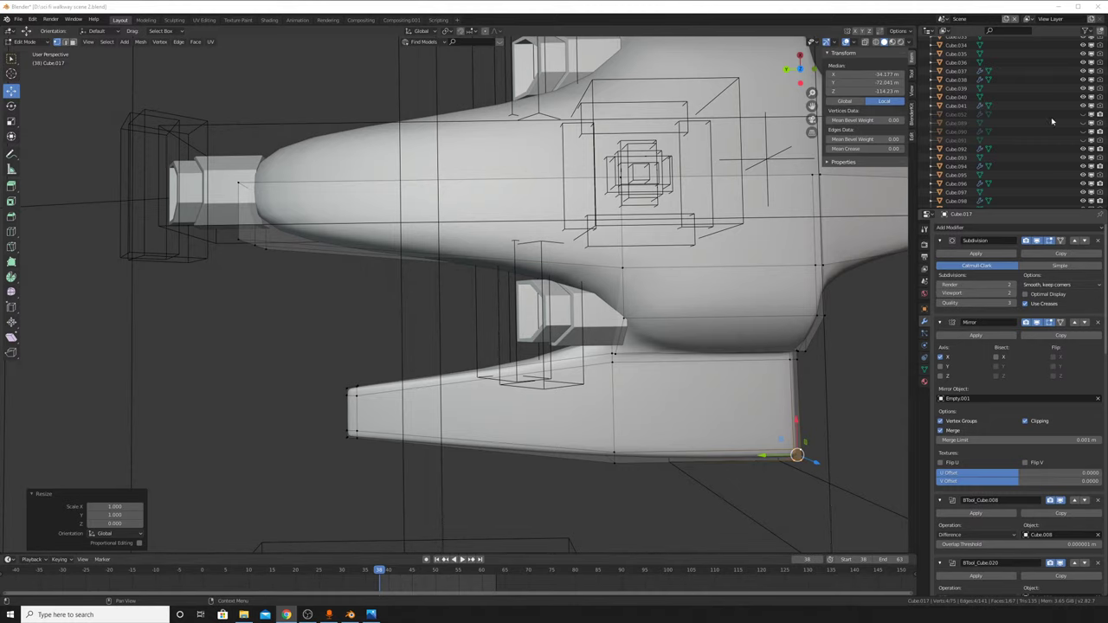
Step: Orbit around the hull from top, side and front angles to inspect the ship
mouse_move(693, 216)
middle_down()
mouse_move(661, 289)
mouse_move(366, 68)
middle_up()
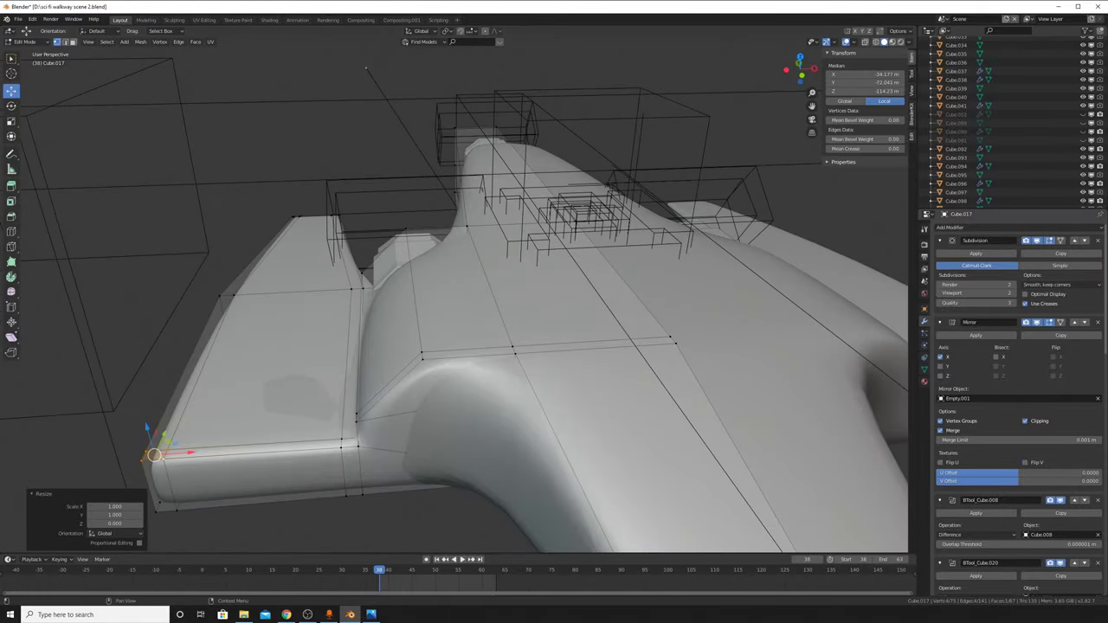
key(alt+Tab)
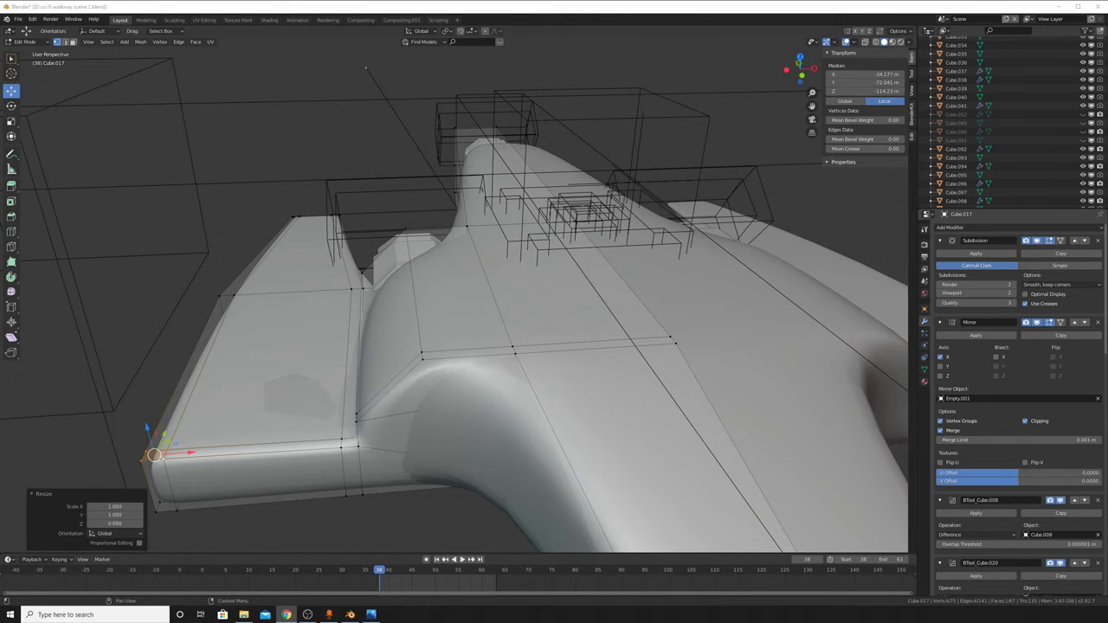
middle_drag(450, 294, 520, 225)
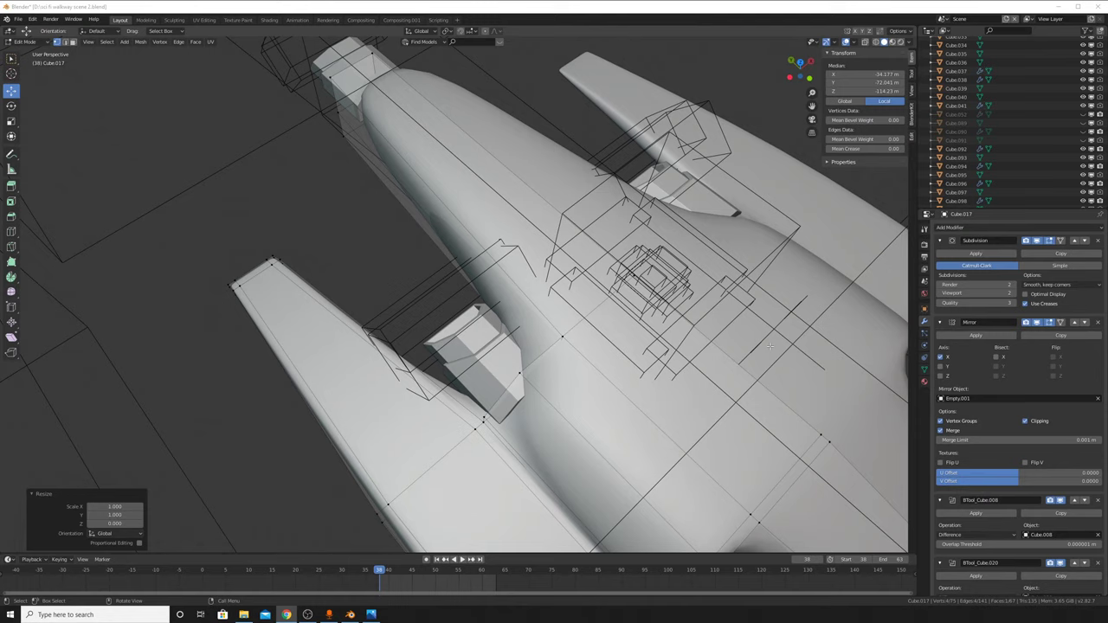
mouse_move(770, 347)
middle_down()
mouse_move(712, 263)
mouse_move(621, 322)
mouse_move(528, 305)
middle_up()
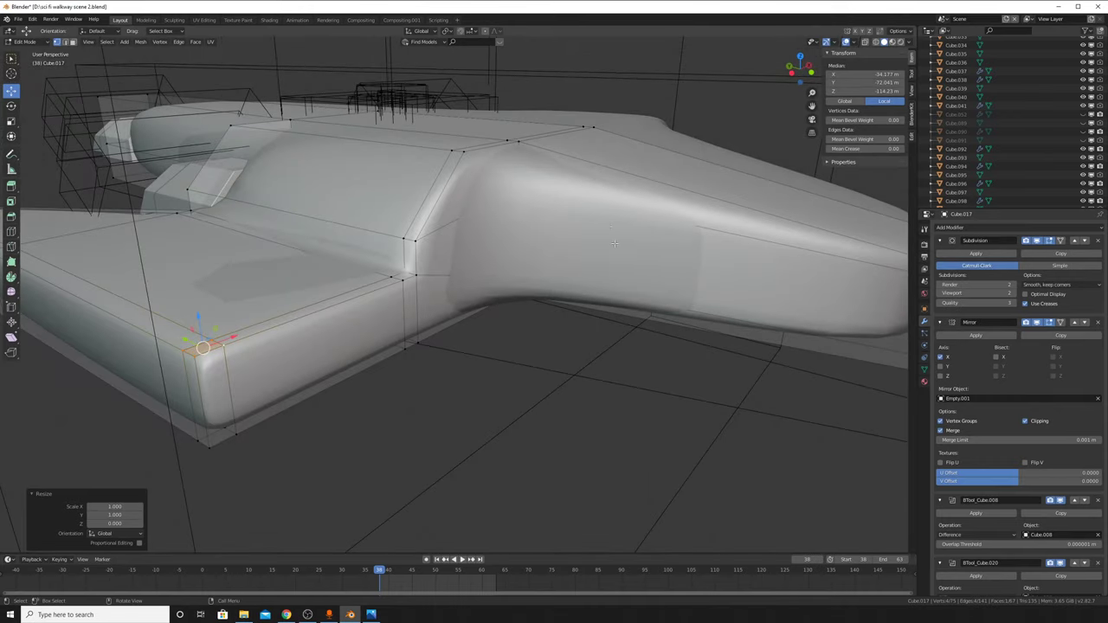
mouse_move(764, 284)
middle_down()
mouse_move(611, 249)
mouse_move(548, 306)
middle_up()
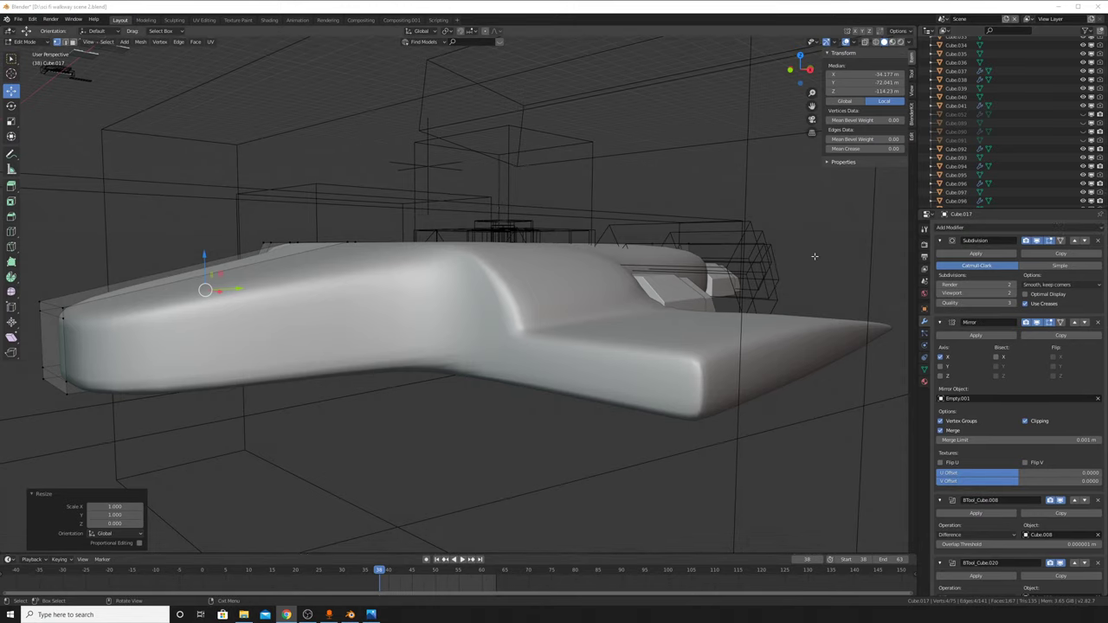
middle_drag(806, 250, 658, 260)
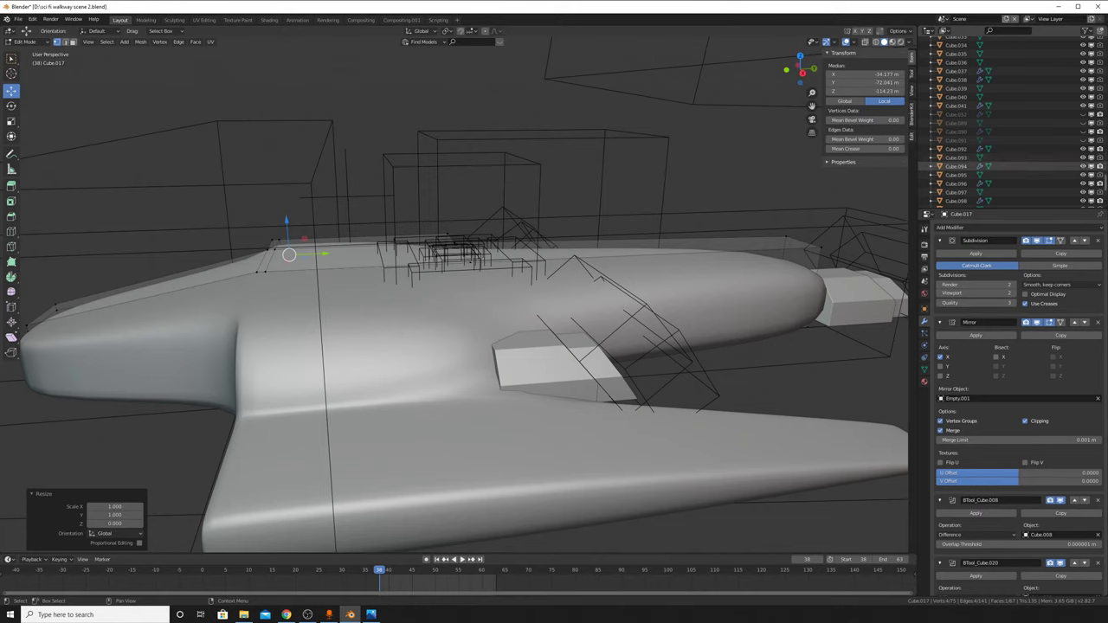
key(alt+Tab)
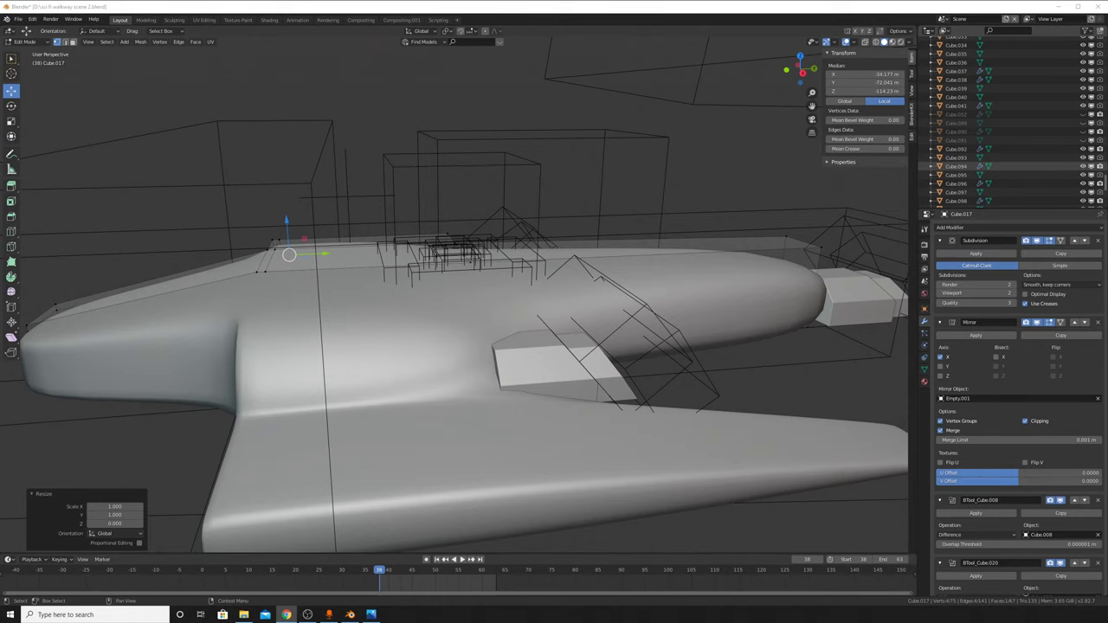
Step: Zoom in on the wing joint and view the whole ship and left wing in Object Mode before re-entering Edit Mode
mouse_move(606, 285)
middle_down()
mouse_move(657, 276)
mouse_move(598, 284)
middle_up()
scroll(589, 284, up, 3)
scroll(583, 283, up, 3)
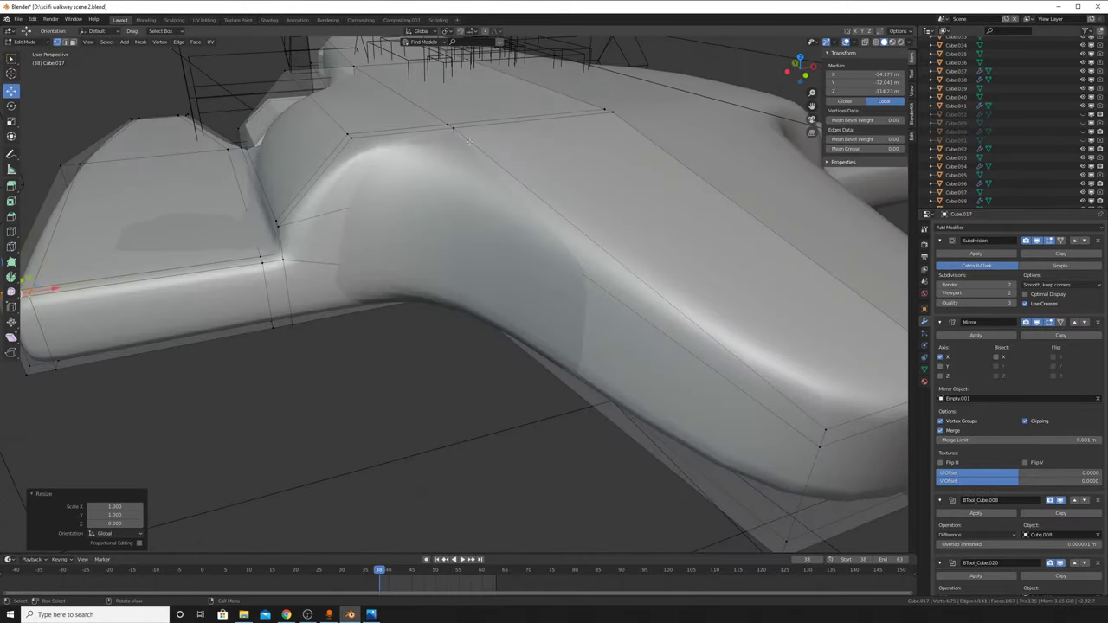
mouse_move(463, 165)
middle_down()
mouse_move(540, 208)
mouse_move(441, 173)
mouse_move(594, 329)
mouse_move(616, 403)
mouse_move(520, 384)
mouse_move(572, 273)
middle_up()
key(Tab)
mouse_move(624, 302)
middle_down()
mouse_move(710, 388)
mouse_move(767, 389)
mouse_move(782, 371)
mouse_move(760, 366)
mouse_move(733, 384)
mouse_move(350, 297)
mouse_move(503, 262)
mouse_move(483, 270)
mouse_move(519, 295)
middle_up()
key(Tab)
key(Tab)
key(Tab)
scroll(520, 320, up, 4)
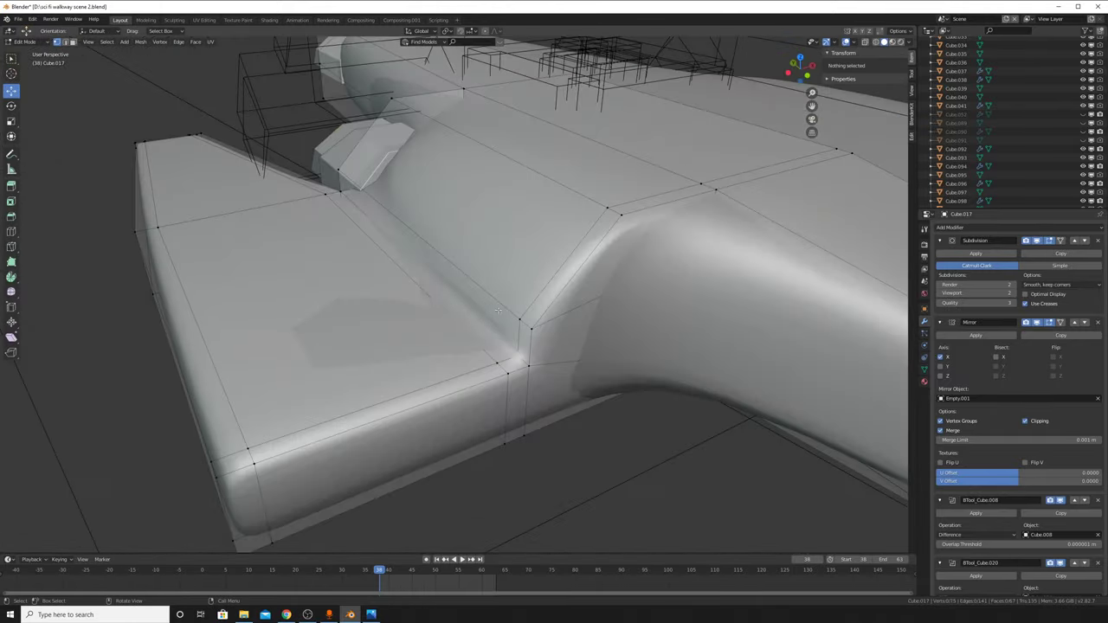
Step: Select the wing-joint vertex and the edge path to a second vertex, and slide them along Y
click(532, 329)
scroll(532, 329, down, 4)
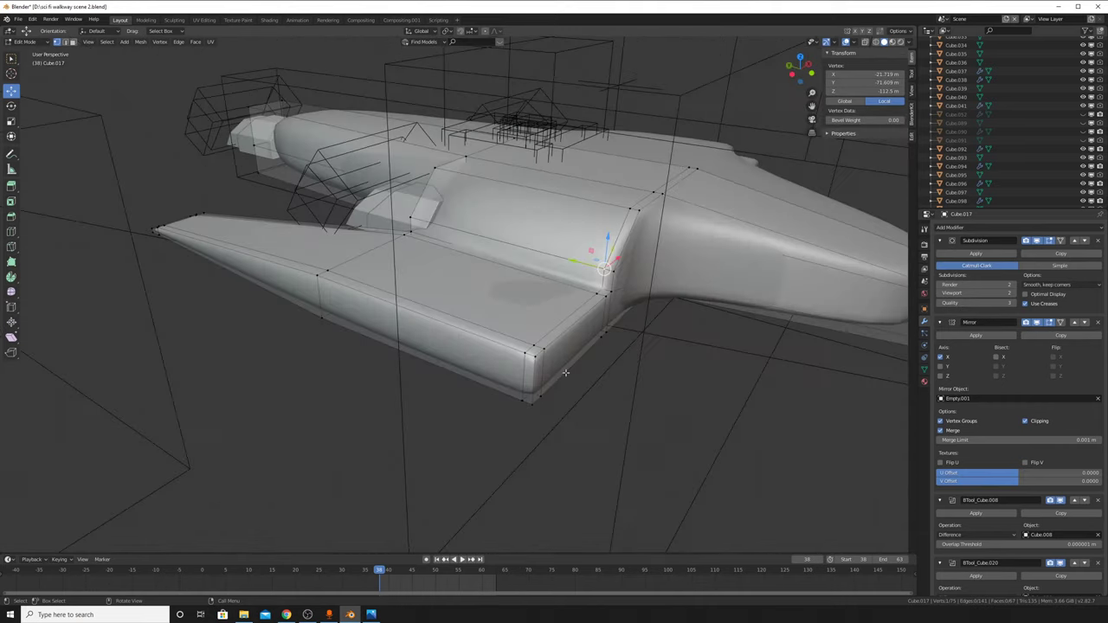
middle_drag(531, 330, 571, 276)
ctrl+click(505, 372)
mouse_move(520, 383)
middle_down()
mouse_move(684, 206)
mouse_move(664, 321)
mouse_move(658, 294)
middle_up()
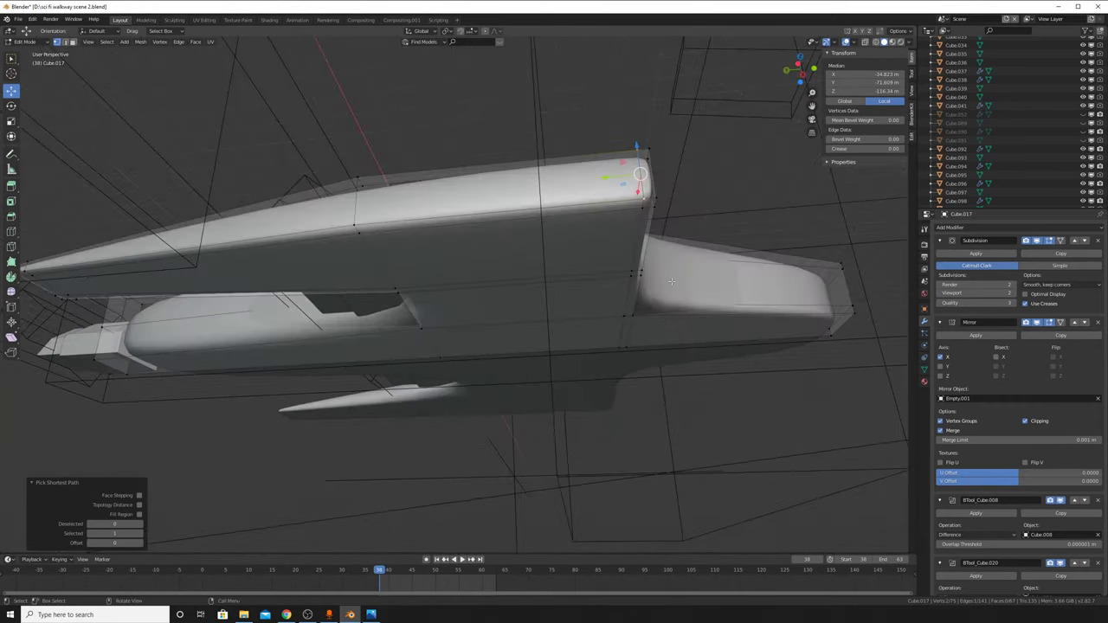
key(g)
key(y)
click(662, 231)
Step: Move the selection along Y again, then reposition a single edge on the wing
middle_drag(641, 207, 648, 425)
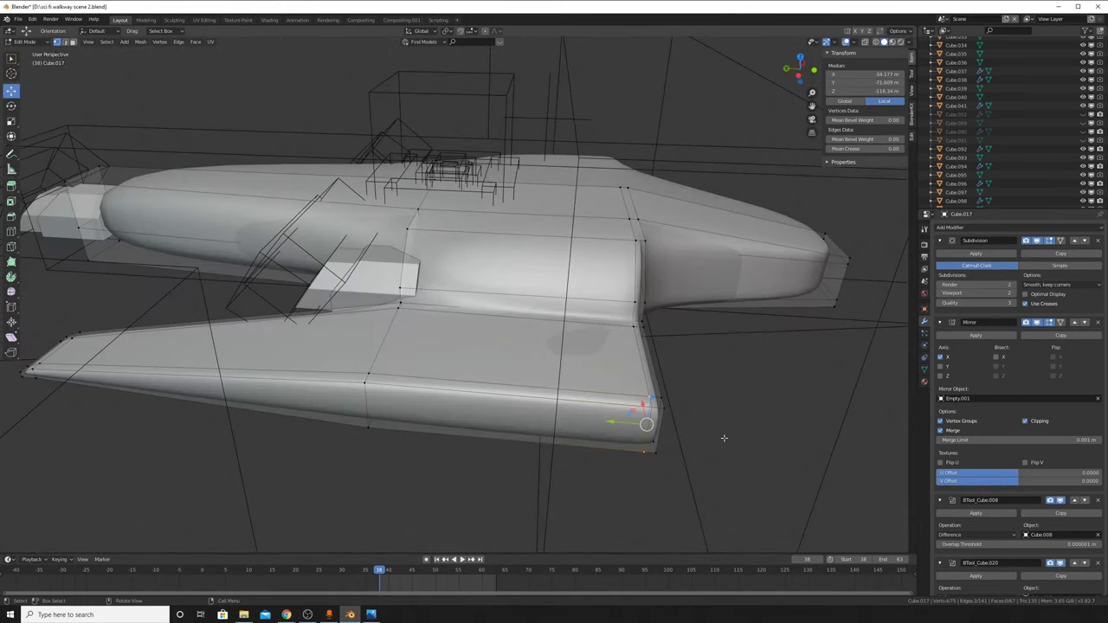
key(g)
key(y)
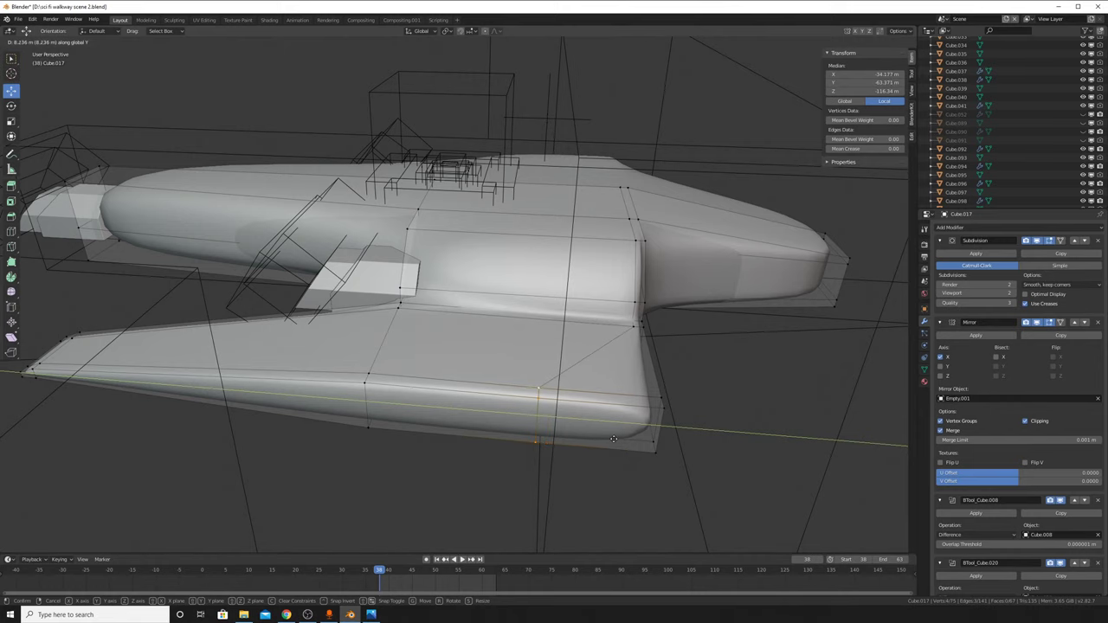
click(614, 439)
click(596, 450)
key(g)
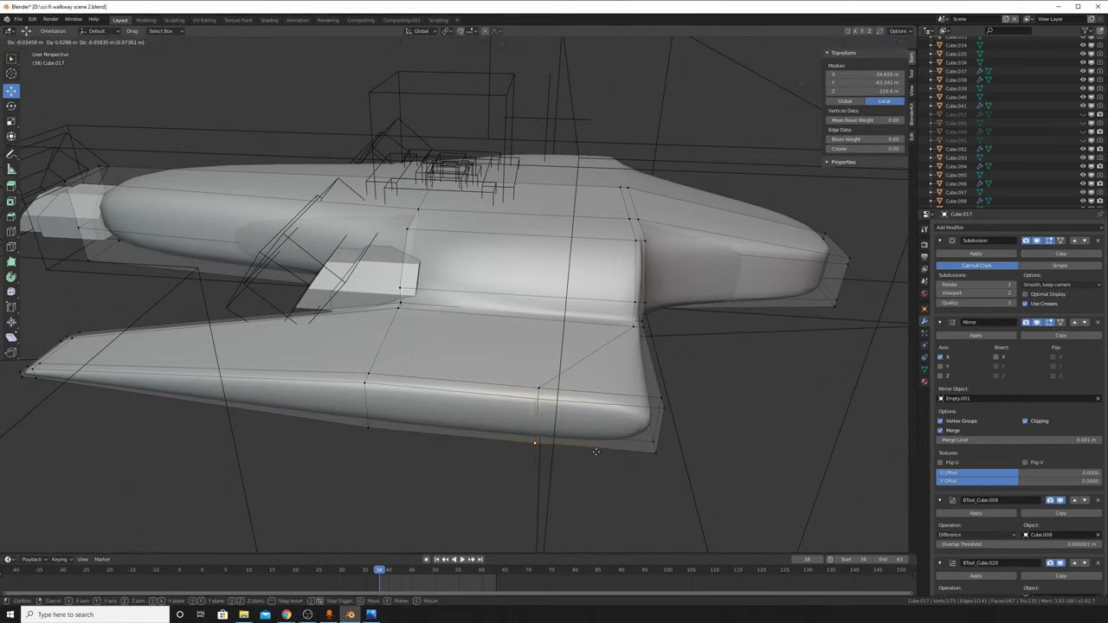
click(527, 420)
Step: Slide the wing's rear and front corner vertex pairs along the Y axis
click(664, 409)
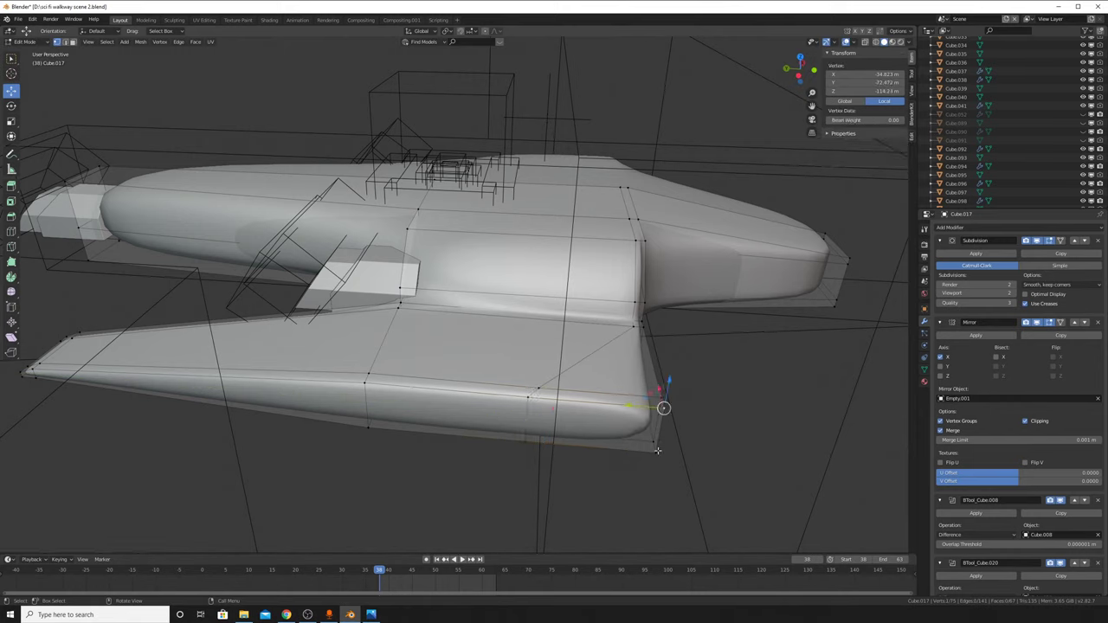
shift+click(657, 447)
key(g)
key(y)
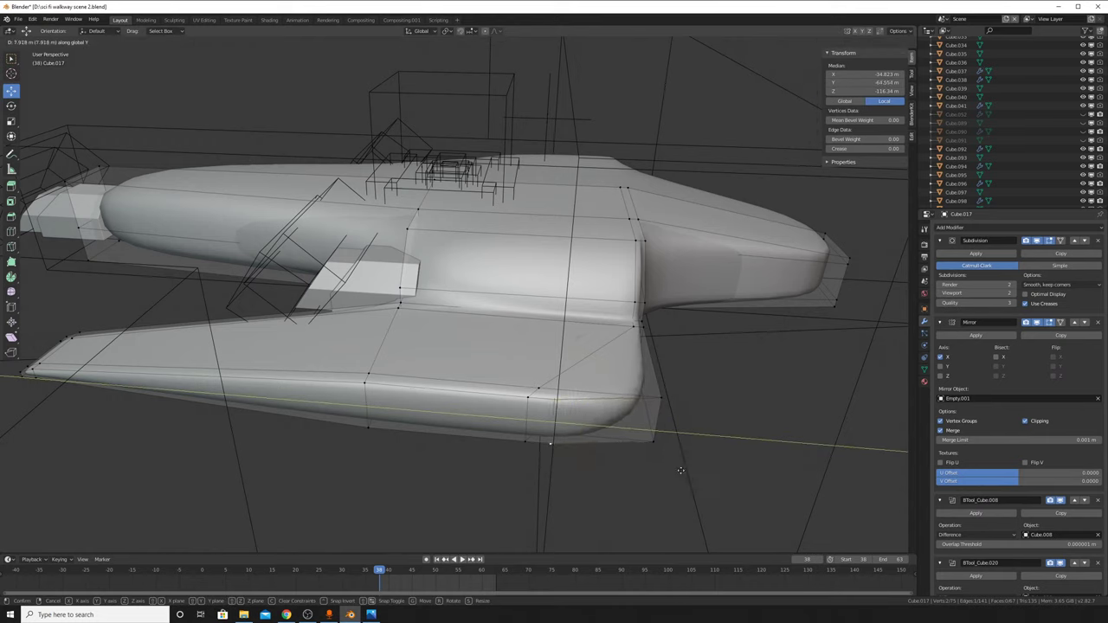
click(672, 468)
click(539, 399)
shift+click(662, 396)
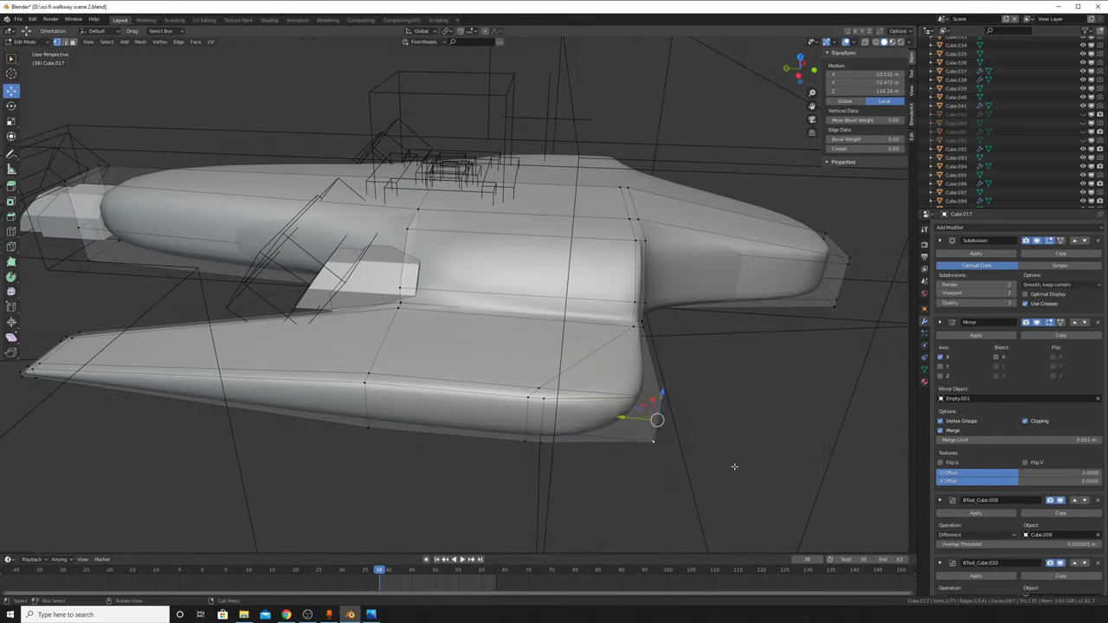
key(g)
key(y)
click(631, 450)
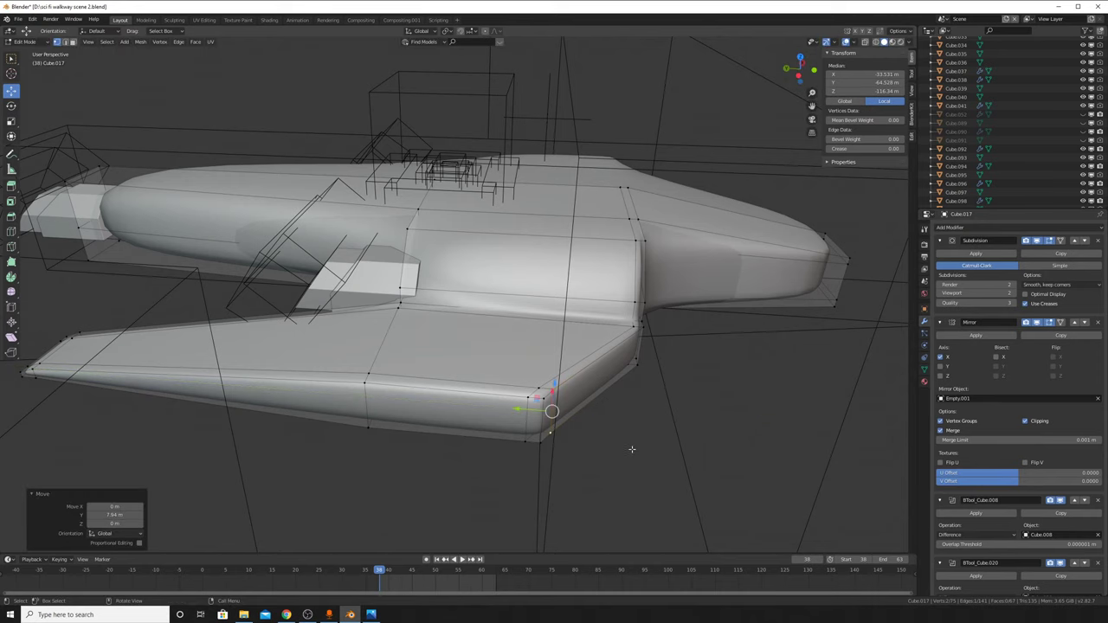
Step: Return to Object Mode and review the reshaped hull from a wide view
middle_drag(631, 449, 622, 460)
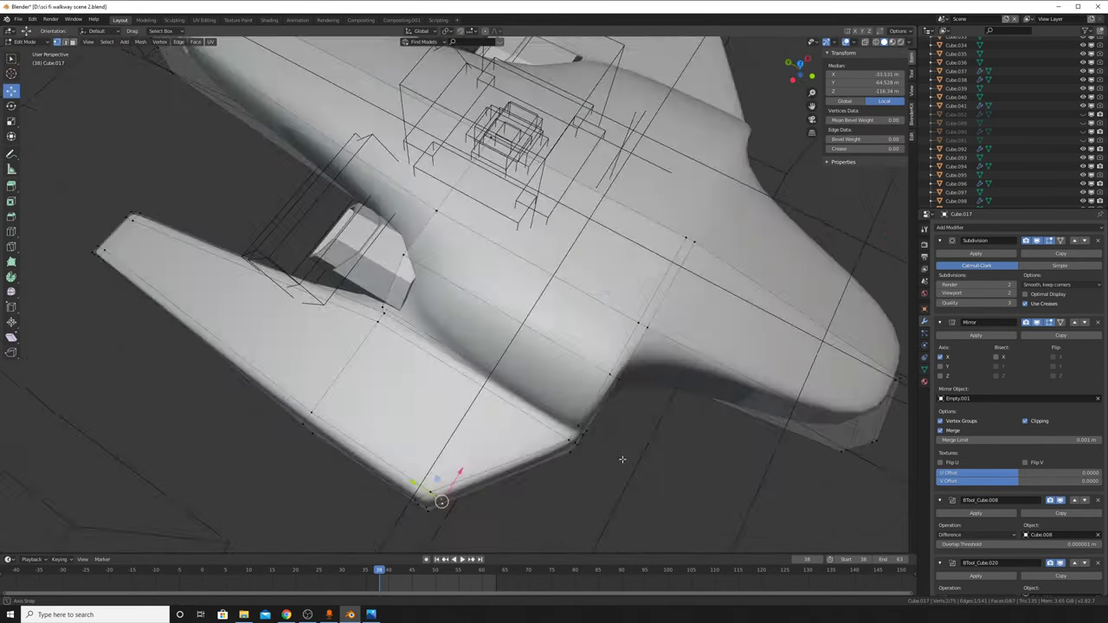
scroll(622, 459, down, 5)
mouse_move(609, 468)
middle_down()
mouse_move(634, 376)
mouse_move(670, 404)
mouse_move(619, 390)
mouse_move(673, 338)
mouse_move(638, 341)
mouse_move(702, 248)
mouse_move(740, 291)
mouse_move(615, 316)
middle_up()
scroll(634, 377, up, 8)
key(Tab)
scroll(681, 389, up, 2)
scroll(668, 380, down, 6)
scroll(619, 391, up, 3)
scroll(673, 338, down, 5)
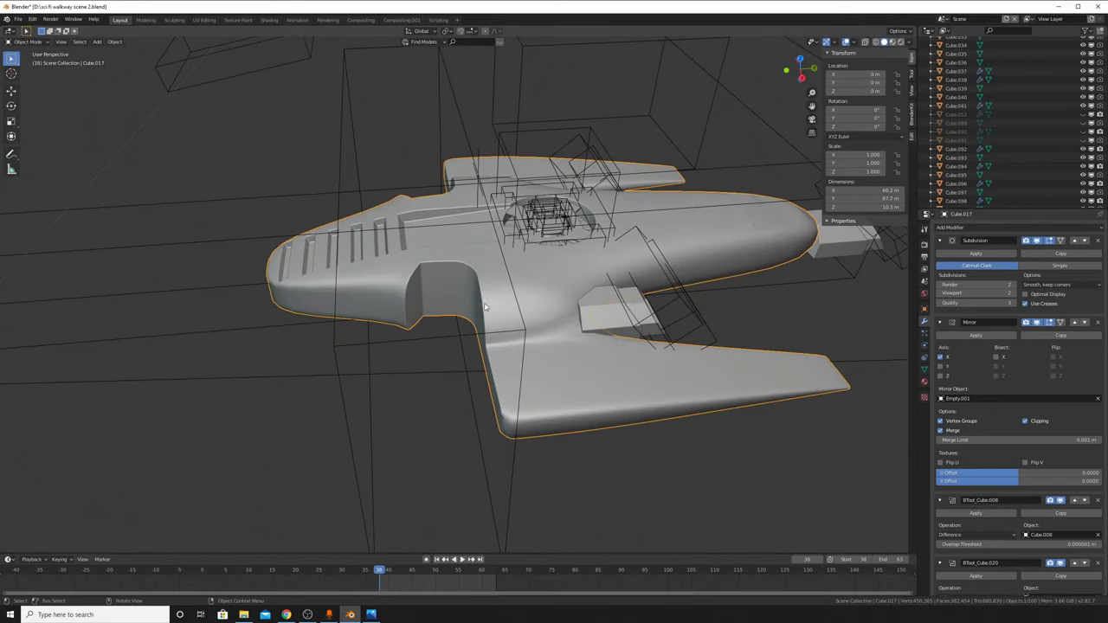
Step: Select the wireframe cutter box Cube.008 and slide it along Y twice
click(523, 322)
key(g)
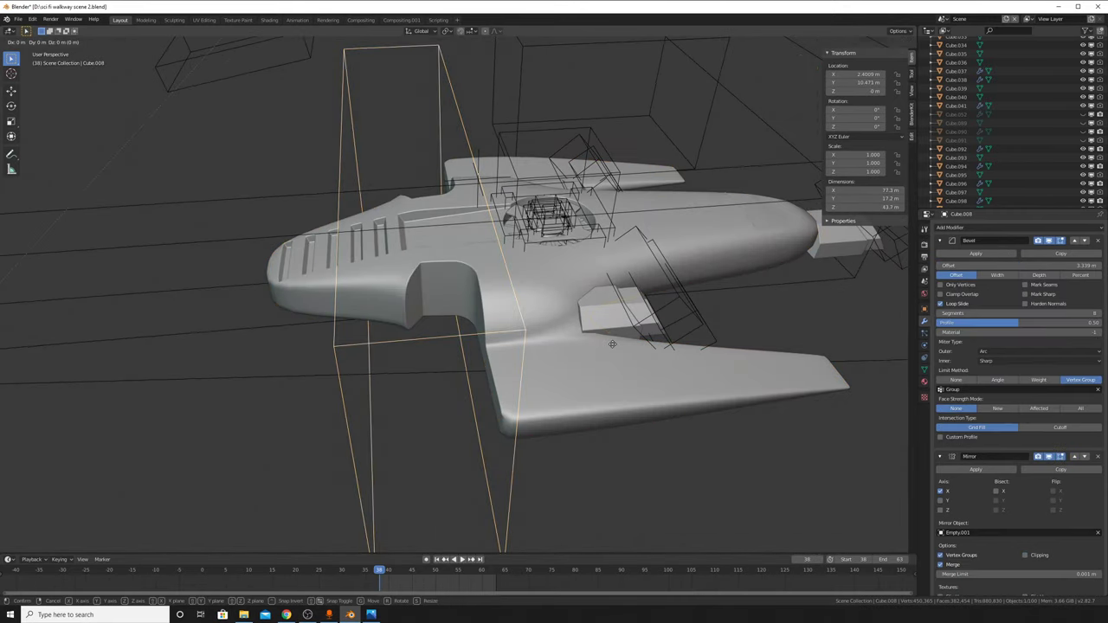
key(y)
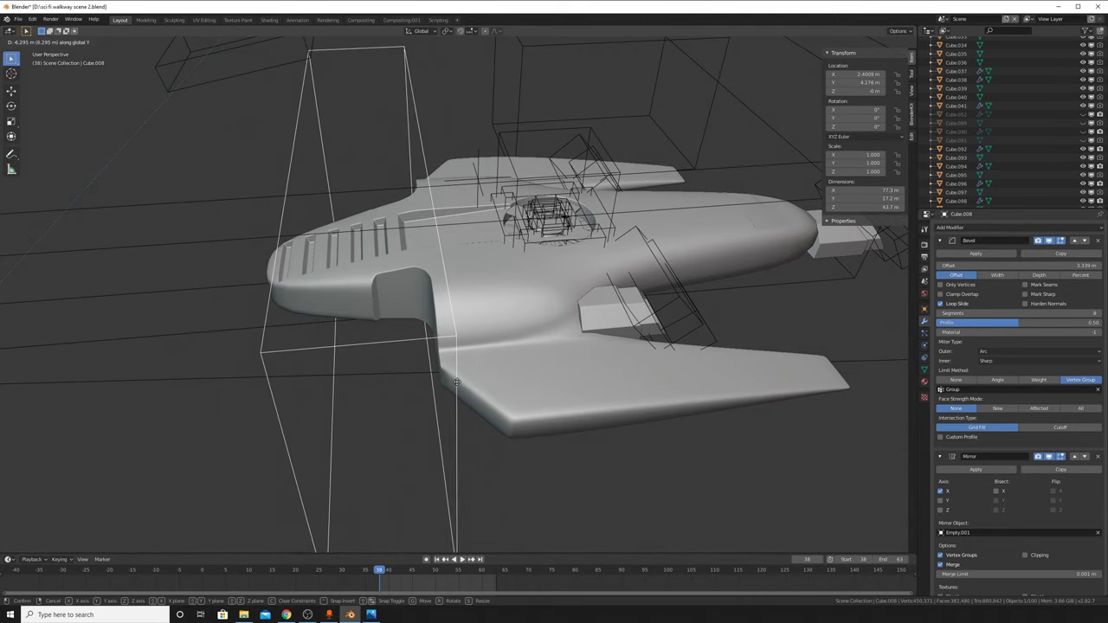
click(485, 384)
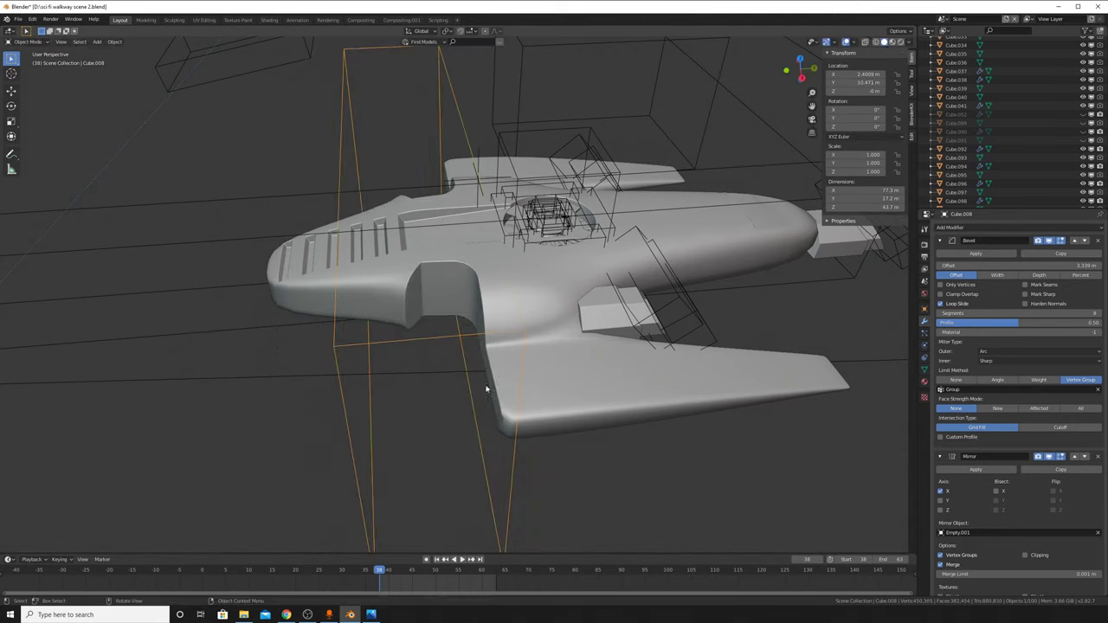
mouse_move(487, 386)
middle_down()
mouse_move(525, 421)
mouse_move(538, 495)
mouse_move(719, 453)
mouse_move(649, 349)
mouse_move(659, 446)
middle_up()
key(g)
key(y)
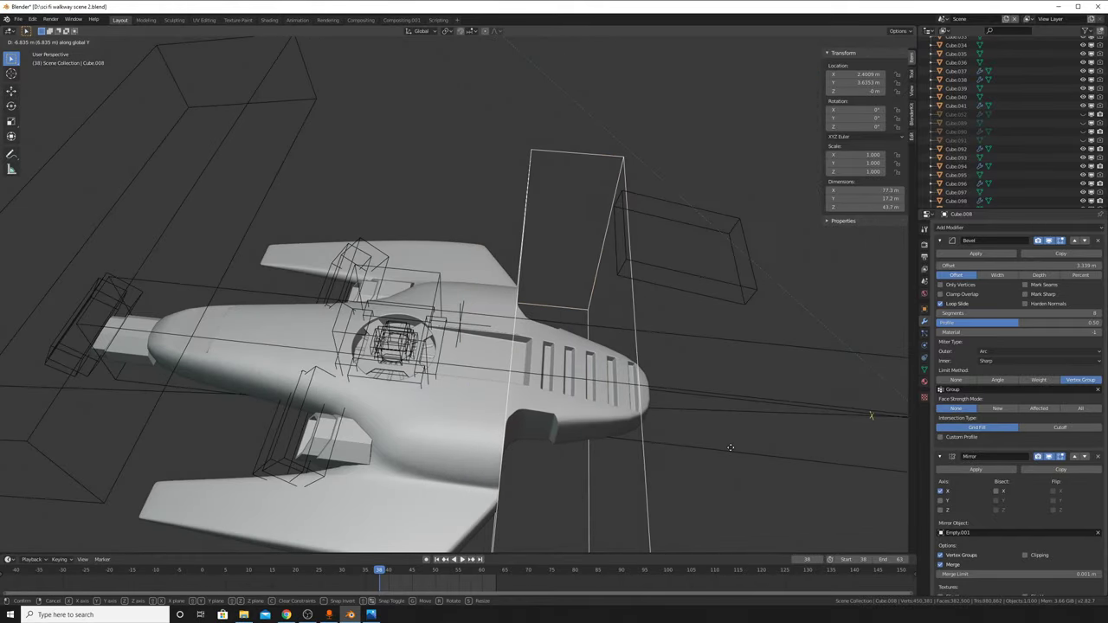
click(734, 446)
Step: Shift the cutter 0.51 m along Y, then cancel an attempted vertical Z move
mouse_move(734, 446)
middle_down()
mouse_move(697, 479)
mouse_move(655, 420)
middle_up()
scroll(623, 422, up, 3)
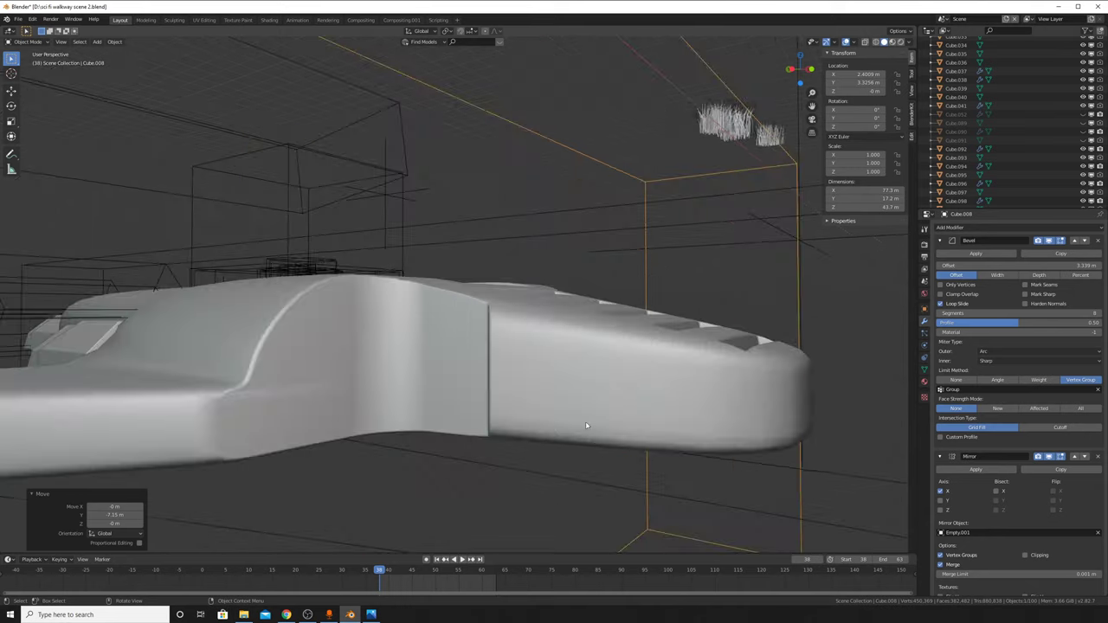
scroll(600, 425, down, 1)
key(g)
key(y)
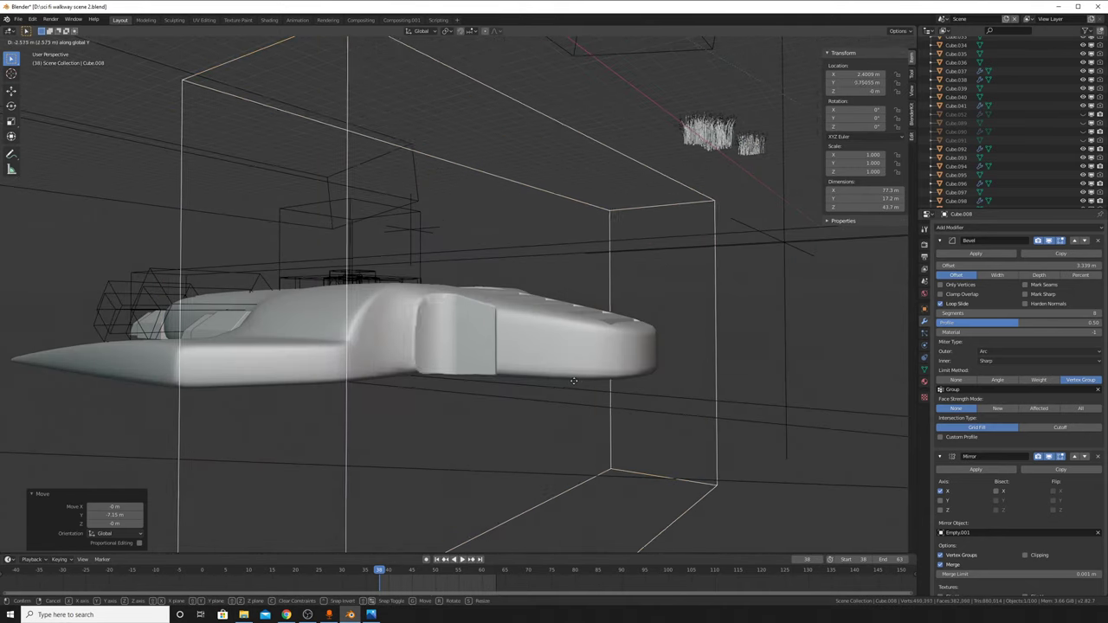
click(540, 378)
middle_drag(540, 378, 598, 481)
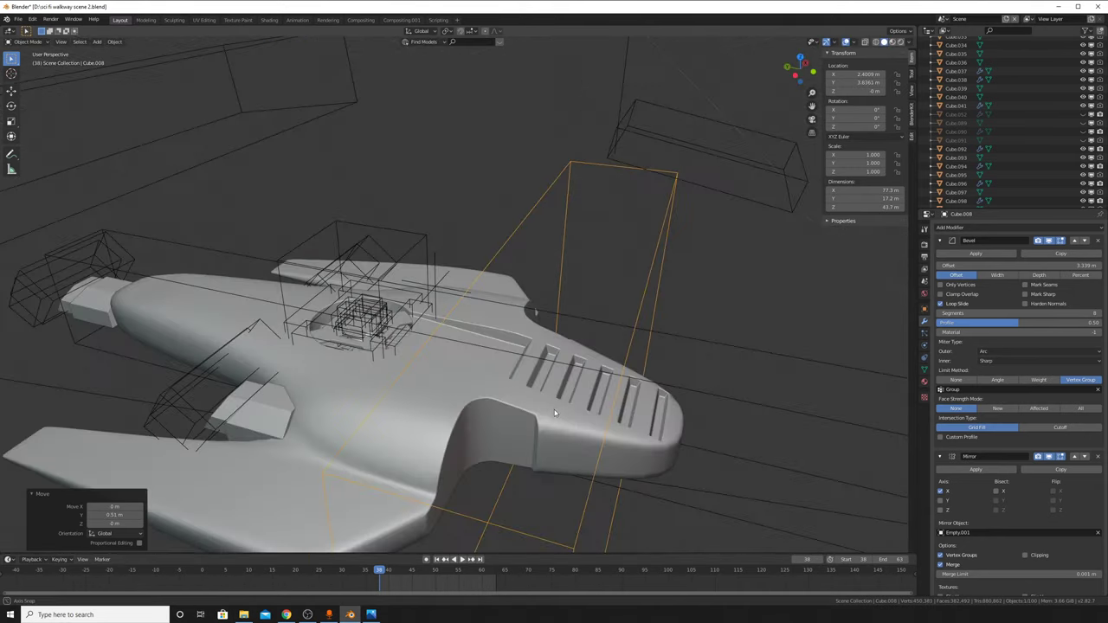
key(g)
key(z)
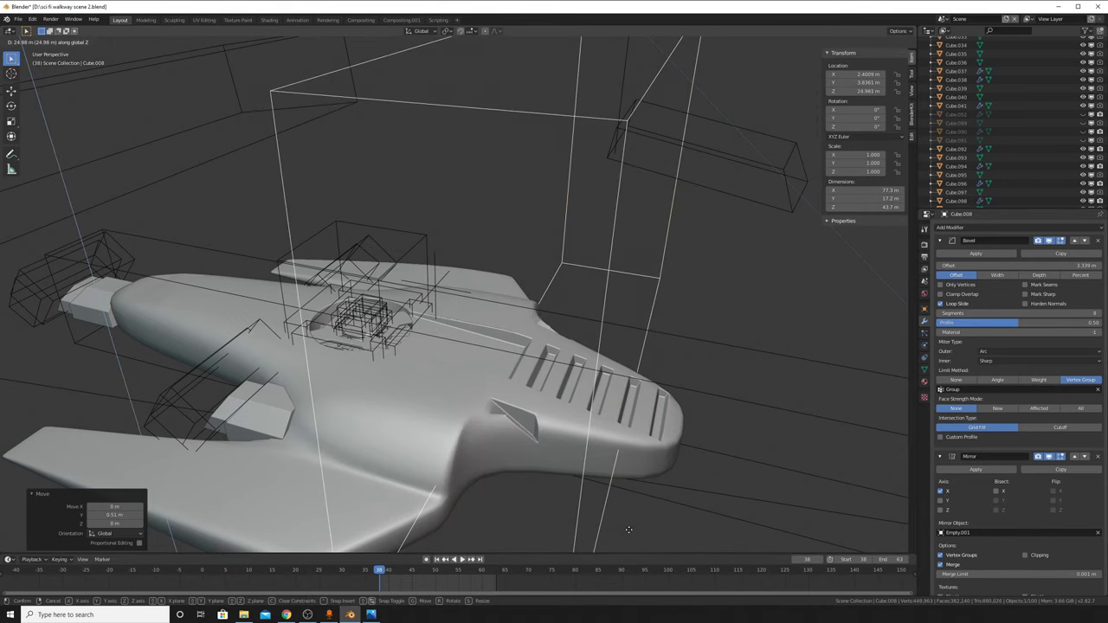
key(Escape)
Step: Frame the hull's nose, select the main hull Cube.017 and enter Edit Mode
middle_drag(704, 391, 666, 317)
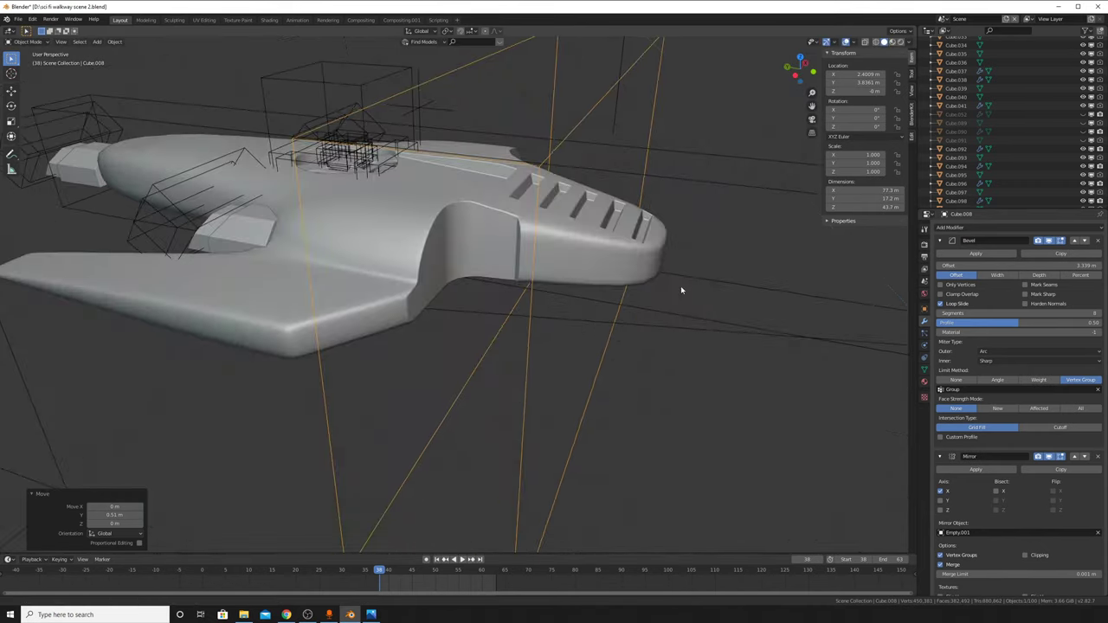
scroll(684, 295, up, 2)
scroll(684, 289, up, 2)
scroll(623, 303, up, 2)
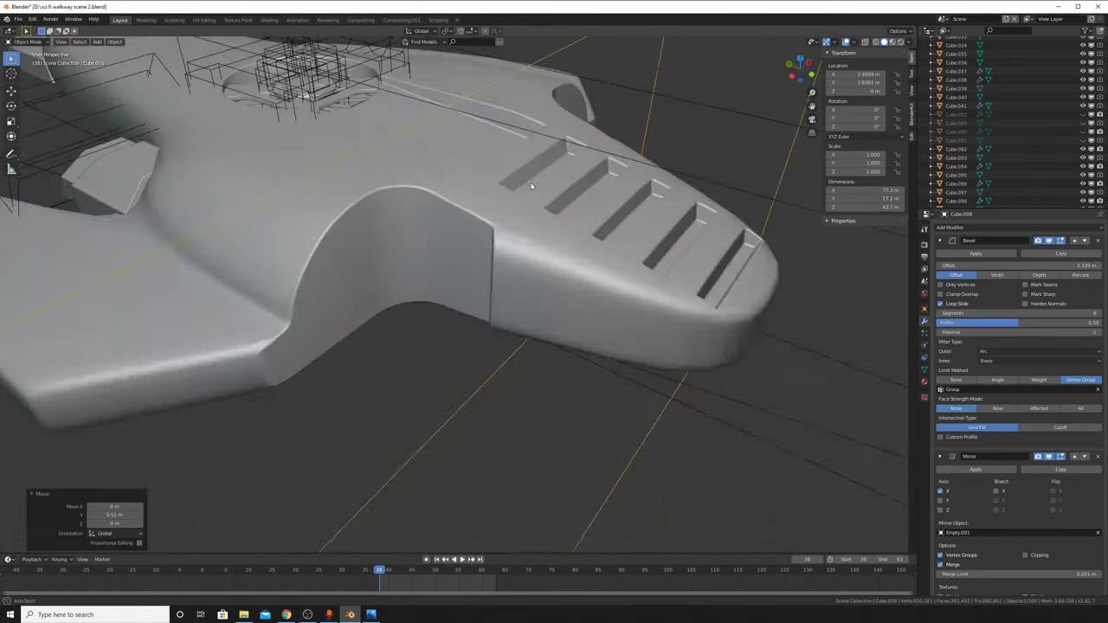
scroll(563, 317, up, 2)
mouse_move(564, 317)
shift+middle_down()
mouse_move(795, 349)
mouse_move(658, 364)
mouse_move(525, 352)
mouse_move(572, 347)
shift+middle_up()
click(766, 371)
key(Tab)
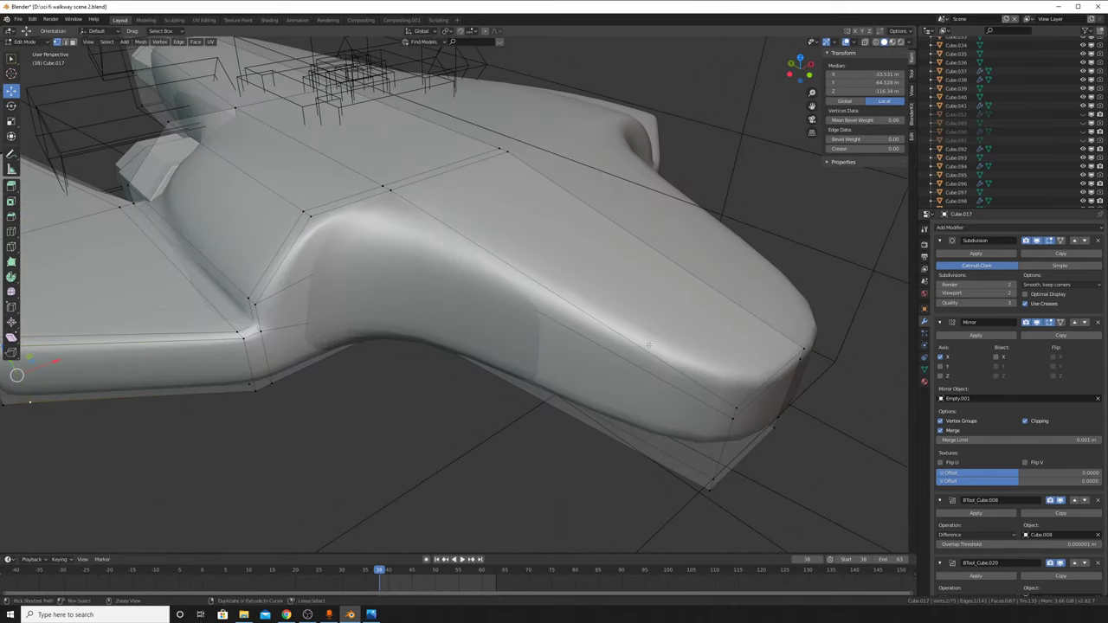
Step: Edge-slide the loop near the nose tip and compare the smoothed shape in Object Mode
alt+click(572, 346)
key(g)
key(g)
click(771, 472)
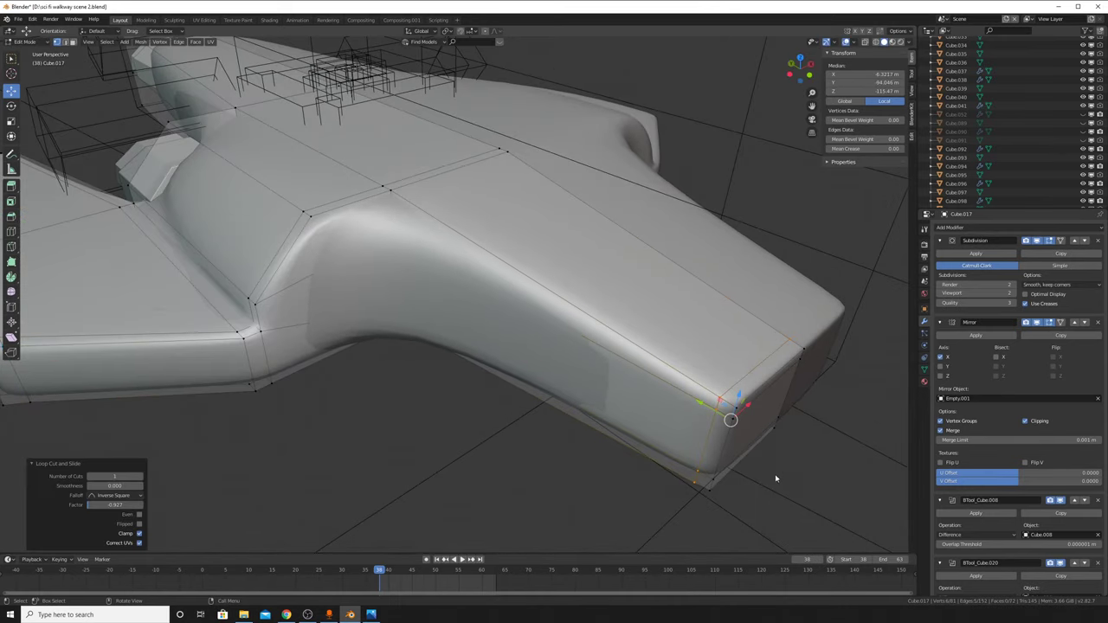
key(Tab)
middle_drag(739, 416, 722, 421)
key(Tab)
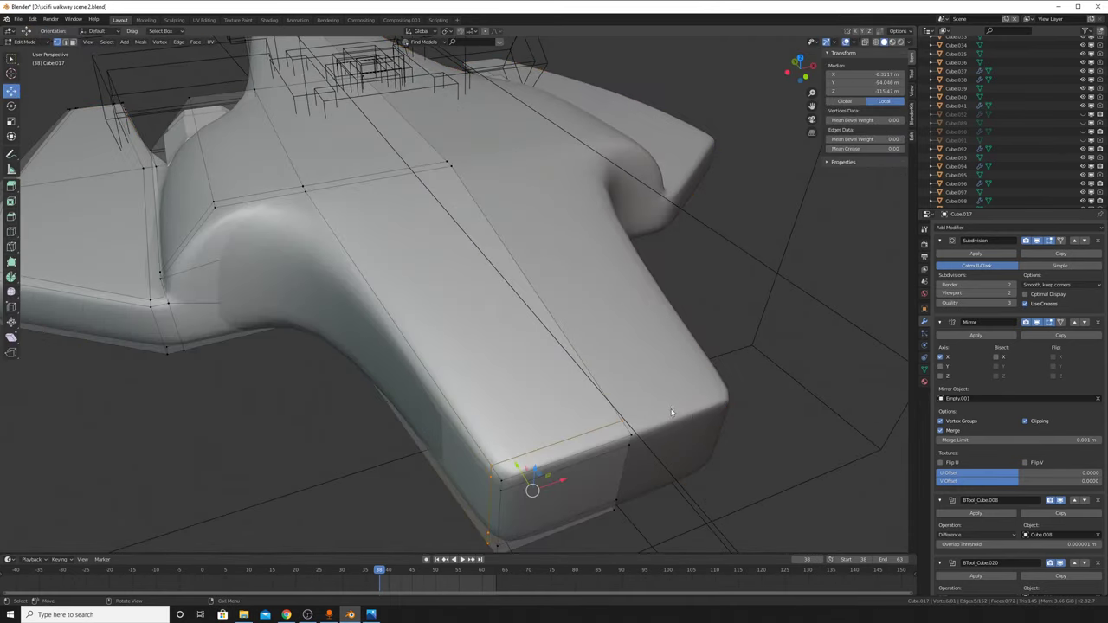
key(Tab)
key(Tab)
key(Tab)
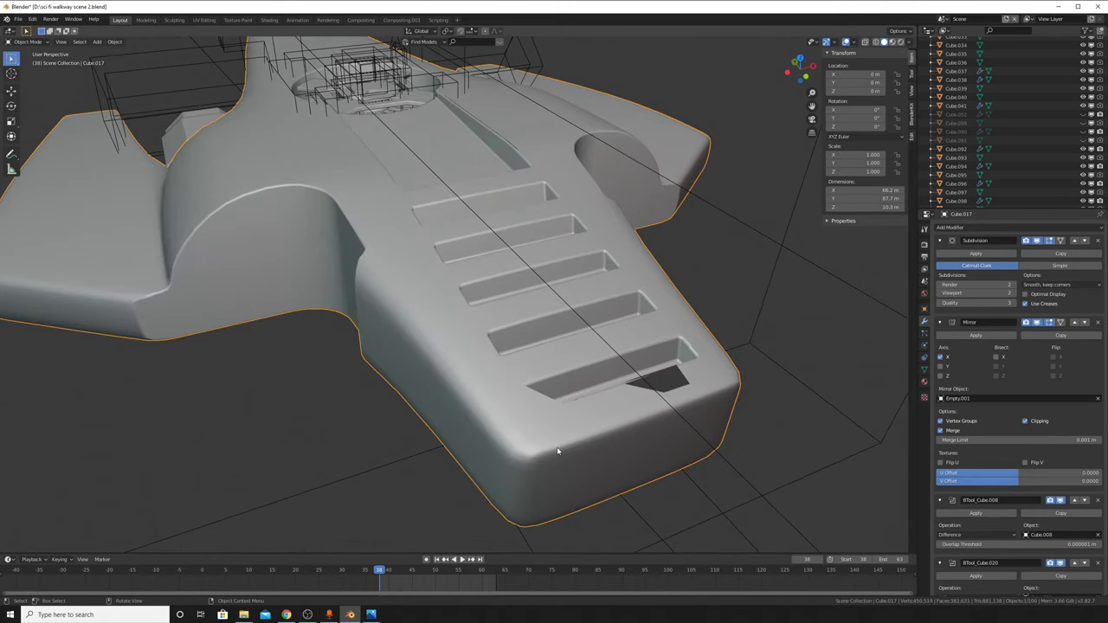
Step: Slide the nose edge loop twice more, checking the smoothed result in Object Mode
key(Tab)
key(g)
key(g)
click(600, 504)
key(Tab)
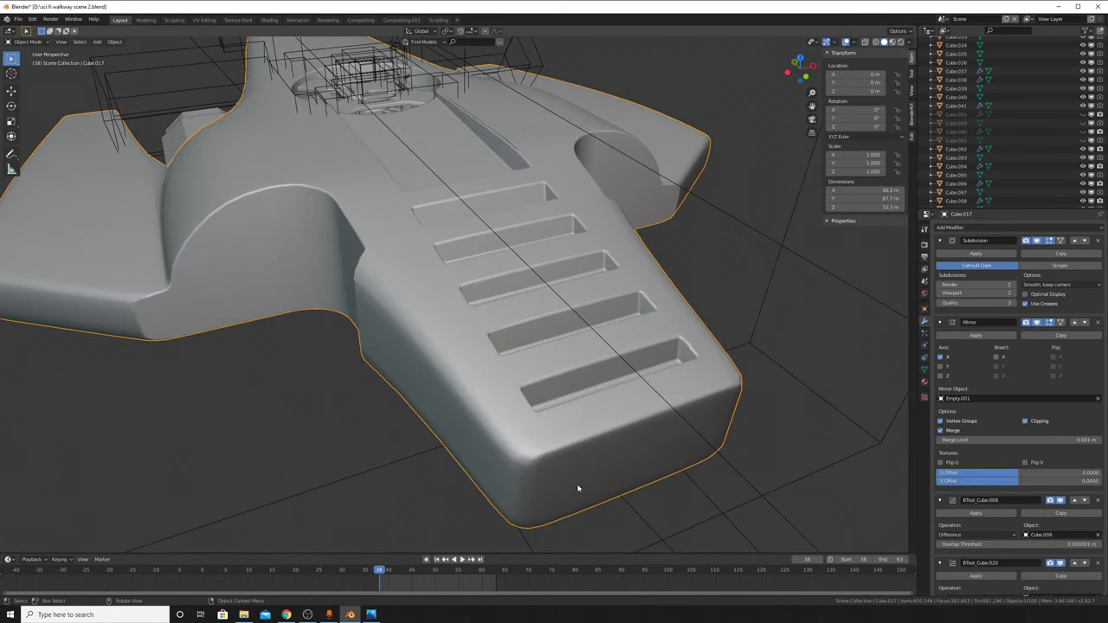
key(Tab)
key(g)
key(g)
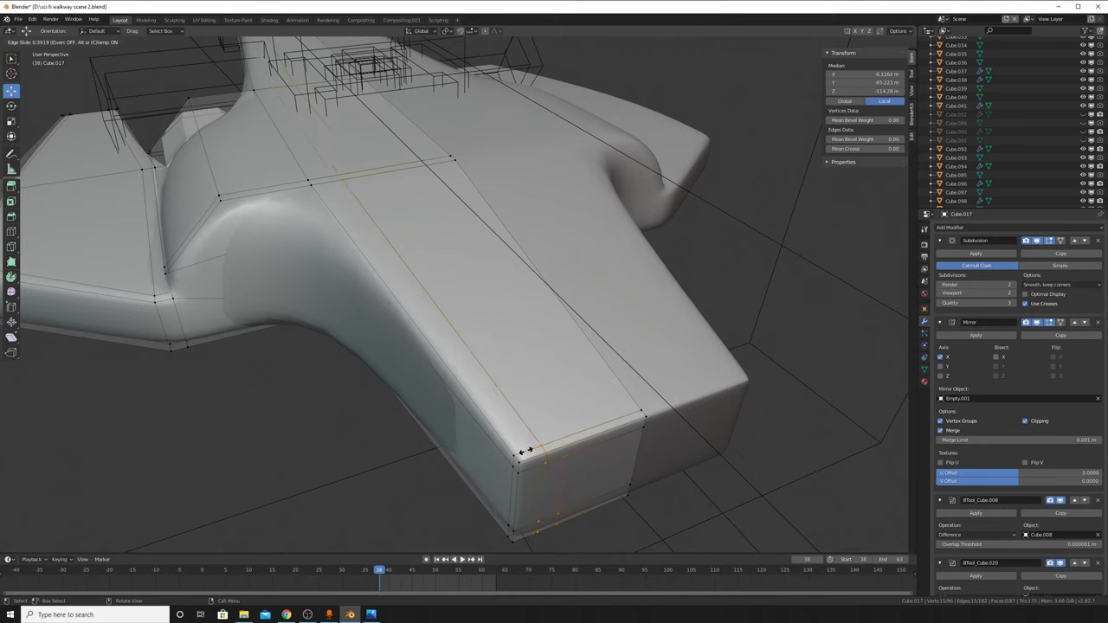
click(509, 456)
key(Tab)
mouse_move(509, 456)
middle_down()
mouse_move(594, 483)
mouse_move(537, 396)
middle_up()
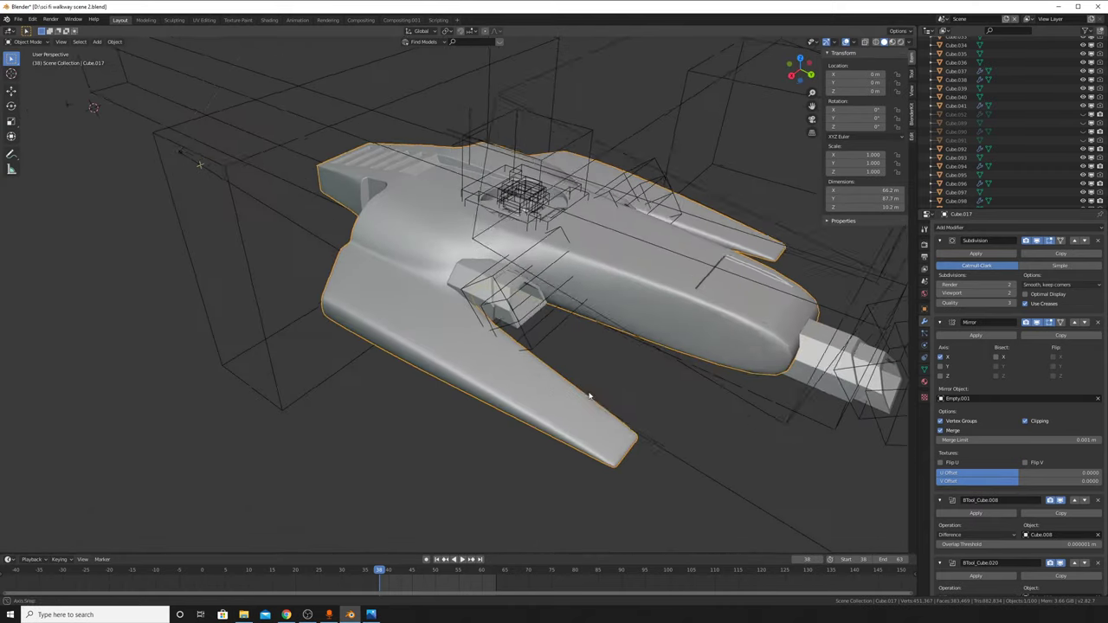
Step: Add a loop cut across the side pod, slid to factor 0.7725, then return to Object Mode
middle_drag(537, 397, 667, 327)
scroll(667, 327, up, 3)
key(Tab)
scroll(688, 397, down, 3)
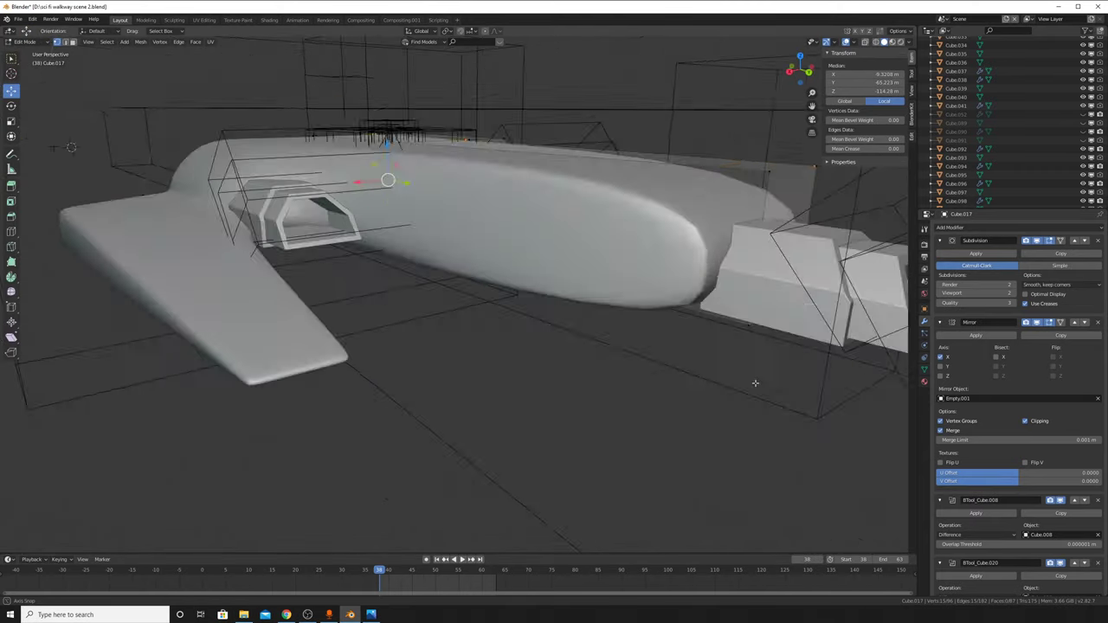
middle_drag(688, 397, 695, 363)
scroll(696, 364, up, 3)
key(ctrl+r)
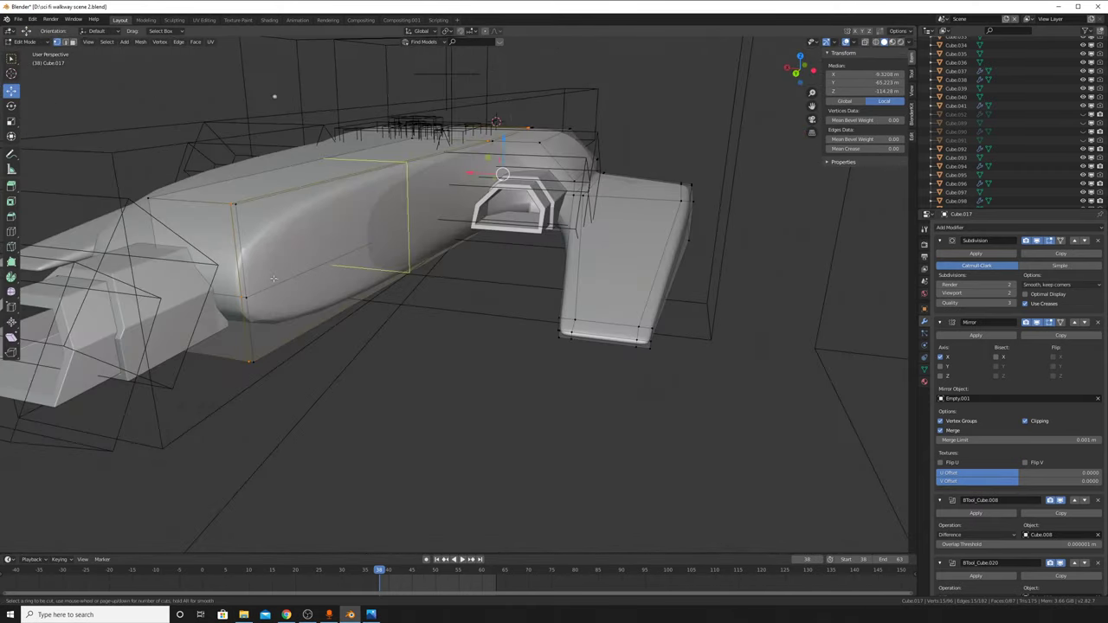
click(231, 277)
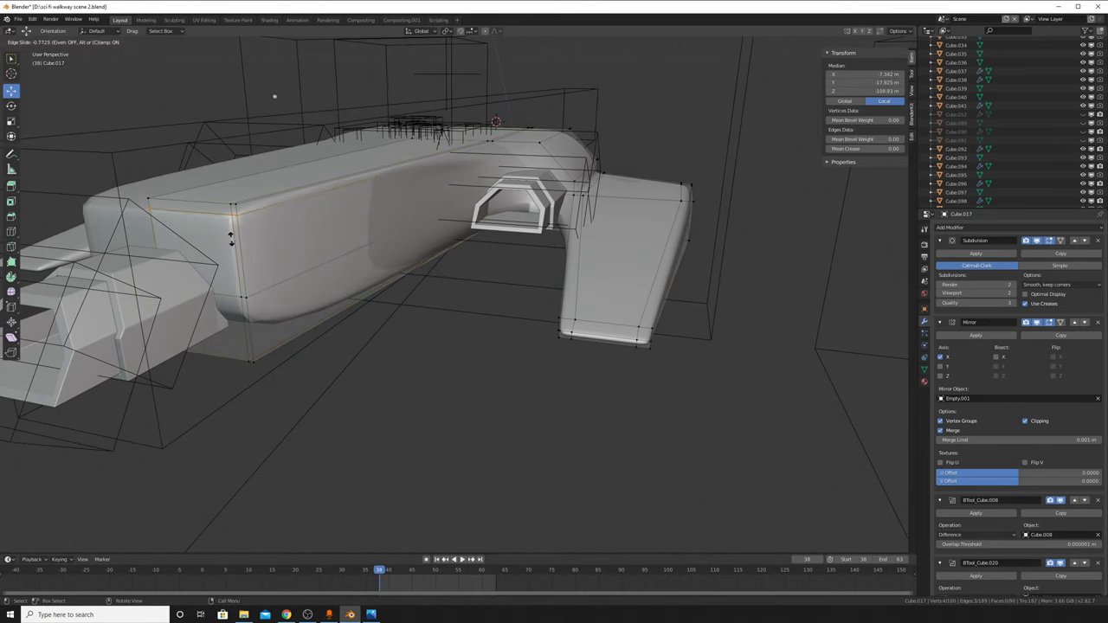
click(259, 340)
key(Tab)
Step: Review the tightened side pod from above and from a low side angle
mouse_move(334, 300)
middle_down()
mouse_move(356, 338)
mouse_move(309, 368)
mouse_move(339, 297)
mouse_move(503, 385)
mouse_move(565, 363)
middle_up()
scroll(309, 369, down, 5)
scroll(338, 297, up, 3)
scroll(483, 382, up, 3)
mouse_move(483, 382)
middle_down()
mouse_move(539, 387)
mouse_move(394, 337)
middle_up()
key(Tab)
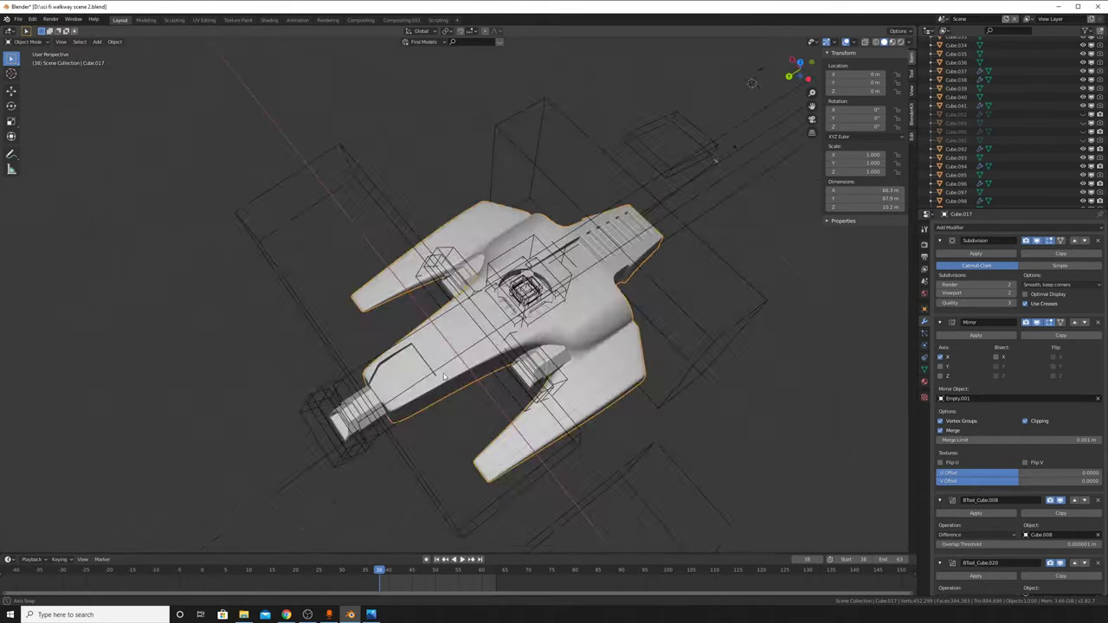
Step: Raise the selected wing-tip vertices 0.319 m along Z
mouse_move(426, 326)
middle_down()
mouse_move(544, 279)
mouse_move(571, 384)
mouse_move(434, 350)
mouse_move(483, 317)
mouse_move(401, 389)
mouse_move(456, 307)
mouse_move(465, 356)
middle_up()
scroll(543, 279, up, 3)
scroll(545, 314, down, 3)
key(Tab)
key(Tab)
scroll(567, 348, up, 2)
click(452, 397)
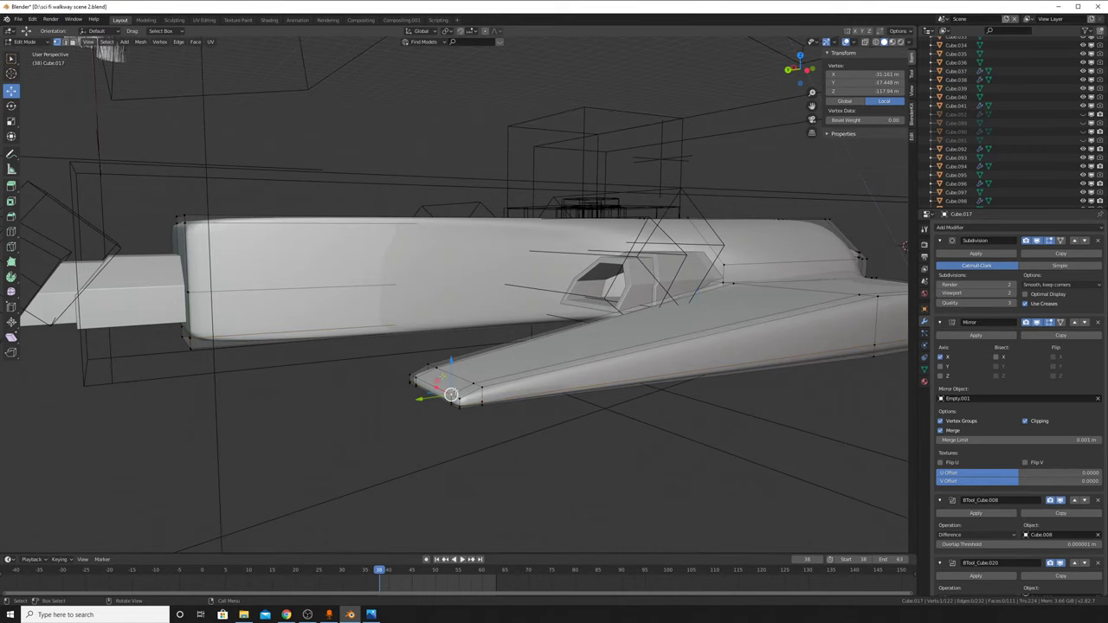
shift+click(411, 375)
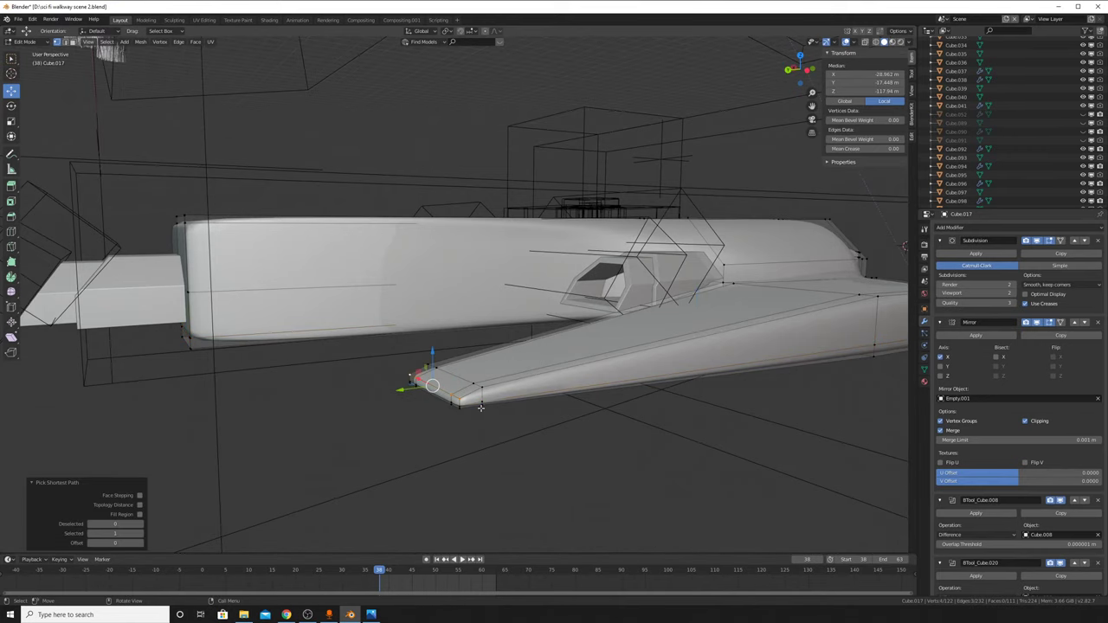
key(g)
key(z)
click(486, 413)
Step: Select the run of edges along the wing's bottom and lift it 0.0981 m along Z
scroll(486, 413, up, 3)
mouse_move(485, 413)
middle_down()
mouse_move(450, 384)
mouse_move(451, 399)
middle_up()
click(371, 352)
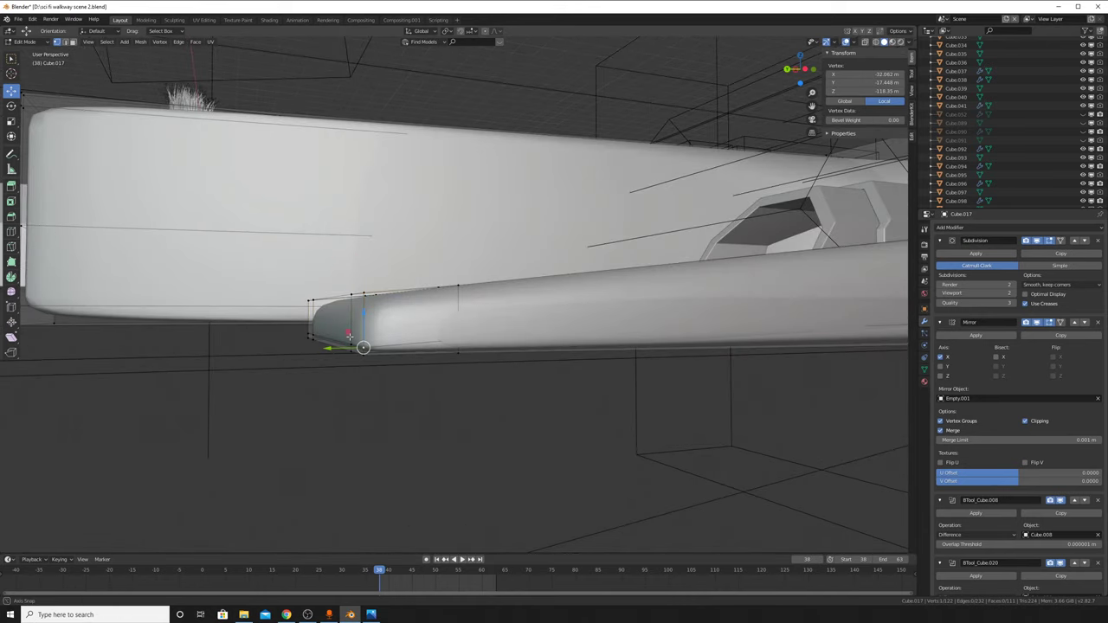
mouse_move(371, 351)
middle_down()
mouse_move(102, 287)
mouse_move(767, 277)
mouse_move(54, 309)
mouse_move(602, 314)
middle_up()
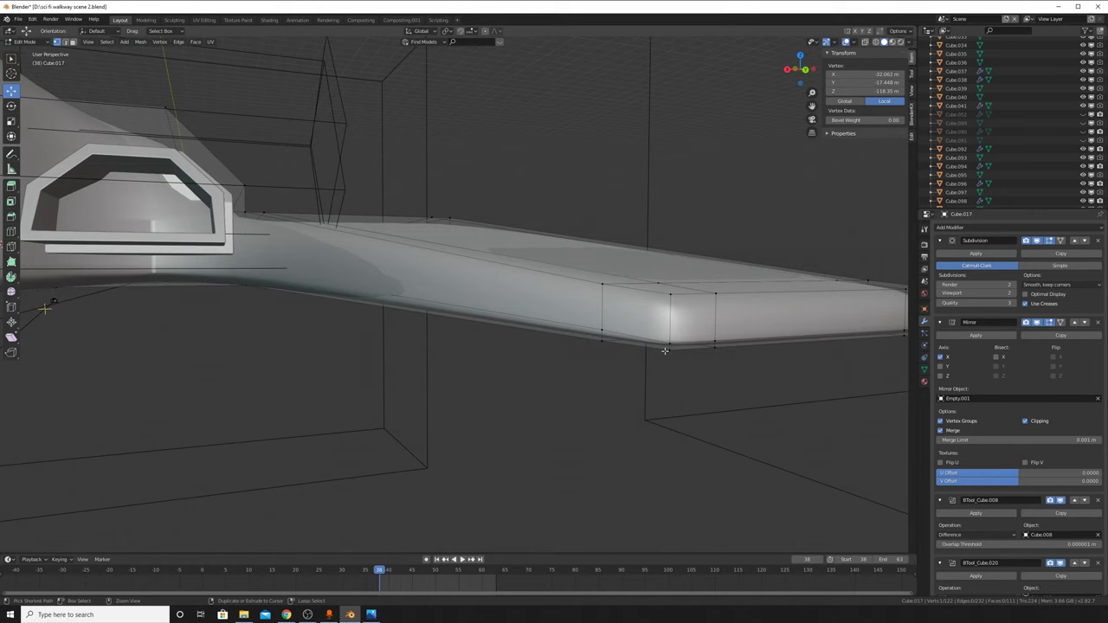
ctrl+click(904, 332)
key(g)
key(z)
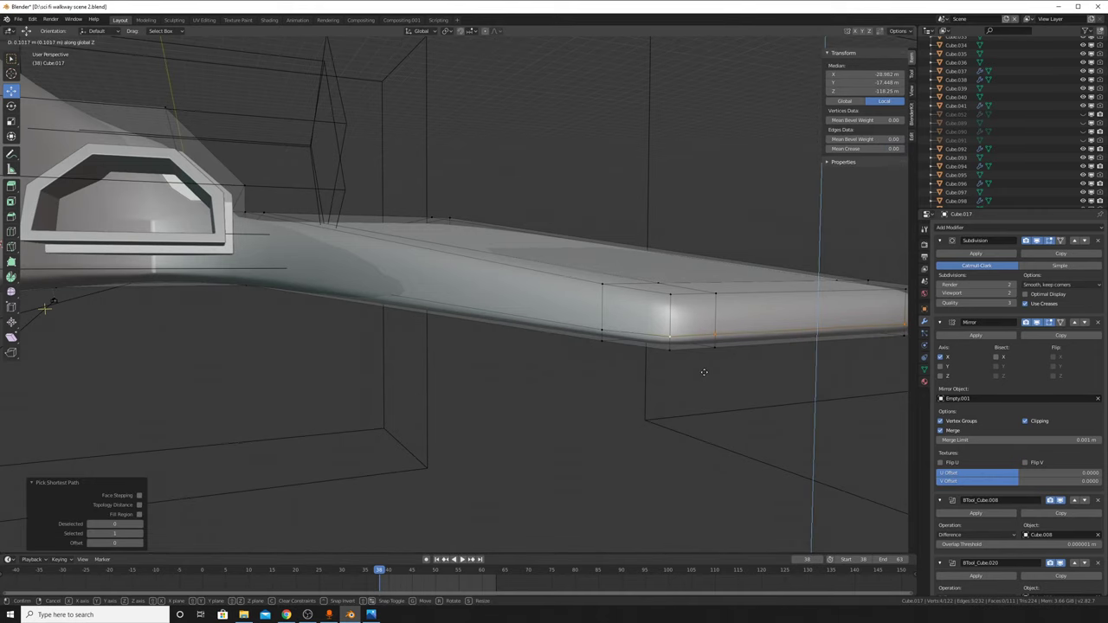
click(704, 372)
Step: Add a lengthwise edge loop along the wing, slid to factor -0.263
mouse_move(702, 370)
middle_down()
mouse_move(671, 378)
mouse_move(403, 314)
middle_up()
key(ctrl+r)
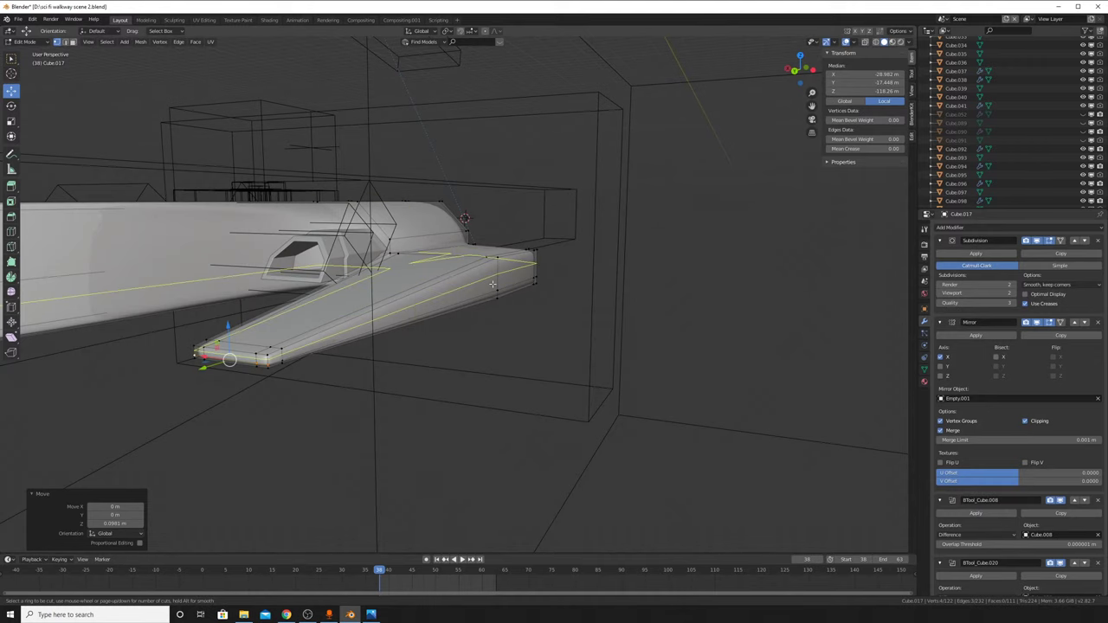
click(495, 284)
click(494, 279)
middle_drag(495, 278, 534, 374)
Step: Cancel a second loop cut on the hull and return to Object Mode
scroll(533, 376, up, 3)
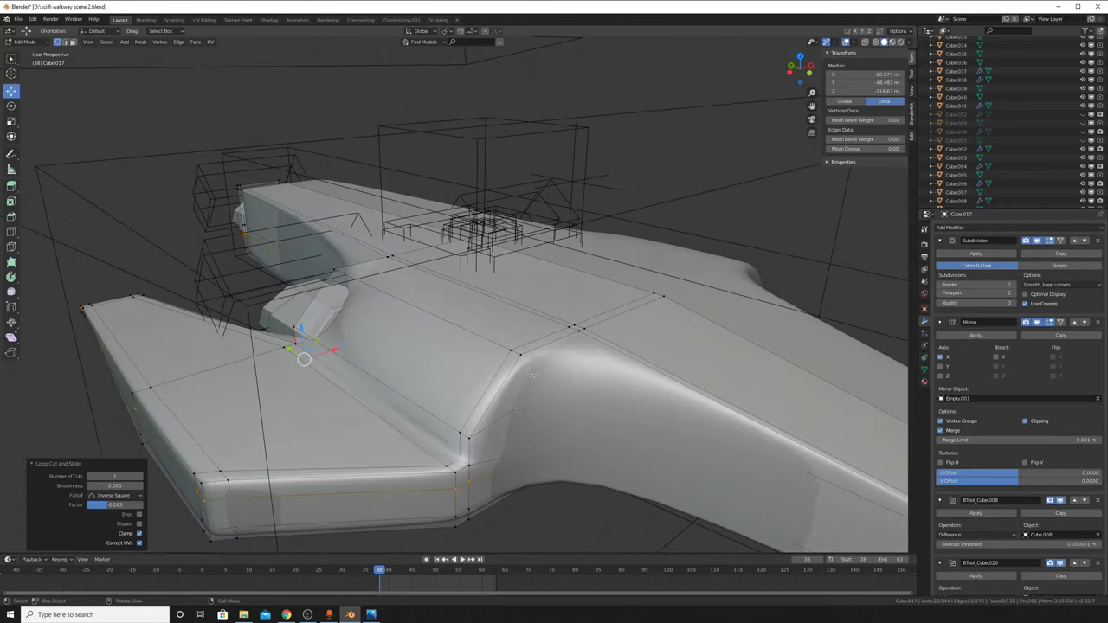
middle_drag(514, 416, 498, 375)
key(ctrl+r)
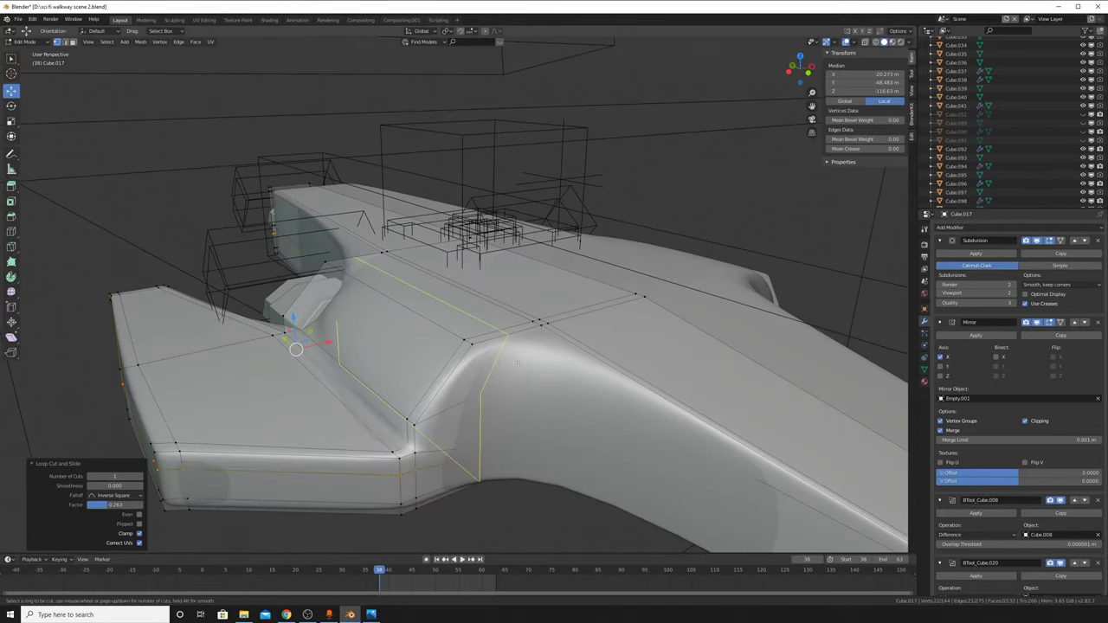
key(Escape)
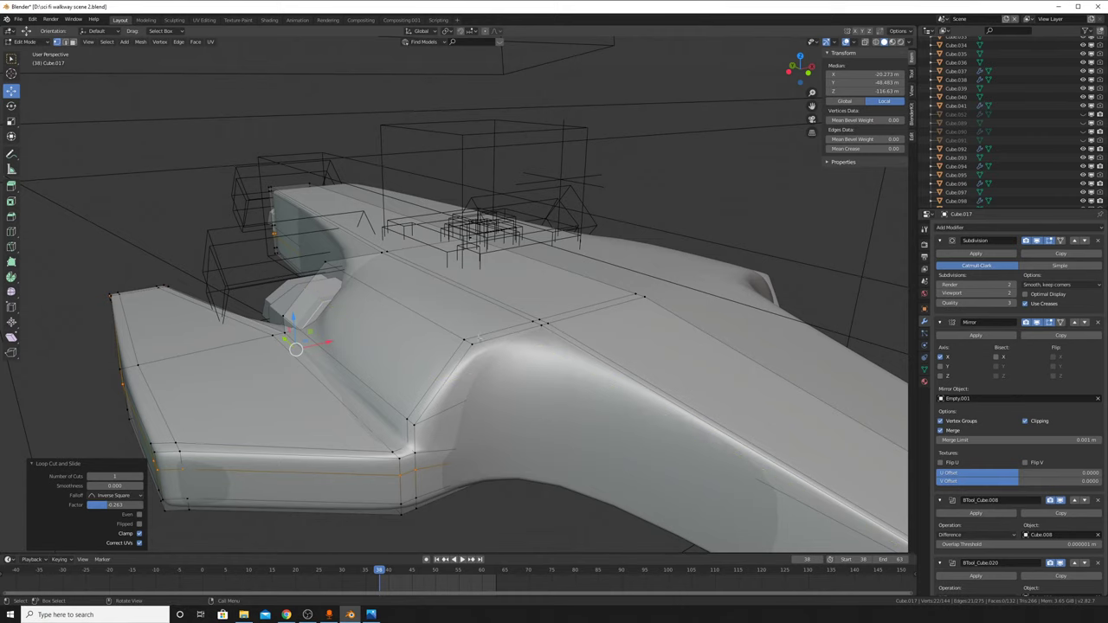
mouse_move(502, 370)
middle_down()
mouse_move(548, 407)
mouse_move(536, 381)
mouse_move(594, 461)
mouse_move(290, 325)
mouse_move(386, 392)
middle_up()
key(Tab)
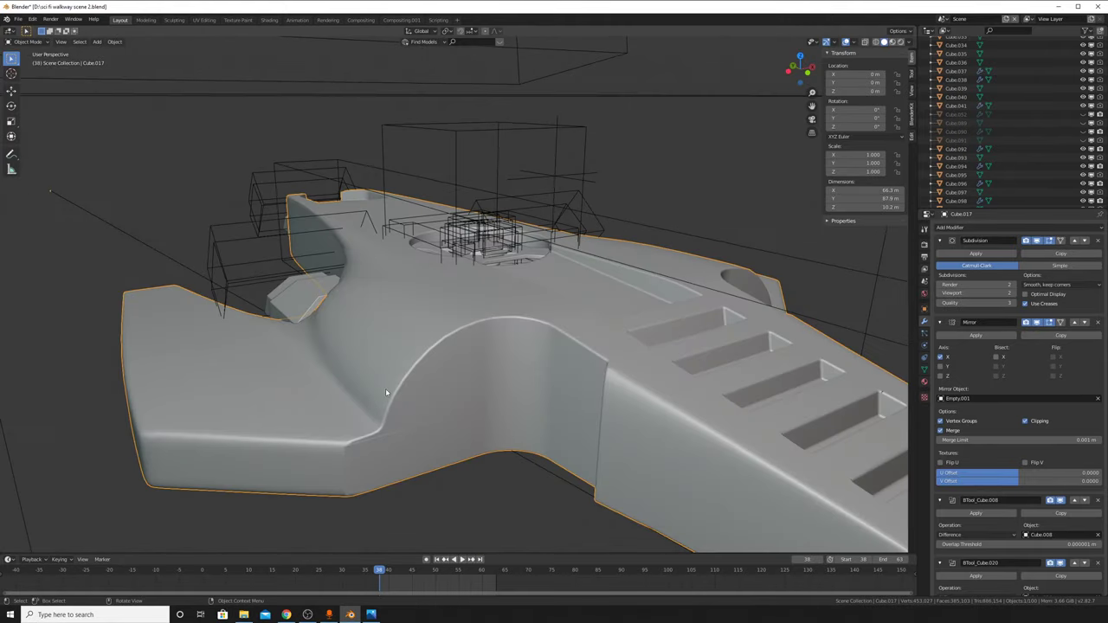
Step: Remove the broken BTool_Cube.044 and BTool_Cube.043 boolean modifiers from the hull
scroll(1020, 407, down, 3)
scroll(1020, 407, down, 5)
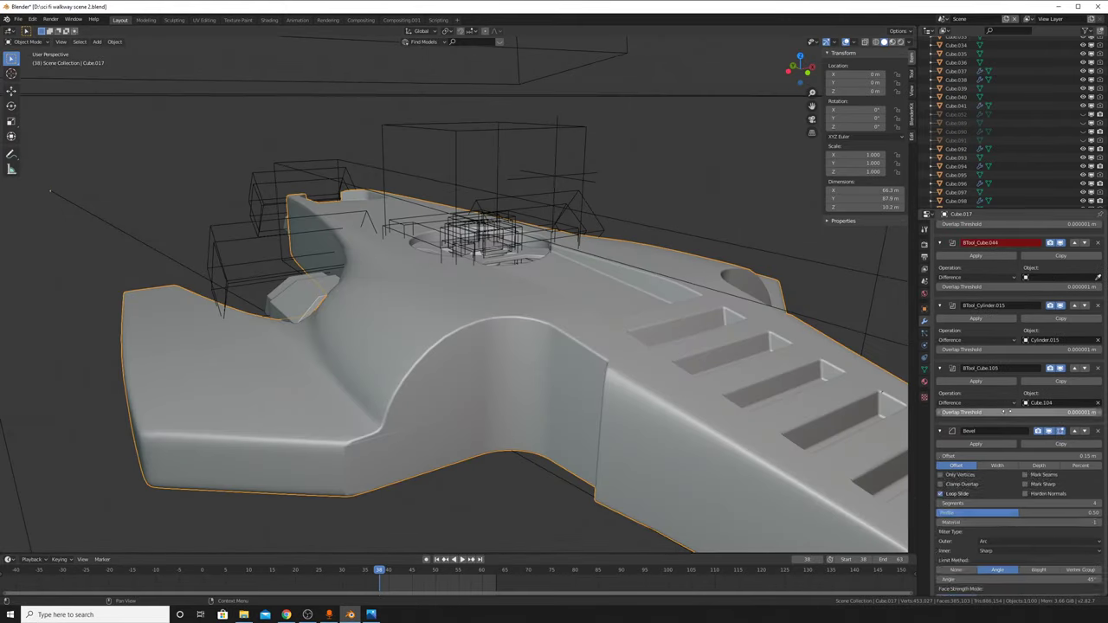
scroll(1021, 407, down, 5)
scroll(1020, 407, down, 5)
click(1099, 387)
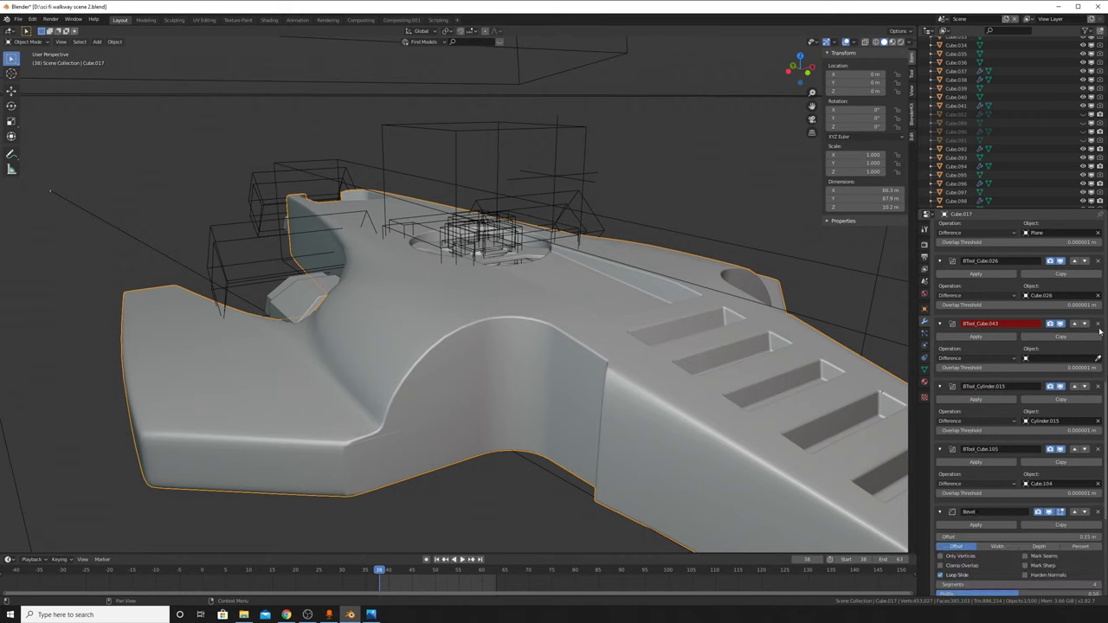
click(1098, 323)
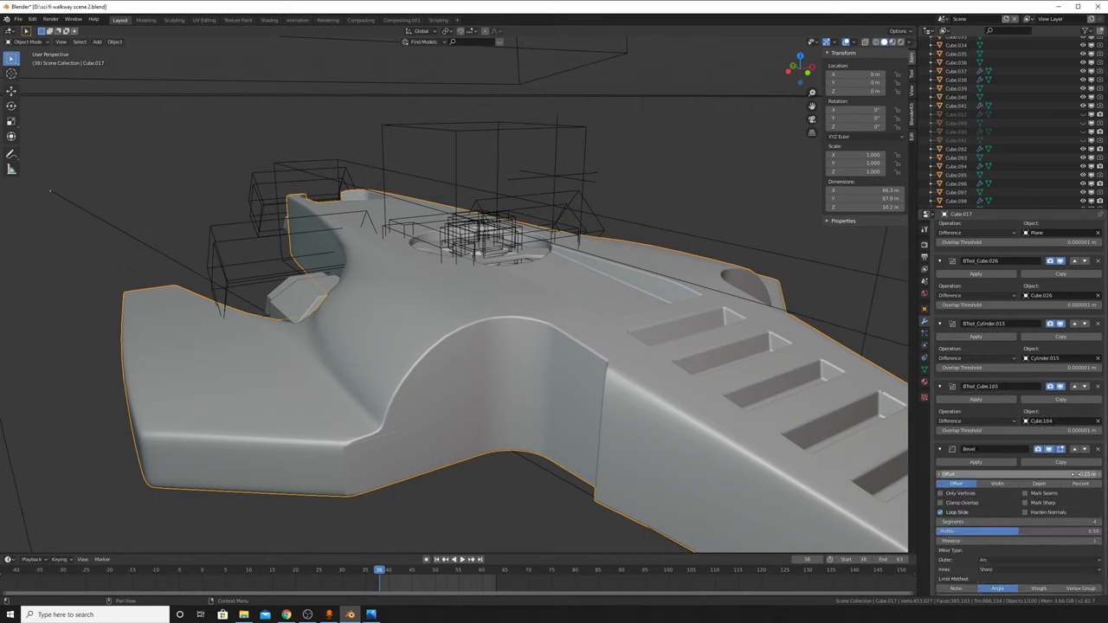
Step: Keep the bevel offset at 0.15 m and set the bevel's angle limit to 45°
mouse_move(1017, 473)
mouse_down()
mouse_move(978, 474)
mouse_move(1039, 473)
mouse_up()
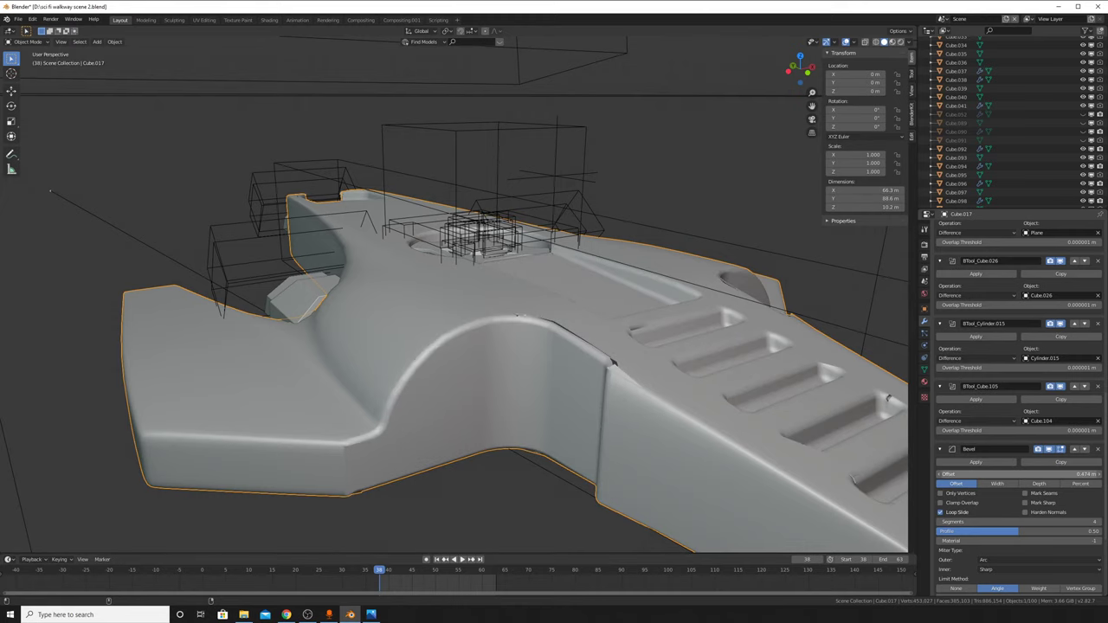
key(Escape)
scroll(1085, 426, down, 3)
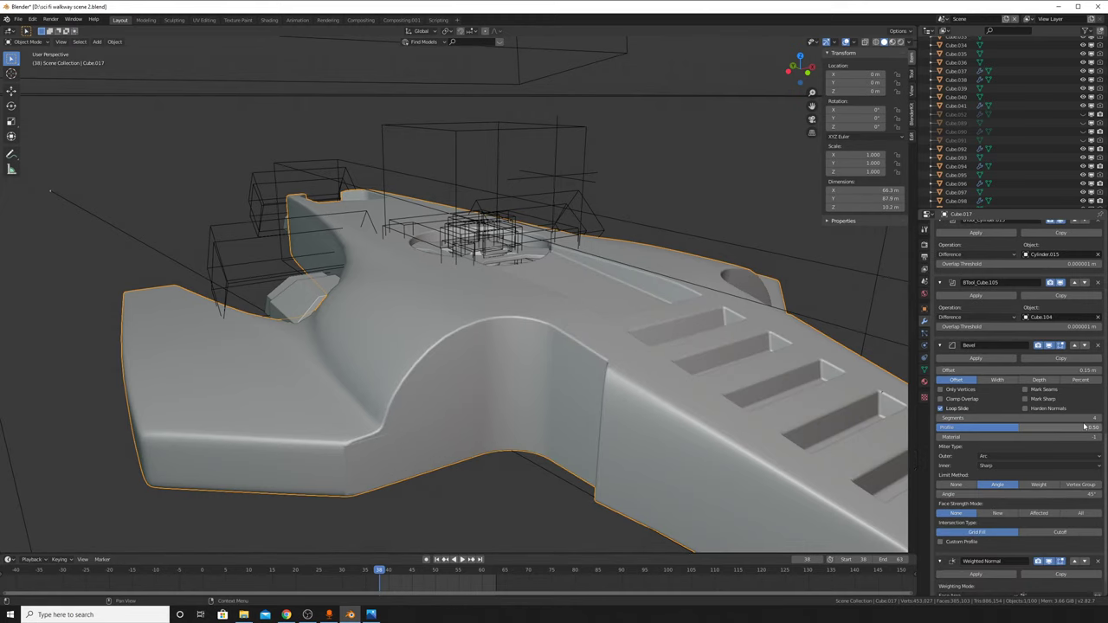
click(1018, 494)
text(0)
key(Return)
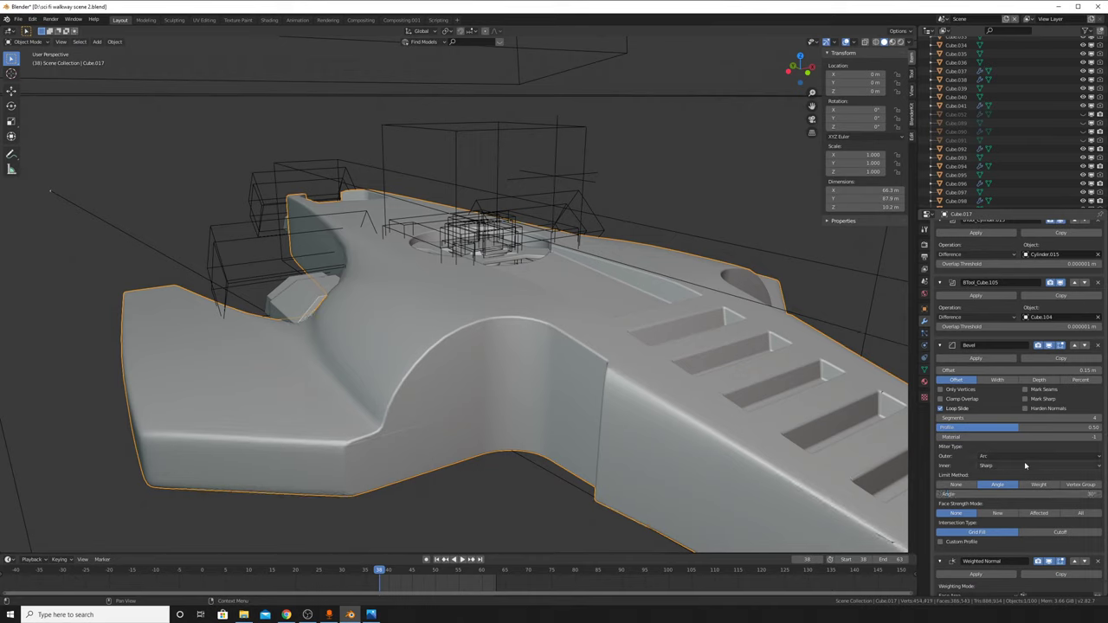
drag(1090, 491, 1092, 494)
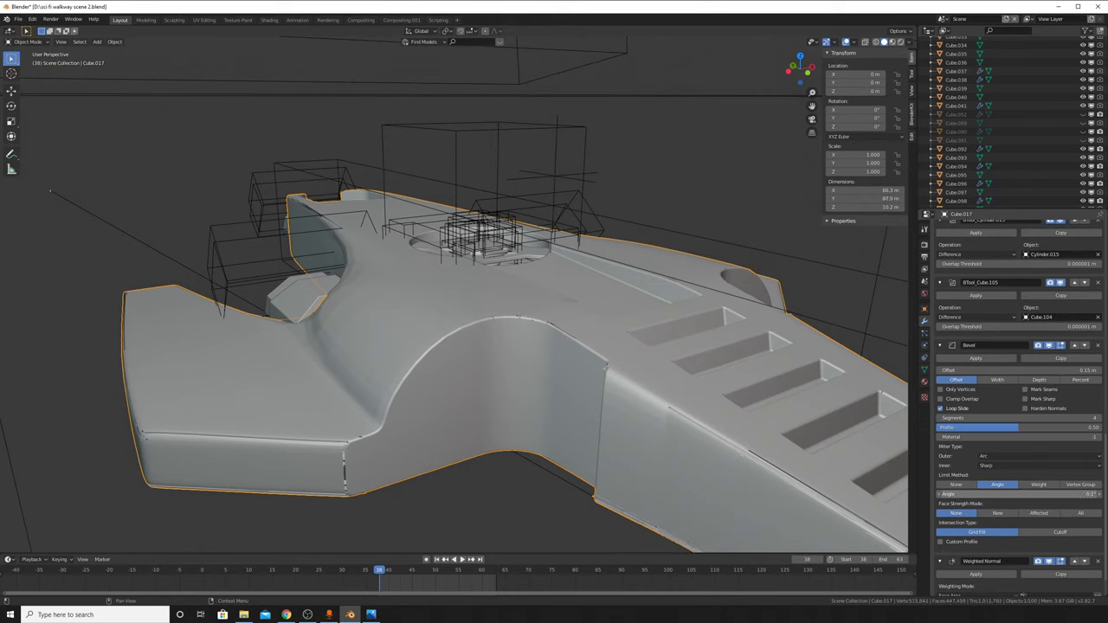
click(1090, 493)
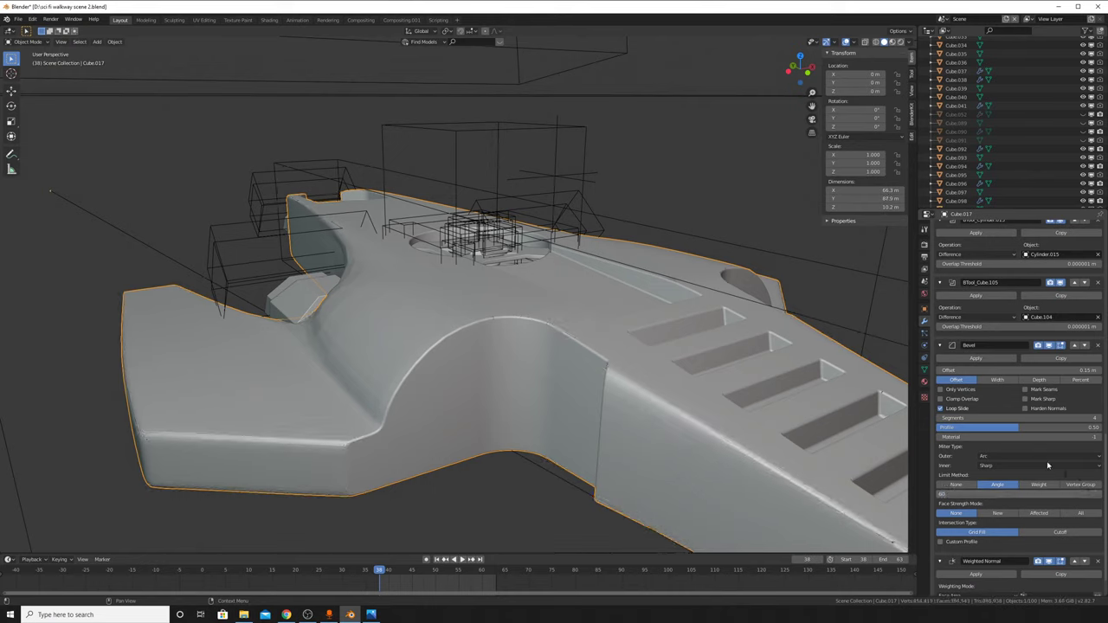
click(1078, 493)
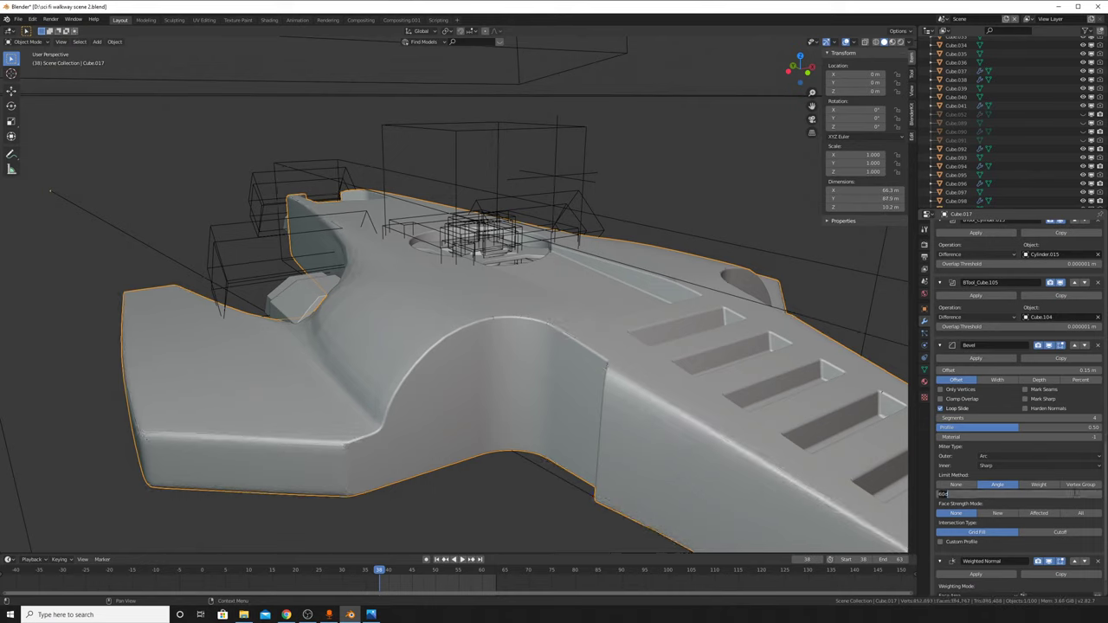
mouse_move(607, 346)
middle_down()
mouse_move(495, 329)
mouse_move(519, 388)
mouse_move(564, 412)
mouse_move(534, 291)
middle_up()
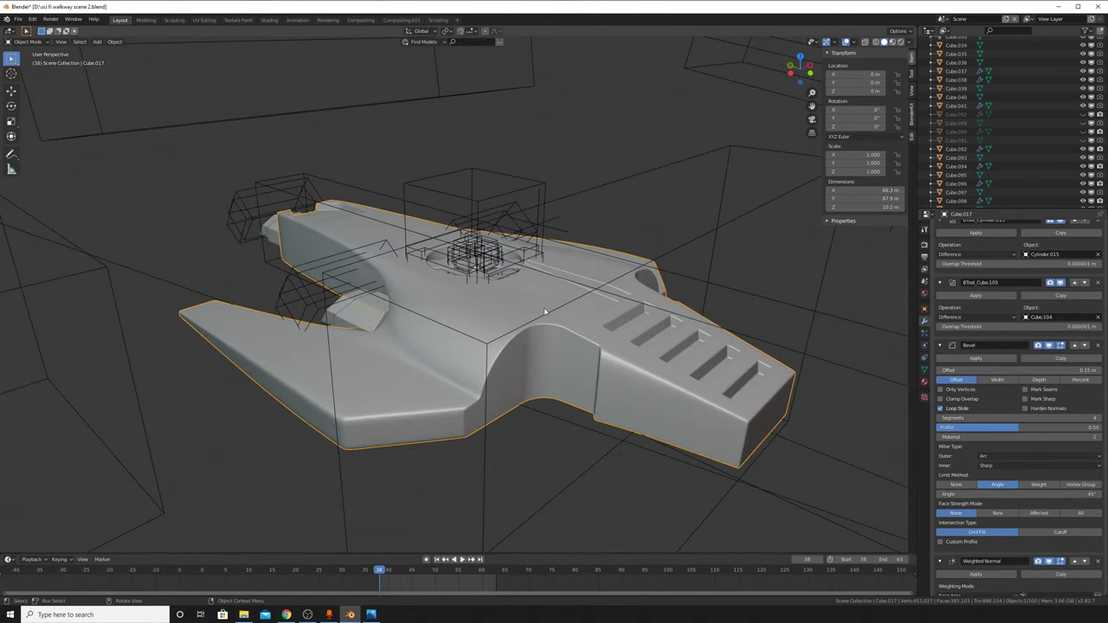
click(545, 312)
Step: Shift the Cube.008 cutter box along Y to about 3.8826 m, then reselect hull Cube.017
key(g)
key(y)
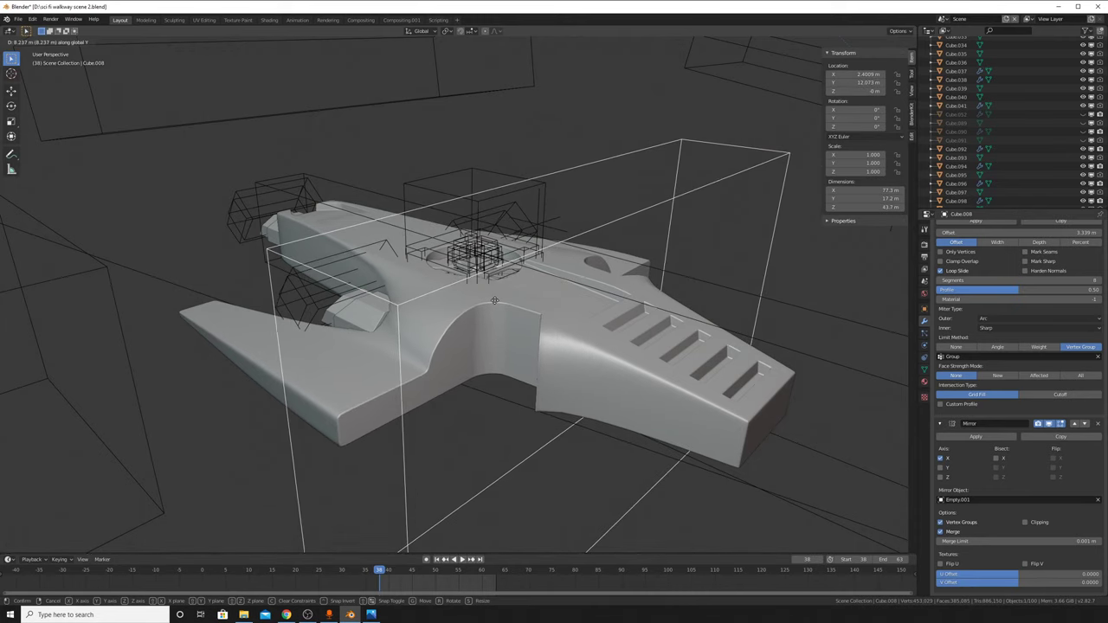
click(496, 303)
middle_drag(496, 303, 544, 372)
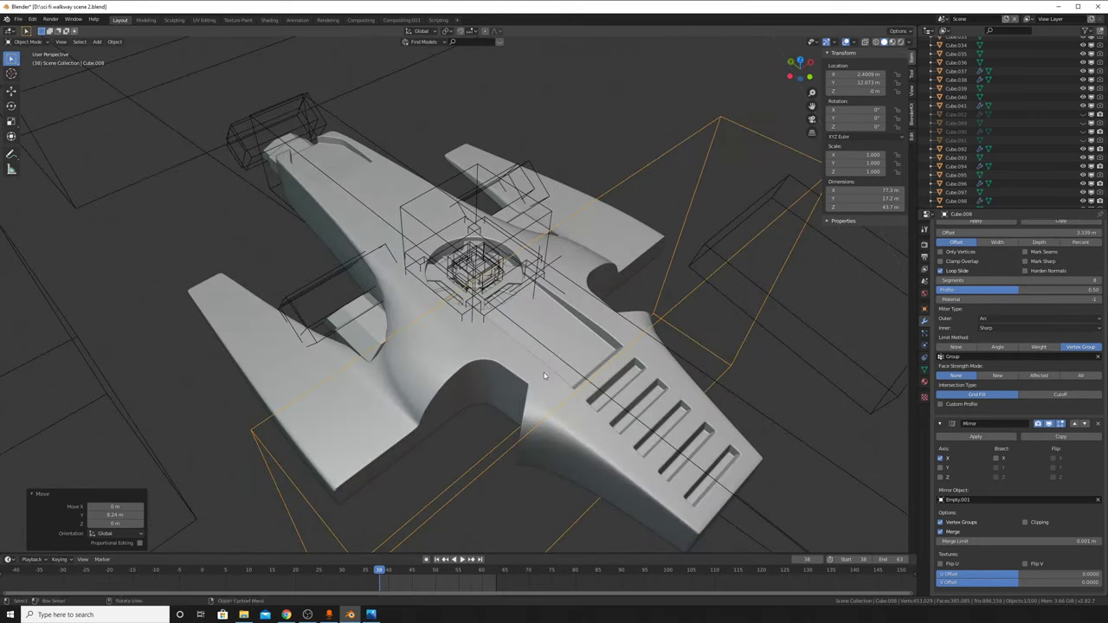
key(g)
key(y)
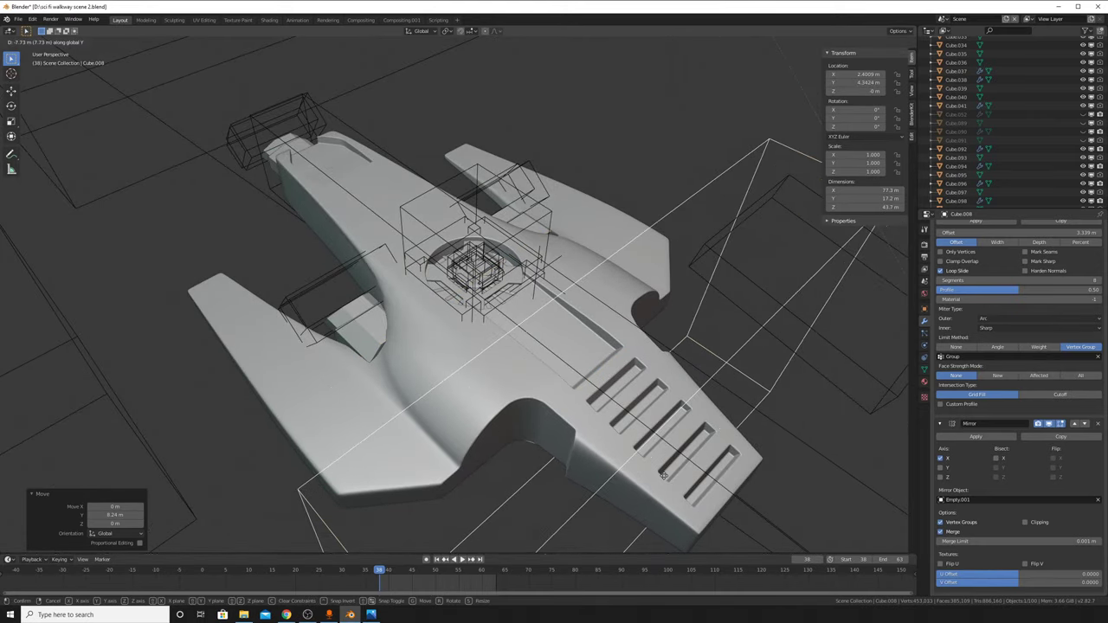
click(665, 478)
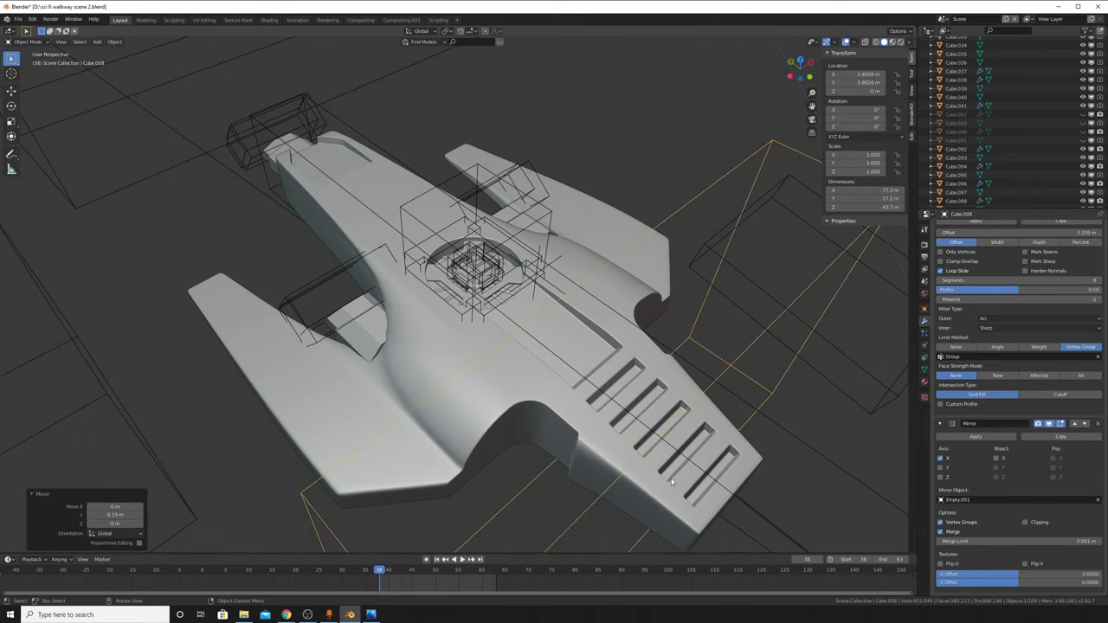
middle_drag(665, 478, 667, 446)
scroll(667, 446, up, 5)
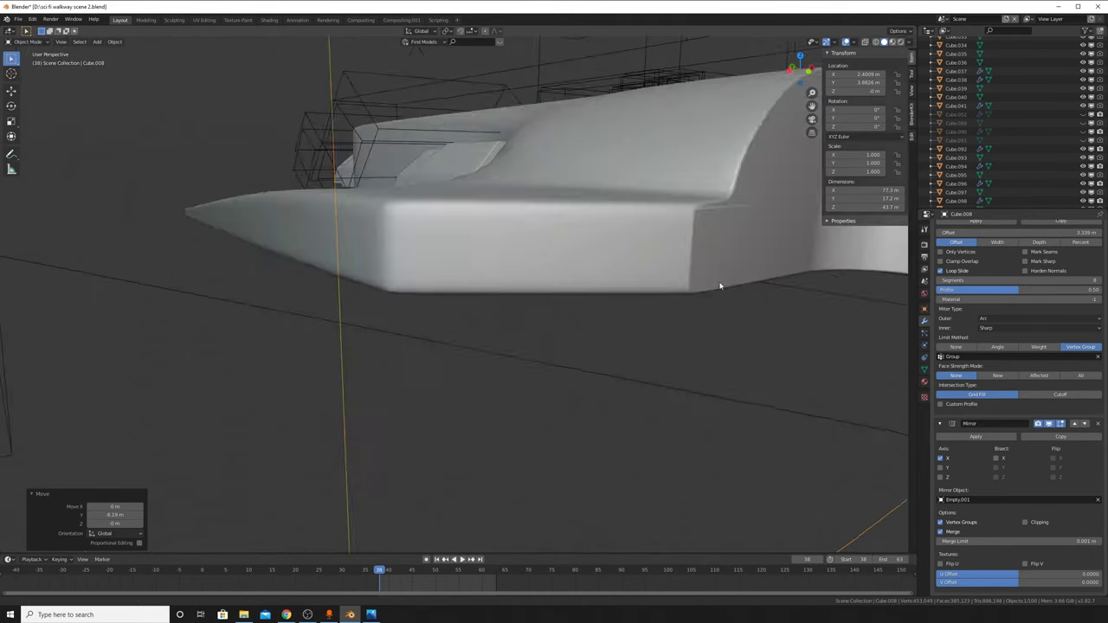
mouse_move(775, 175)
middle_down()
mouse_move(511, 317)
mouse_move(582, 265)
mouse_move(575, 125)
mouse_move(589, 285)
middle_up()
click(582, 268)
click(854, 42)
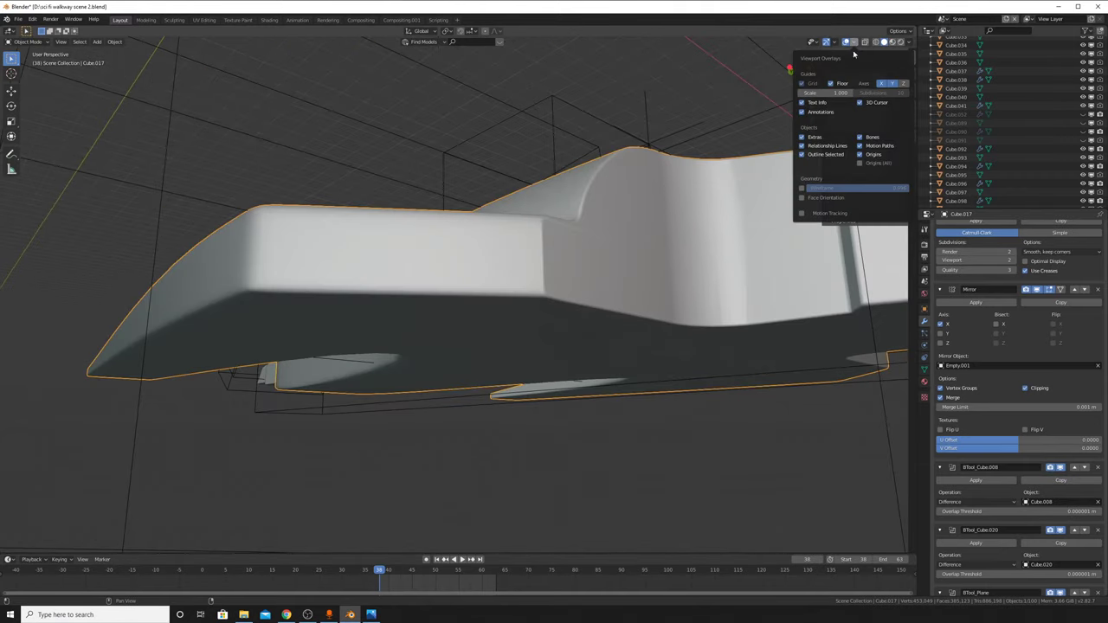
Step: Show the wireframe overlay and inspect the hull from below, above and the side
click(802, 188)
key(n)
scroll(584, 248, up, 3)
scroll(589, 240, up, 2)
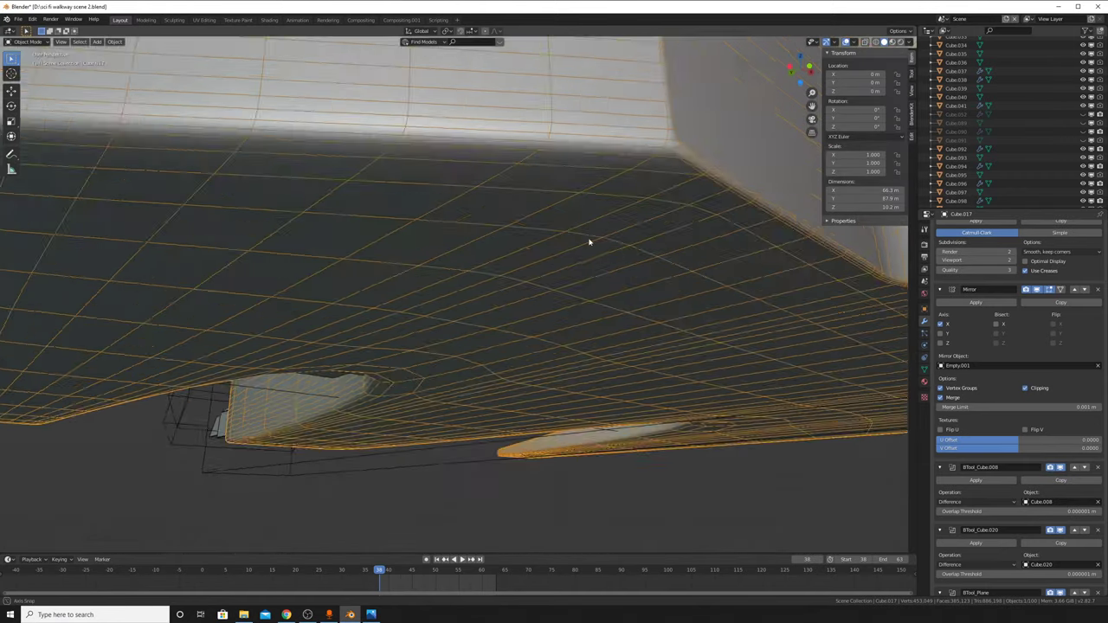
mouse_move(589, 240)
middle_down()
mouse_move(628, 185)
mouse_move(617, 226)
middle_up()
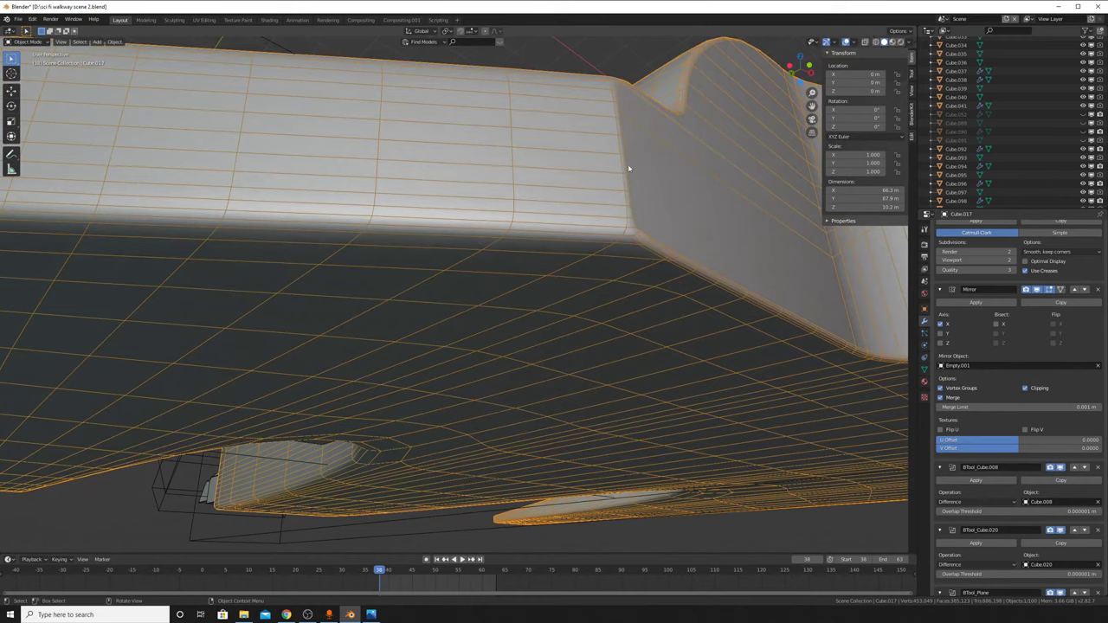
mouse_move(628, 163)
middle_down()
mouse_move(641, 225)
mouse_move(610, 242)
middle_up()
scroll(631, 172, down, 3)
mouse_move(687, 142)
middle_down()
mouse_move(542, 344)
mouse_move(621, 322)
middle_up()
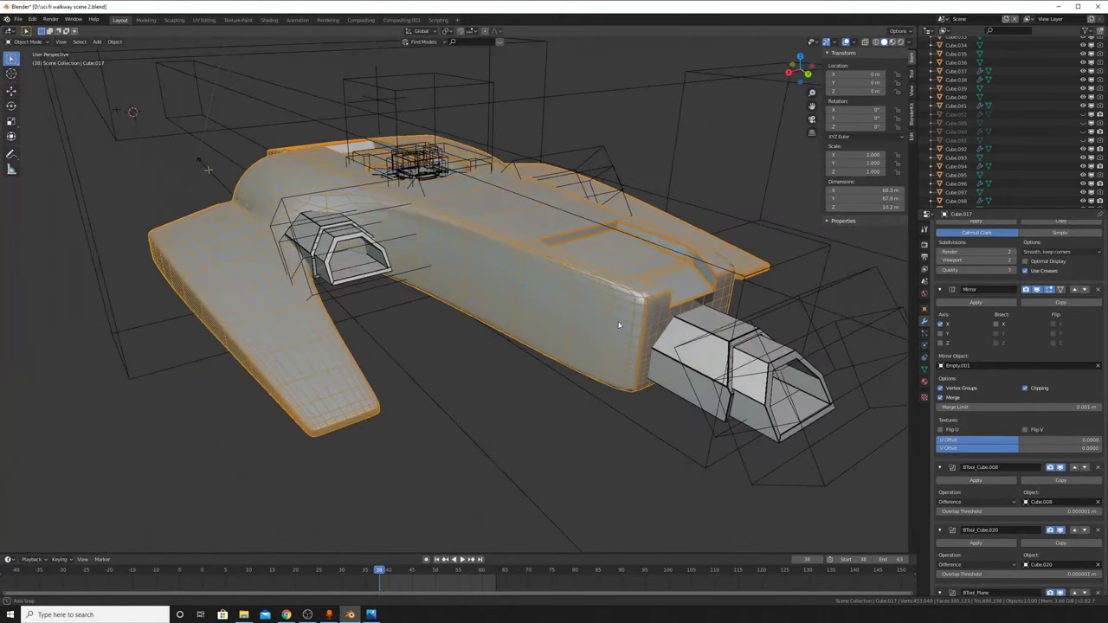
scroll(621, 321, up, 3)
mouse_move(641, 277)
middle_down()
mouse_move(534, 288)
mouse_move(517, 340)
middle_up()
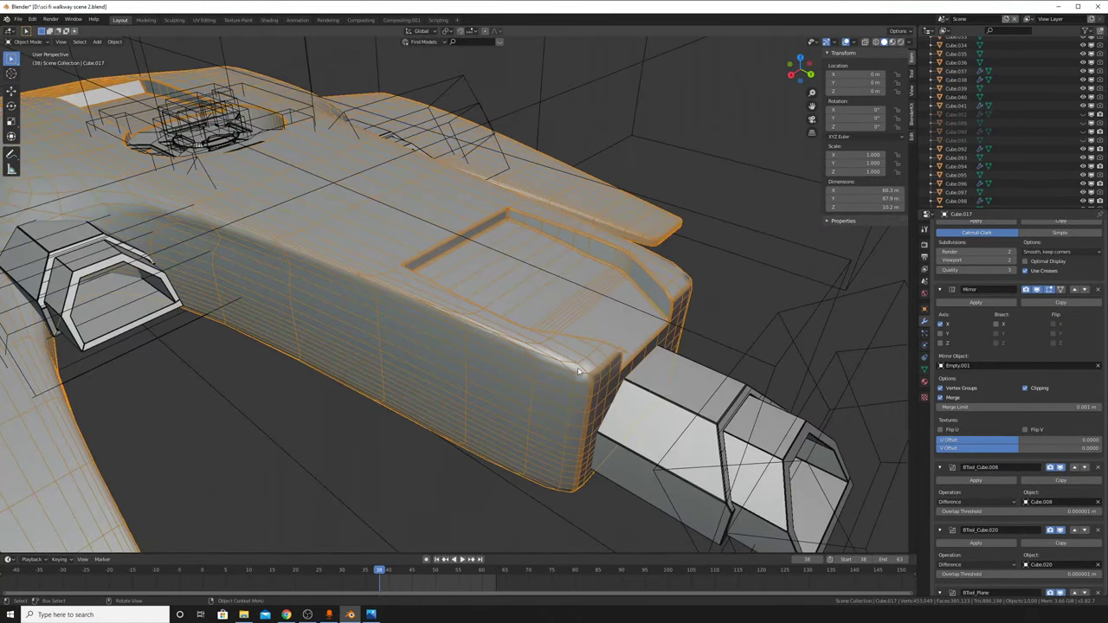
mouse_move(607, 357)
middle_down()
mouse_move(614, 362)
mouse_move(589, 364)
mouse_move(523, 335)
middle_up()
scroll(606, 372, down, 2)
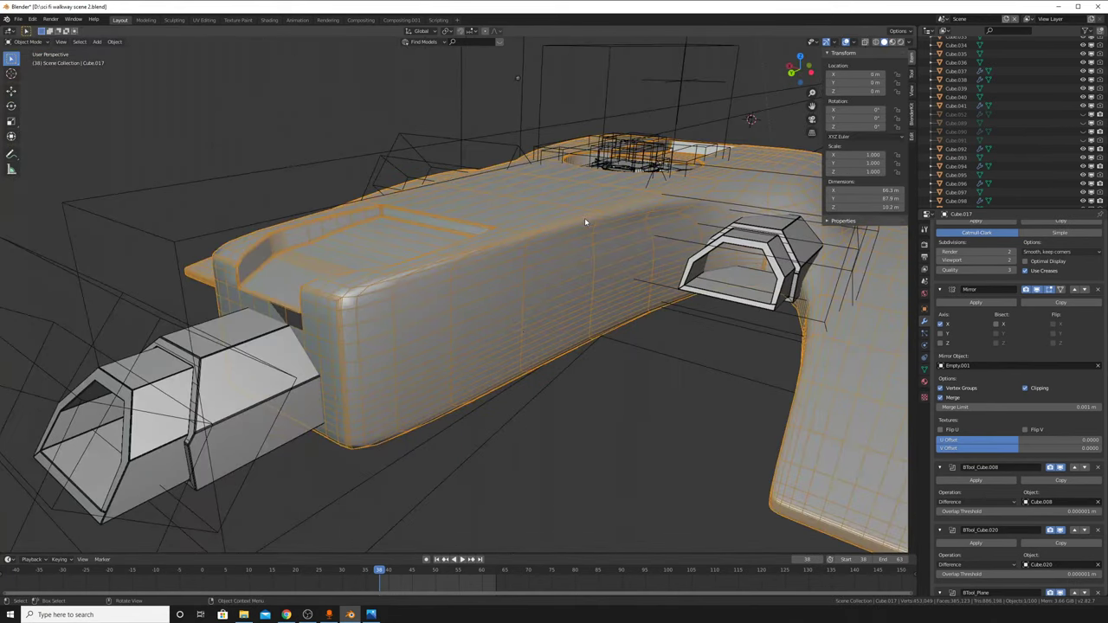
middle_drag(585, 222, 575, 266)
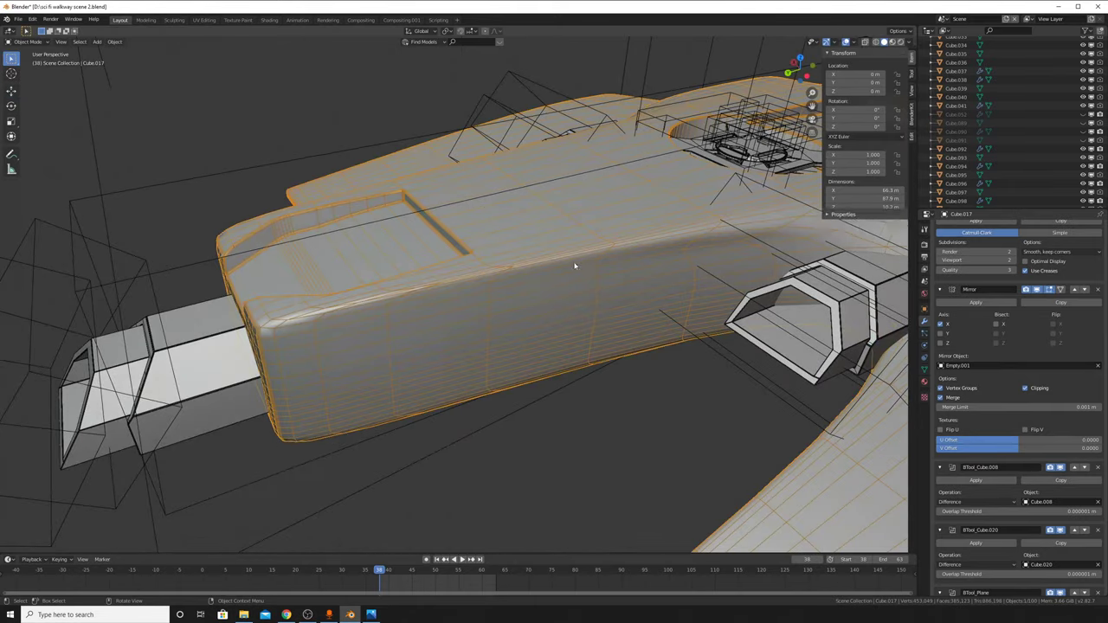
scroll(1018, 416, down, 5)
scroll(1017, 416, down, 5)
scroll(1018, 415, down, 5)
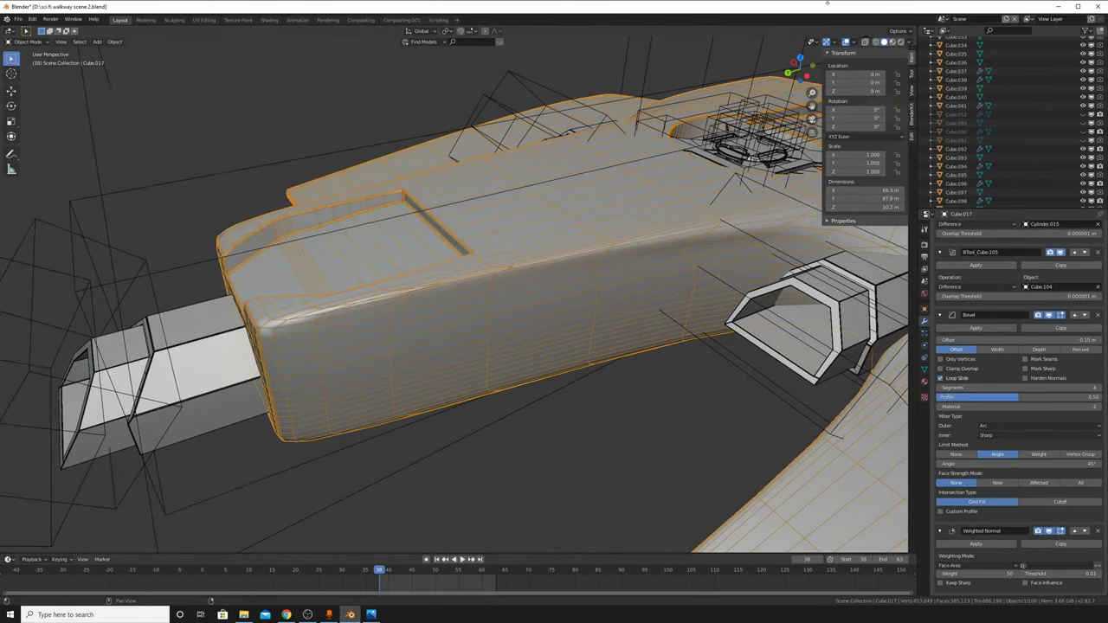
Step: Turn the wireframe overlay off and enter Edit Mode on the hull
click(909, 42)
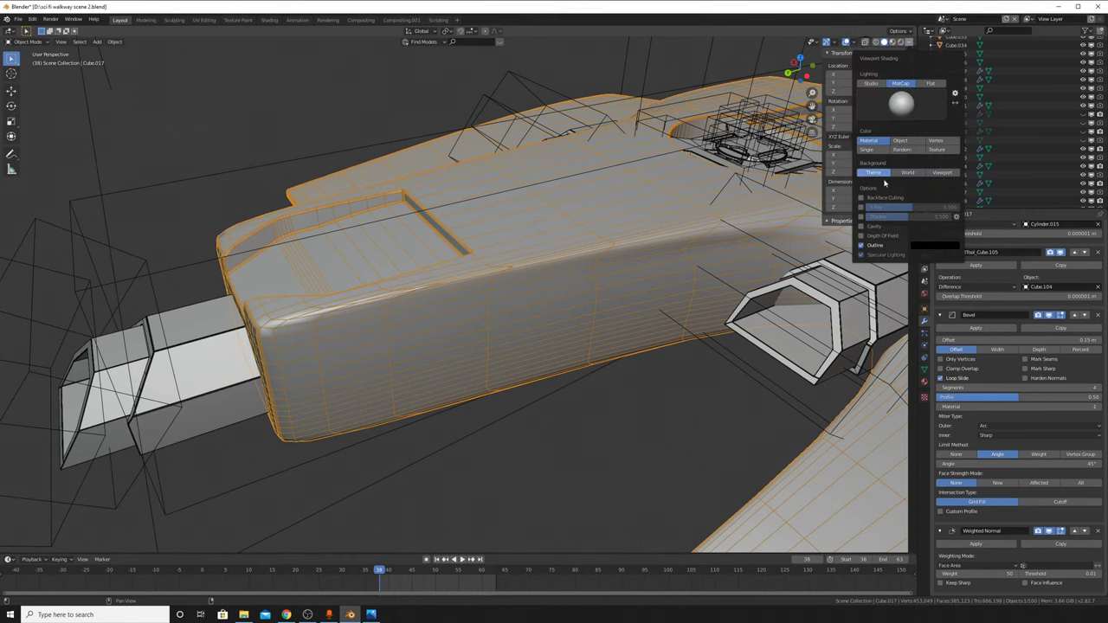
click(862, 246)
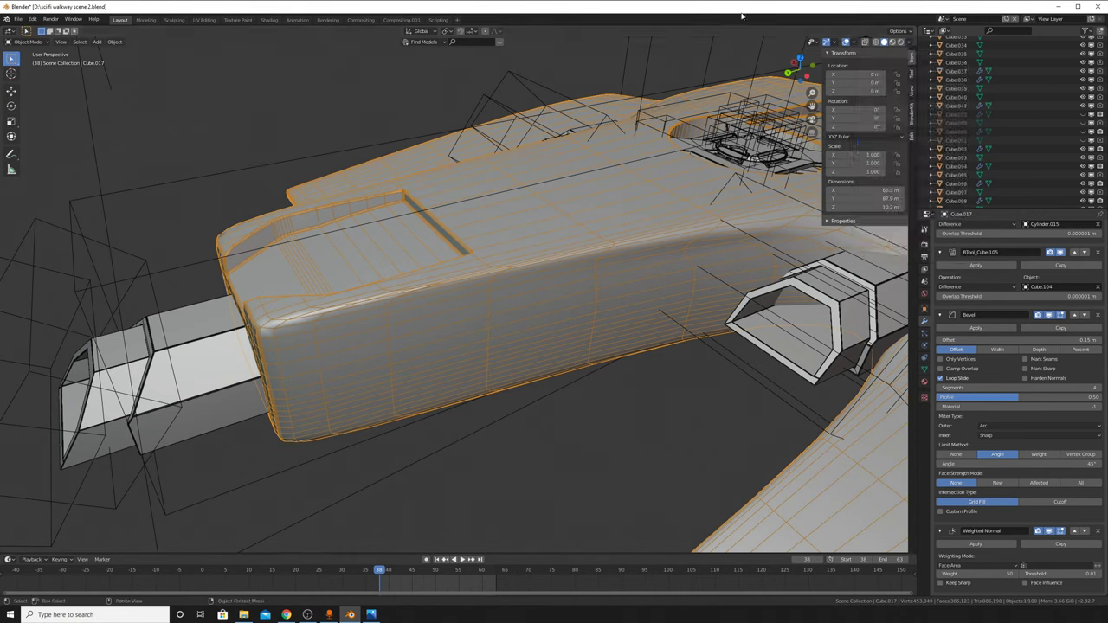
click(852, 44)
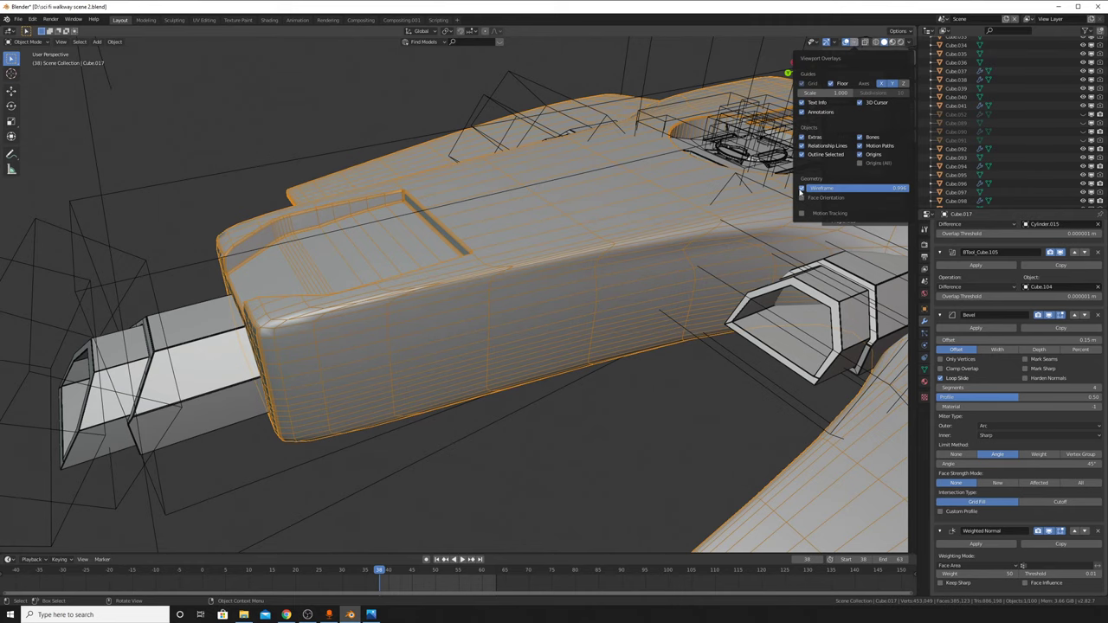
click(802, 188)
mouse_move(664, 243)
middle_down()
mouse_move(531, 294)
mouse_move(615, 259)
middle_up()
key(Tab)
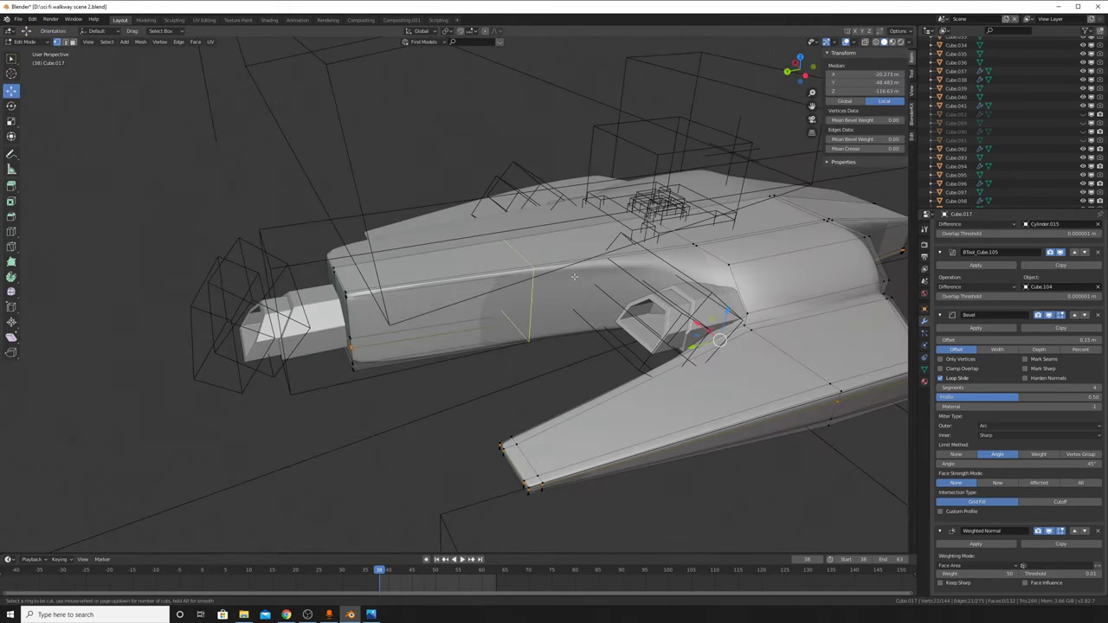
Step: Edge-slide a loop along the hull's side and return to Object Mode
alt+click(575, 277)
key(g)
key(g)
click(418, 317)
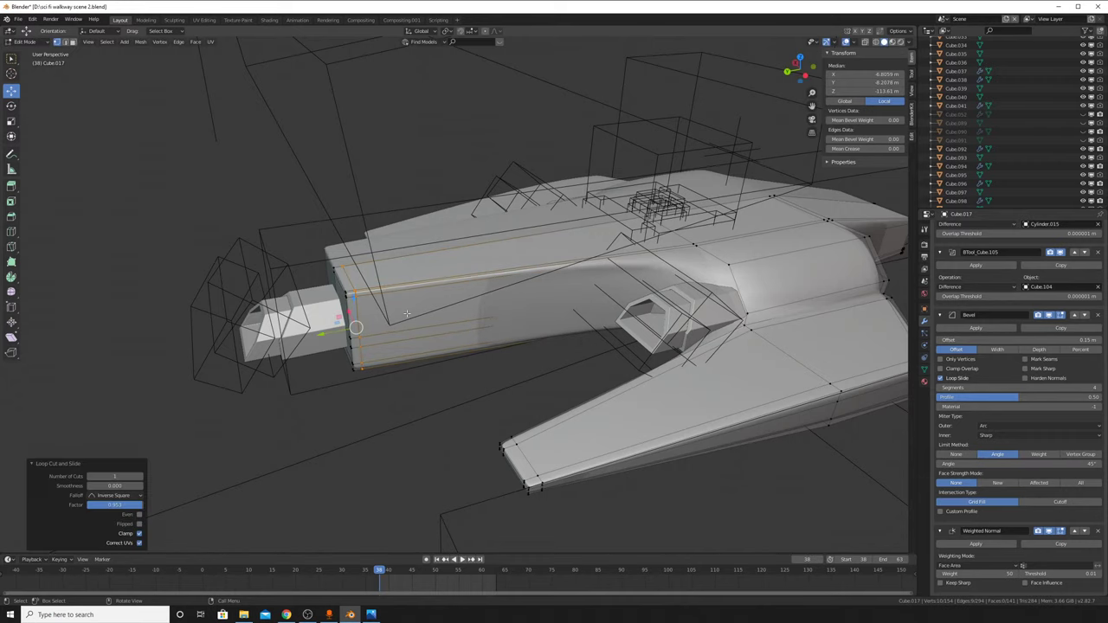
key(Tab)
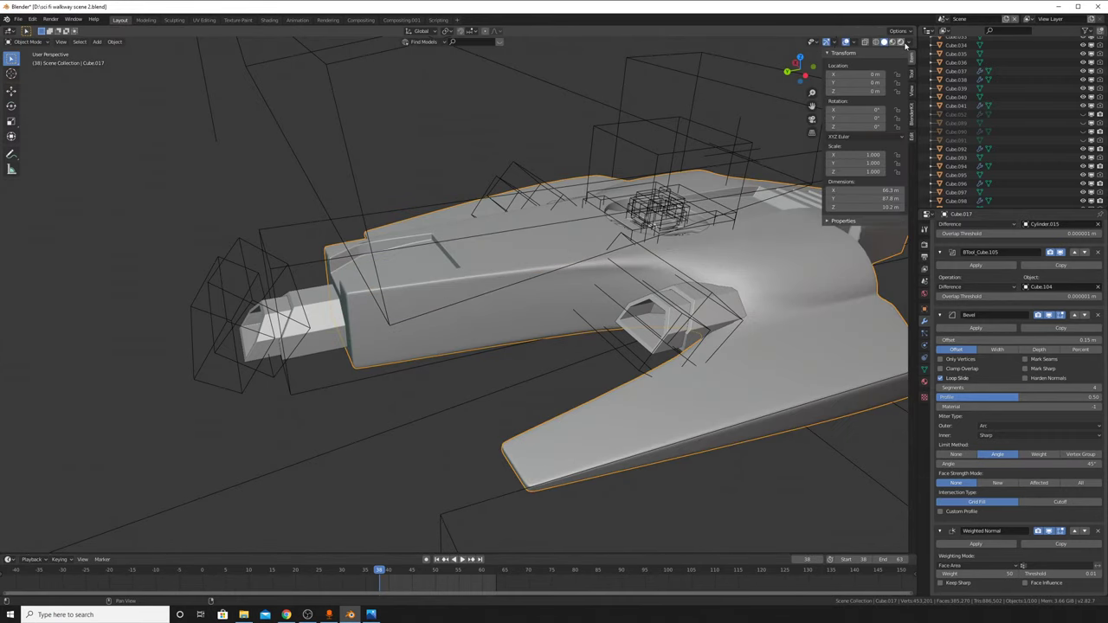
Step: Preview Rendered shading, go back to Solid, and re-enable the wireframe overlay
click(905, 43)
click(894, 43)
click(909, 43)
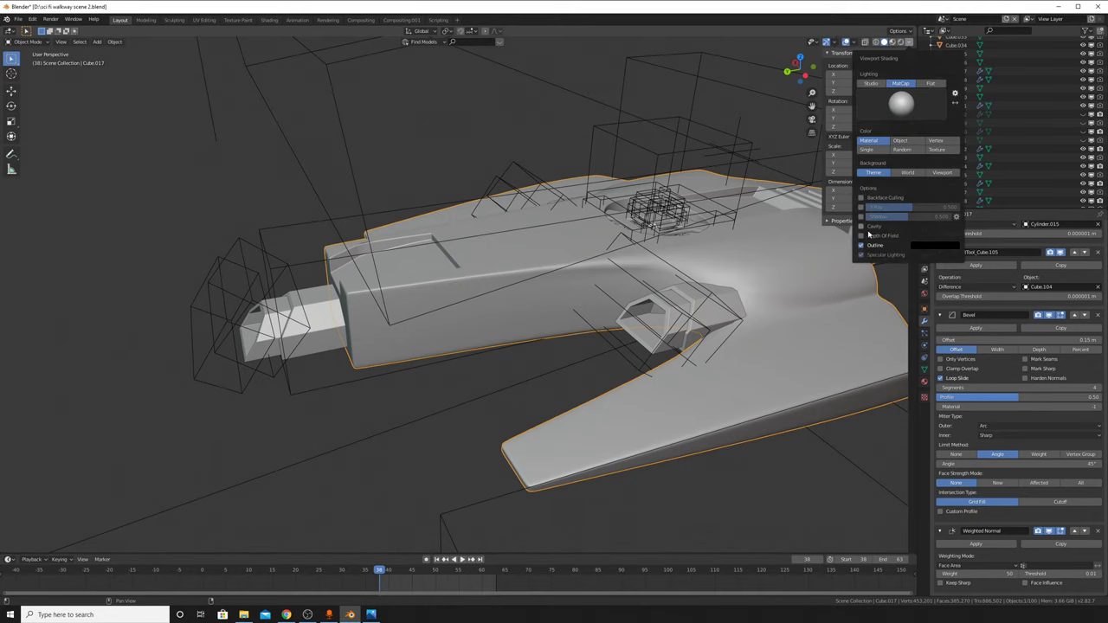
middle_drag(453, 291, 925, 149)
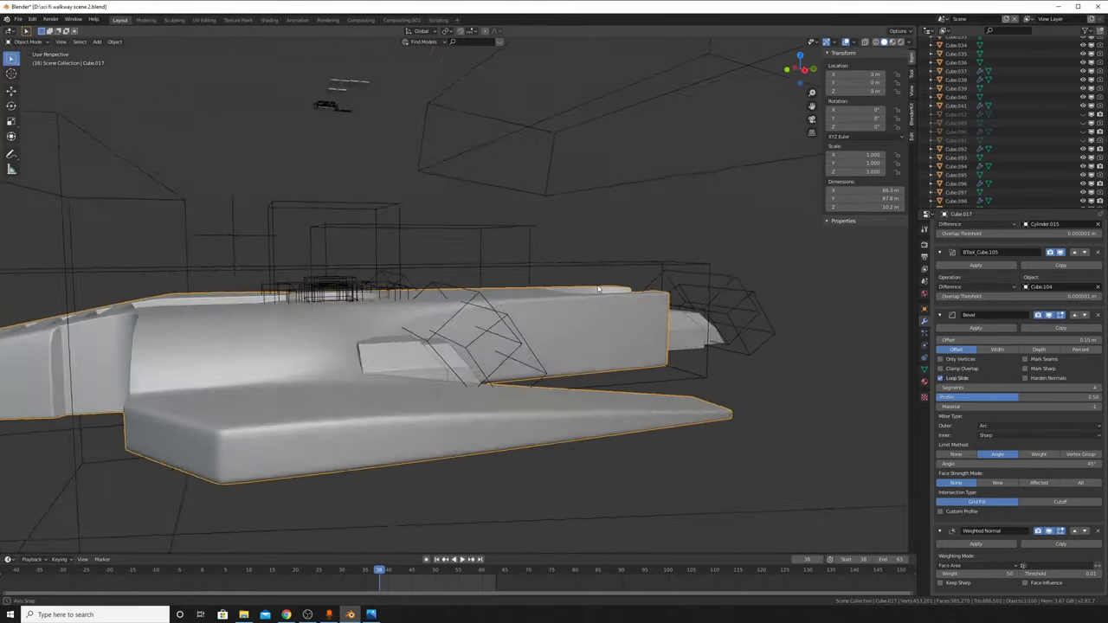
click(911, 42)
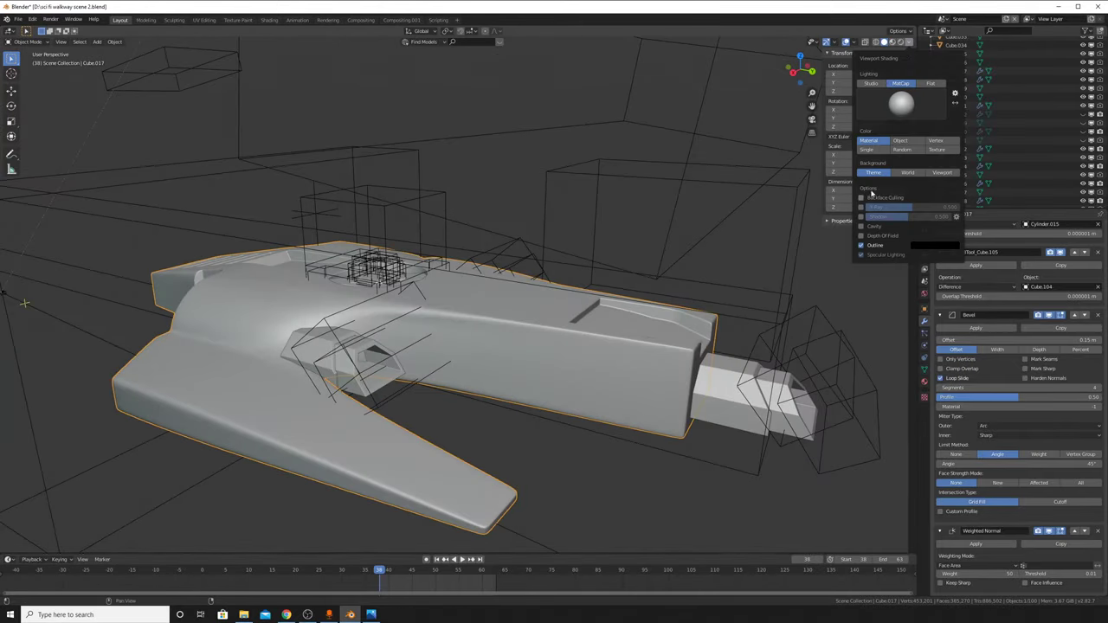
click(854, 41)
click(801, 188)
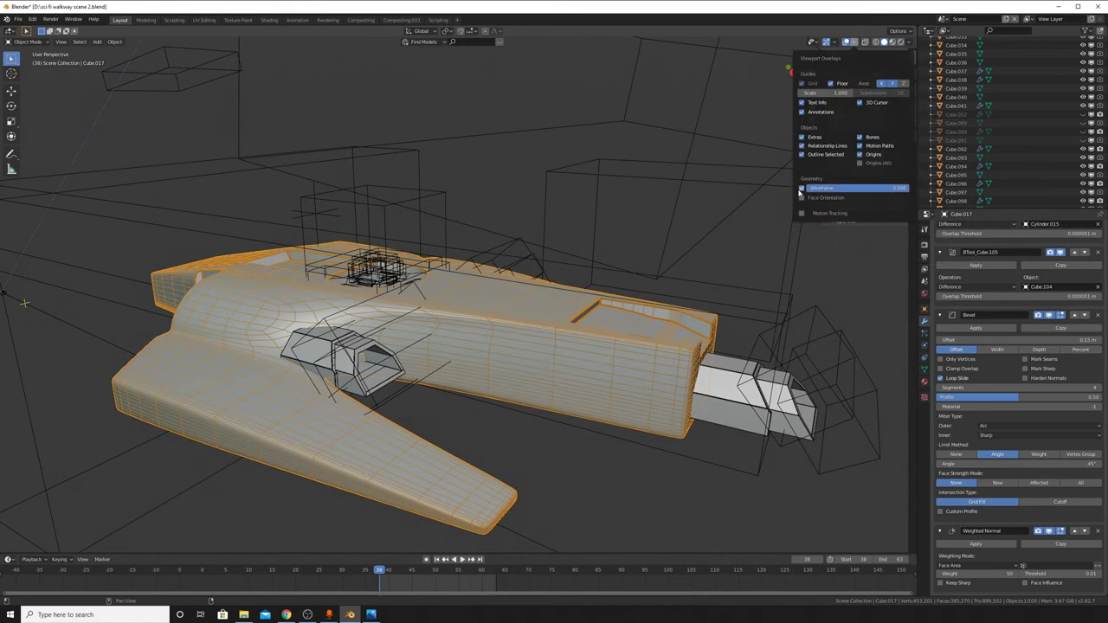
key(n)
mouse_move(724, 321)
middle_down()
mouse_move(572, 338)
mouse_move(641, 318)
mouse_move(557, 250)
mouse_move(344, 347)
middle_up()
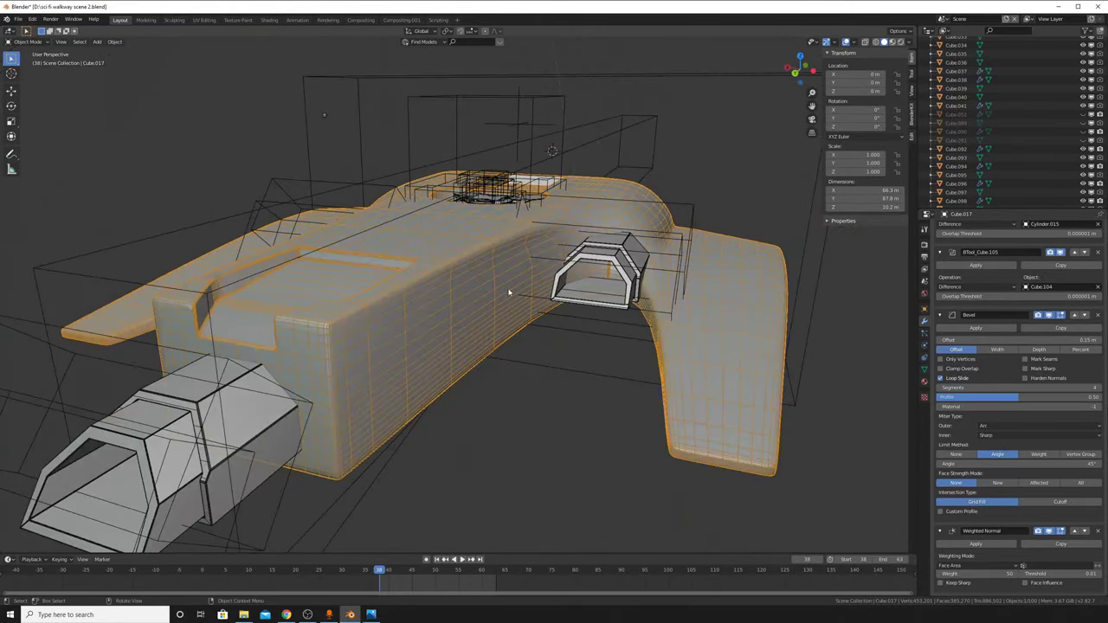
Step: Enter Edit Mode, deselect everything, and hide the wireframe overlay
key(Tab)
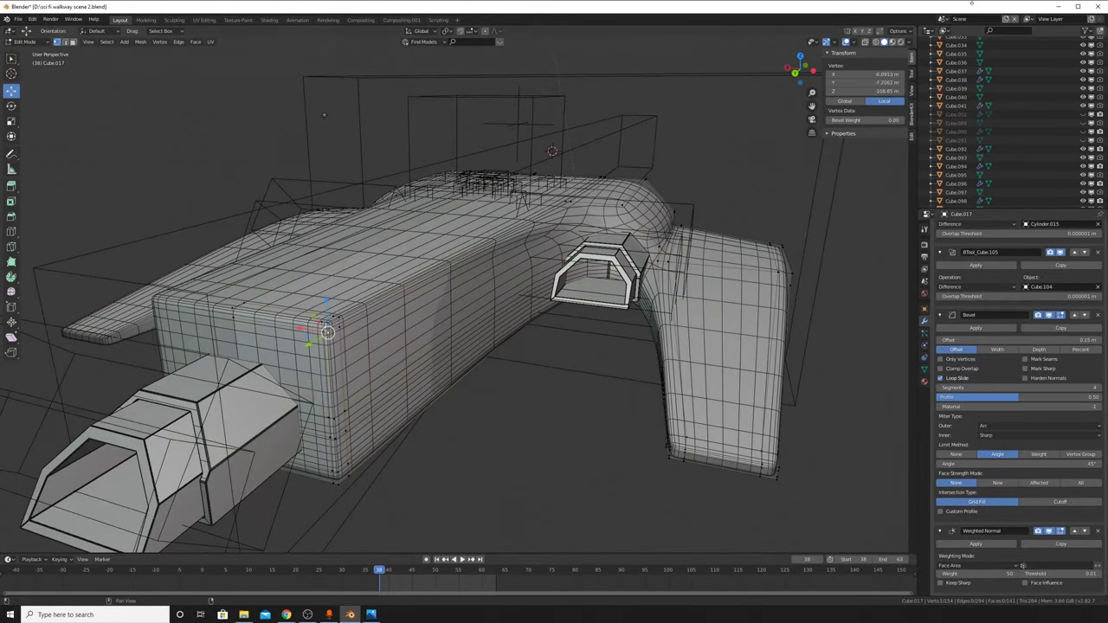
key(alt+a)
click(911, 42)
click(876, 104)
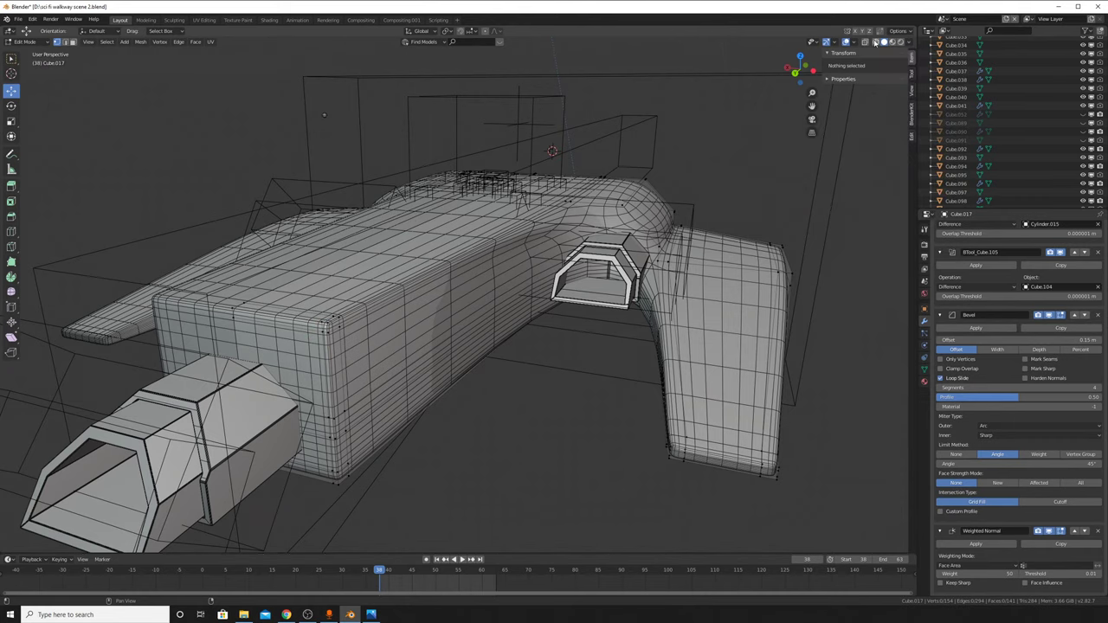
click(856, 44)
click(801, 188)
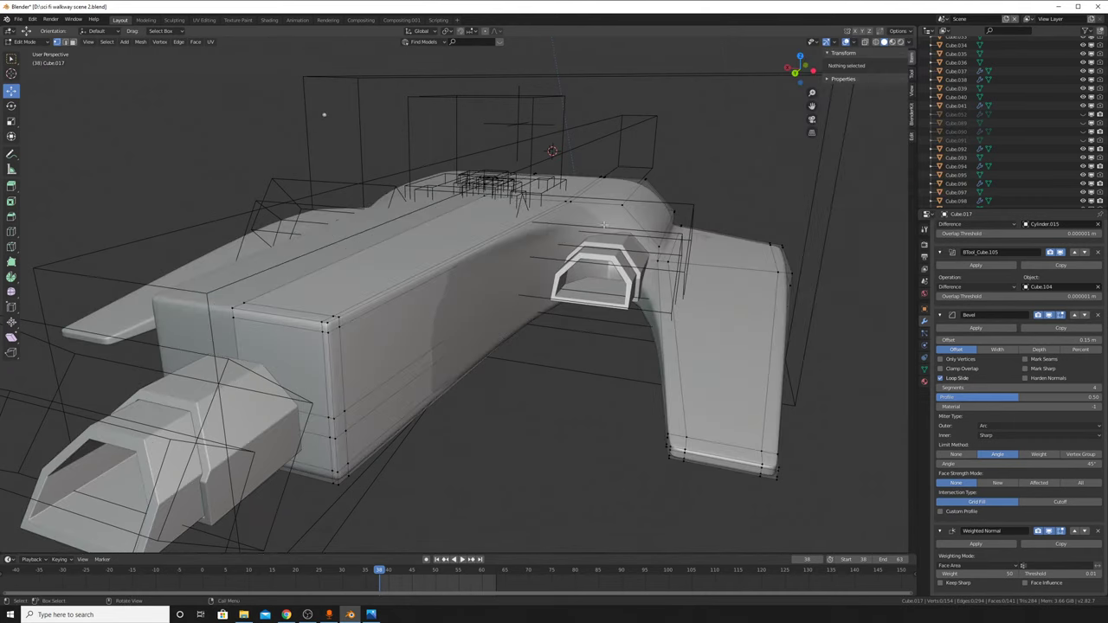
middle_drag(606, 260, 537, 261)
middle_drag(583, 386, 546, 371)
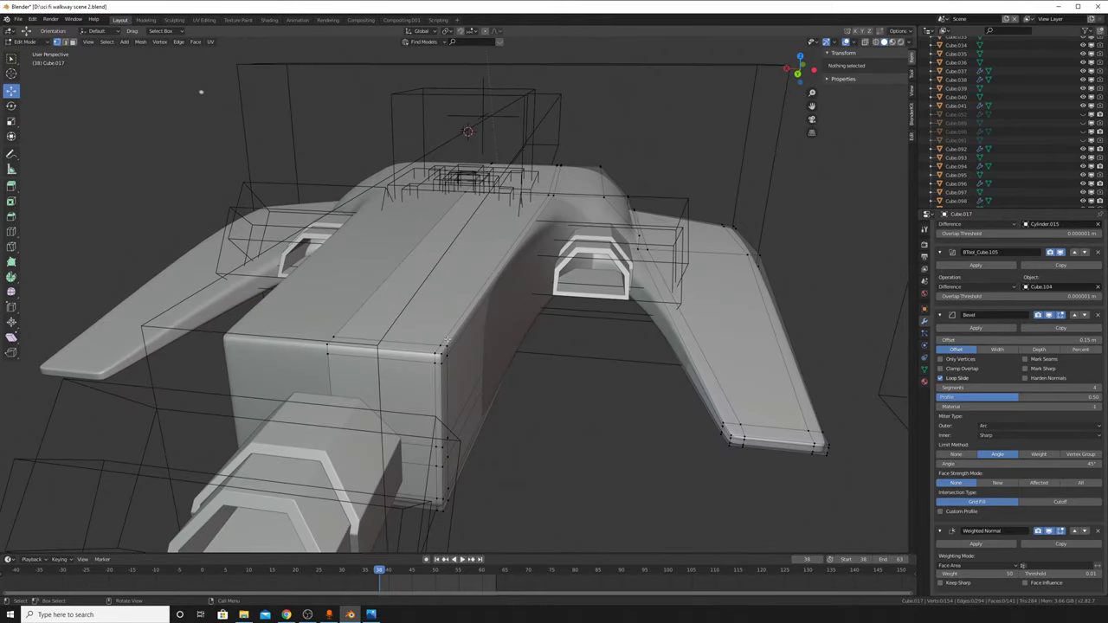
Step: Edge-slide a shortest-path edge run across the front block
click(440, 353)
ctrl+click(389, 344)
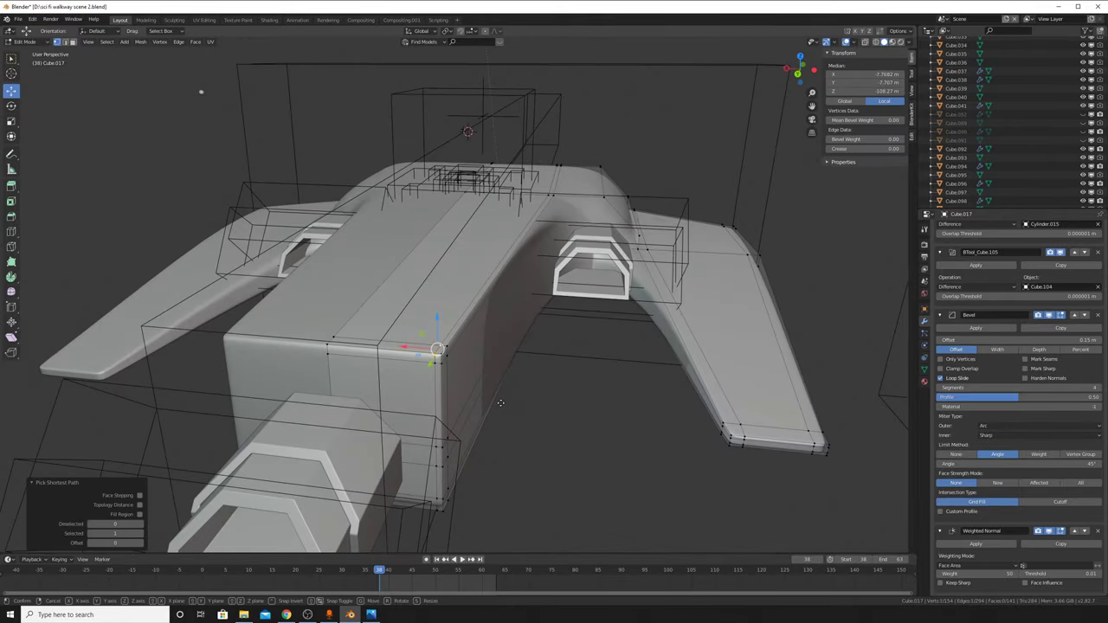
key(g)
key(g)
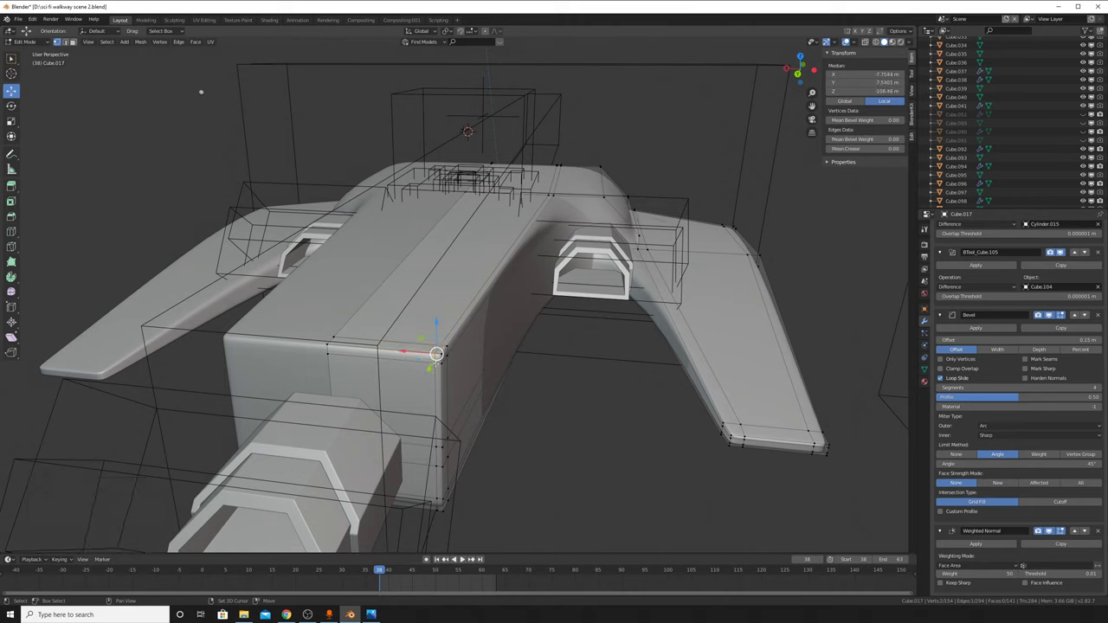
click(468, 374)
mouse_move(472, 375)
middle_down()
mouse_move(525, 343)
mouse_move(525, 366)
mouse_move(445, 224)
middle_up()
Step: Edge-slide another edge path on the hull's underside and pick the front block's horizontal loop
ctrl+click(378, 169)
middle_drag(378, 169, 463, 232)
key(g)
key(g)
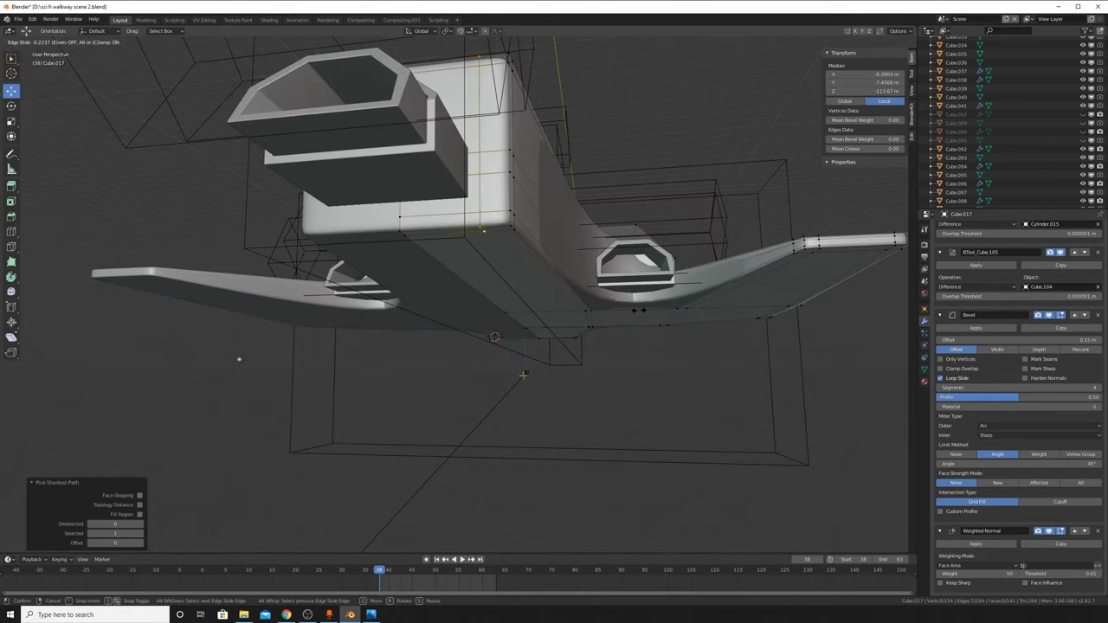
click(523, 374)
middle_drag(523, 374, 574, 258)
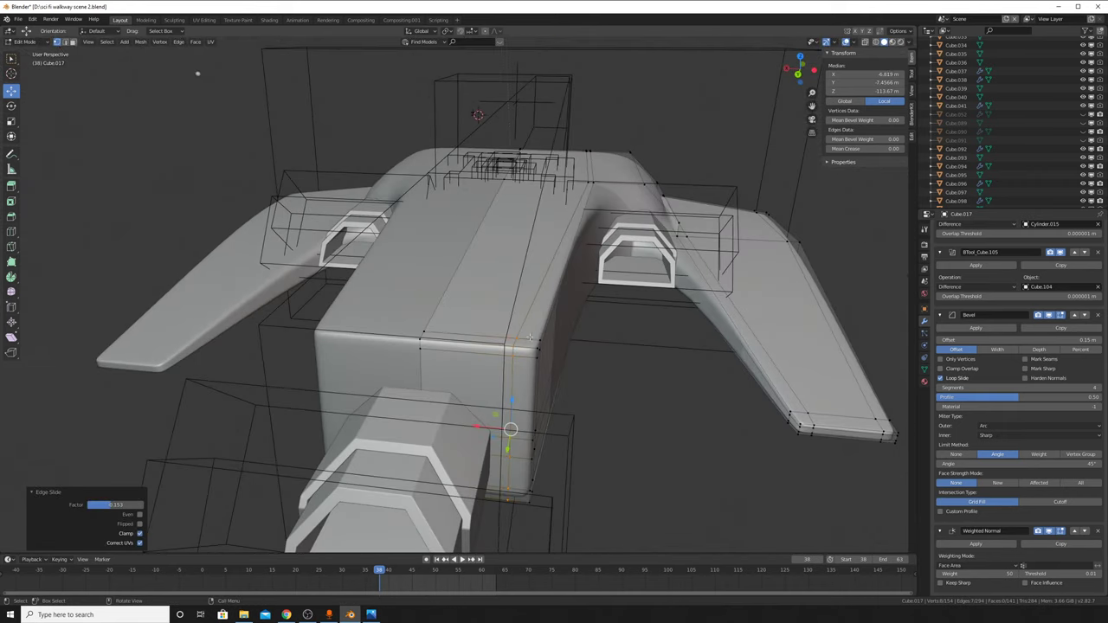
alt+click(524, 345)
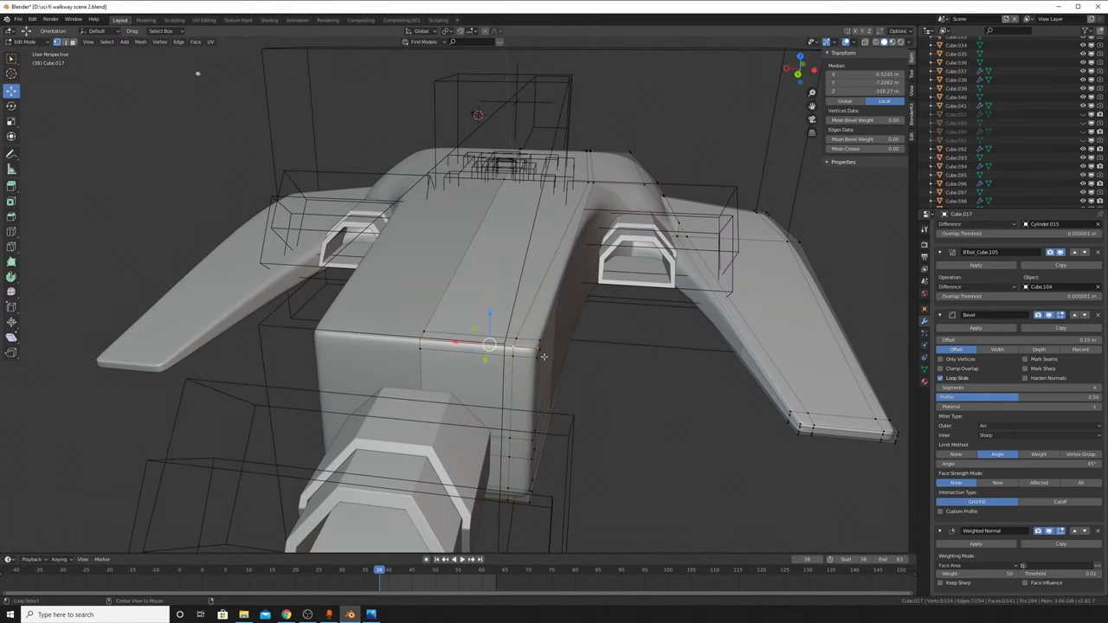
Step: Apply LoopTools Circle to the selected front-block loop
middle_drag(544, 356, 533, 356)
middle_drag(463, 363, 485, 317)
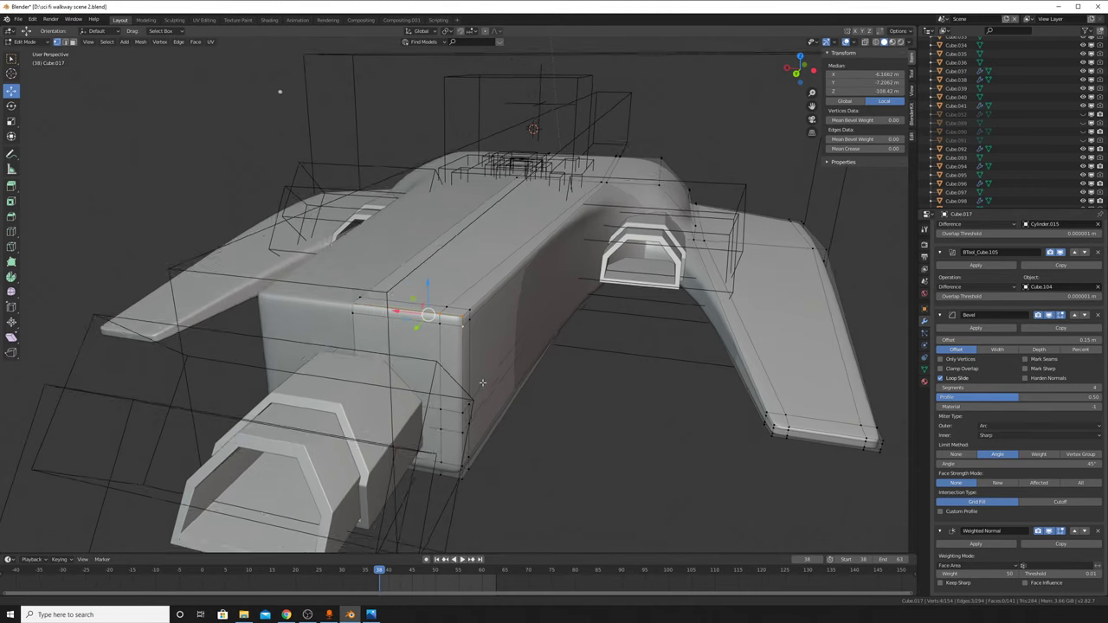
middle_drag(488, 360, 498, 191)
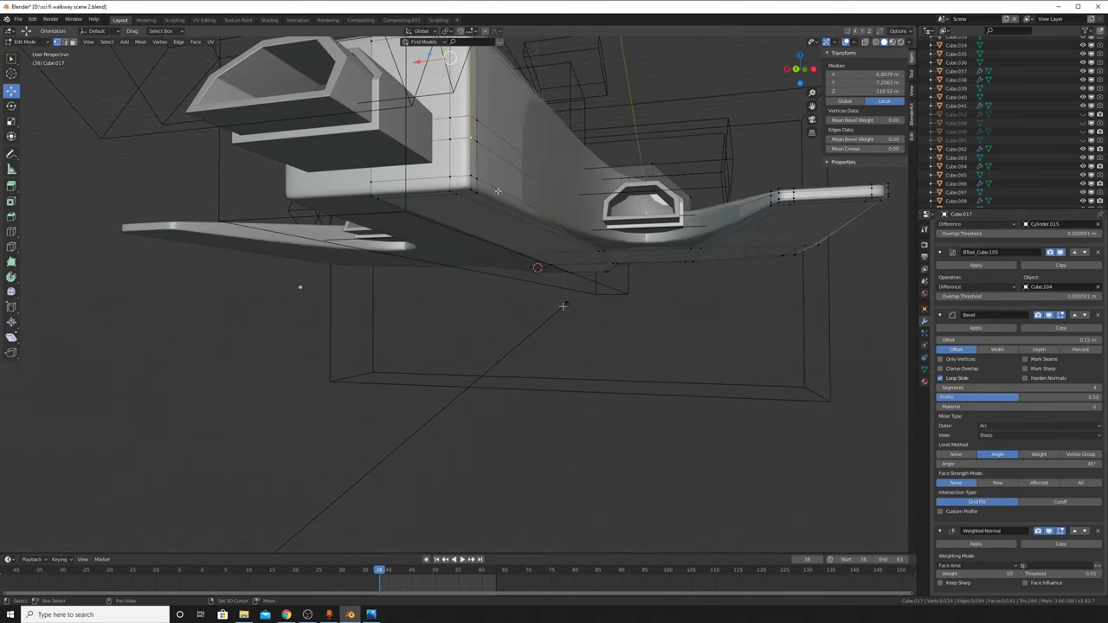
right_click(370, 196)
click(424, 205)
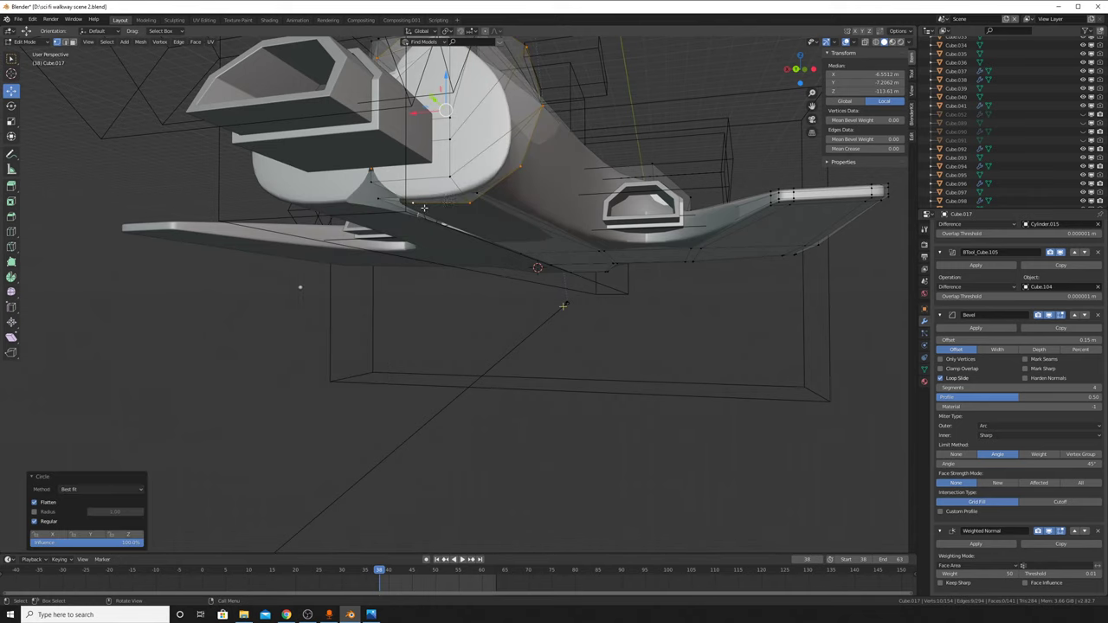
Step: Try LoopTools Relax on the loop, undo it, and start sliding a front-block corner vertex
middle_drag(423, 204, 496, 185)
middle_drag(549, 269, 503, 208)
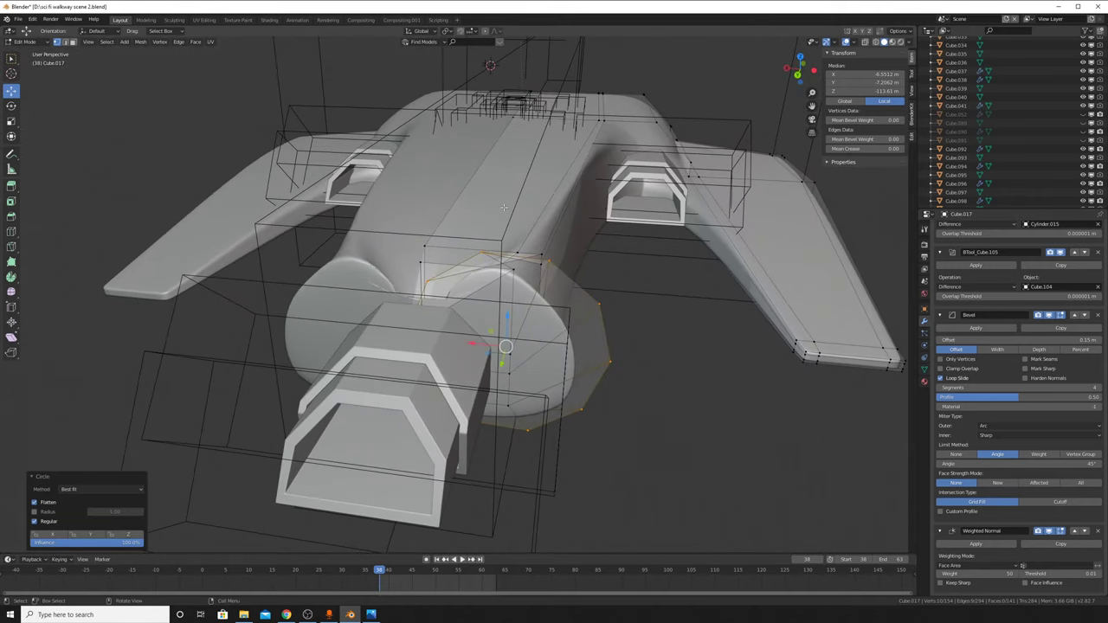
right_click(549, 271)
mouse_move(527, 269)
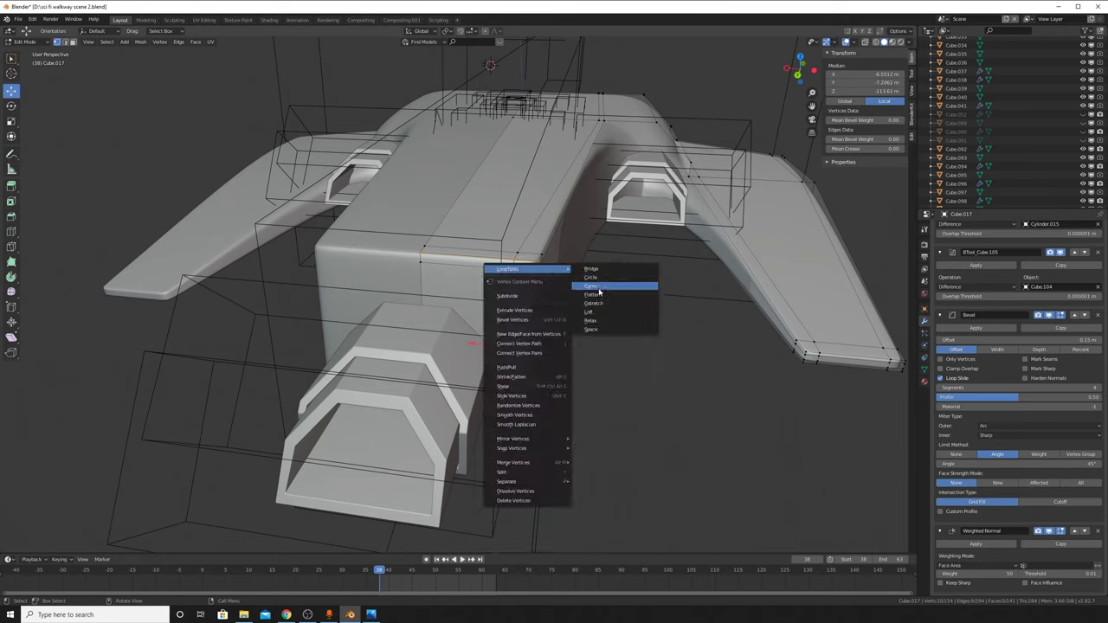
click(606, 321)
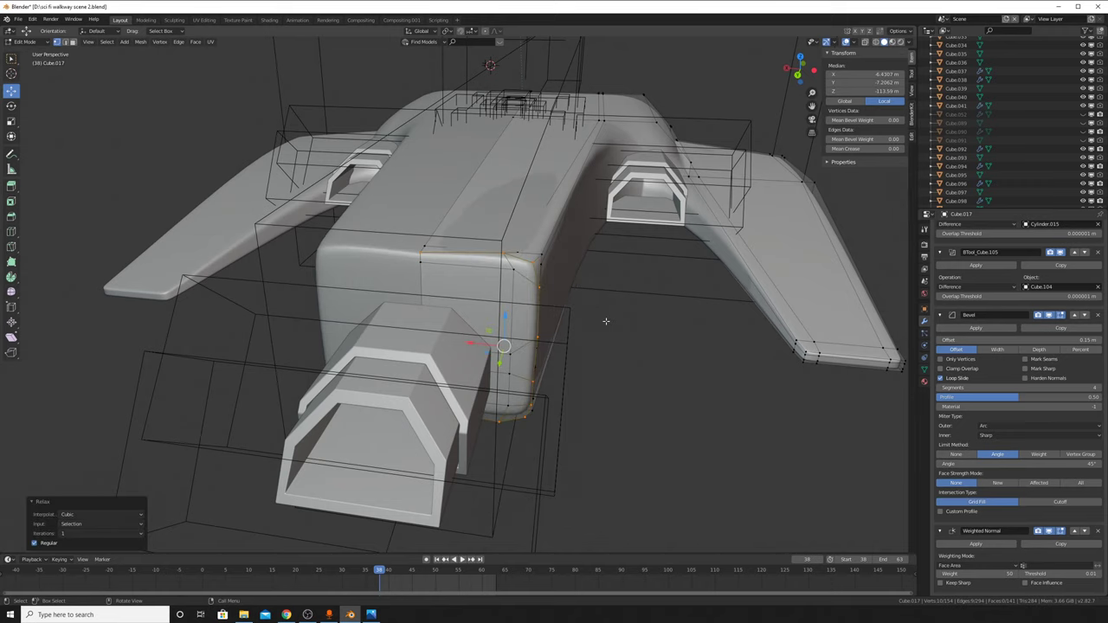
key(ctrl+z)
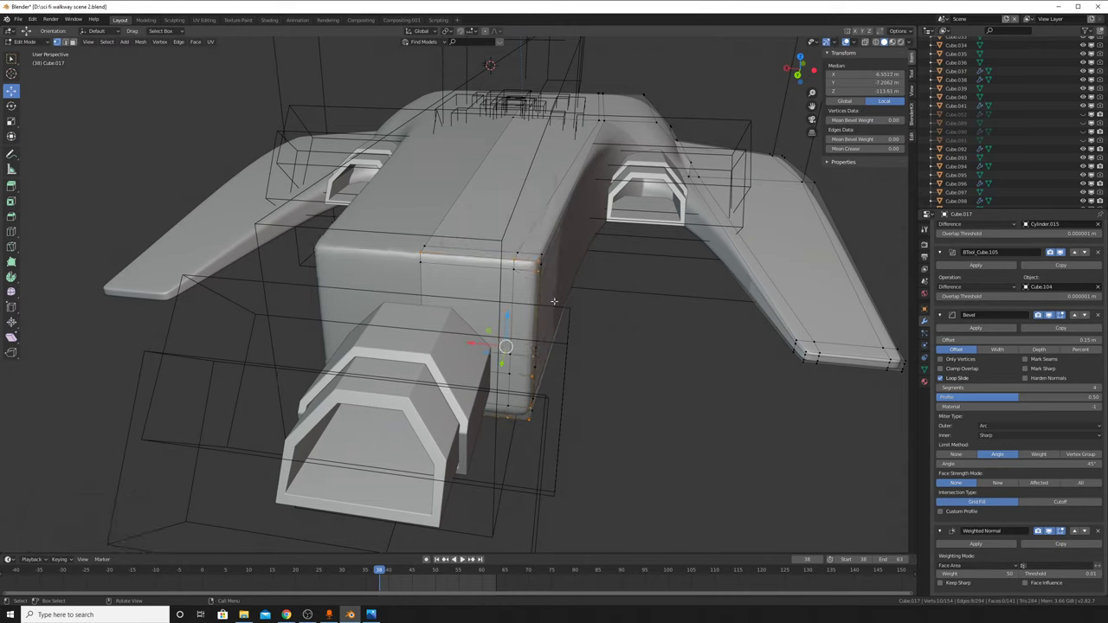
click(538, 265)
key(g)
key(g)
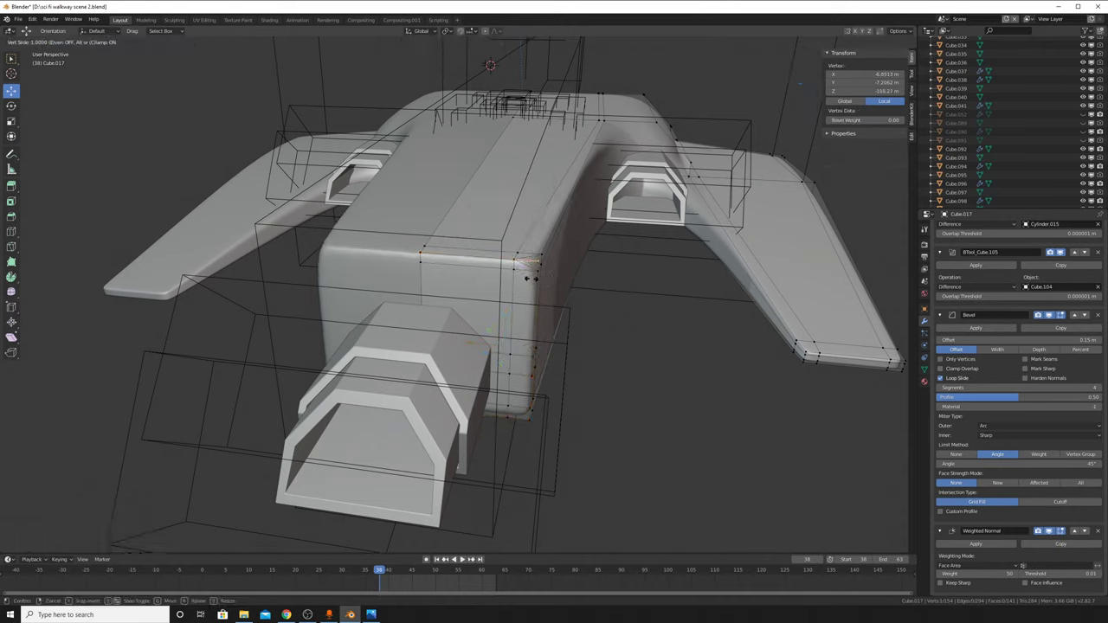
Step: Finish the corner vertex slide and edge-slide the top edge path toward the corner
click(538, 277)
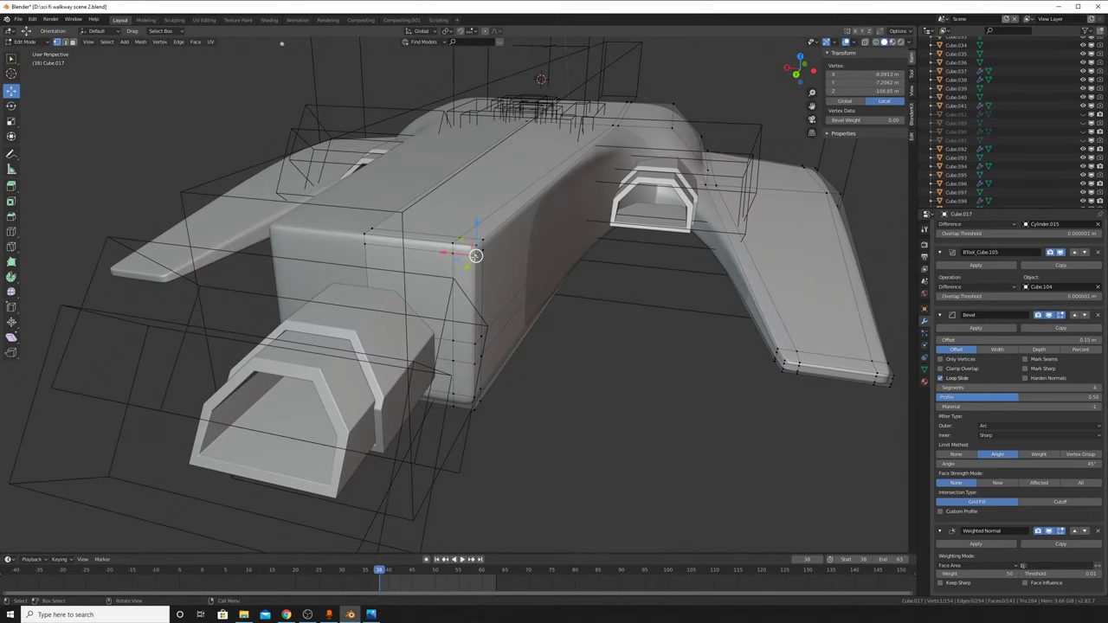
middle_drag(515, 263, 543, 324)
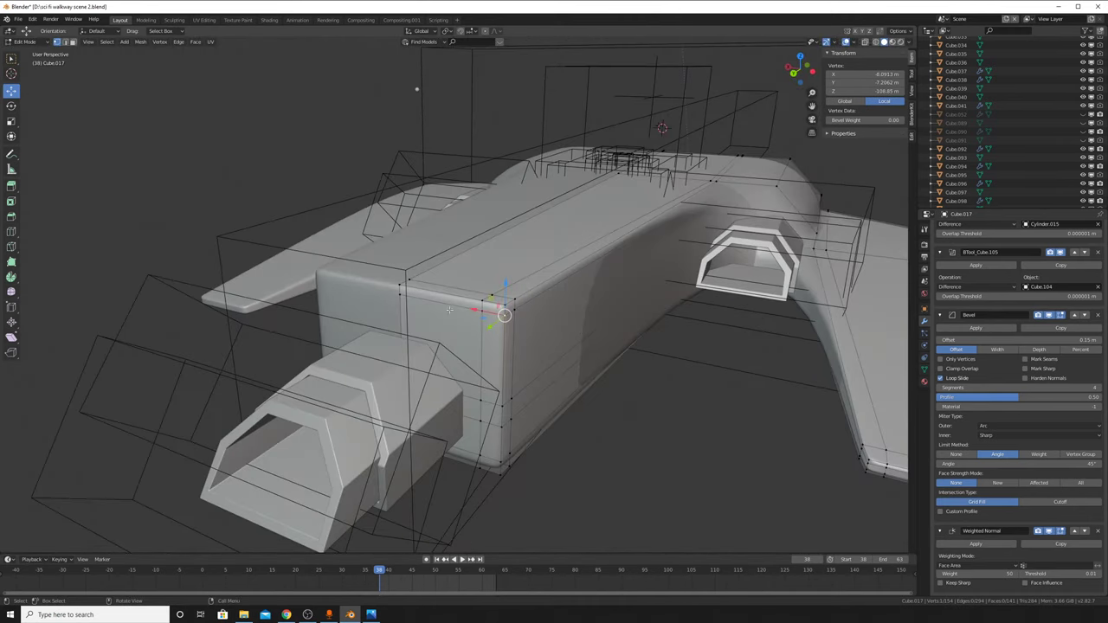
ctrl+click(399, 295)
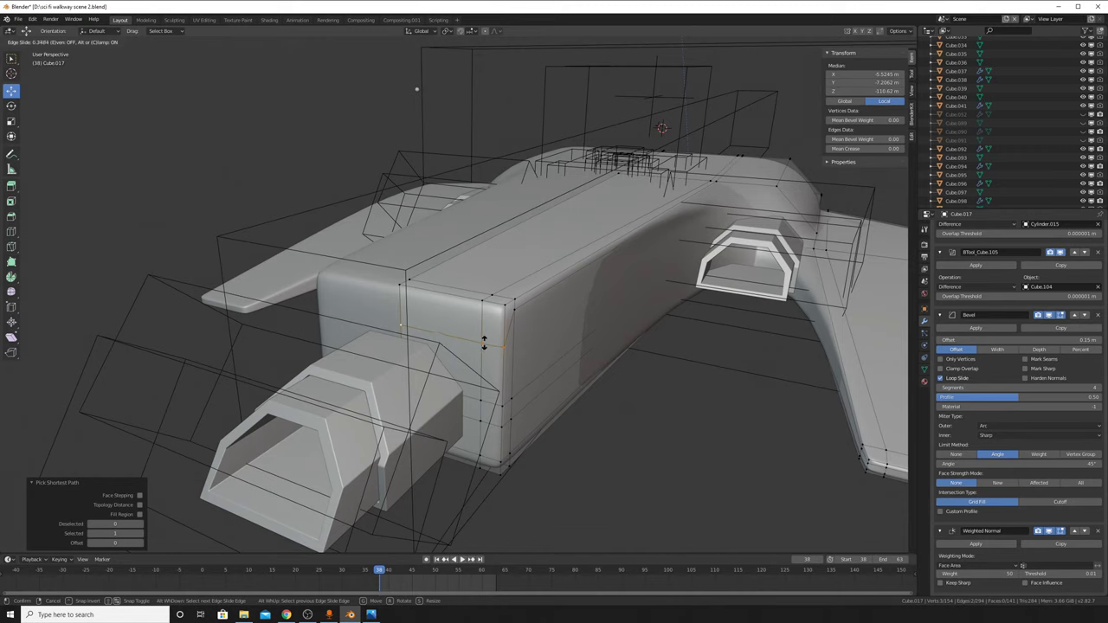
key(g)
key(g)
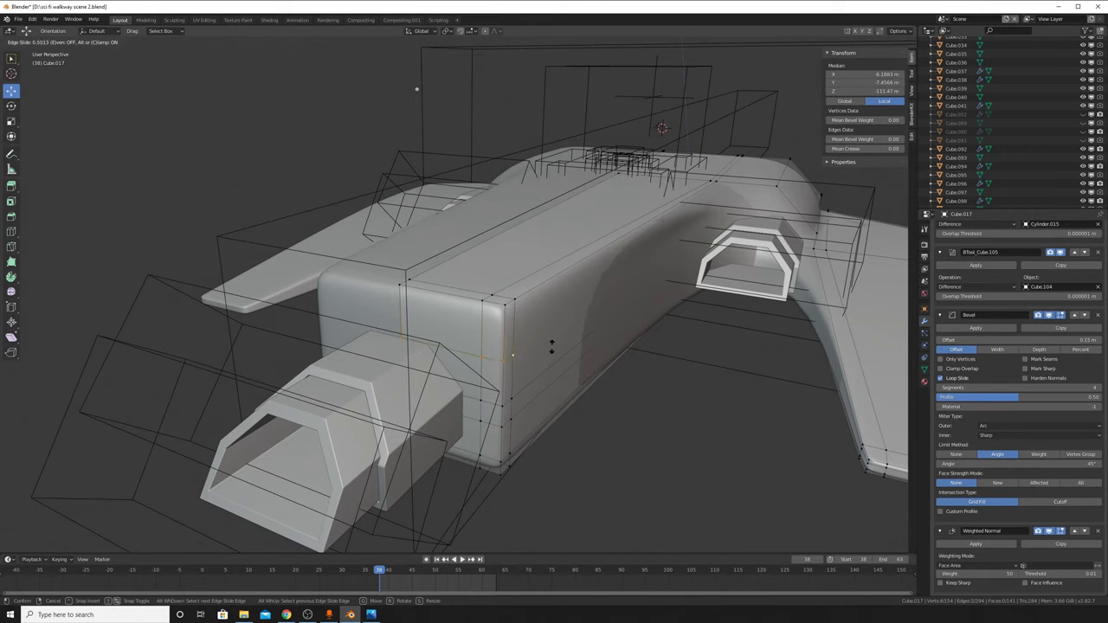
click(515, 309)
Step: Select the corner edge path and try a Ctrl+B bevel, cancelling it
click(505, 304)
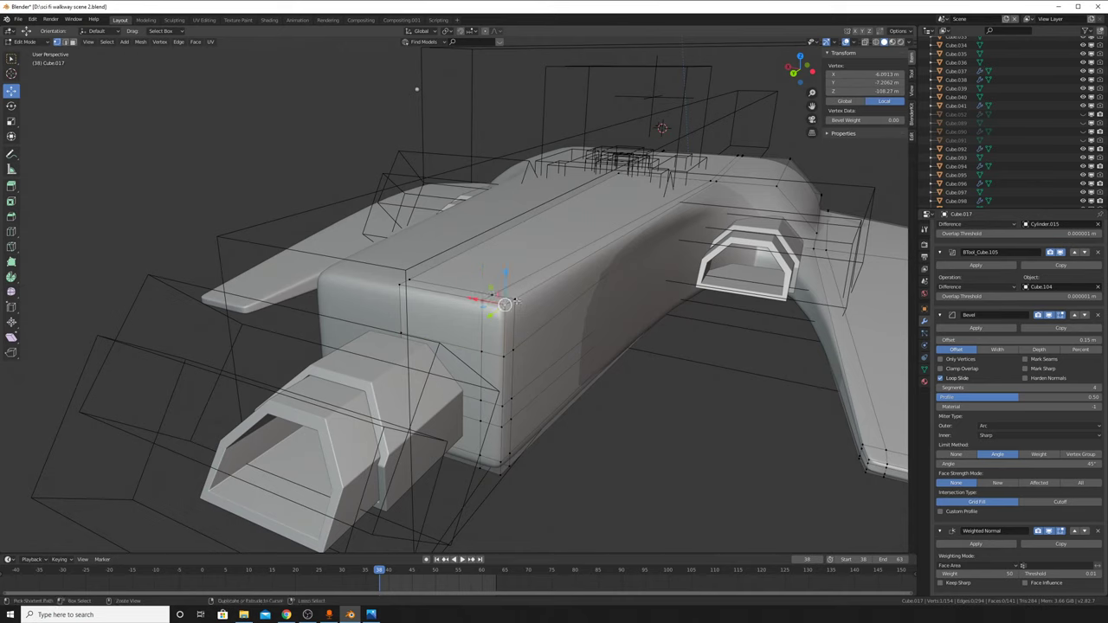
ctrl+click(575, 304)
key(ctrl+b)
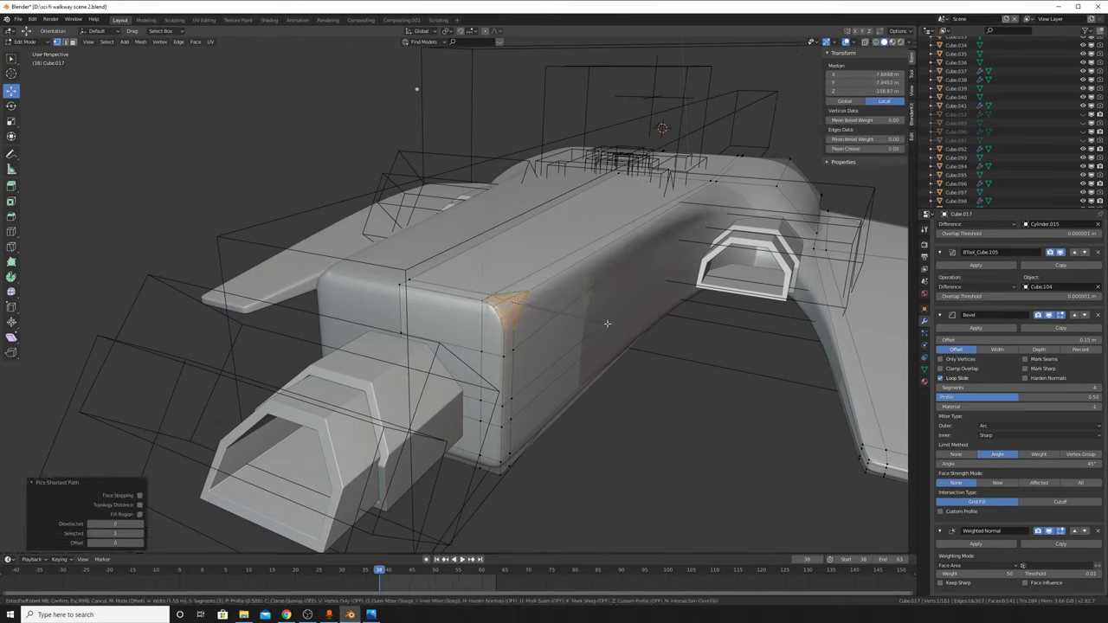
key(Escape)
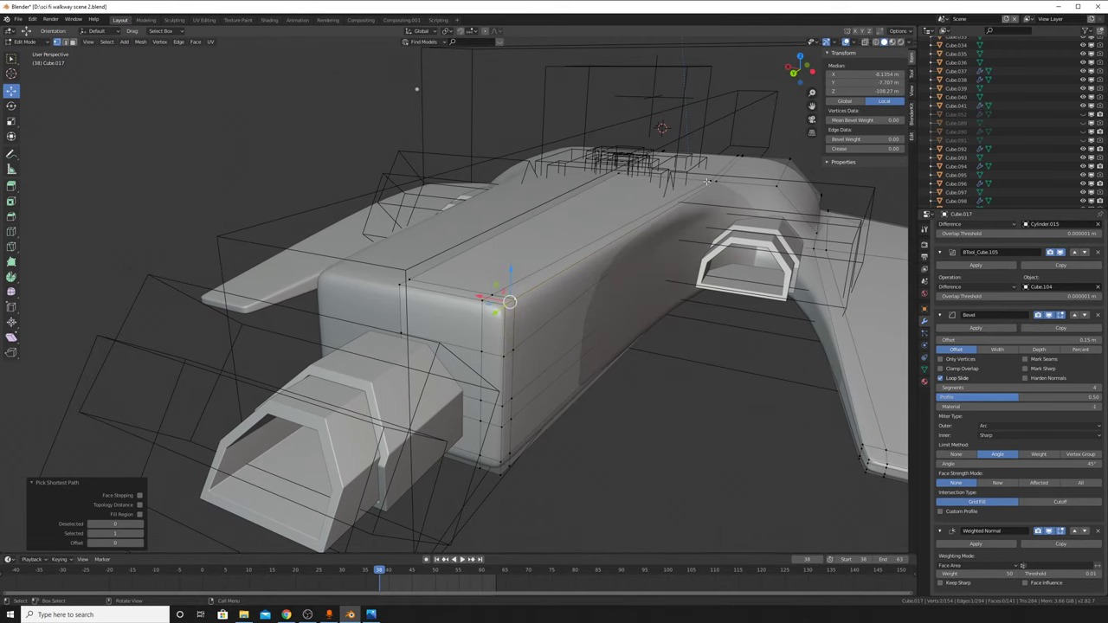
Step: Slide a vertex and an edge path on the hull's top surface
mouse_move(509, 302)
middle_down()
mouse_move(753, 234)
mouse_move(750, 310)
mouse_move(817, 329)
middle_up()
click(749, 232)
key(shift+v)
click(794, 334)
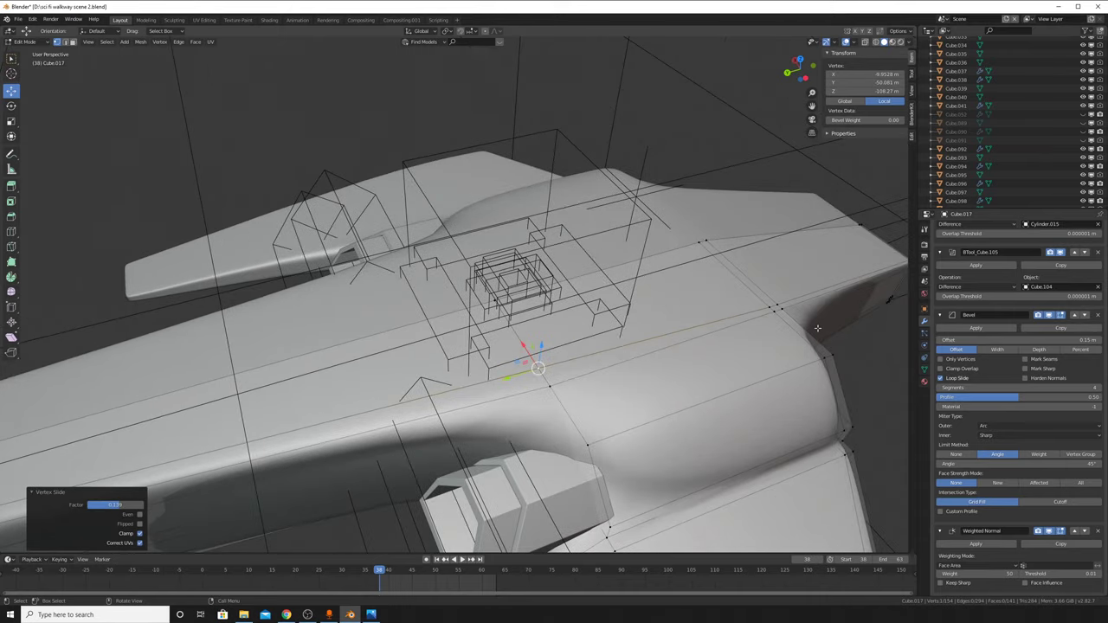
click(776, 305)
shift+click(775, 305)
key(g)
key(g)
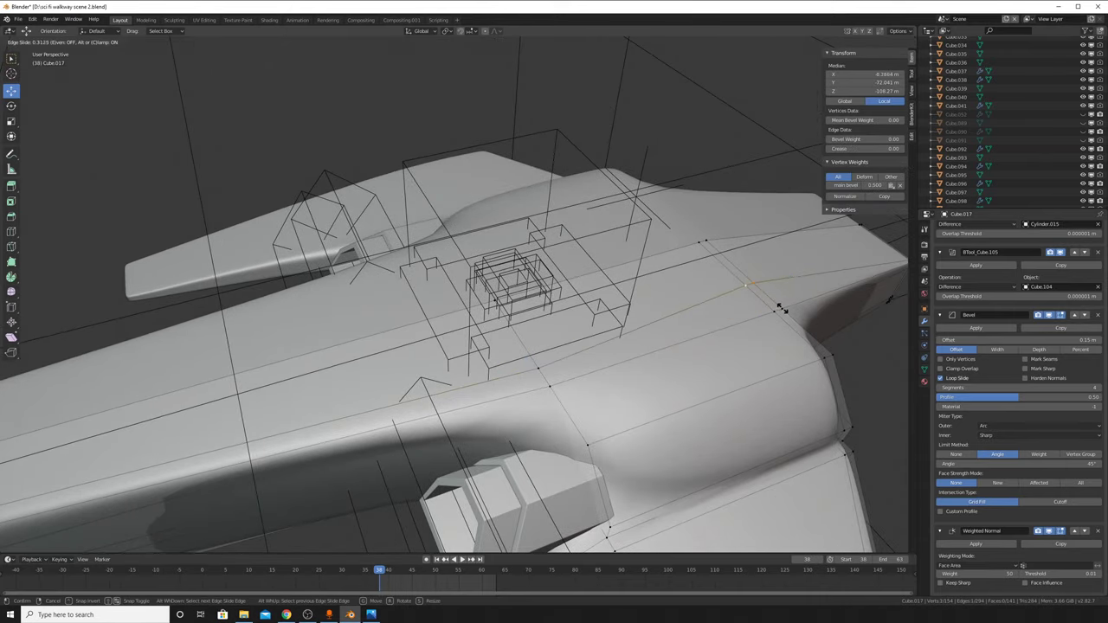
click(762, 297)
mouse_move(762, 297)
middle_down()
mouse_move(531, 297)
mouse_move(547, 288)
middle_up()
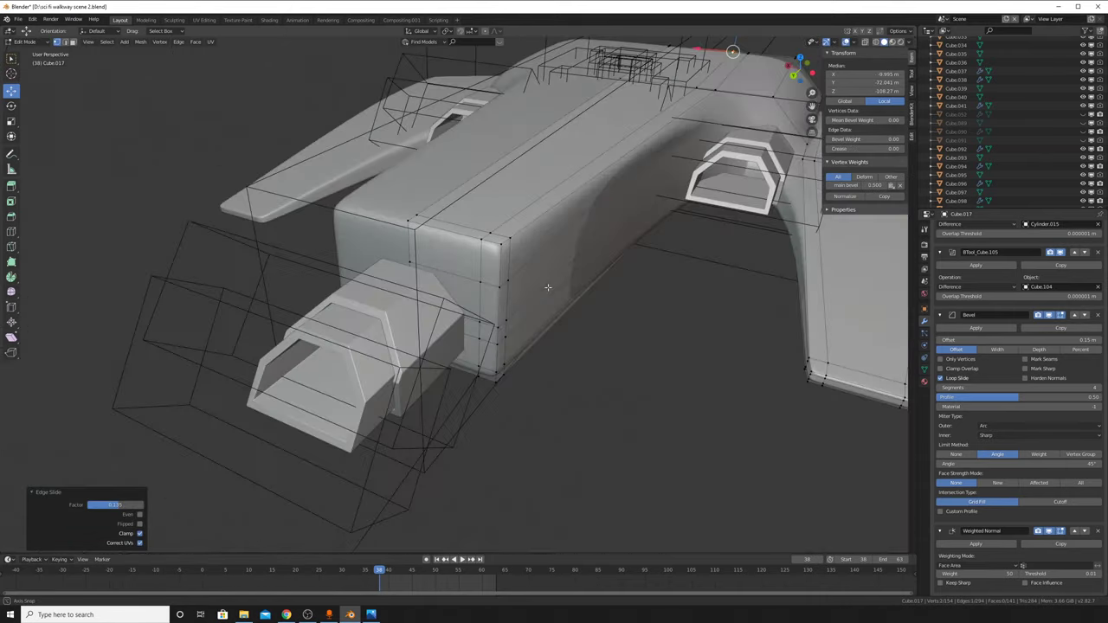
Step: Edge-slide an edge path on the hull's underside
click(499, 245)
middle_drag(499, 245, 561, 113)
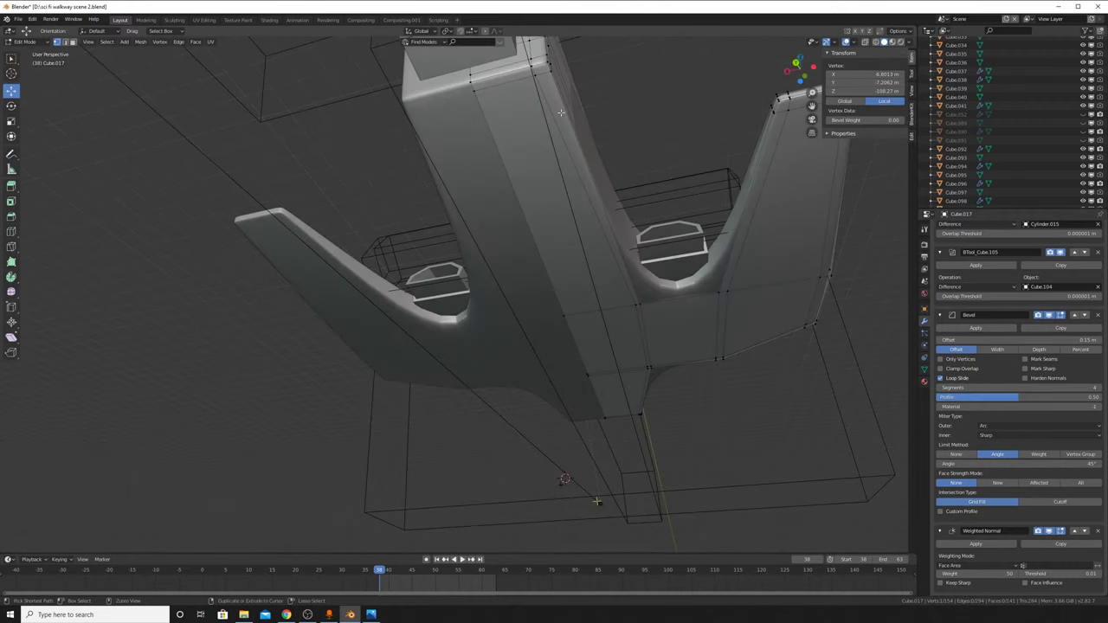
ctrl+click(544, 81)
key(g)
key(g)
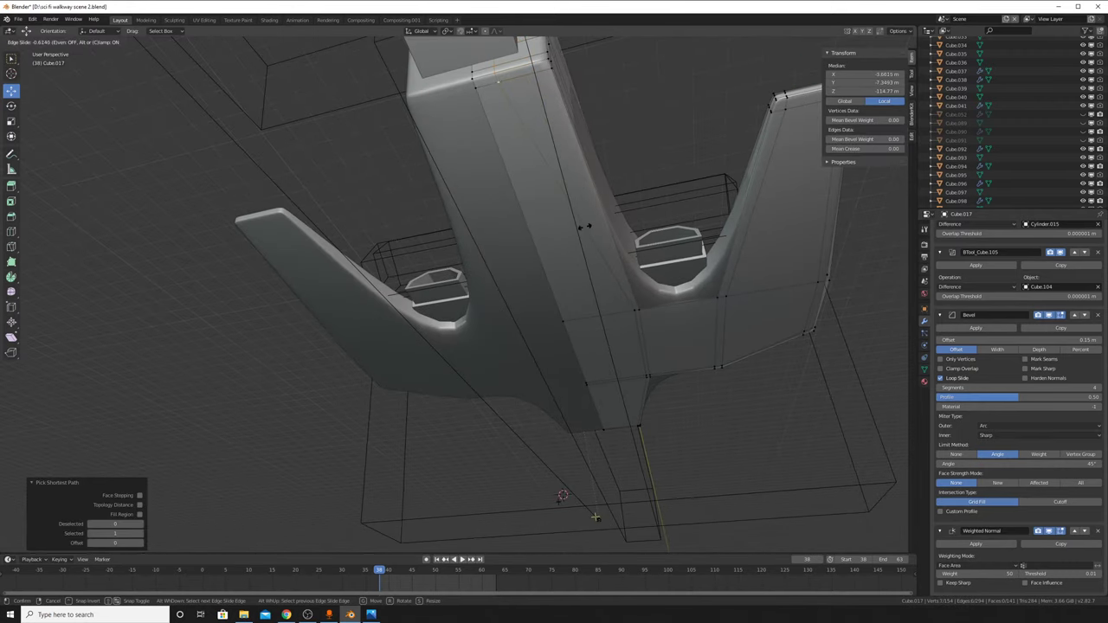
click(591, 227)
mouse_move(590, 227)
middle_down()
mouse_move(614, 298)
mouse_move(585, 229)
mouse_move(599, 322)
mouse_move(524, 212)
mouse_move(518, 241)
middle_up()
Step: Slide the remaining vertices on the front block's top corner
click(598, 248)
key(g)
key(g)
click(569, 237)
key(g)
click(594, 317)
click(531, 234)
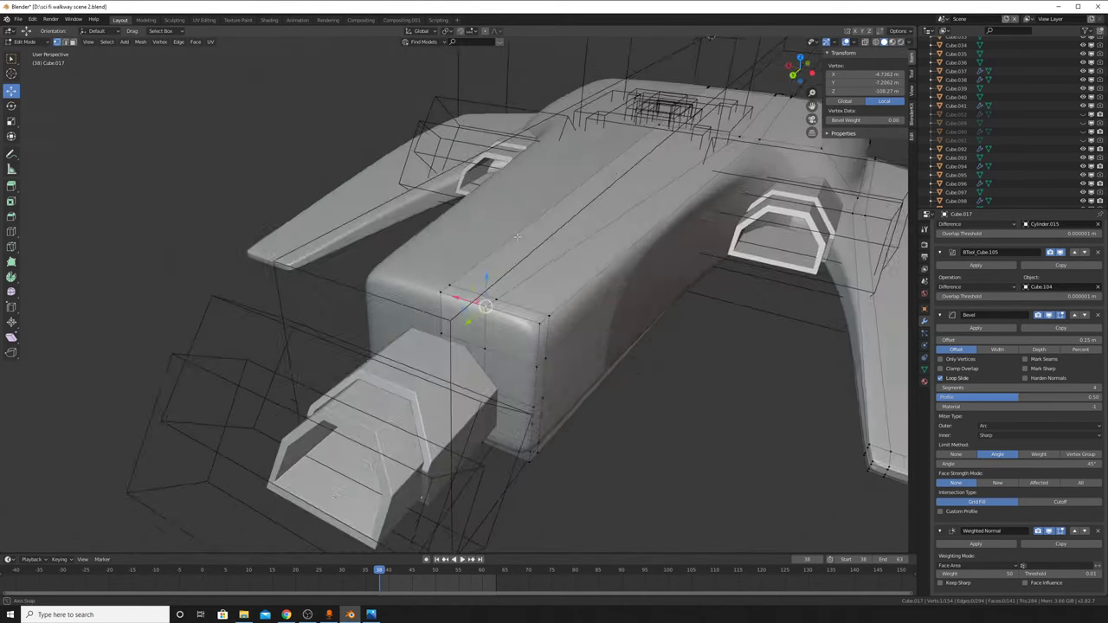
Step: Check the boolean cut in Object Mode, then leave Edit Mode to view the finished hull
key(Tab)
key(Tab)
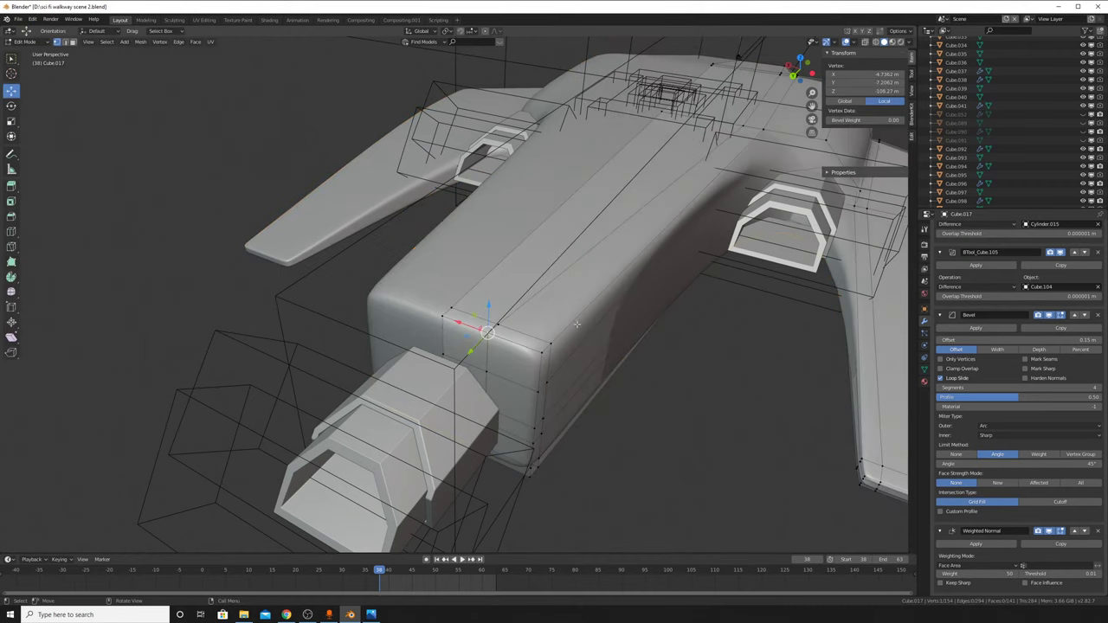
key(Tab)
key(Tab)
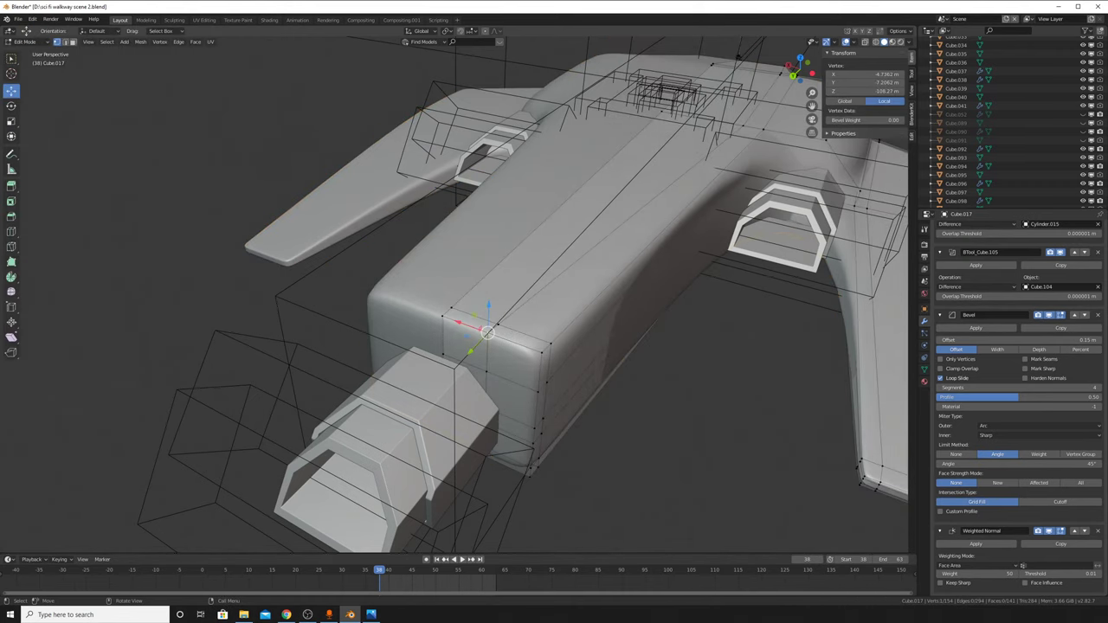
ctrl+click(454, 310)
middle_drag(500, 341, 542, 217)
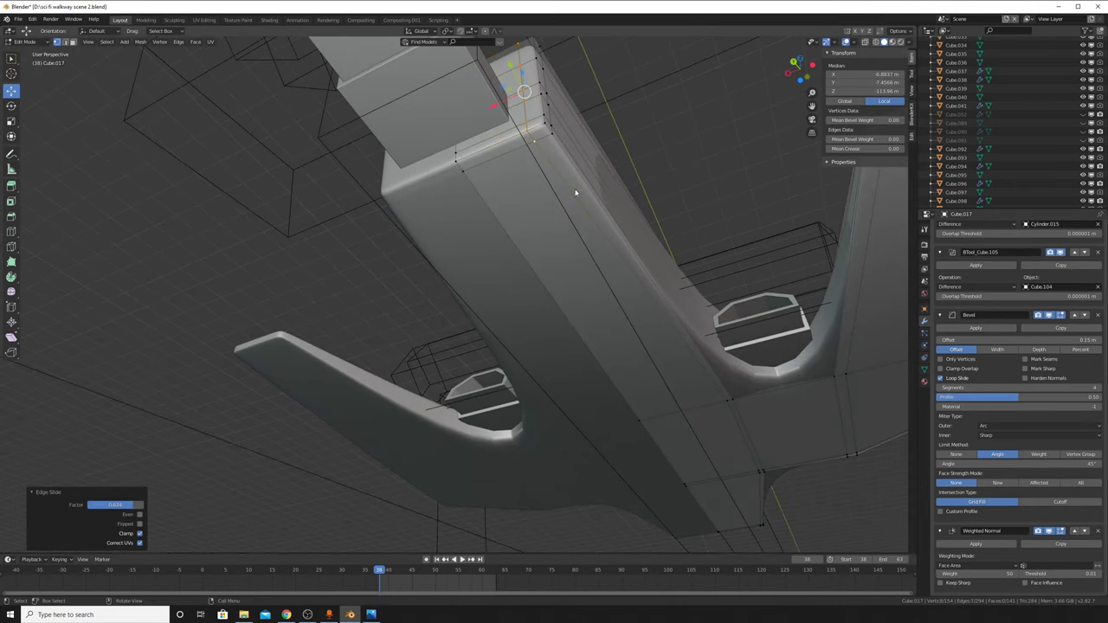
key(Tab)
mouse_move(571, 188)
middle_down()
mouse_move(622, 237)
mouse_move(641, 348)
mouse_move(553, 409)
mouse_move(591, 456)
mouse_move(540, 365)
mouse_move(557, 376)
mouse_move(626, 303)
middle_up()
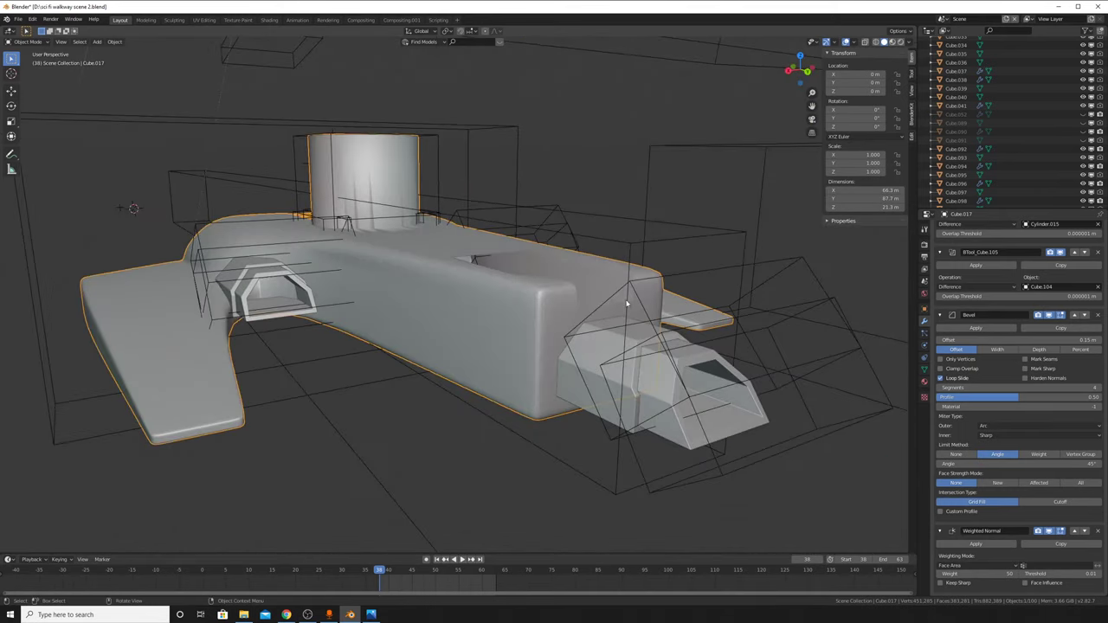
Step: Try a vertical move on the wireframe cutter box Cube.020, then cancel it
click(630, 244)
key(g)
key(z)
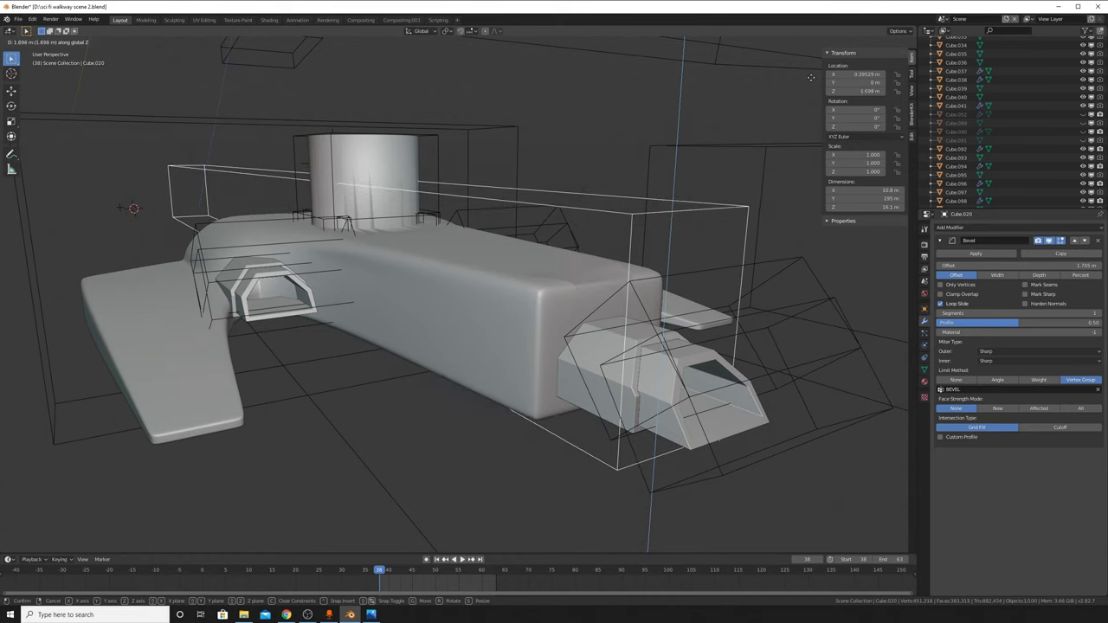
key(Escape)
Step: Toggle hull Cube.017 through Edit Mode, apply its Mirror modifier, then undo to restore it
click(554, 297)
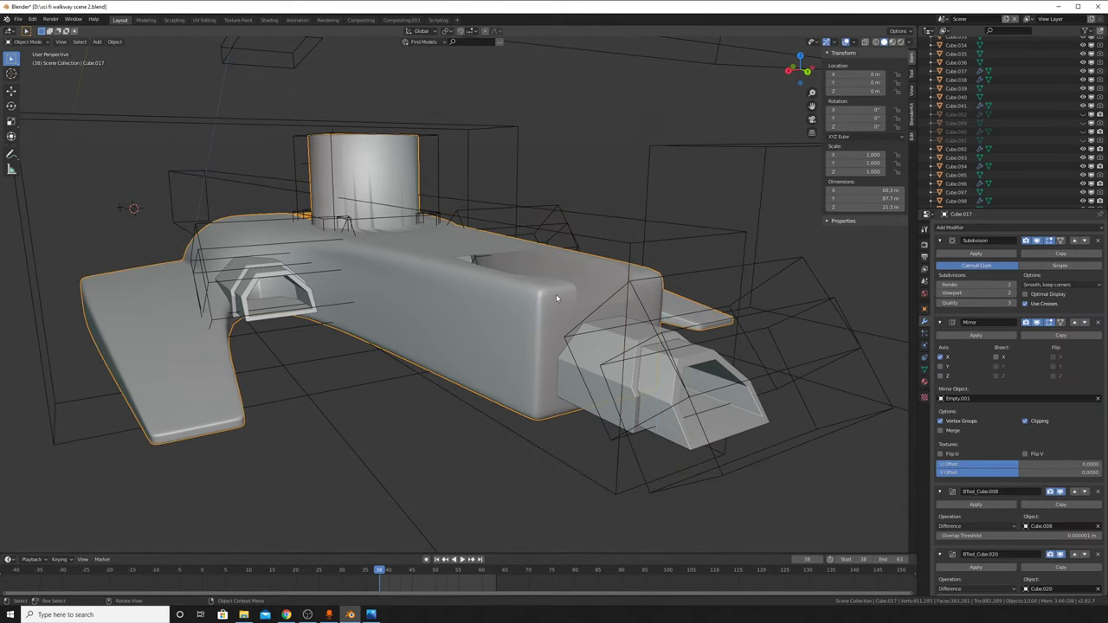
key(Tab)
middle_drag(556, 298, 477, 340)
click(478, 339)
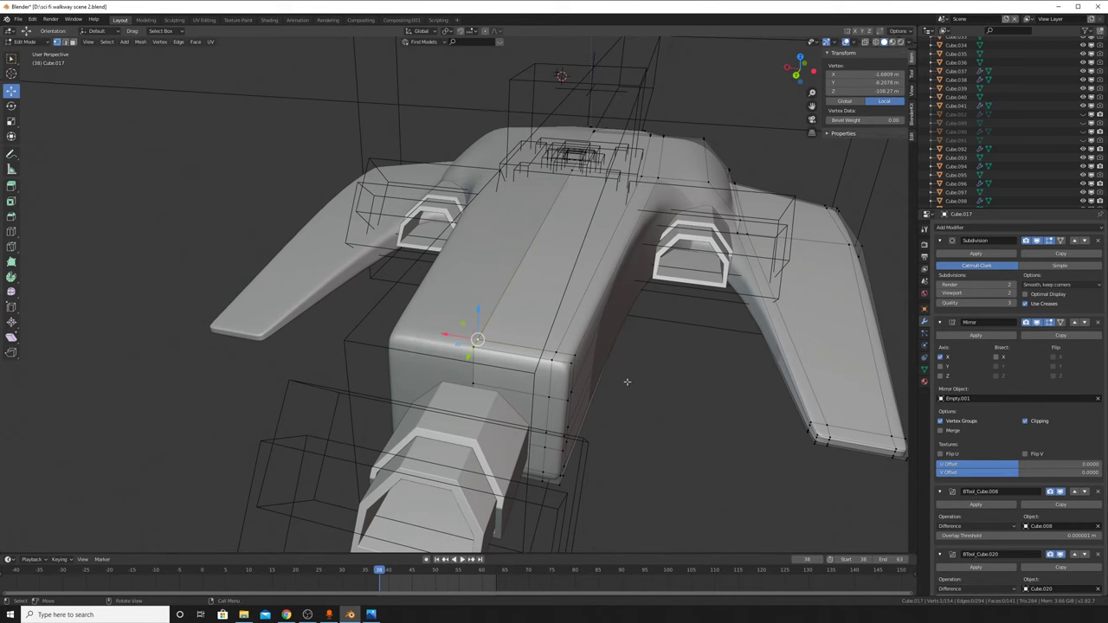
key(Tab)
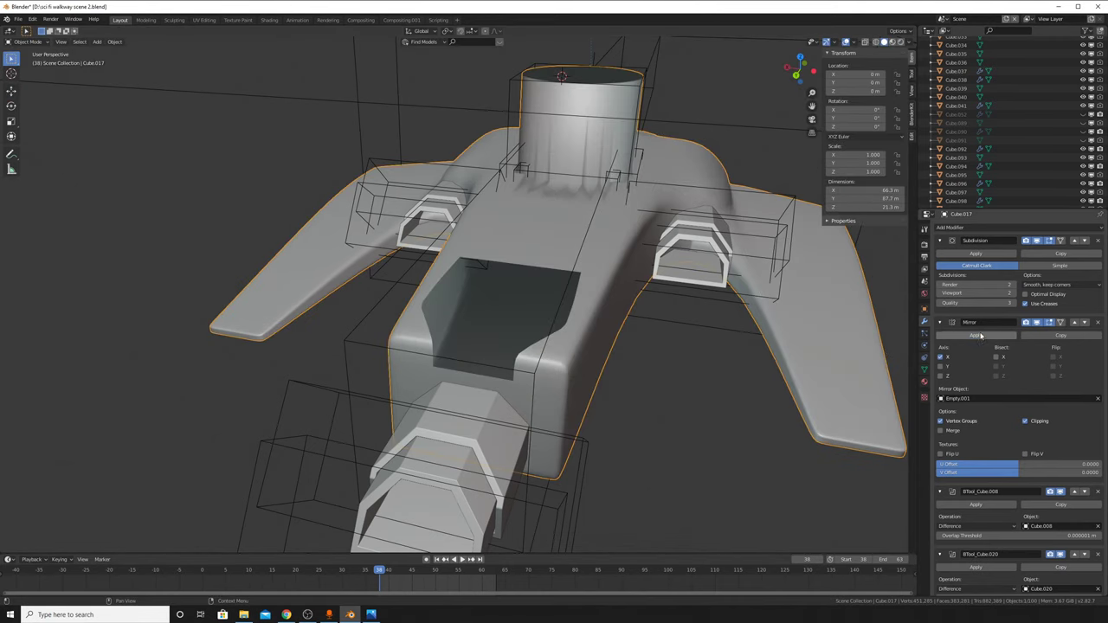
click(978, 336)
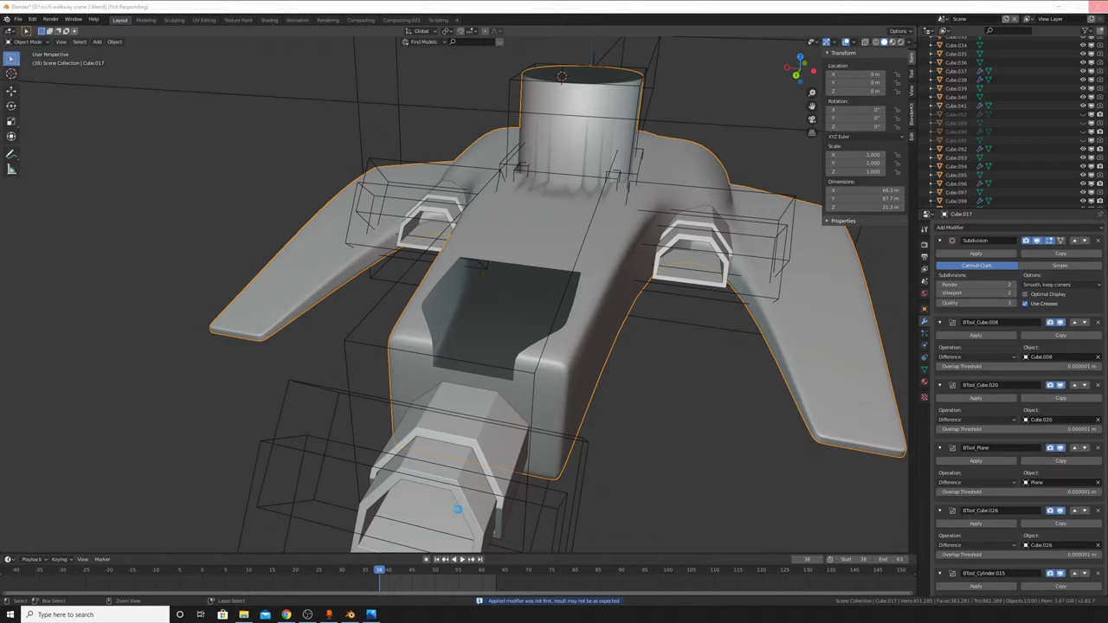
click(309, 616)
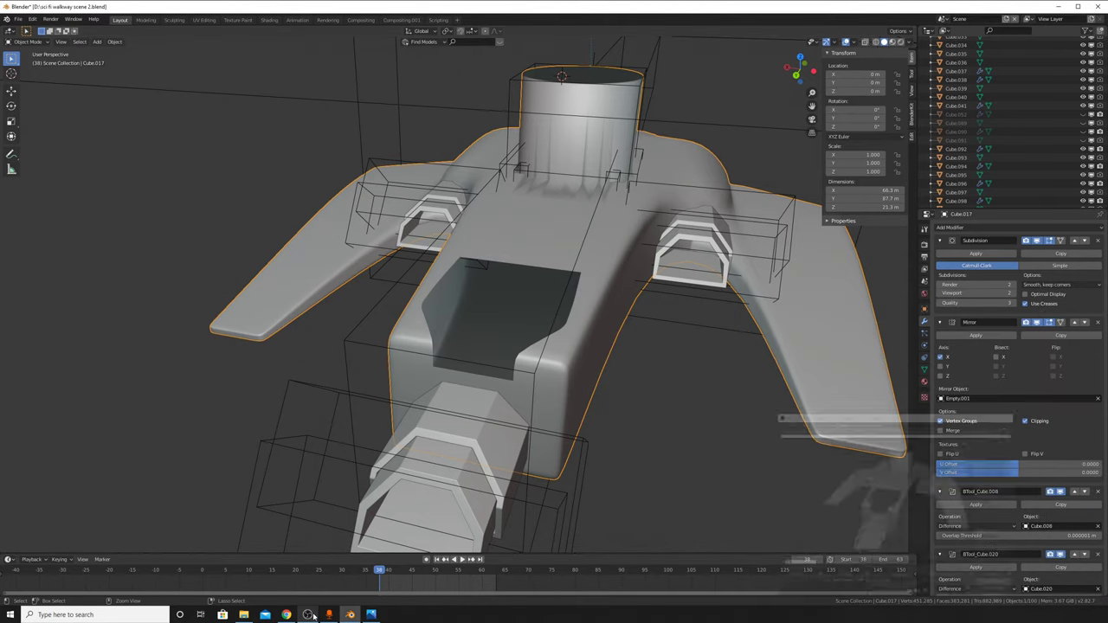
Step: Move Cube.017's Mirror modifier above Subdivision in the modifier stack
mouse_move(574, 350)
middle_down()
mouse_move(542, 336)
mouse_move(627, 349)
middle_up()
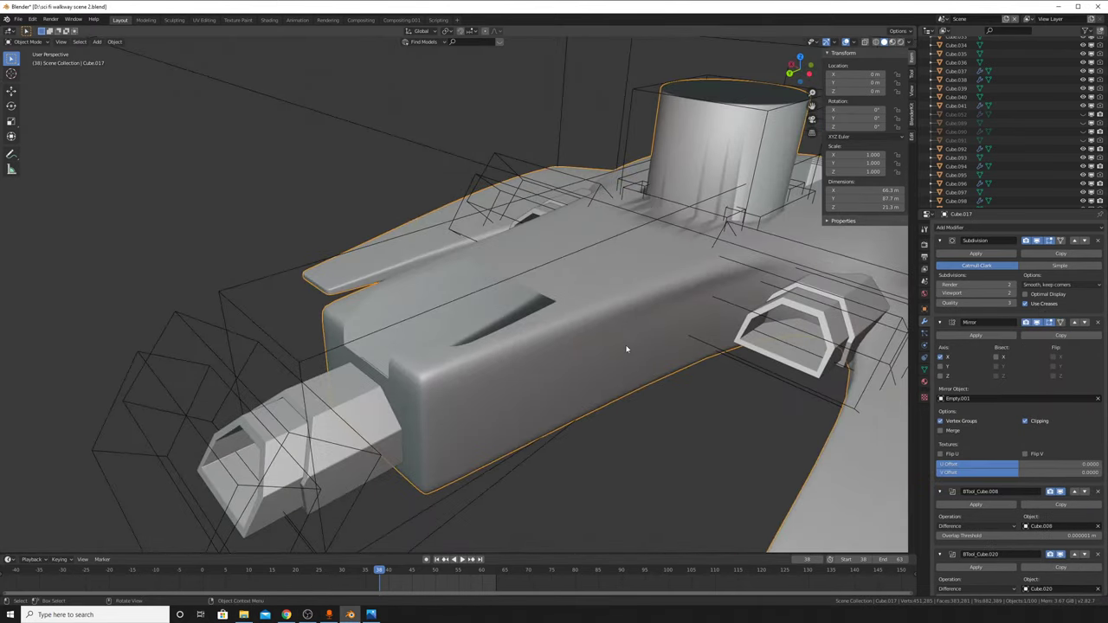
click(1085, 241)
middle_drag(606, 329, 715, 297)
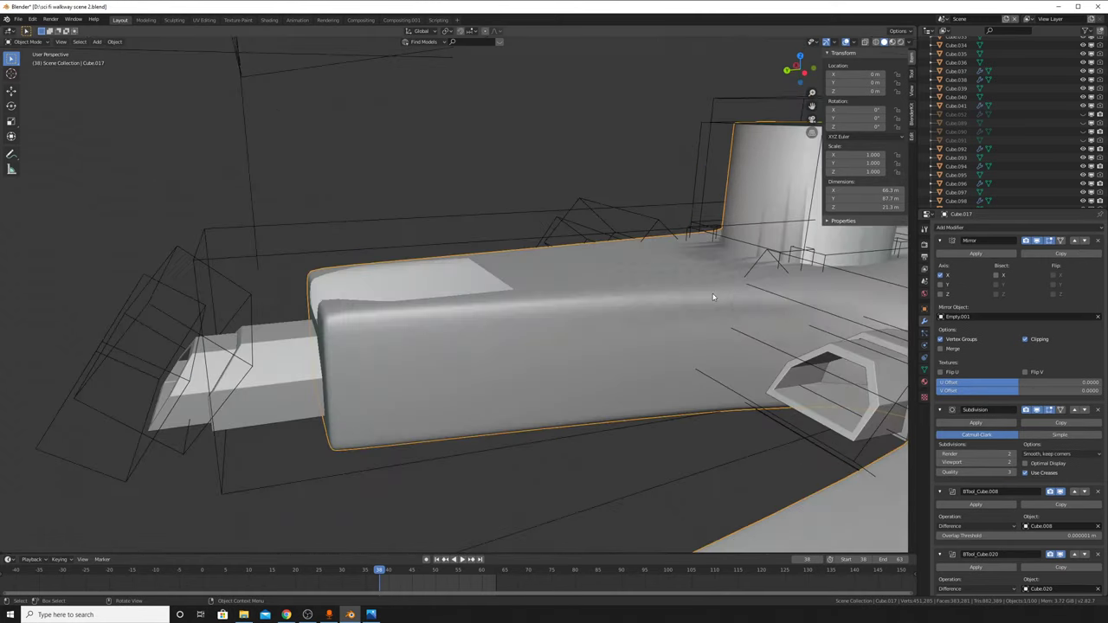
middle_drag(800, 238, 515, 366)
Step: Trial a vertical move of the cylinder's wireframe box, then open hull Cube.017 in Edit Mode
click(558, 274)
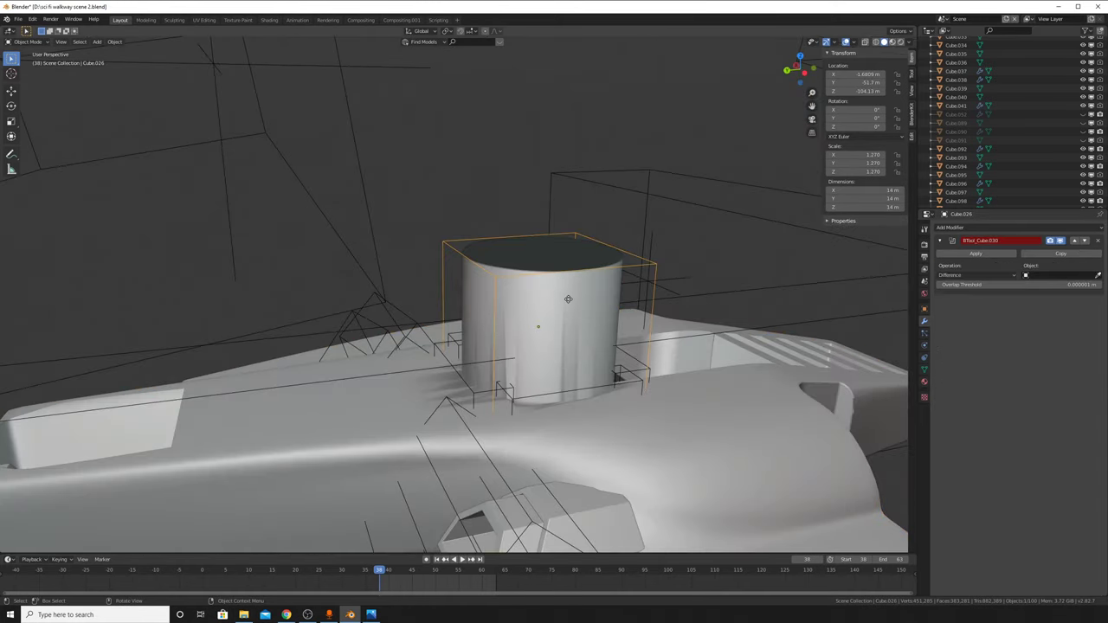
key(g)
key(z)
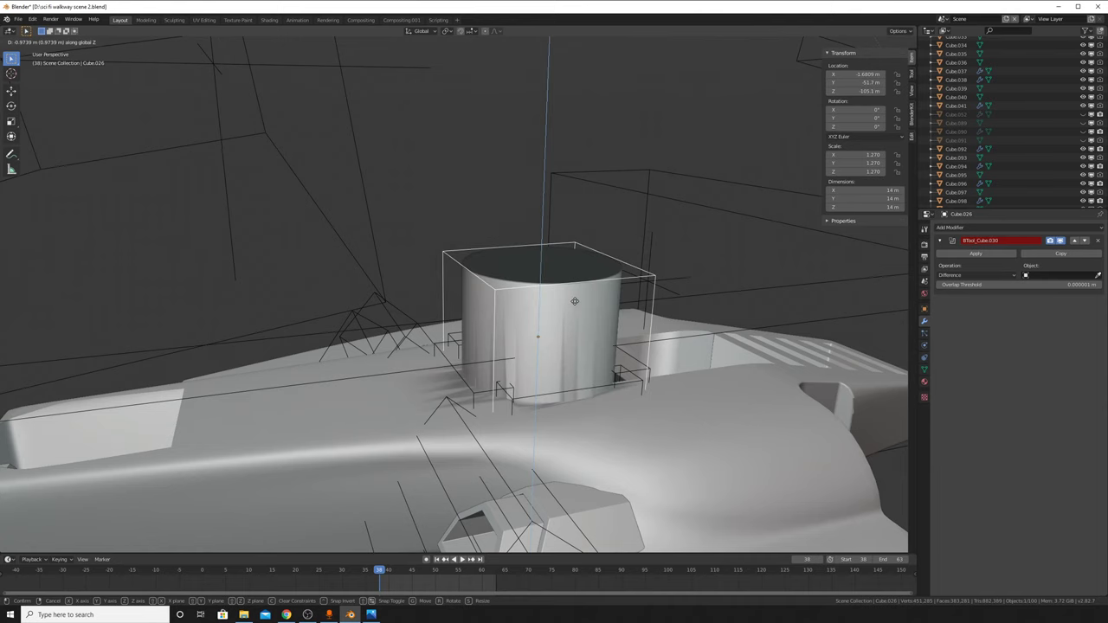
click(574, 312)
mouse_move(574, 312)
middle_down()
mouse_move(549, 354)
mouse_move(540, 234)
middle_up()
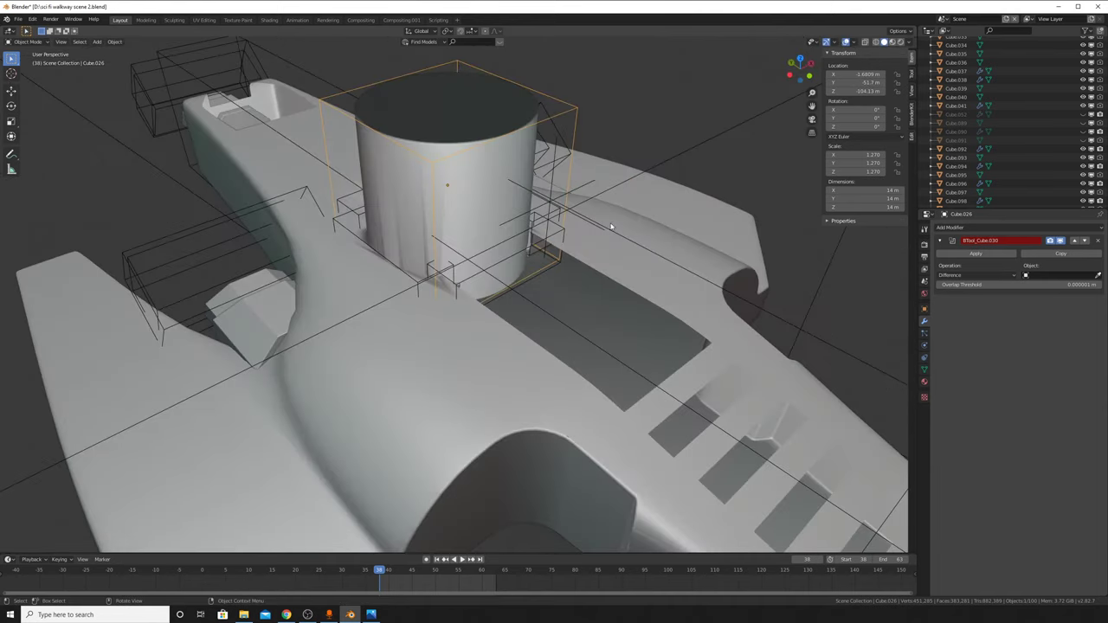
mouse_move(610, 226)
middle_down()
mouse_move(607, 302)
mouse_move(687, 458)
middle_up()
click(688, 458)
key(Tab)
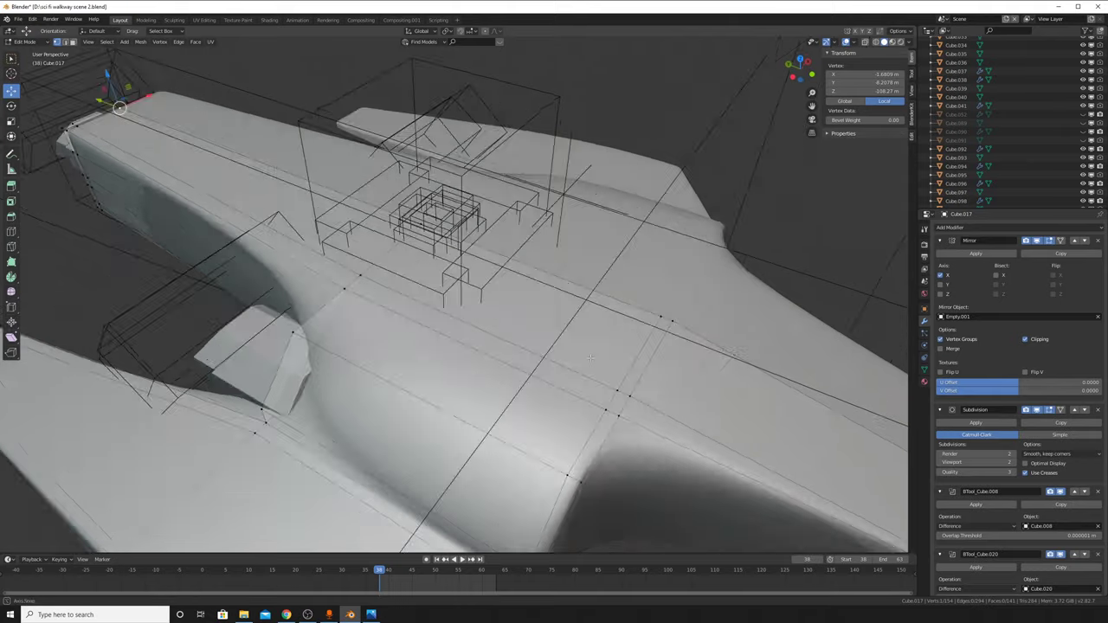
Step: Select all hull geometry, run Clean Up's Delete Loose and Merge by Distance, then leave Edit Mode
middle_drag(591, 357, 588, 260)
key(a)
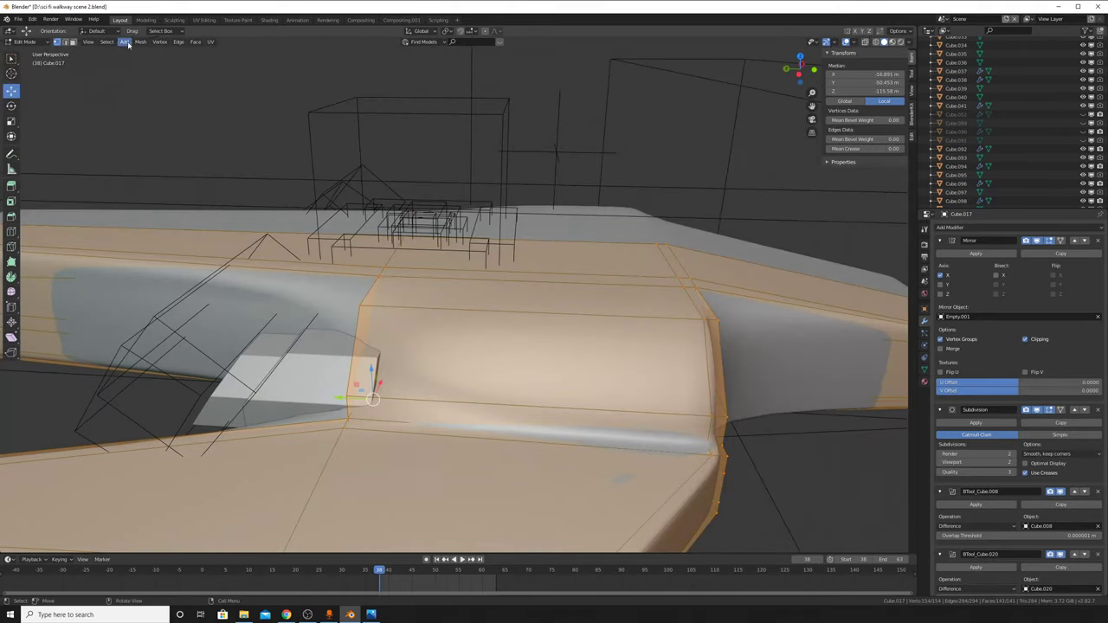
click(141, 41)
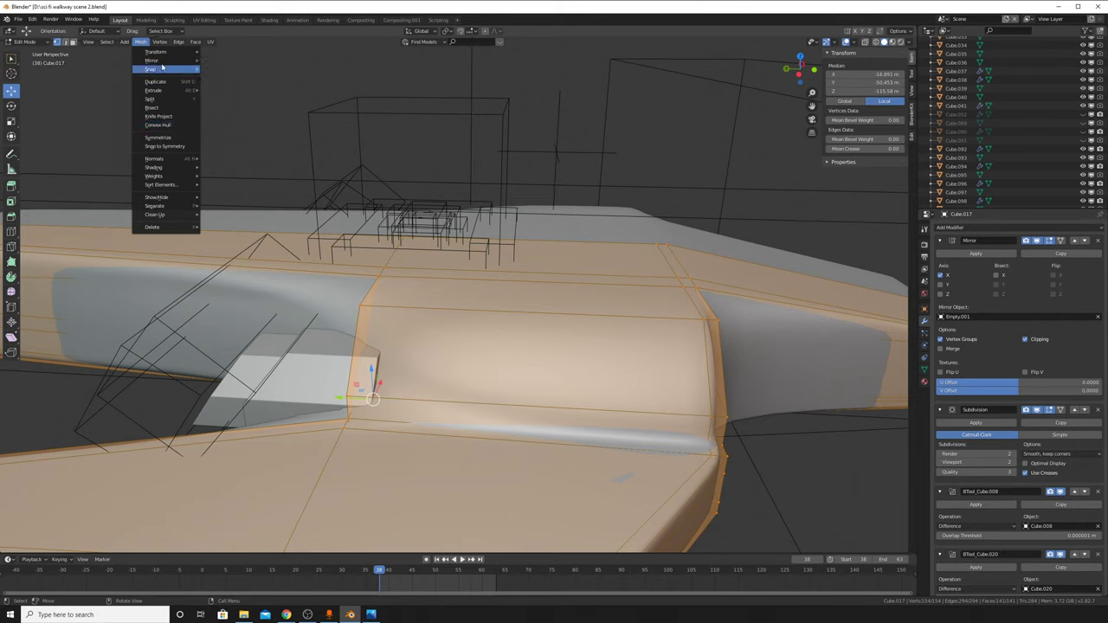
mouse_move(156, 214)
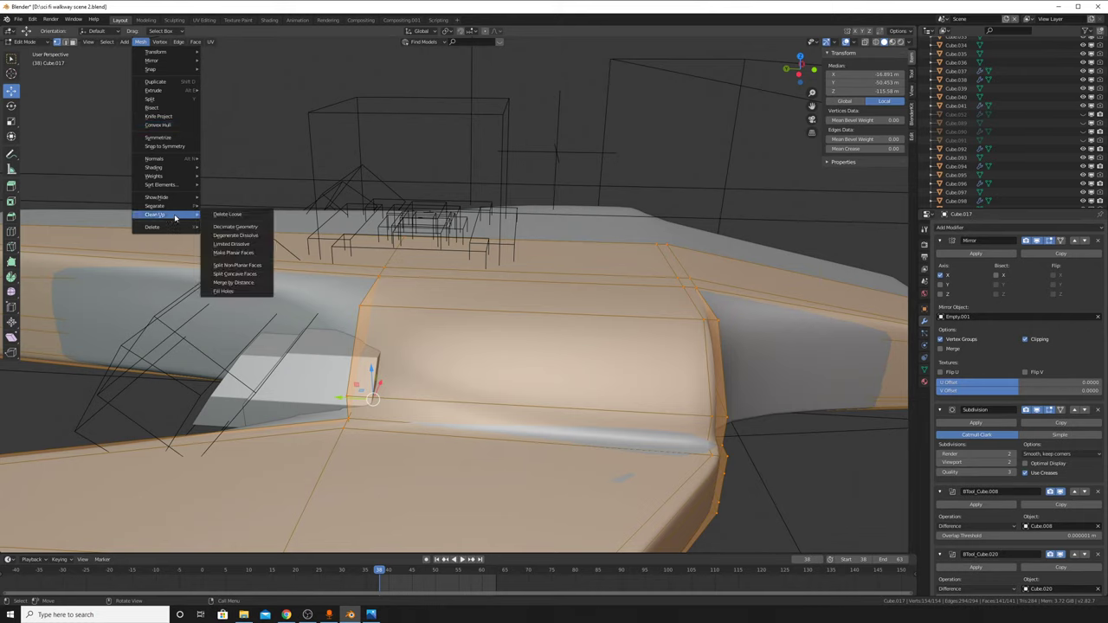
click(226, 214)
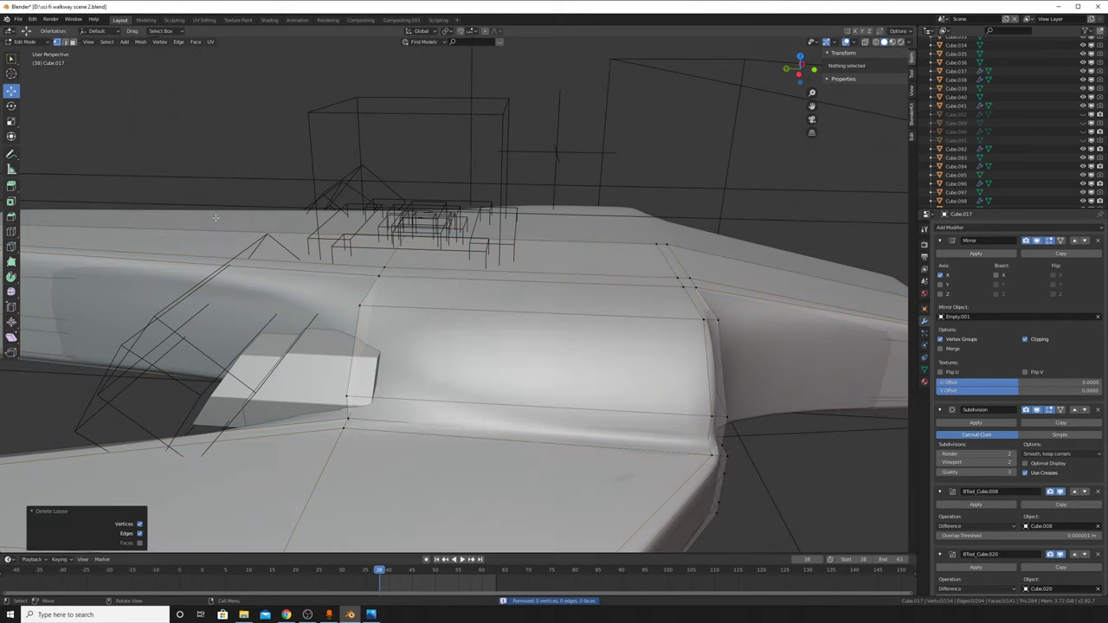
click(138, 42)
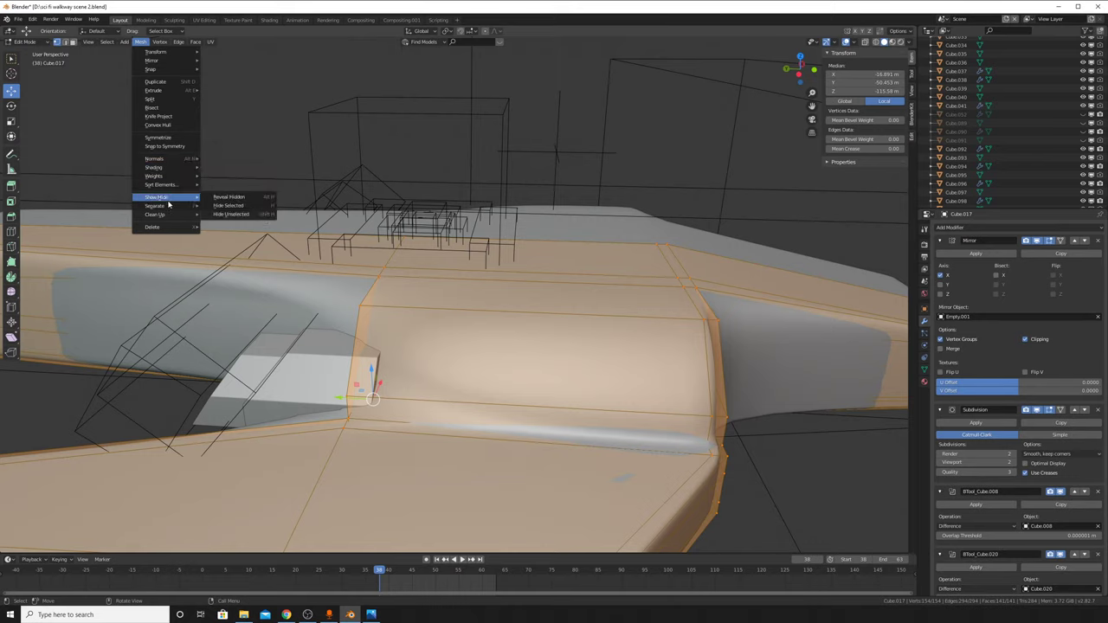
mouse_move(156, 215)
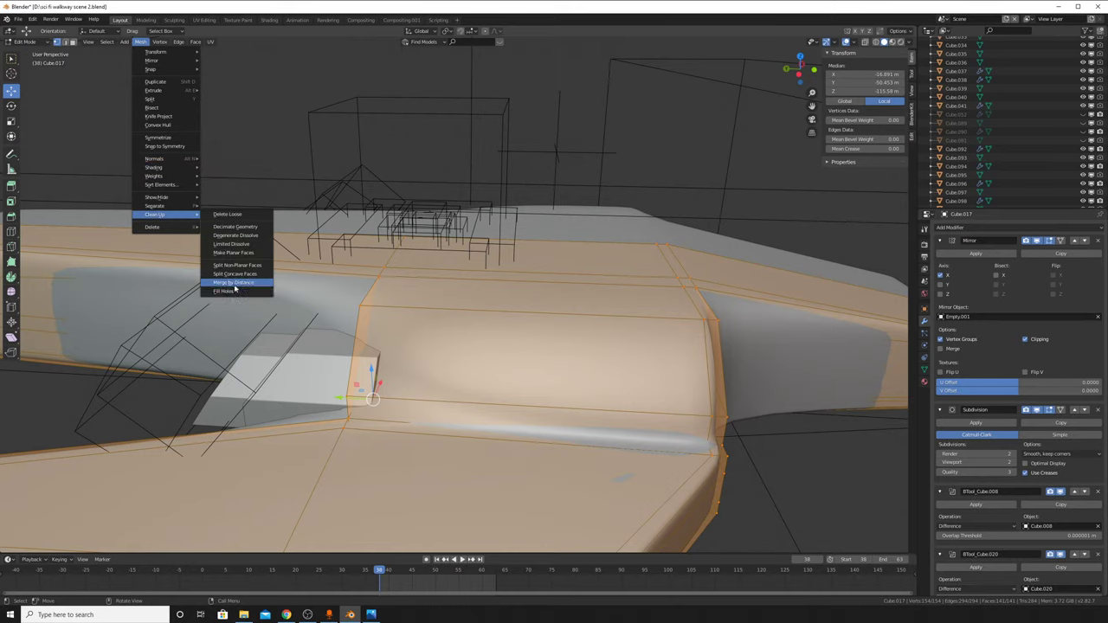
click(232, 283)
key(Tab)
mouse_move(482, 304)
middle_down()
mouse_move(638, 109)
mouse_move(467, 329)
mouse_move(374, 303)
mouse_move(537, 346)
middle_up()
scroll(730, 379, up, 3)
Step: Tick Merge on Cube.017's Mirror modifier, keeping the 0.001 m merge limit
mouse_move(730, 378)
middle_down()
mouse_move(733, 354)
mouse_move(874, 288)
middle_up()
scroll(1022, 347, down, 5)
scroll(1026, 338, down, 5)
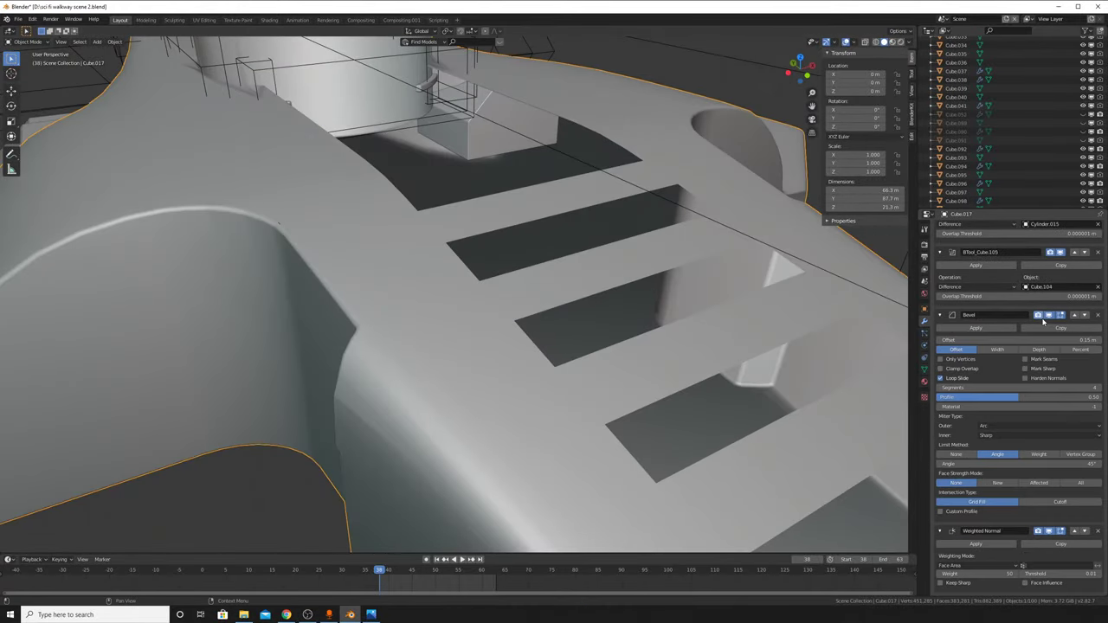
scroll(1028, 335, up, 1)
scroll(1027, 335, up, 8)
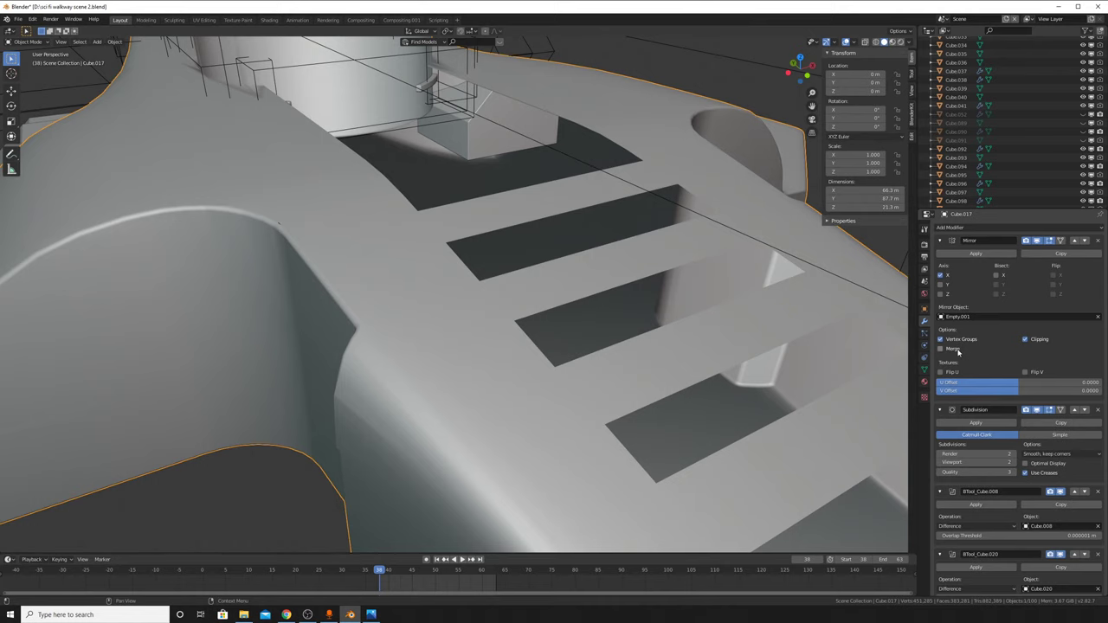
click(959, 349)
click(958, 350)
click(959, 350)
scroll(447, 160, up, 3)
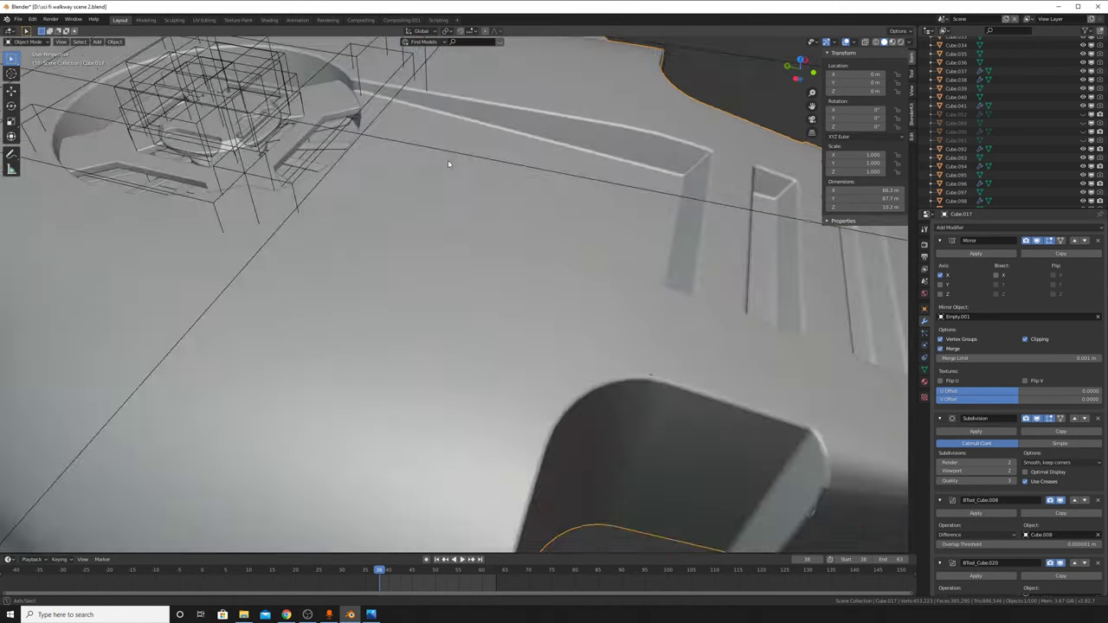
scroll(448, 160, down, 5)
Step: Inspect the welded hull from front and side views, toggling Edit Mode
middle_drag(448, 159, 643, 232)
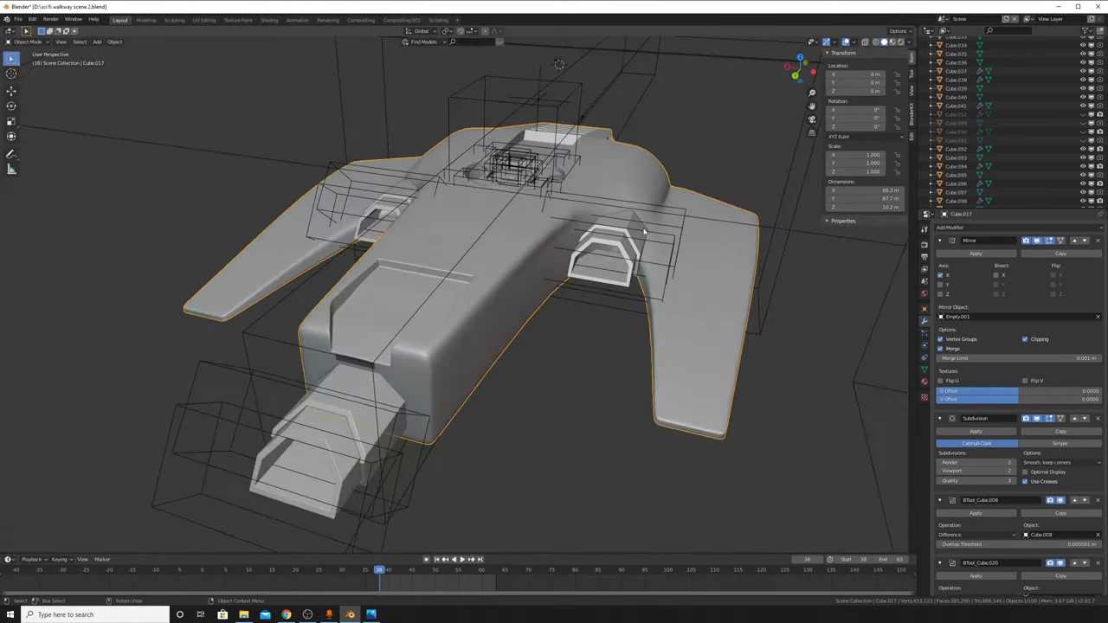
scroll(814, 283, up, 3)
middle_drag(814, 283, 402, 396)
scroll(523, 329, up, 2)
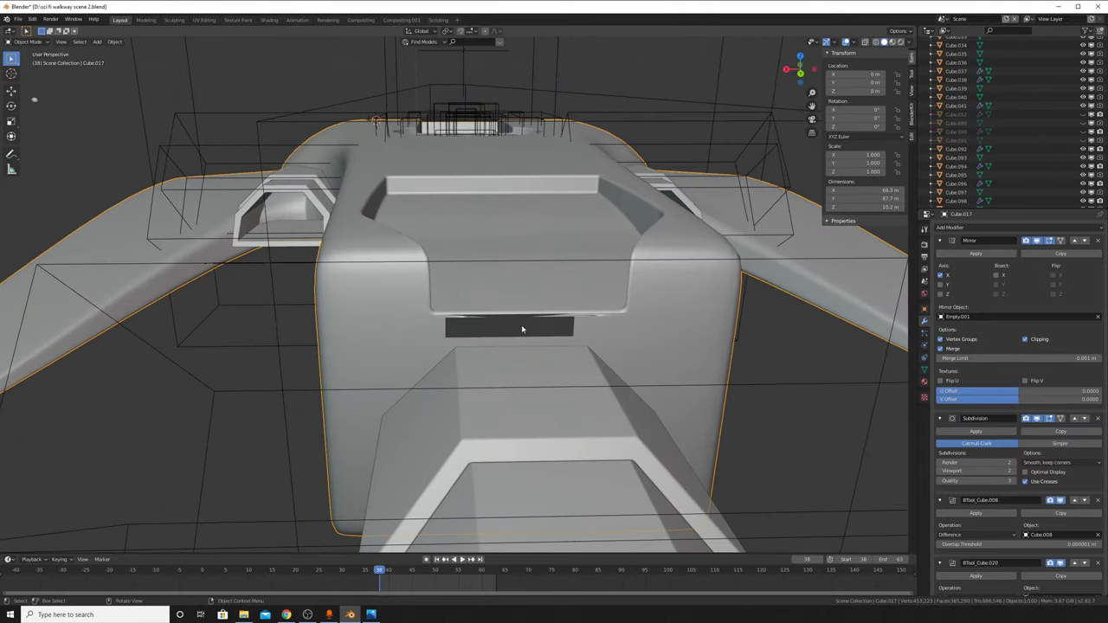
key(Tab)
key(Tab)
click(605, 268)
mouse_move(606, 265)
middle_down()
mouse_move(315, 222)
mouse_move(501, 253)
middle_up()
Step: Select cutter box Cube.020 and raise it 0.099 m along Z
click(467, 214)
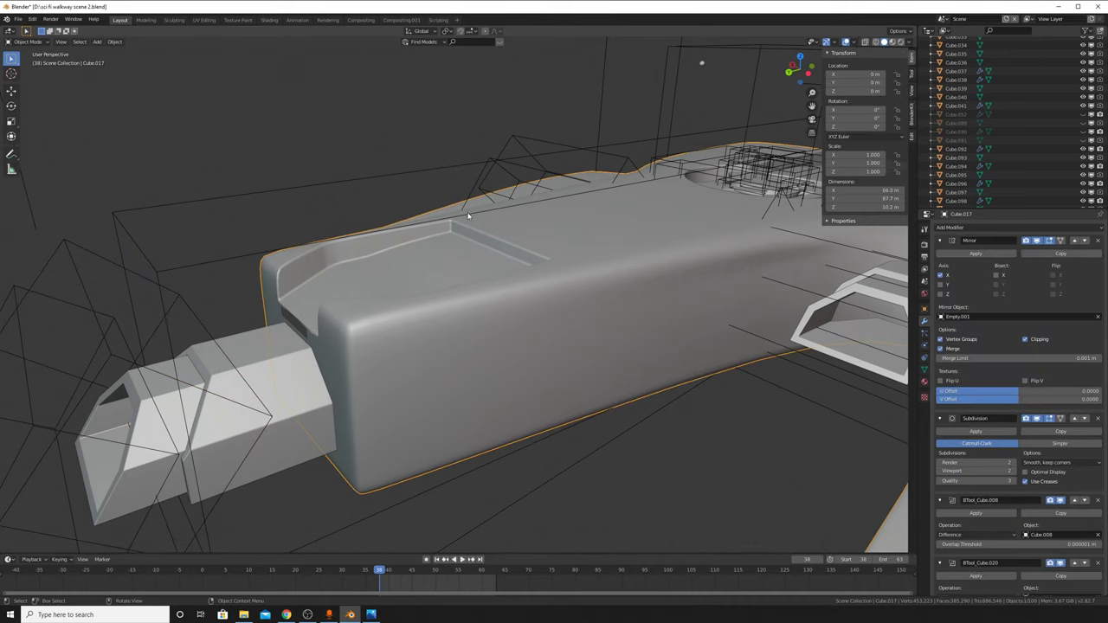
click(459, 224)
key(g)
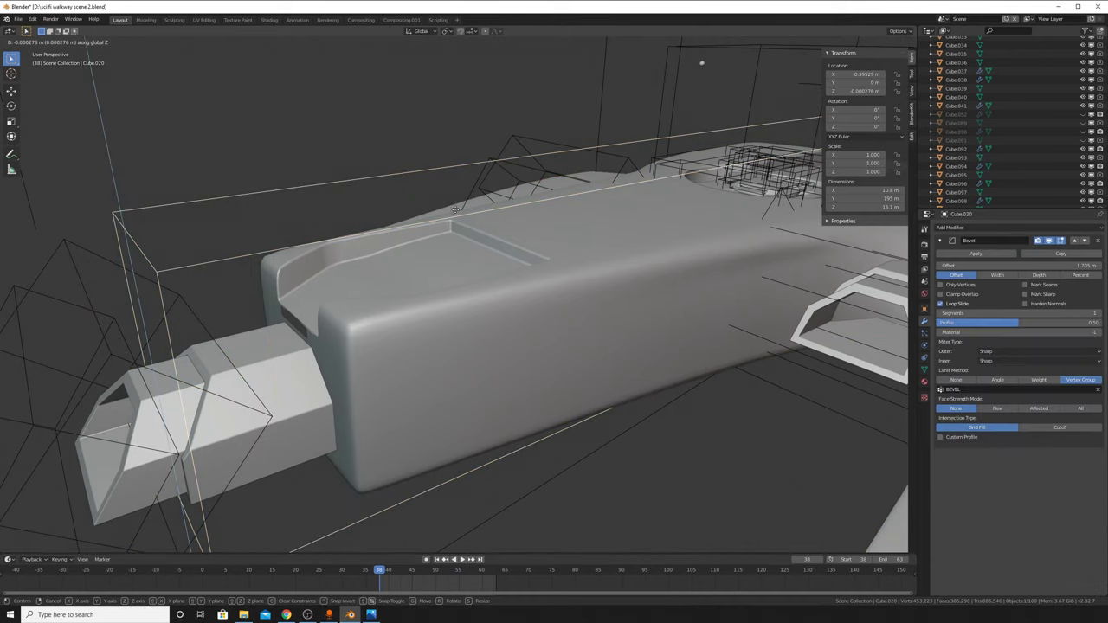
key(z)
key(Escape)
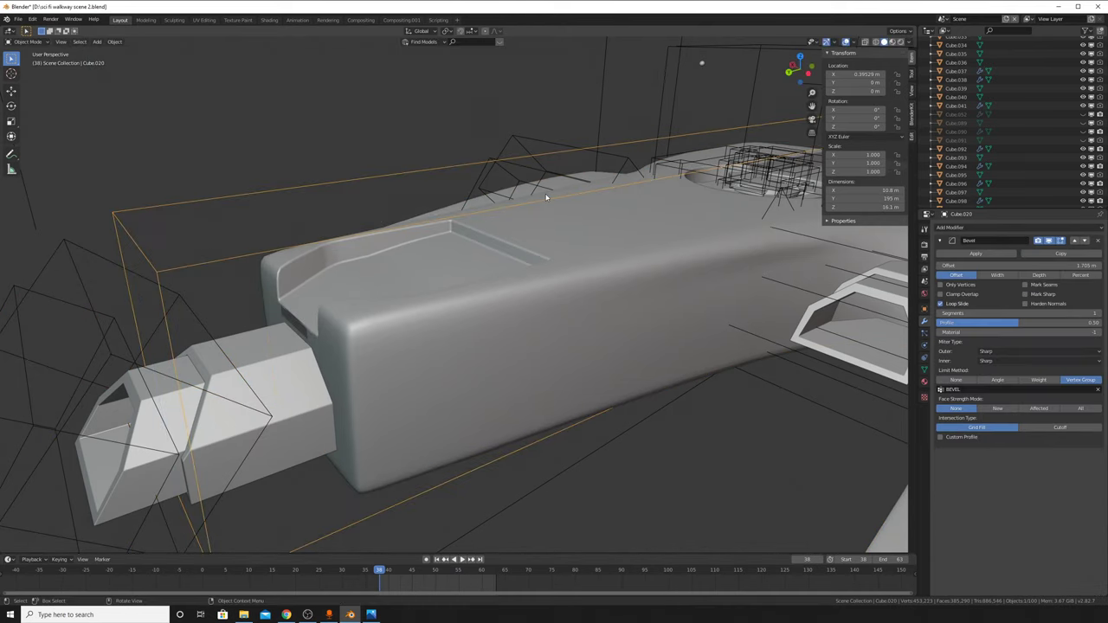
mouse_move(485, 242)
middle_down()
mouse_move(526, 256)
mouse_move(449, 274)
middle_up()
key(z)
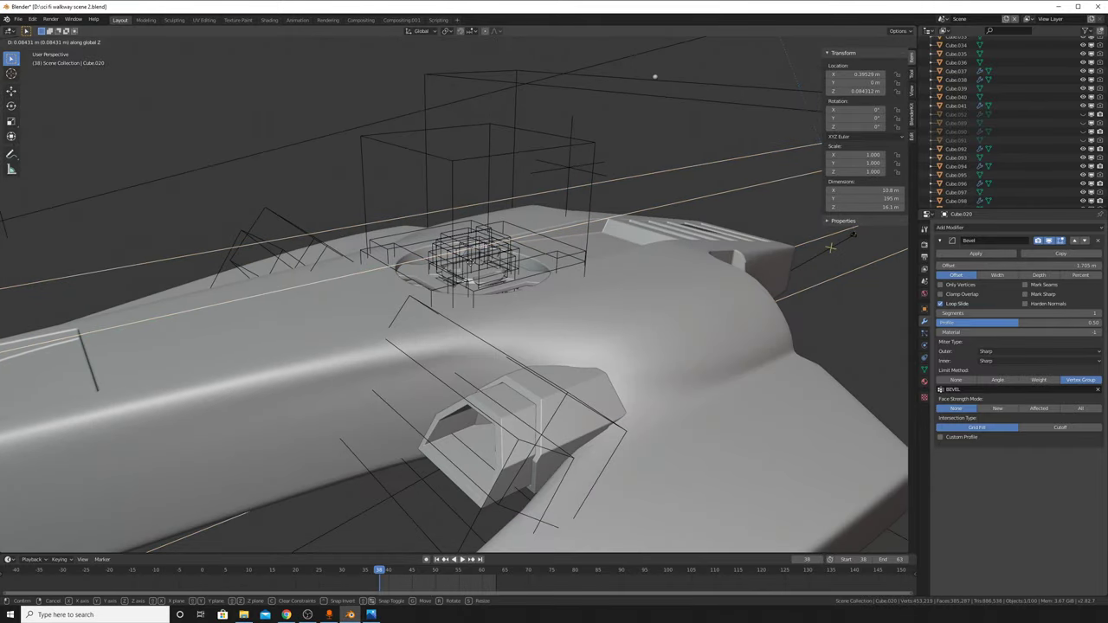
click(471, 266)
Step: Shift the cutter box -0.139 m along Y
middle_drag(471, 266, 587, 373)
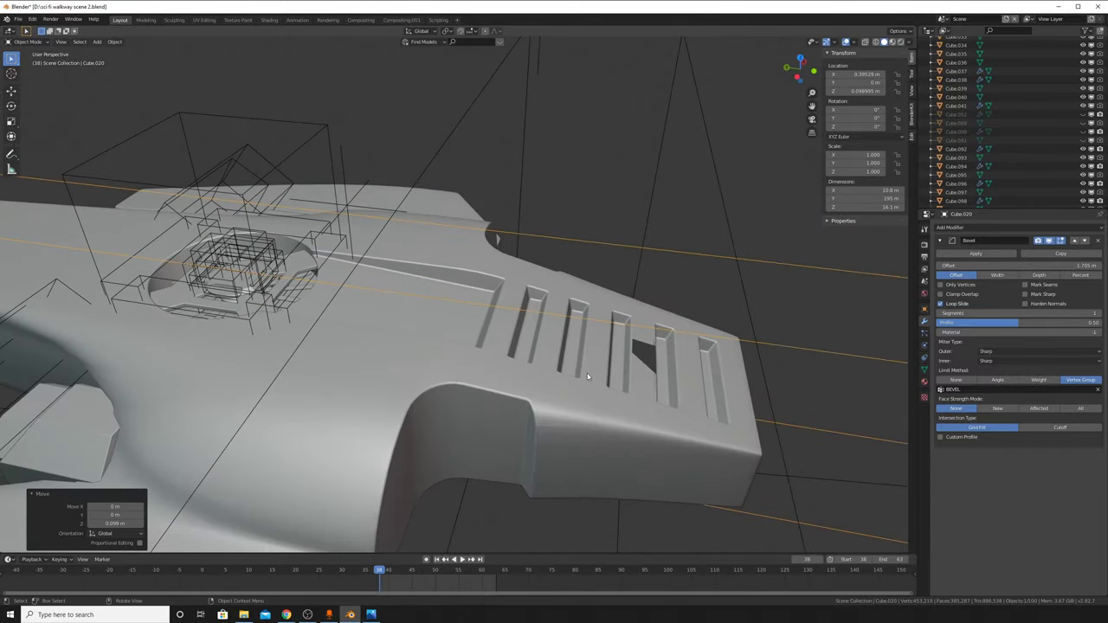
key(g)
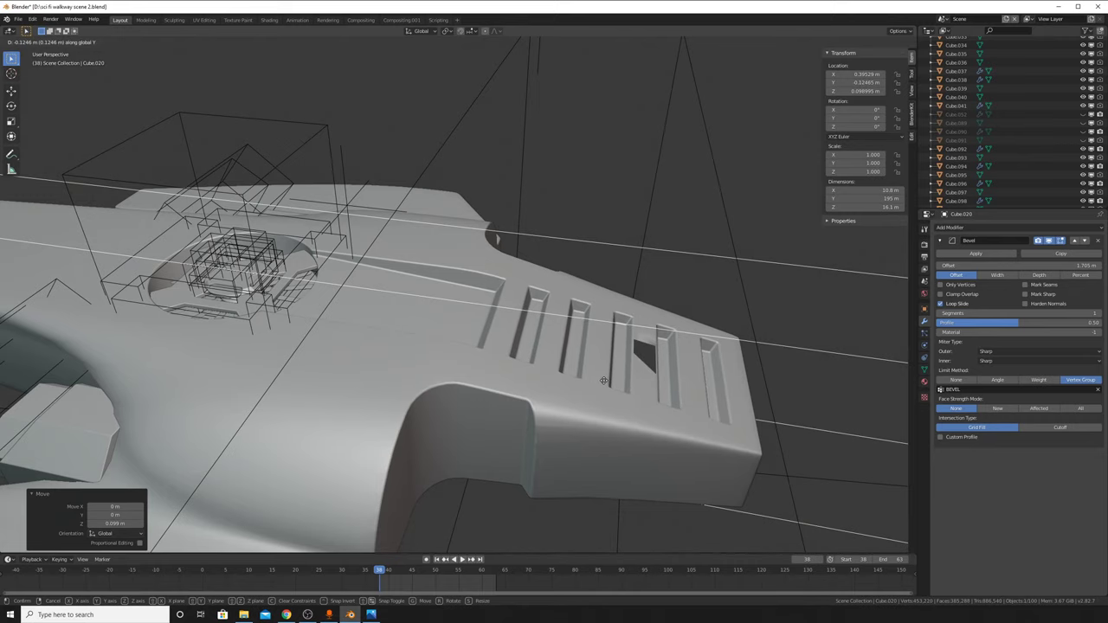
click(606, 381)
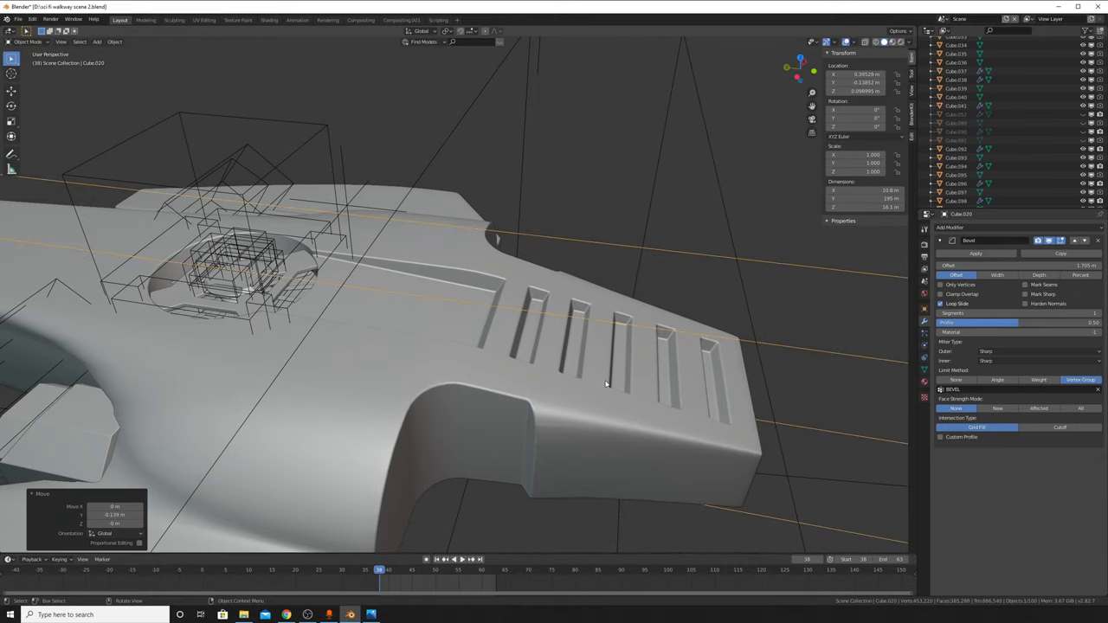
mouse_move(605, 381)
middle_down()
mouse_move(382, 380)
mouse_move(533, 160)
middle_up()
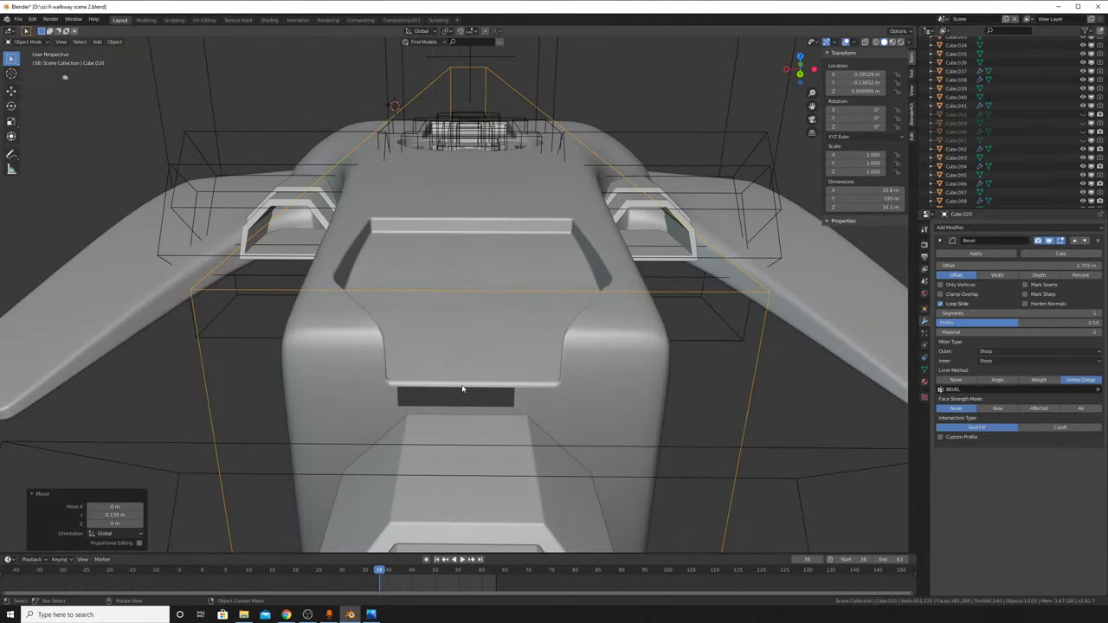
middle_drag(462, 388, 545, 341)
Step: In the cutter's Edit Mode, box-select the lower-end faces in wireframe and nudge them slightly
key(Tab)
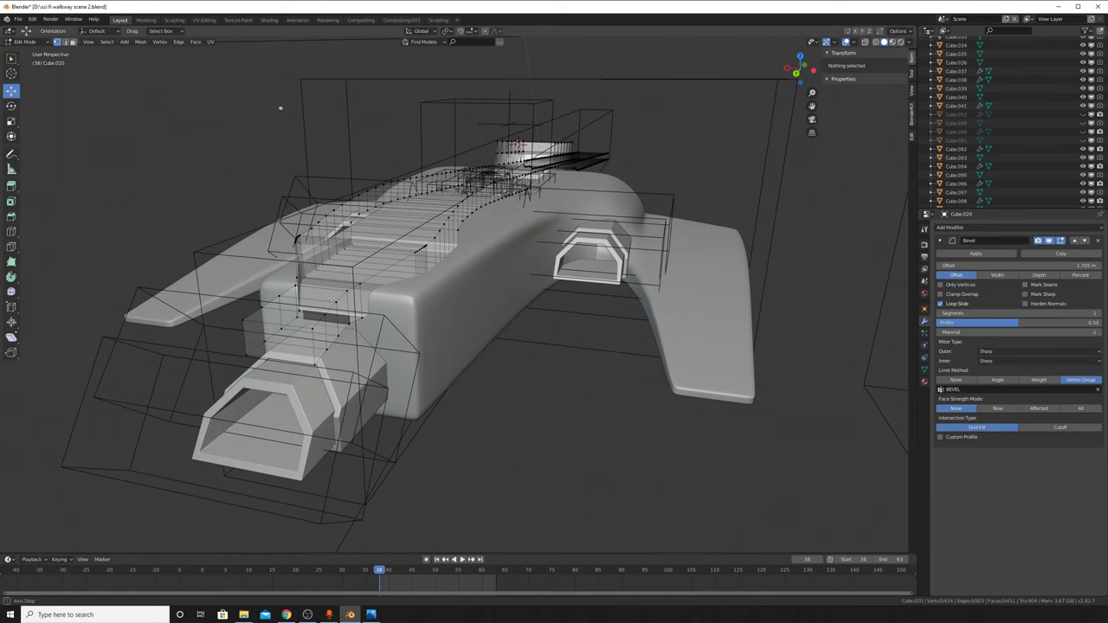
mouse_move(331, 298)
middle_down()
mouse_move(344, 316)
mouse_move(415, 312)
middle_up()
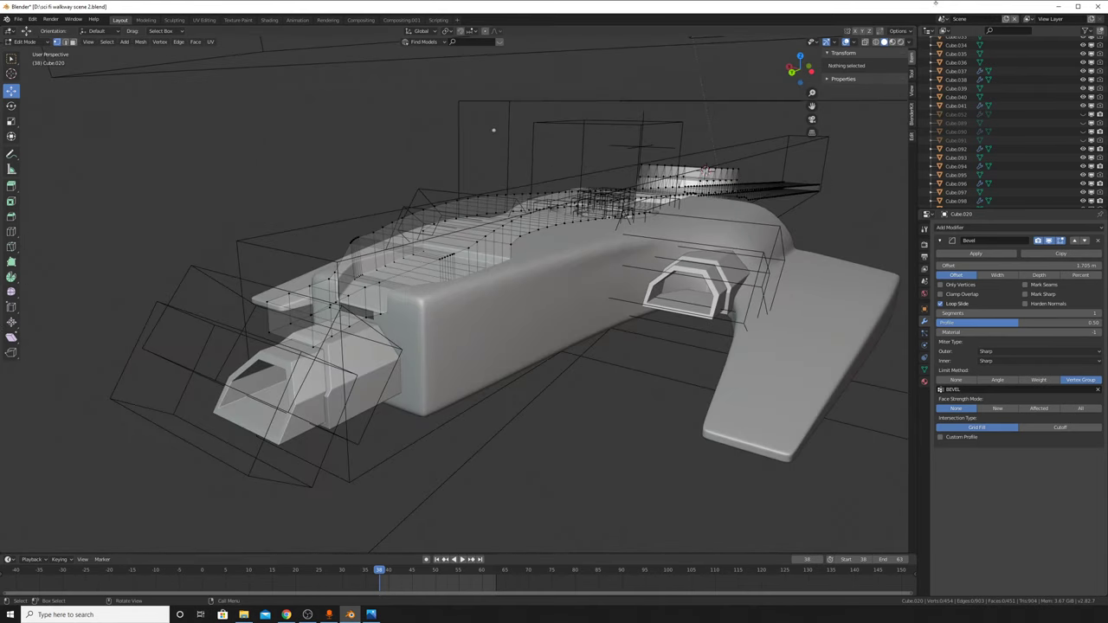
click(875, 41)
mouse_move(606, 363)
middle_down()
mouse_move(631, 409)
mouse_move(462, 324)
middle_up()
key(b)
drag(459, 322, 663, 422)
mouse_move(695, 435)
middle_down()
mouse_move(625, 412)
mouse_move(520, 260)
middle_up()
click(883, 42)
mouse_move(606, 225)
middle_down()
mouse_move(561, 175)
mouse_move(572, 181)
middle_up()
key(g)
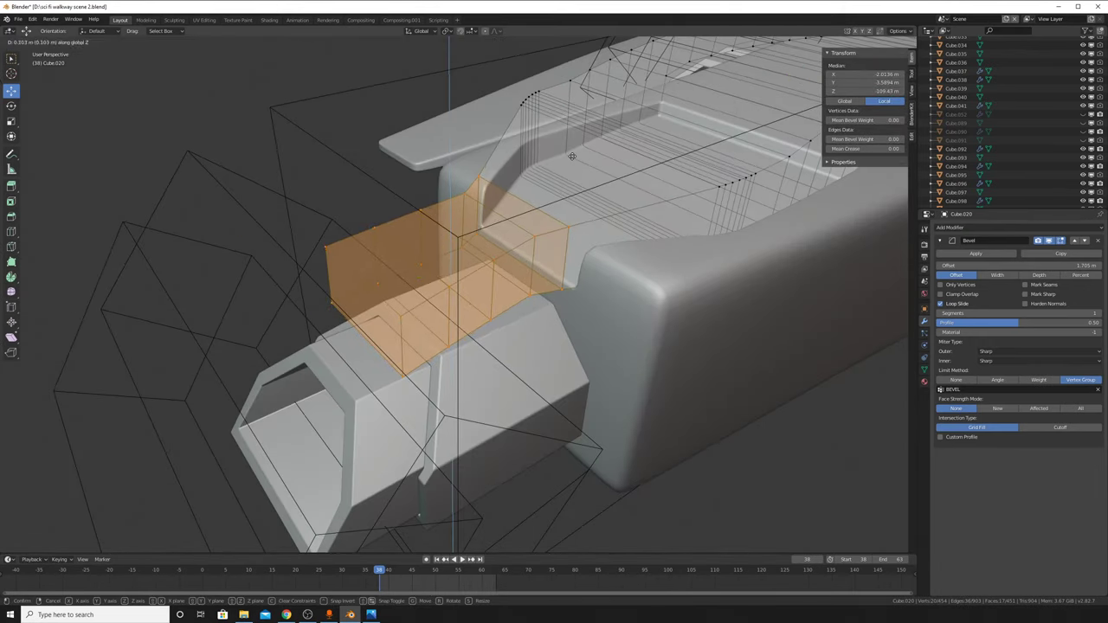
click(574, 165)
key(Tab)
Step: Box-select the protruding rear section faces and delete them with X > Faces
mouse_move(700, 154)
middle_down()
mouse_move(576, 330)
mouse_move(554, 313)
mouse_move(624, 275)
mouse_move(577, 331)
middle_up()
scroll(554, 314, down, 3)
scroll(572, 312, down, 3)
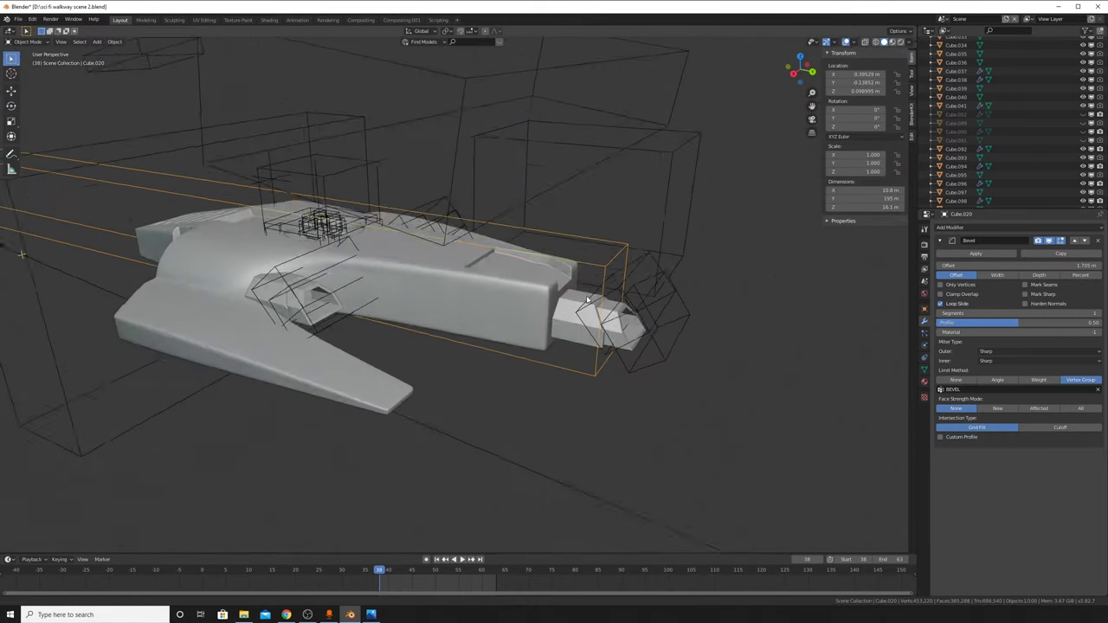
key(Tab)
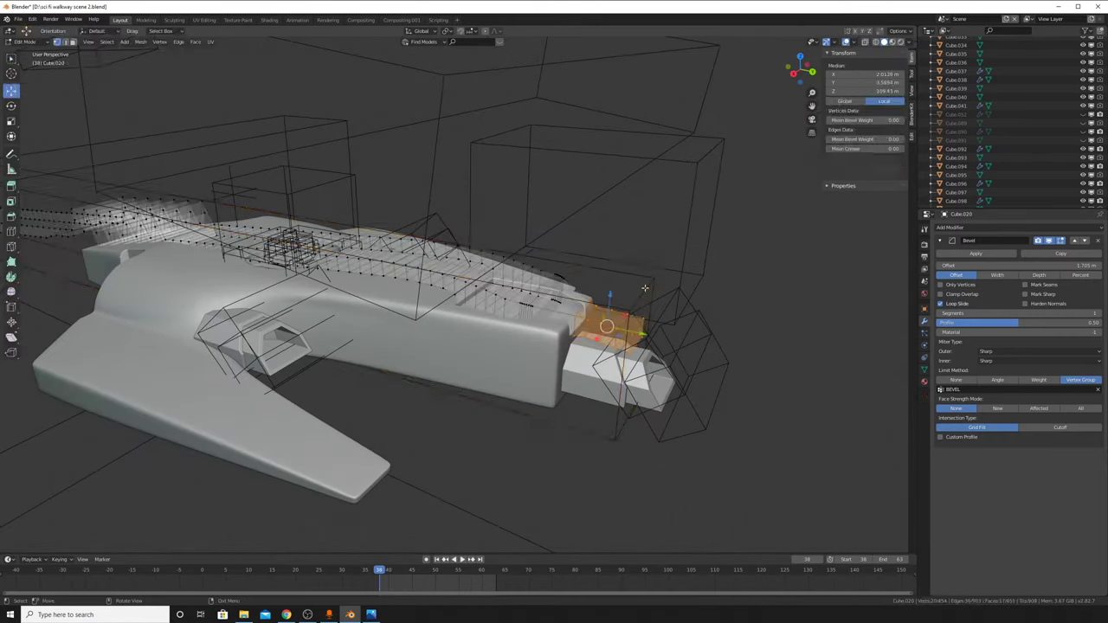
middle_drag(606, 327, 418, 222)
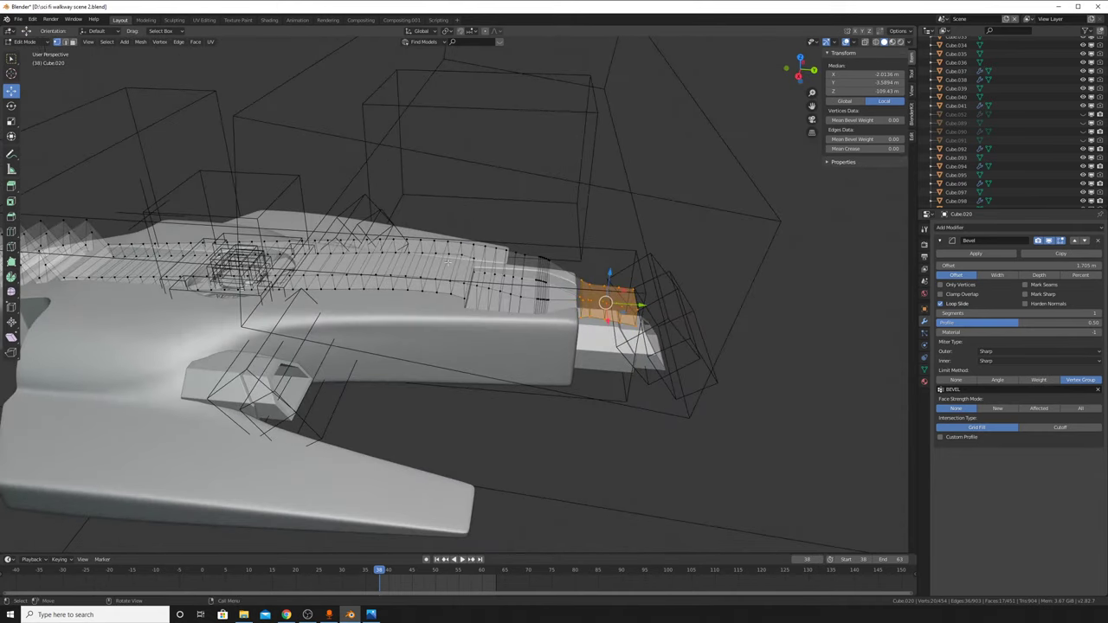
drag(418, 221, 740, 490)
middle_drag(741, 490, 416, 235)
key(b)
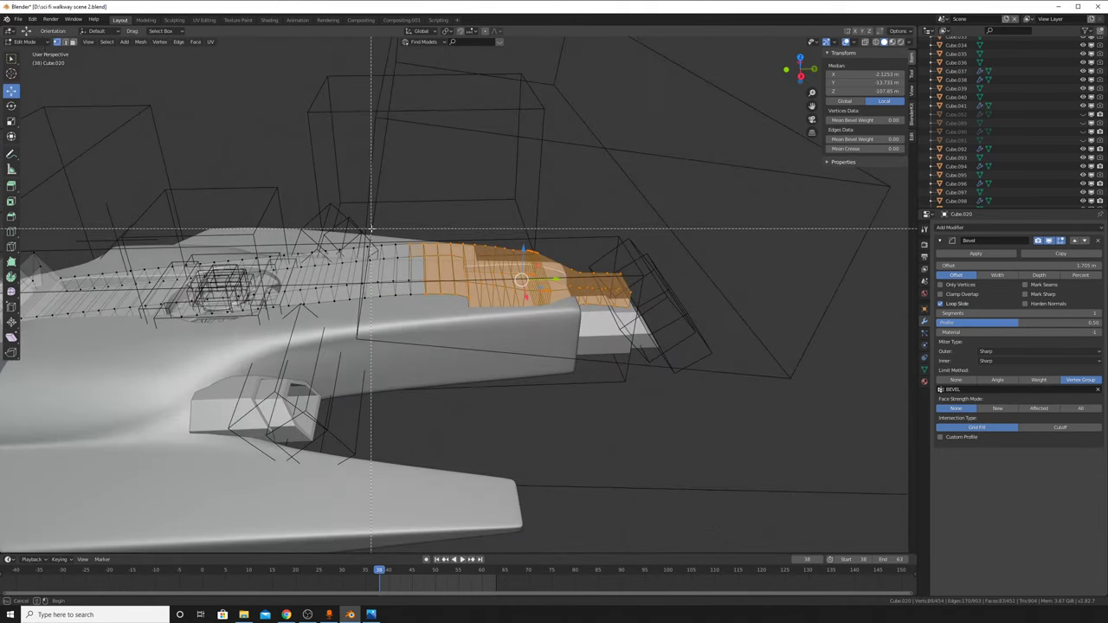
drag(423, 229, 372, 286)
key(x)
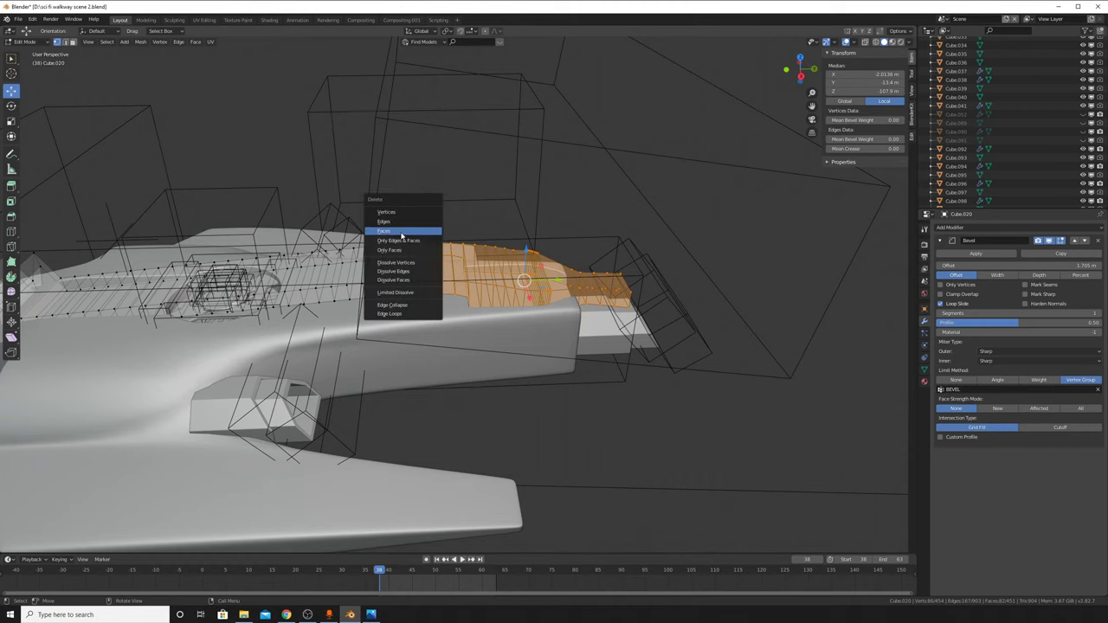
click(402, 235)
Step: Check the remaining rear edges in edge select mode, then return to Object Mode
middle_drag(402, 235, 518, 479)
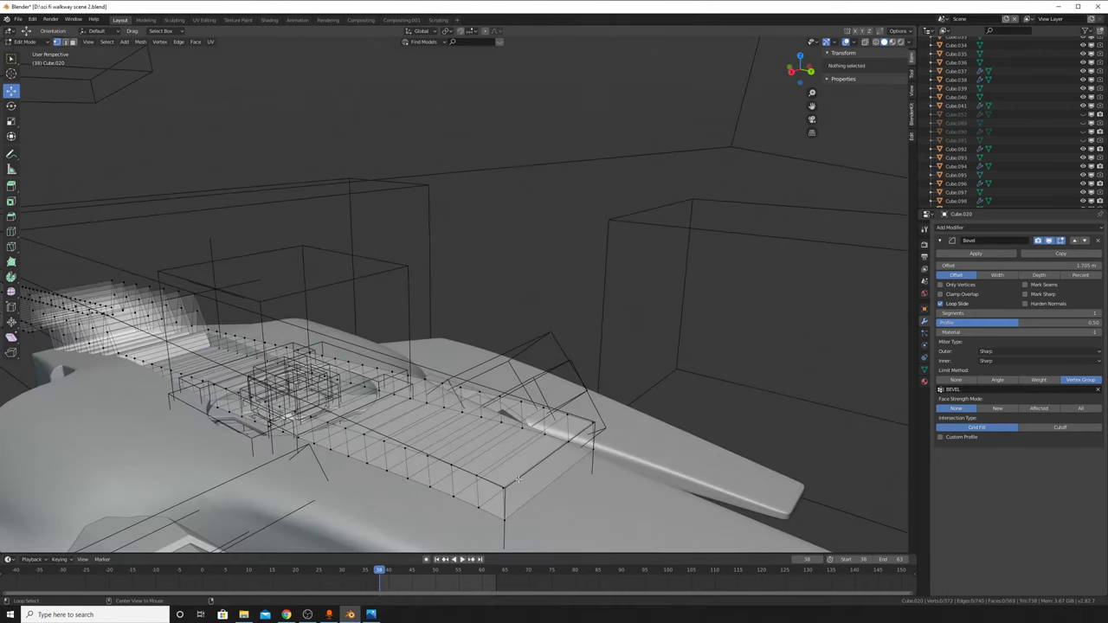
alt+click(518, 479)
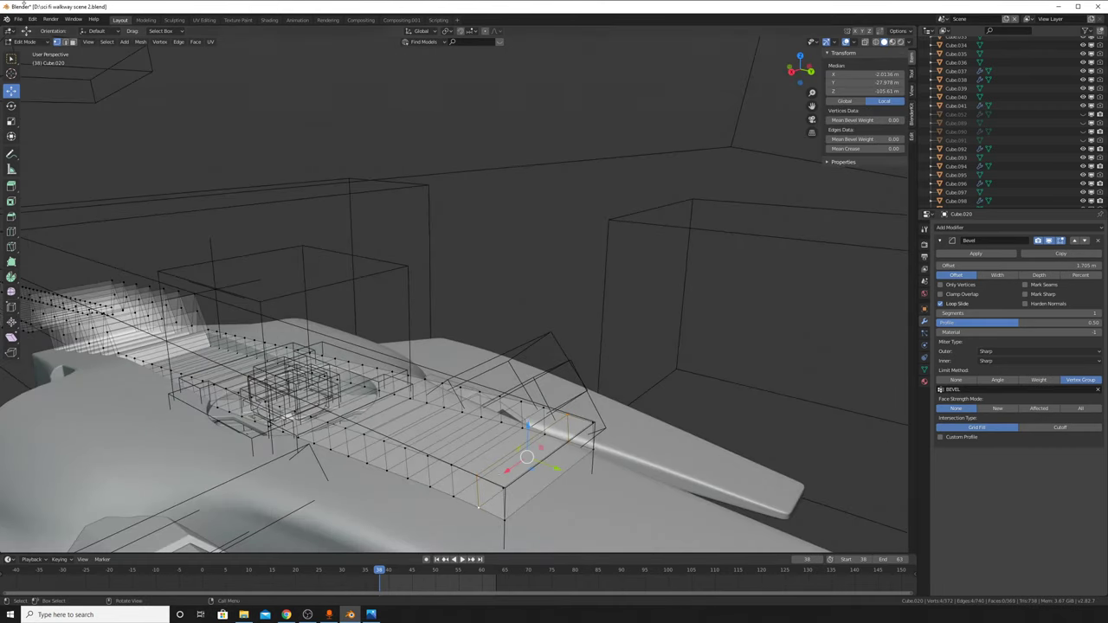
click(64, 41)
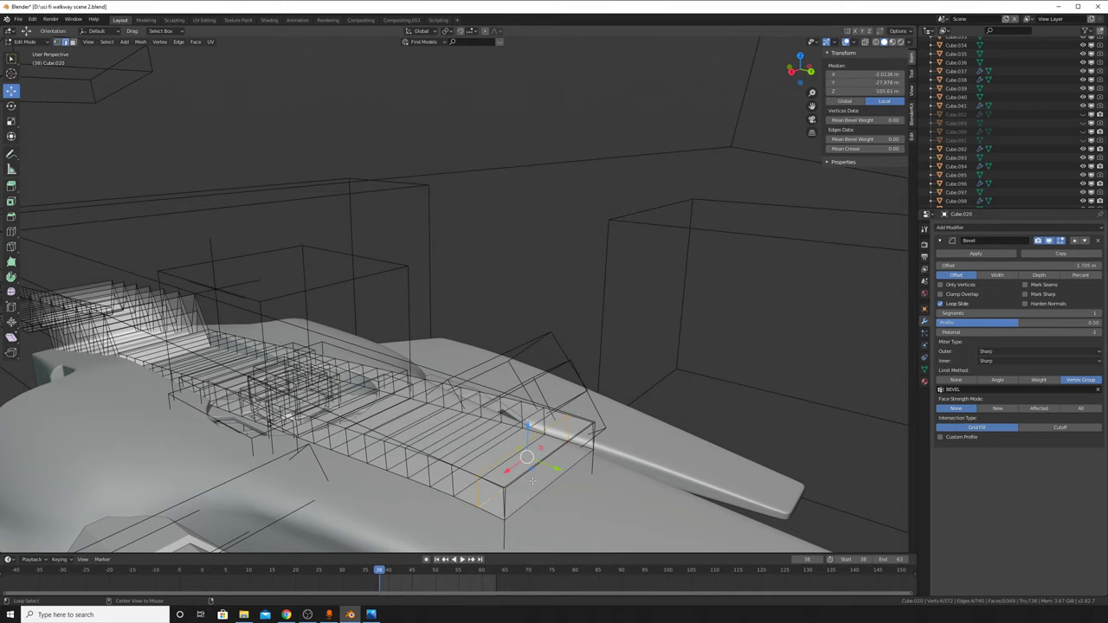
mouse_move(532, 480)
middle_down()
mouse_move(14, 161)
mouse_move(291, 267)
middle_up()
middle_drag(190, 300, 655, 217)
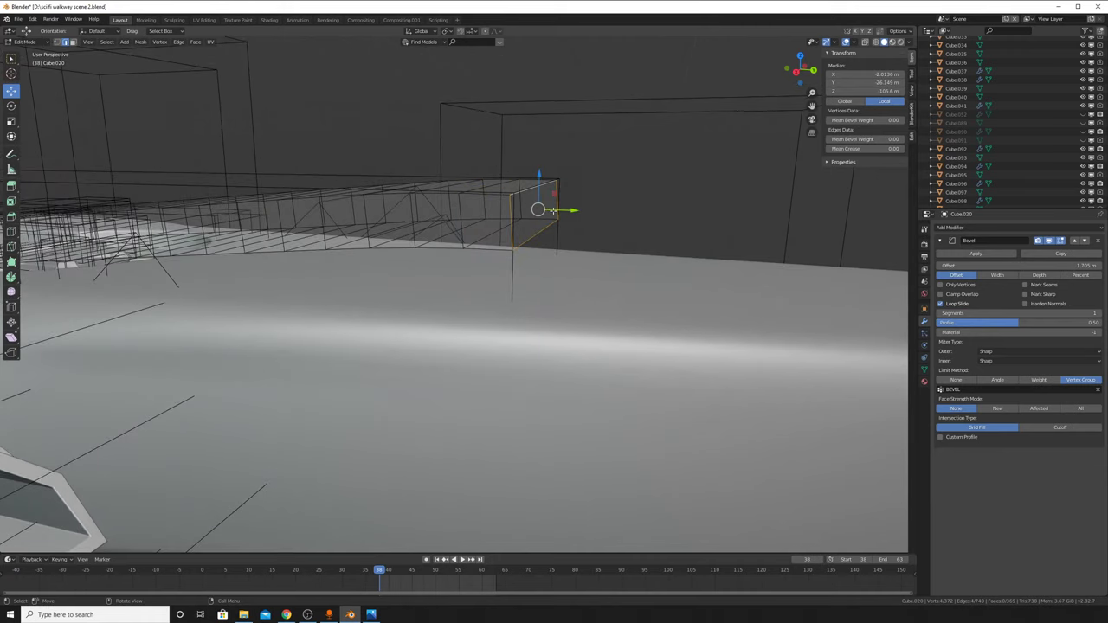
key(Tab)
mouse_move(544, 222)
middle_down()
mouse_move(622, 290)
mouse_move(707, 167)
mouse_move(670, 266)
mouse_move(678, 279)
mouse_move(532, 371)
mouse_move(583, 376)
mouse_move(472, 412)
middle_up()
click(472, 412)
Step: Move cutters Cube.092 and Cube.094 along Y away from the hull
shift+click(536, 425)
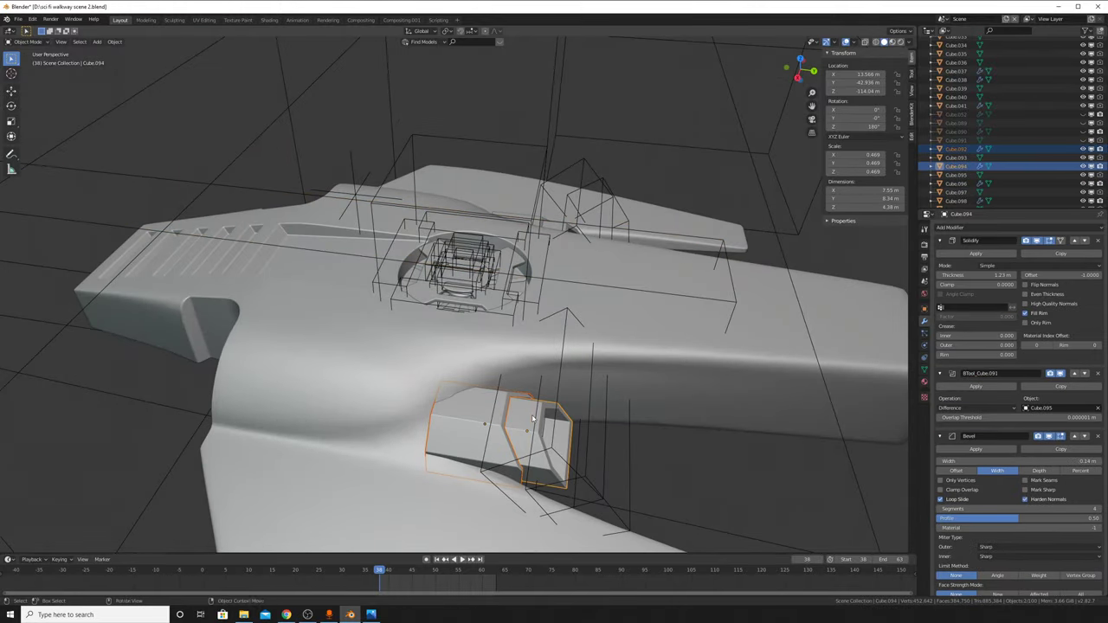
key(g)
key(y)
click(557, 419)
Step: Gather the remaining arch cutter boxes around the side pods into the selection
shift+click(558, 404)
mouse_move(558, 405)
middle_down()
mouse_move(525, 453)
mouse_move(574, 359)
mouse_move(522, 380)
middle_up()
shift+click(462, 402)
middle_drag(462, 403, 460, 379)
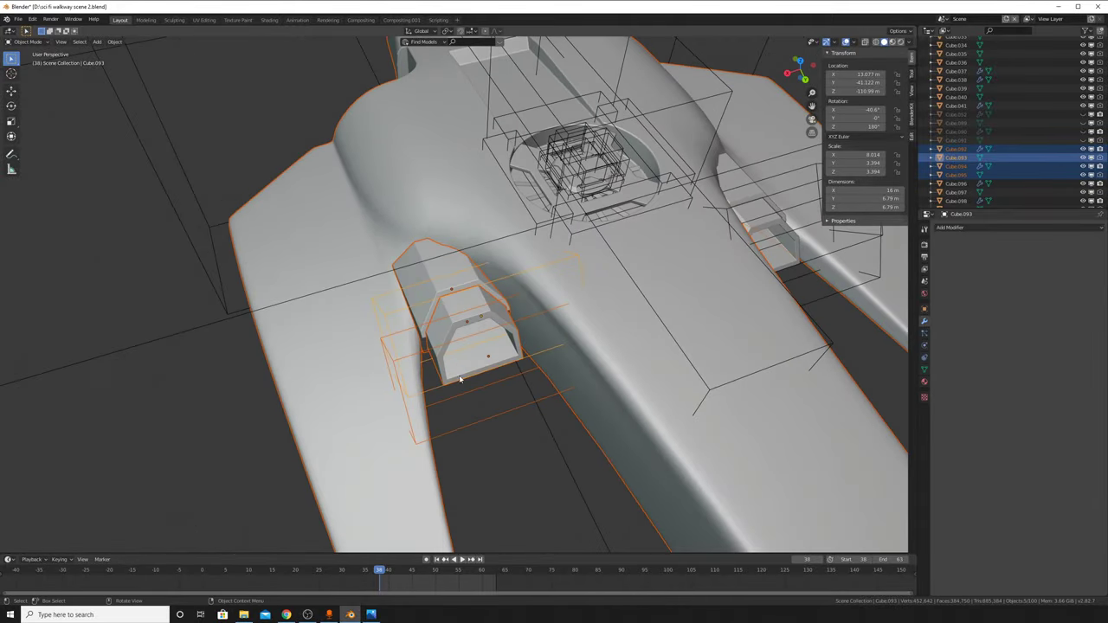
drag(277, 386, 322, 418)
scroll(322, 419, down, 8)
middle_drag(395, 381, 516, 320)
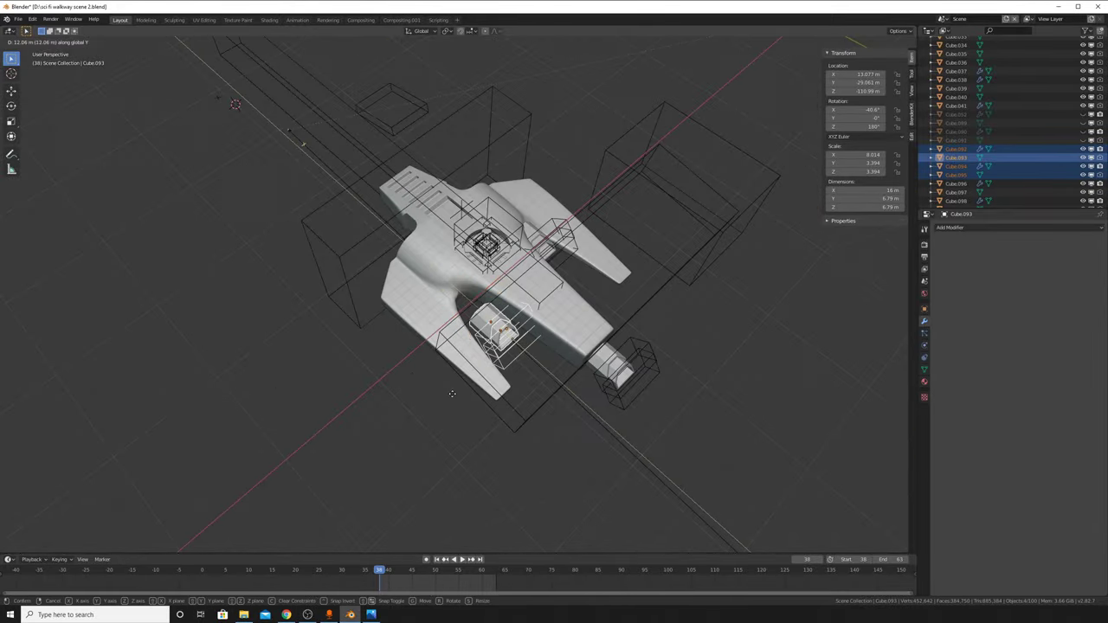
scroll(516, 321, up, 5)
middle_drag(621, 343, 581, 408)
Step: Drop the ship body from the selection and move the cutters 92.2 m along Y
shift+click(581, 409)
scroll(581, 409, down, 3)
shift+click(687, 417)
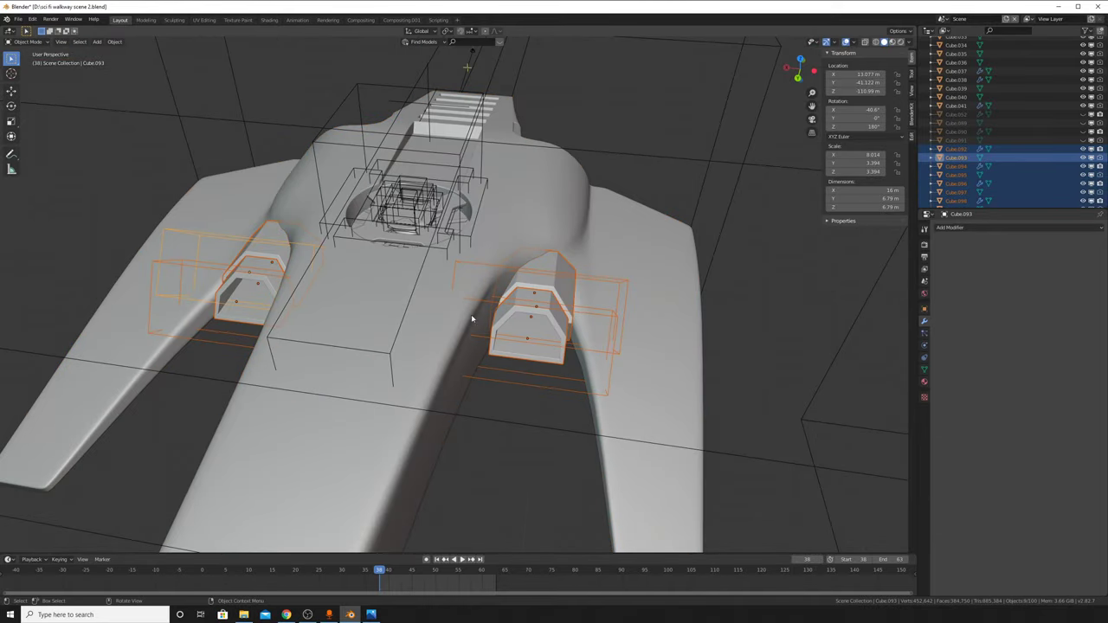
middle_drag(471, 314, 389, 284)
key(g)
right_click(661, 366)
click(502, 353)
Step: Open hull Cube.017 in Edit Mode with the X-ray see-through display on
scroll(502, 352, up, 5)
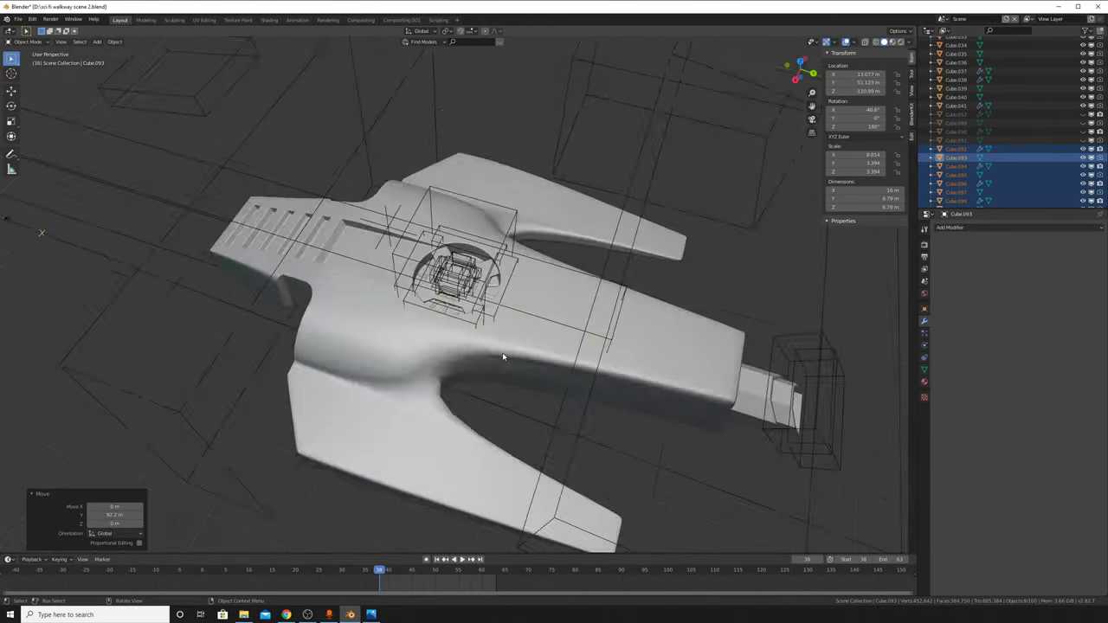
scroll(458, 452, up, 3)
key(Tab)
mouse_move(458, 452)
middle_down()
mouse_move(527, 257)
mouse_move(522, 279)
mouse_move(579, 251)
mouse_move(543, 311)
mouse_move(549, 235)
mouse_move(586, 202)
mouse_move(433, 271)
mouse_move(438, 291)
middle_up()
scroll(528, 257, up, 3)
click(848, 41)
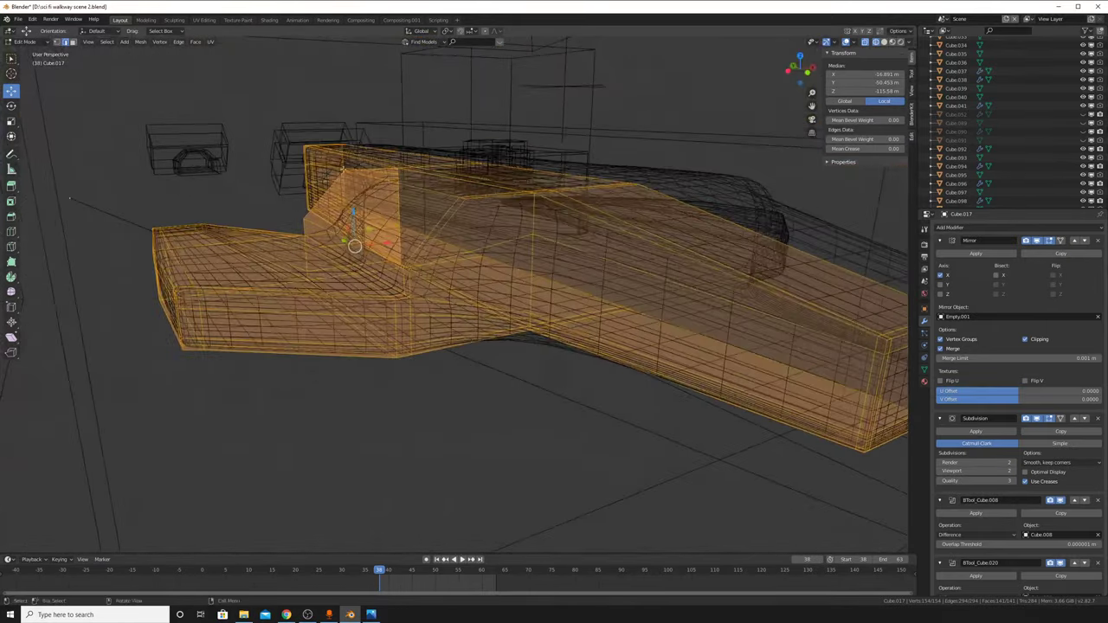
Step: Knife-cut from the arch-top vertex down the arch side toward the underside and commit the cut
key(alt+a)
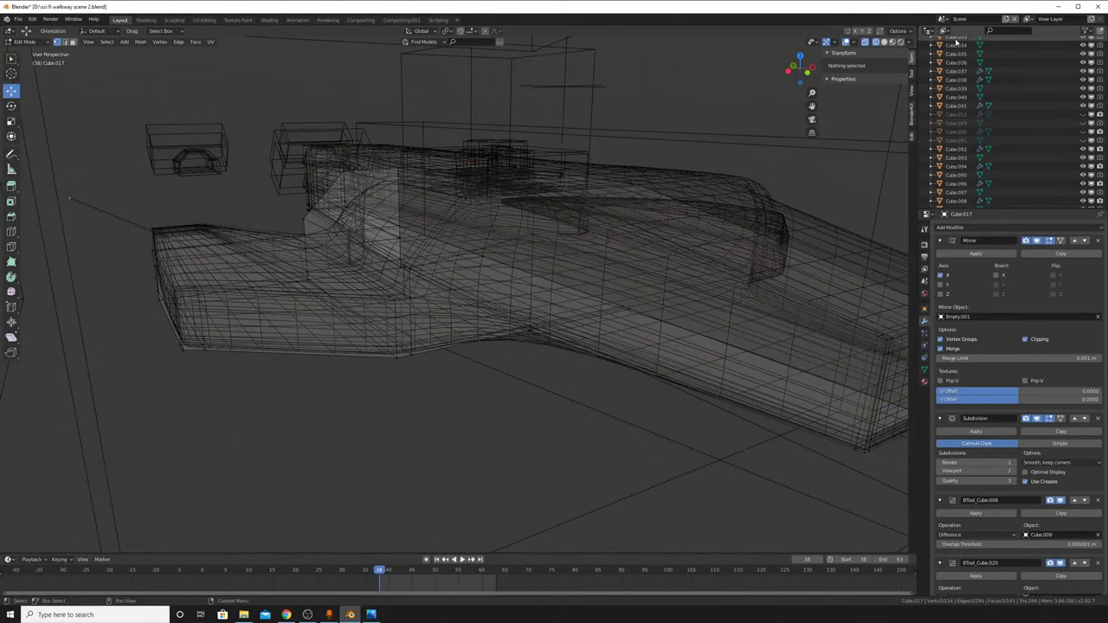
key(shift+z)
click(468, 201)
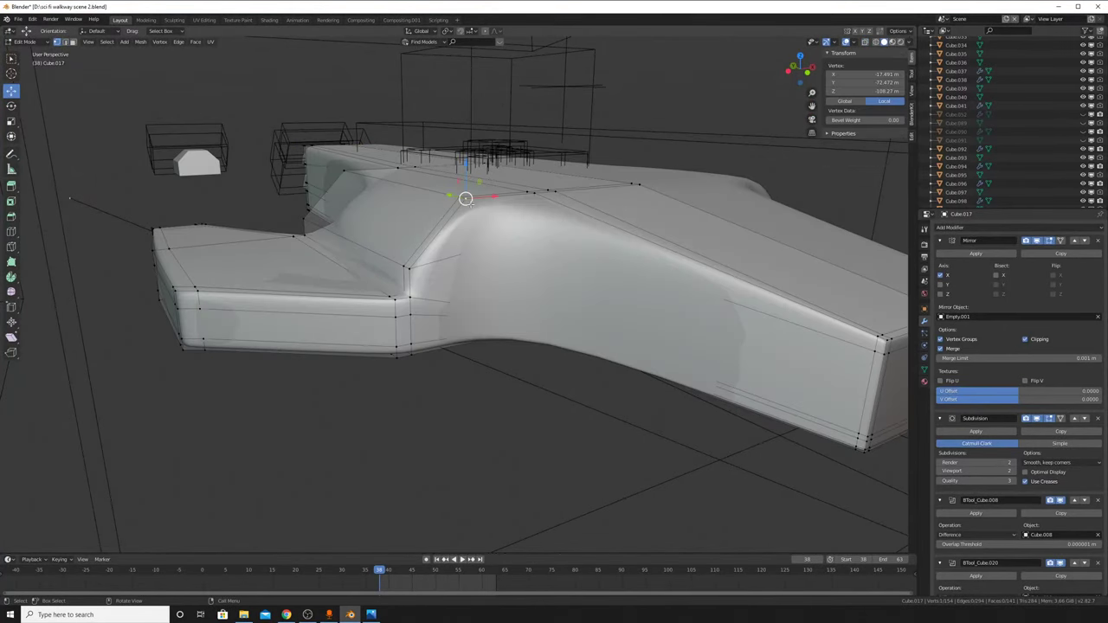
key(k)
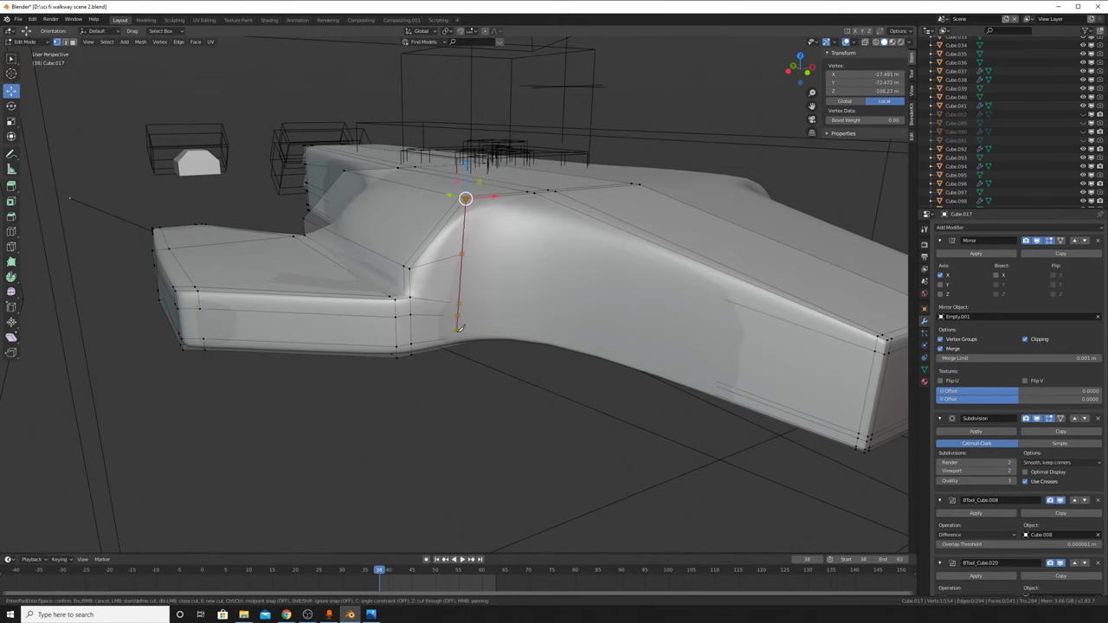
middle_drag(462, 342, 564, 226)
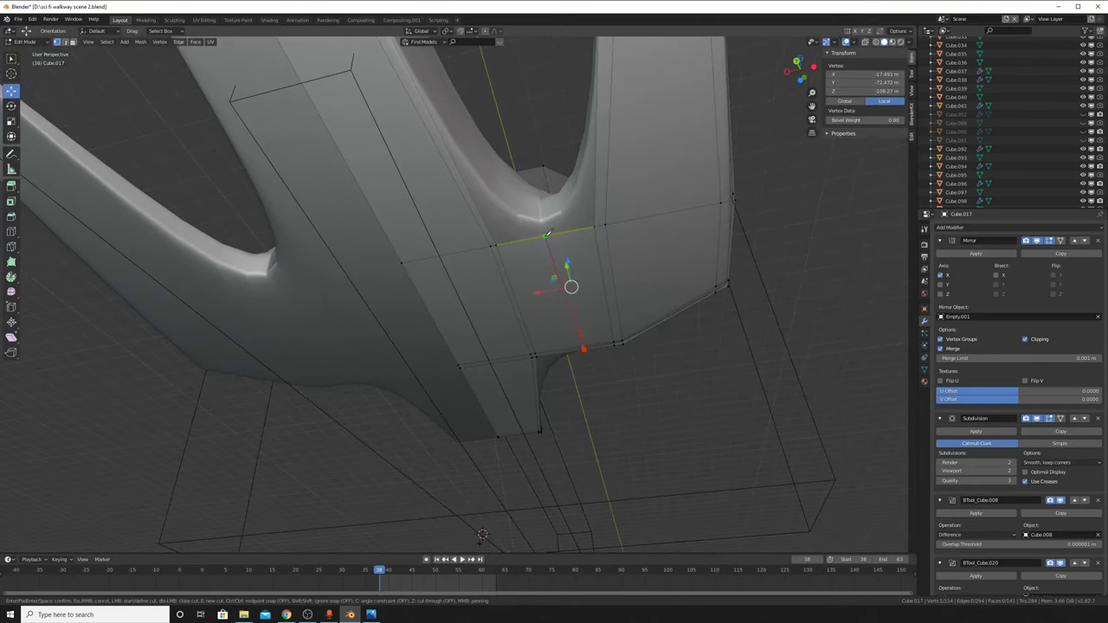
click(547, 227)
middle_drag(547, 227, 569, 195)
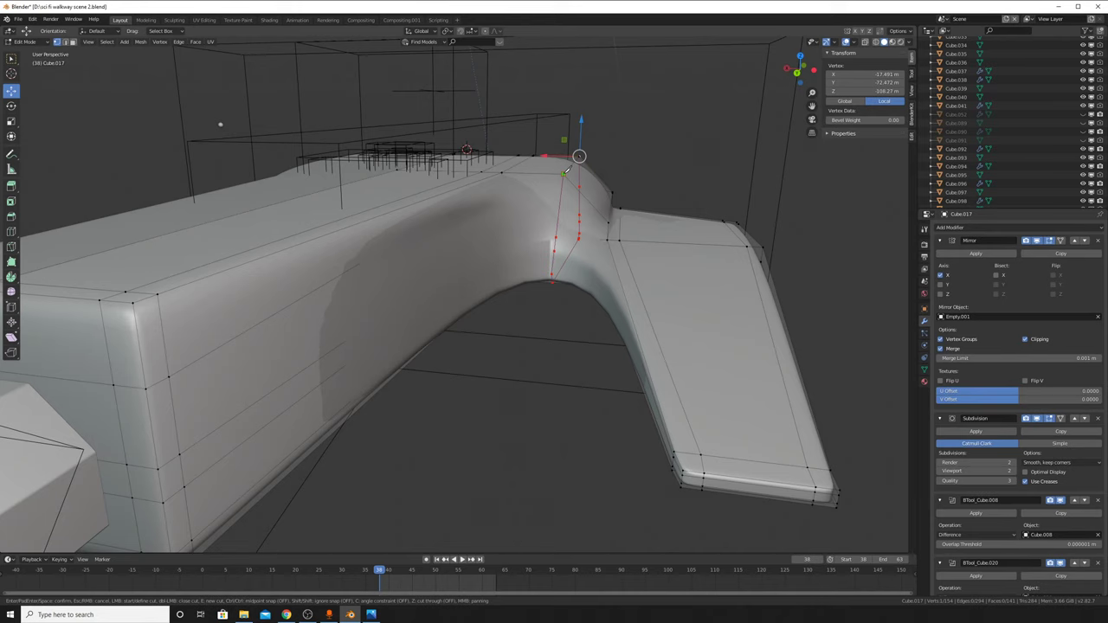
key(Return)
middle_drag(578, 156, 588, 235)
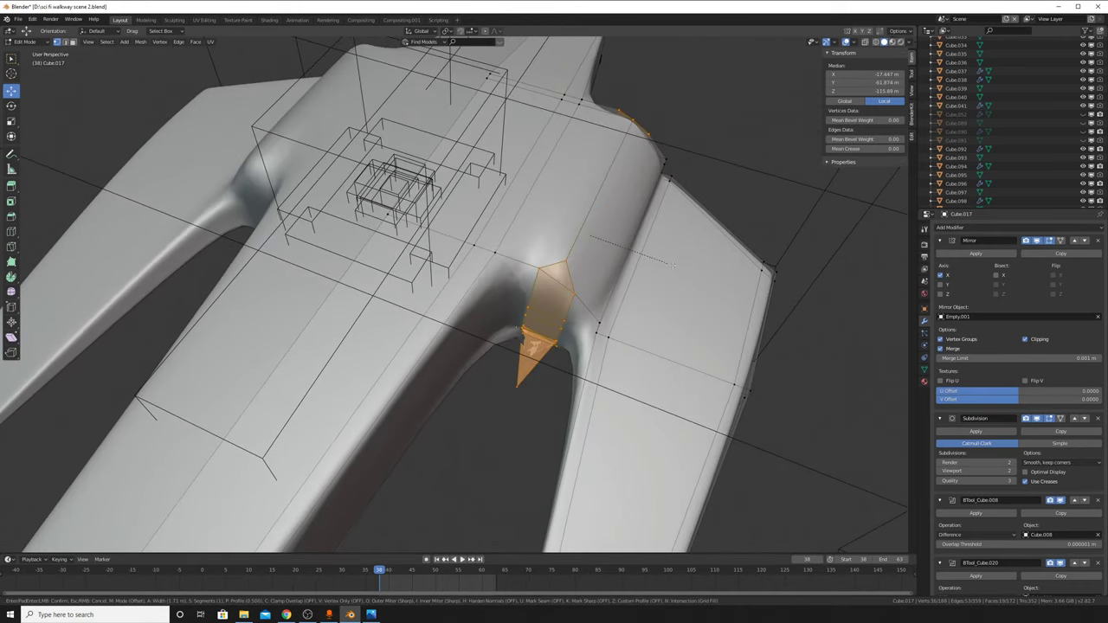
Step: Clear the selection and select an edge loop across the walkway at the arch
mouse_move(648, 259)
middle_down()
mouse_move(572, 273)
mouse_move(534, 261)
middle_up()
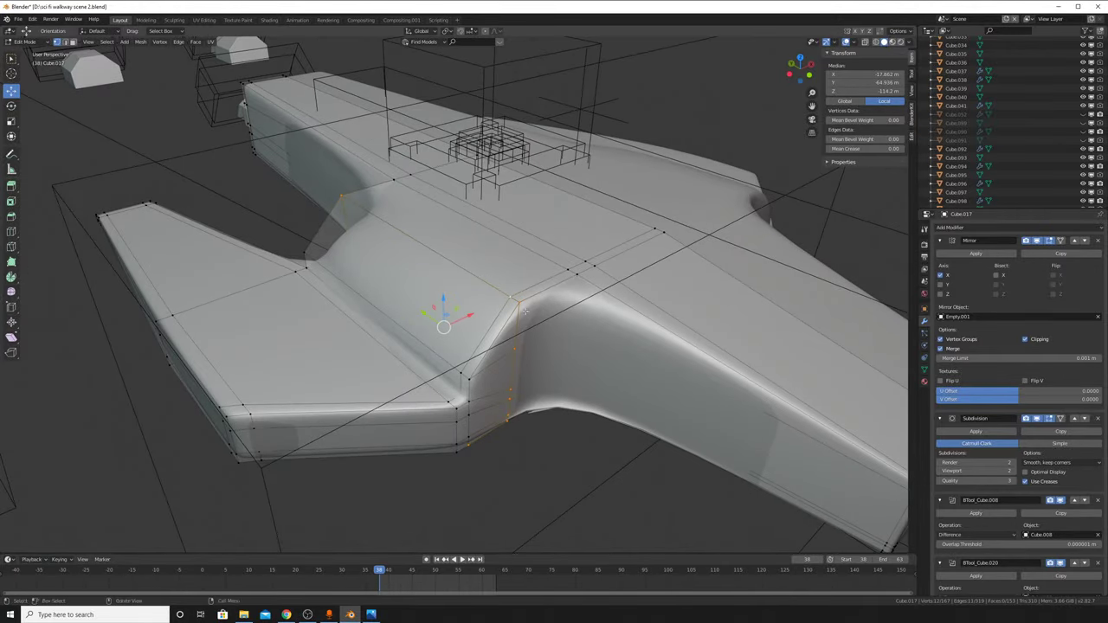
middle_drag(525, 312, 521, 256)
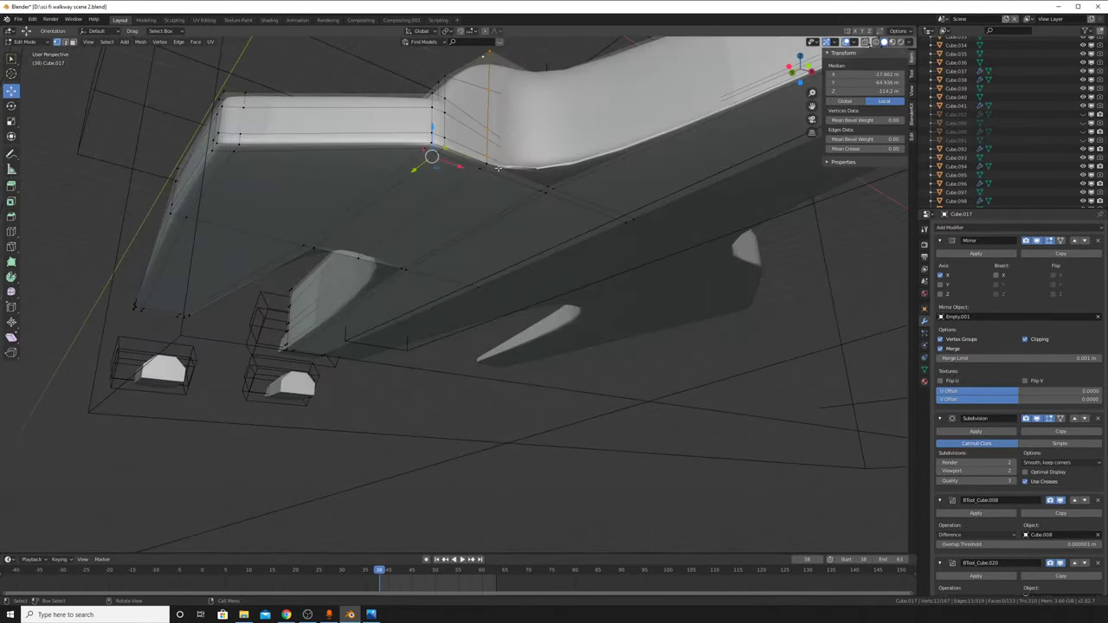
mouse_move(478, 176)
middle_down()
mouse_move(538, 219)
mouse_move(475, 223)
middle_up()
key(alt+a)
alt+click(537, 219)
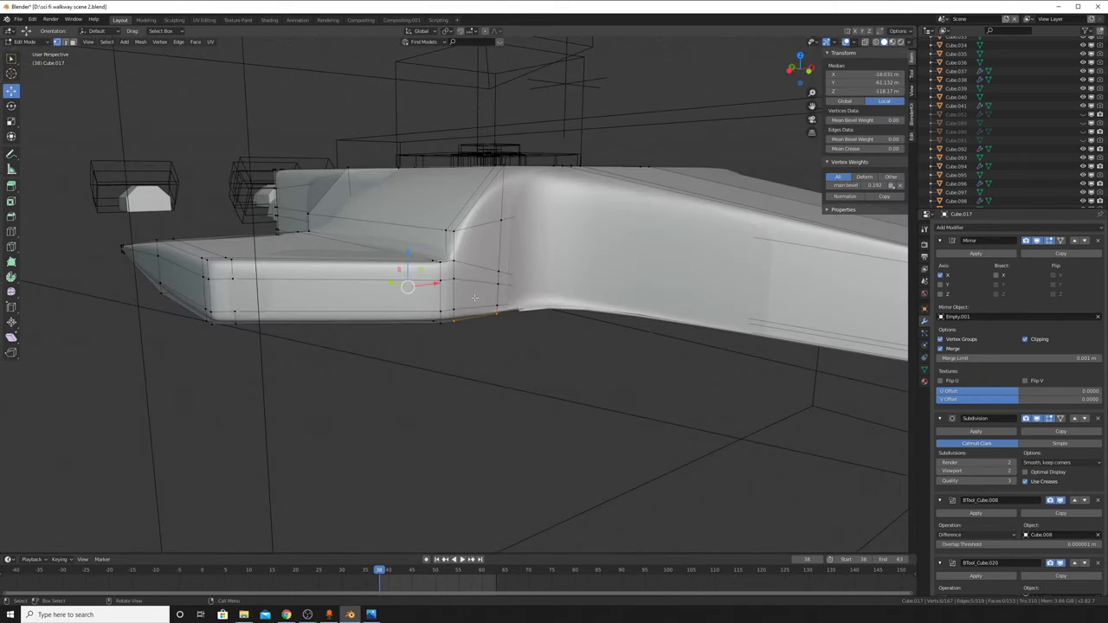
Step: Start a Ctrl+B bevel on the loop, cancel it, and select the linked hull piece
mouse_move(490, 164)
middle_down()
mouse_move(523, 214)
mouse_move(638, 167)
middle_up()
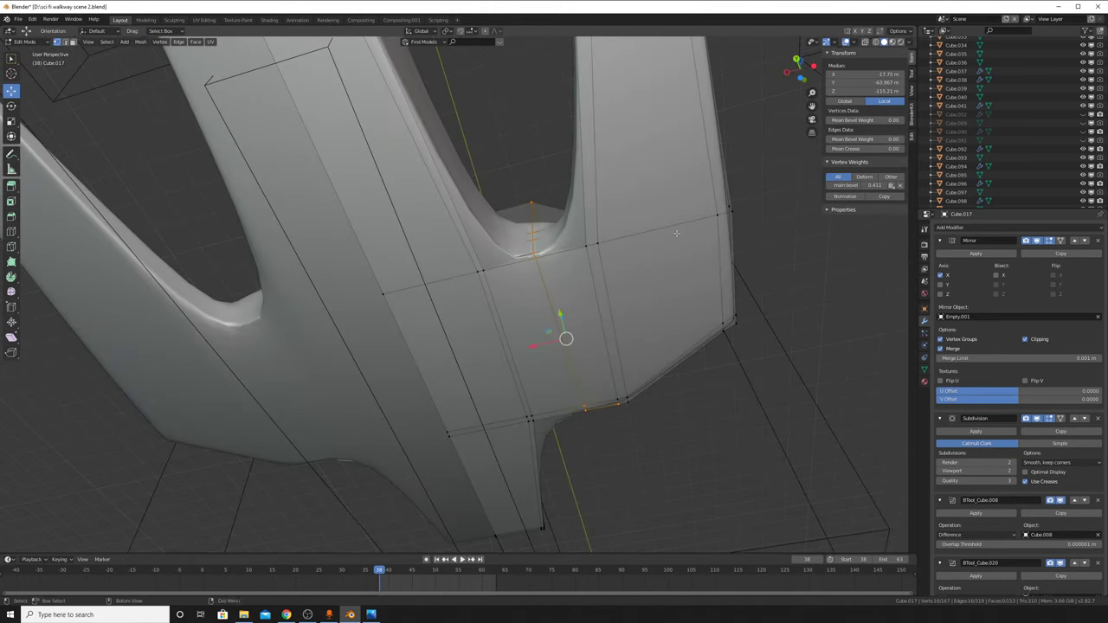
mouse_move(676, 232)
middle_down()
mouse_move(528, 204)
mouse_move(598, 200)
mouse_move(561, 208)
middle_up()
key(ctrl+b)
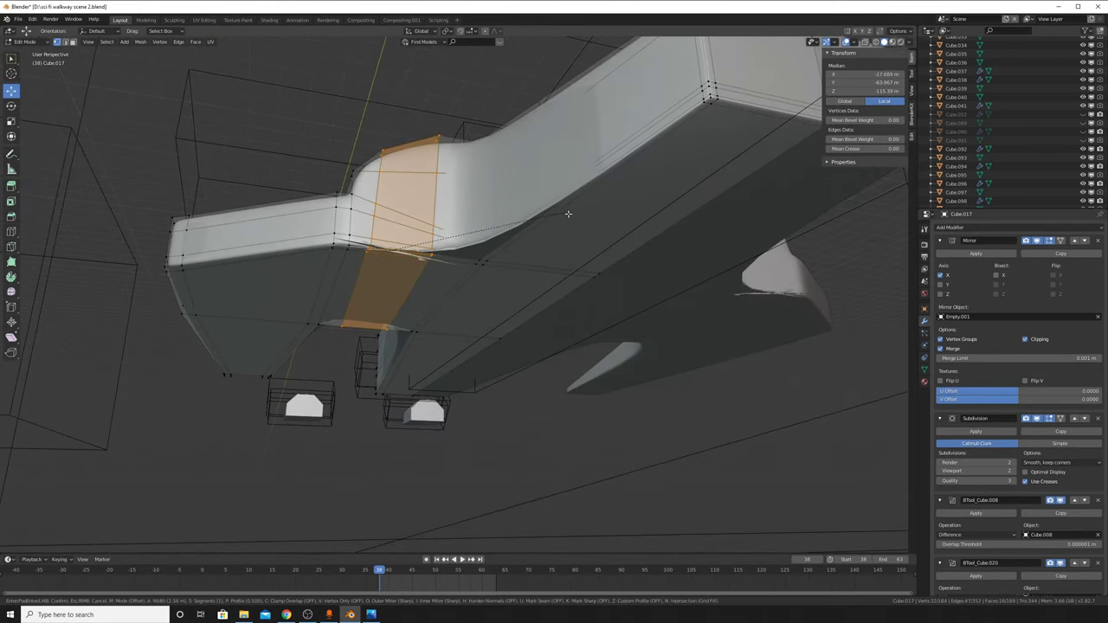
right_click(482, 217)
middle_drag(481, 217, 389, 152)
key(l)
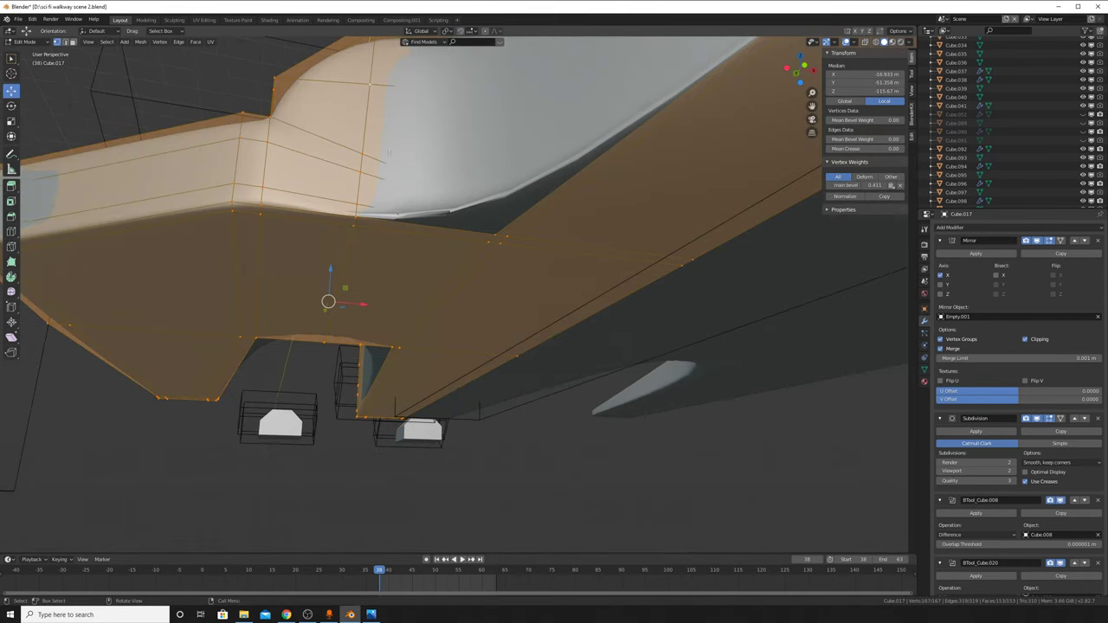
Step: Shade the selected faces flat, then run Clean Up's Delete Loose and Merge by Distance
click(194, 42)
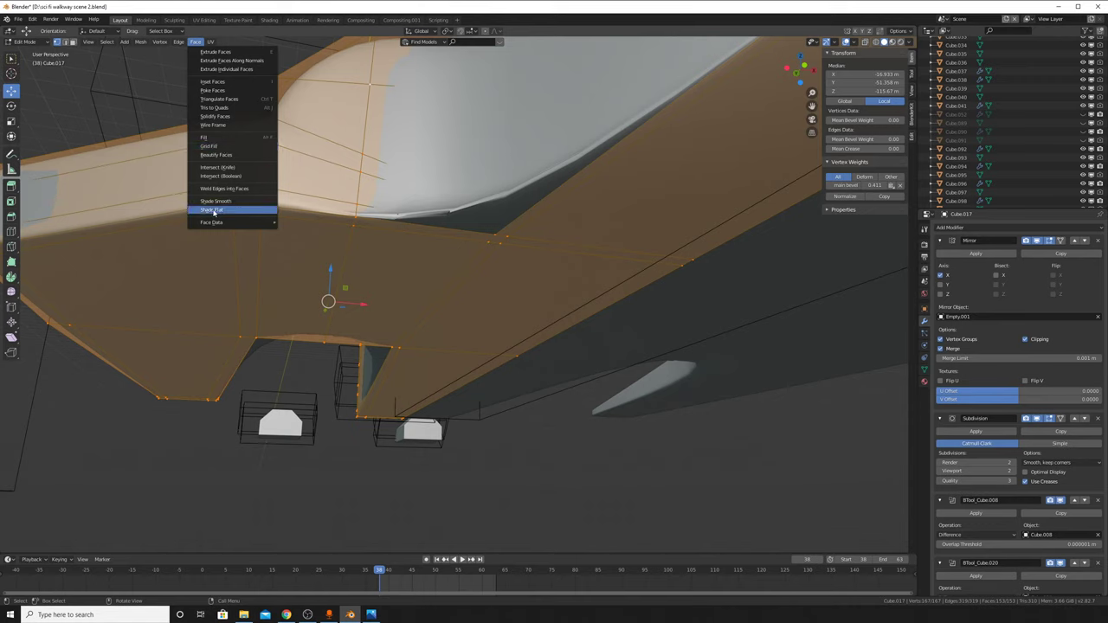
click(213, 210)
click(138, 42)
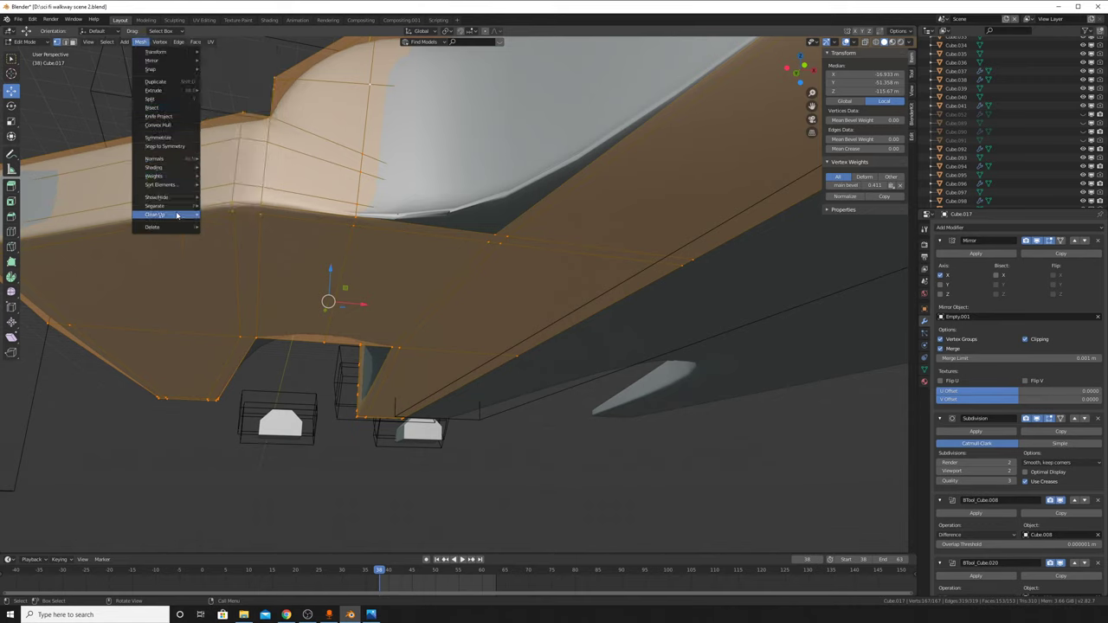
mouse_move(165, 215)
click(218, 214)
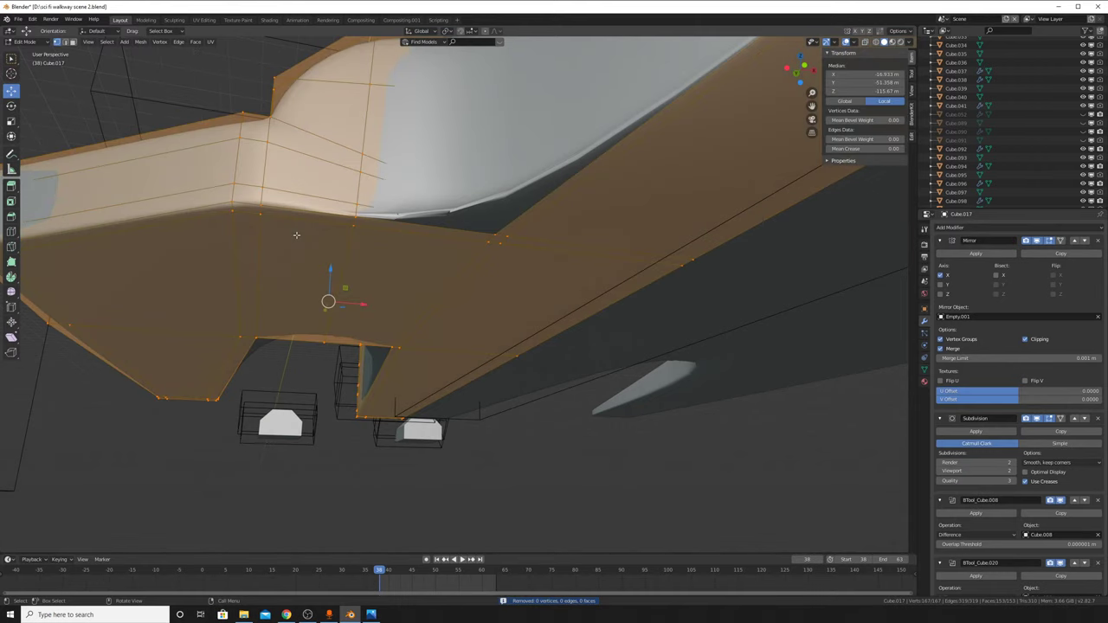
click(142, 43)
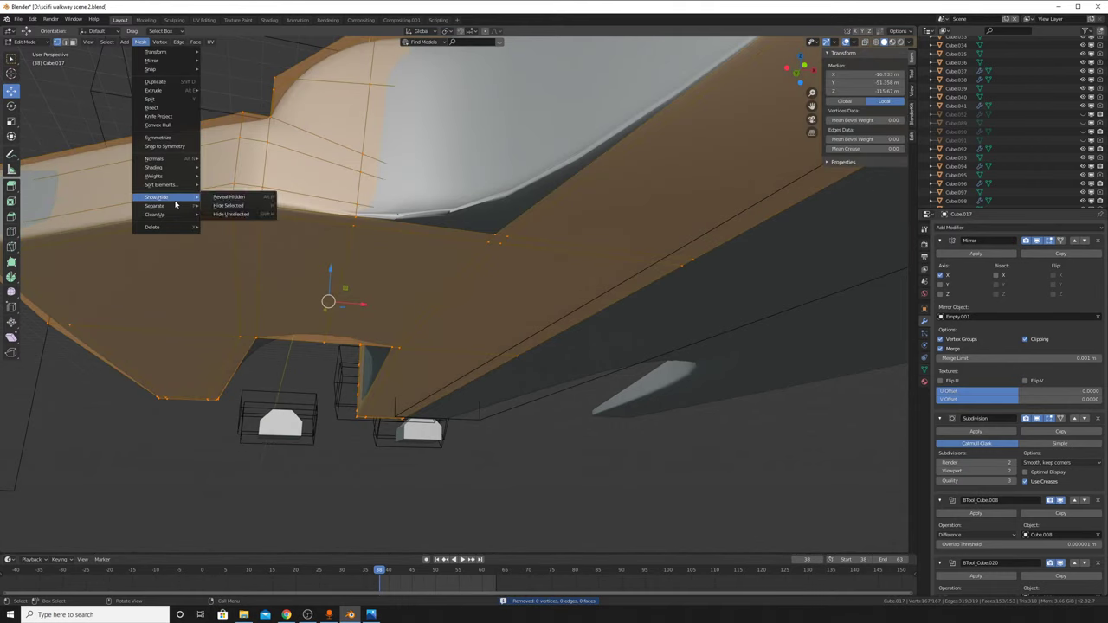
mouse_move(156, 214)
click(233, 283)
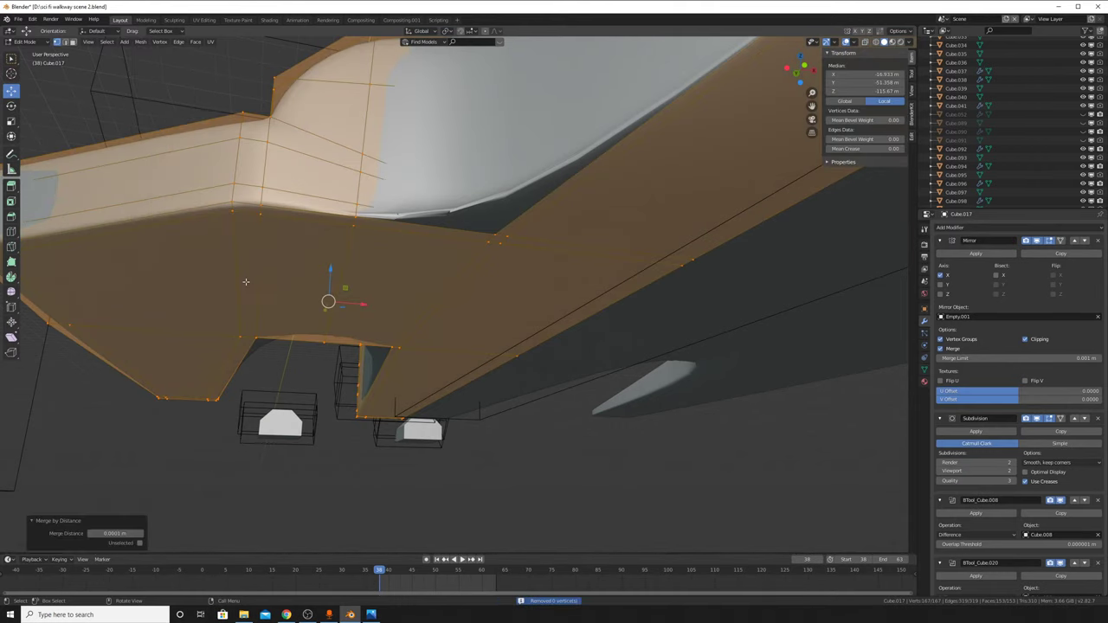
Step: Select a vertex on the hull's lower rim with X-ray on and start moving it
middle_drag(346, 251, 485, 286)
scroll(523, 304, up, 5)
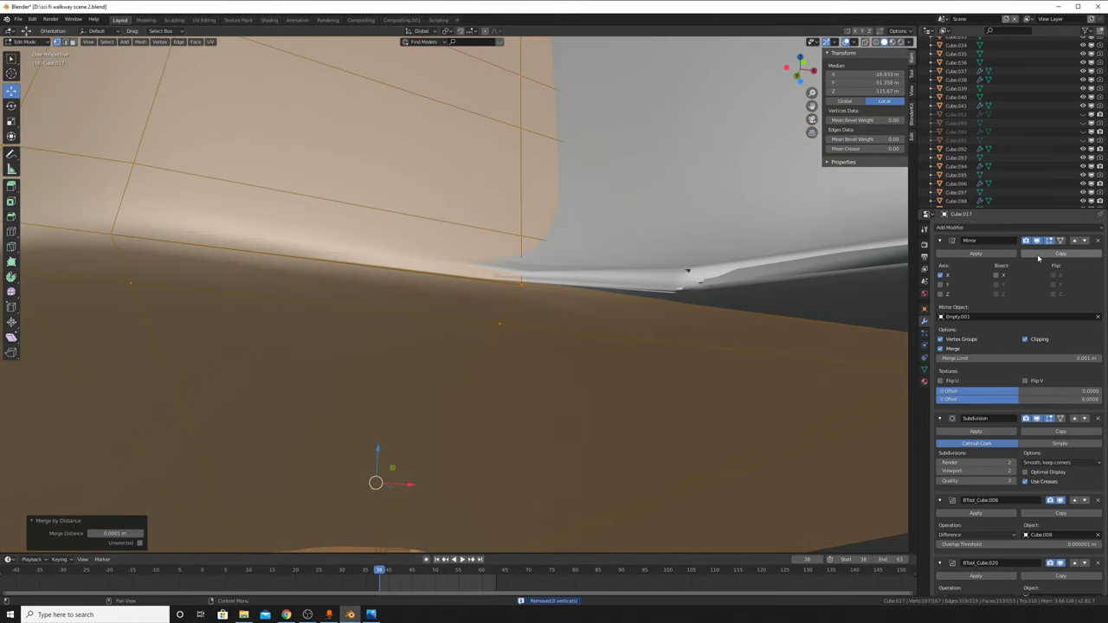
click(1037, 418)
middle_drag(520, 347, 485, 295)
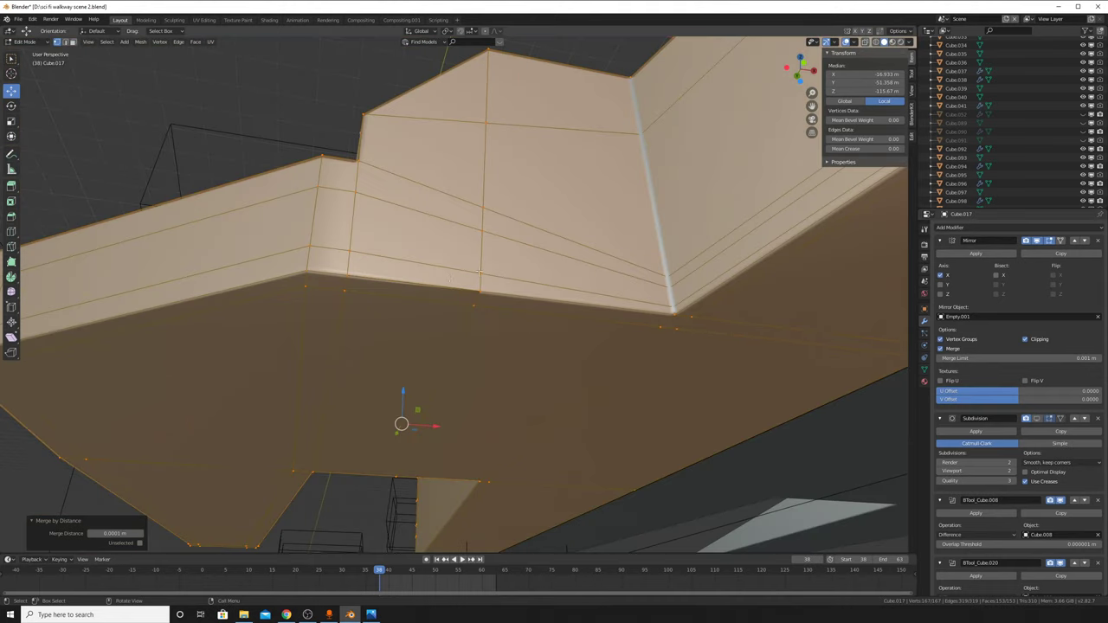
click(492, 290)
key(alt+z)
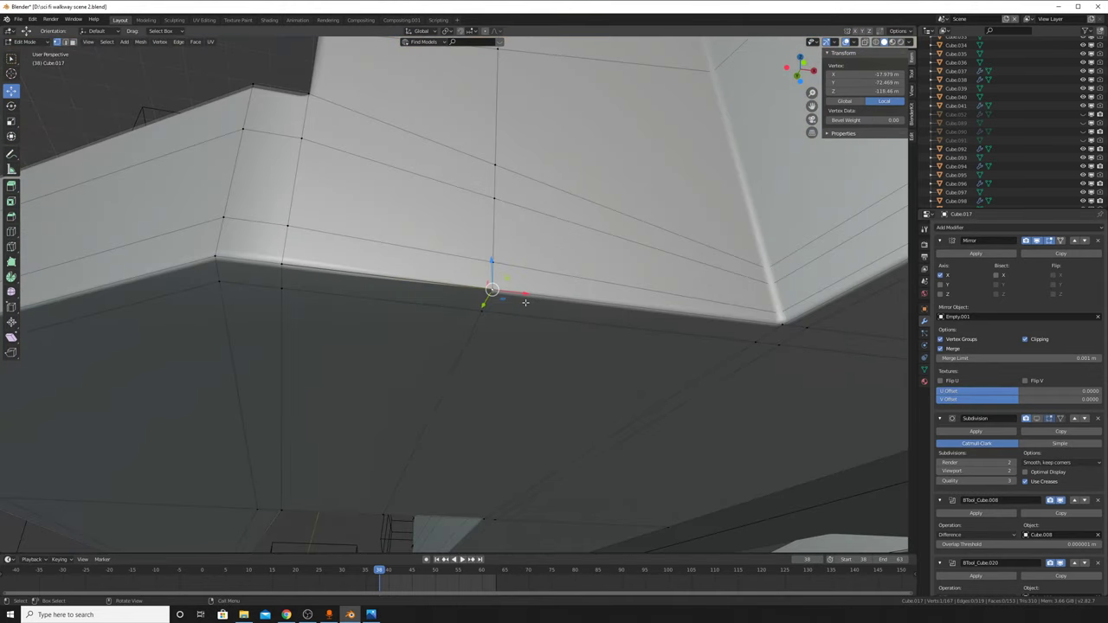
key(g)
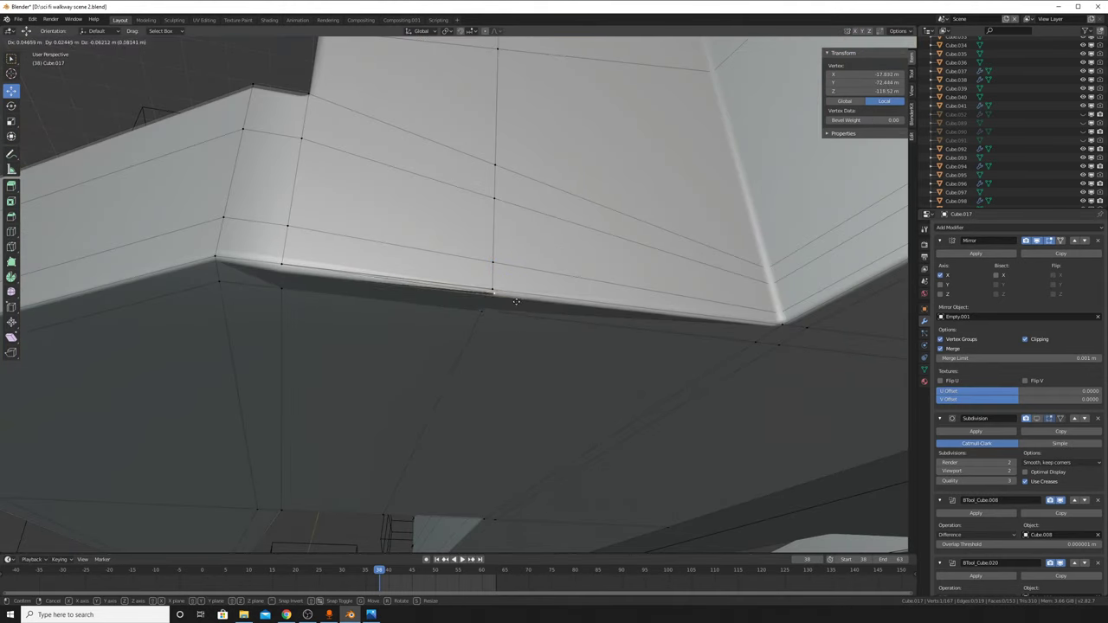
right_click(510, 302)
key(g)
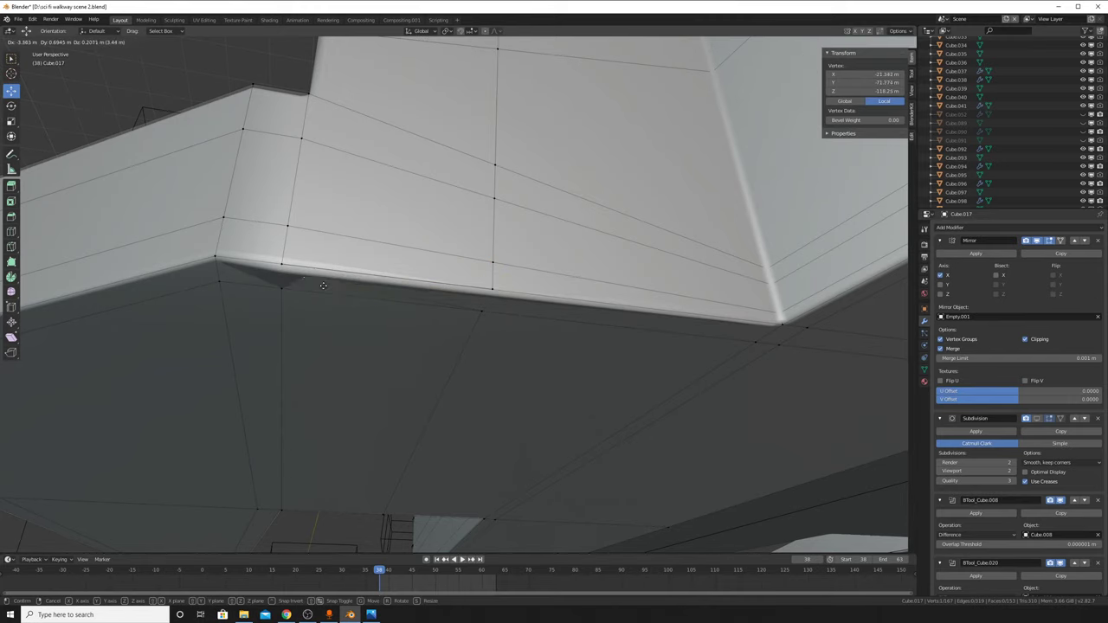
Step: Grab the rim vertex and drop it at its new position on the seam
right_click(433, 291)
key(g)
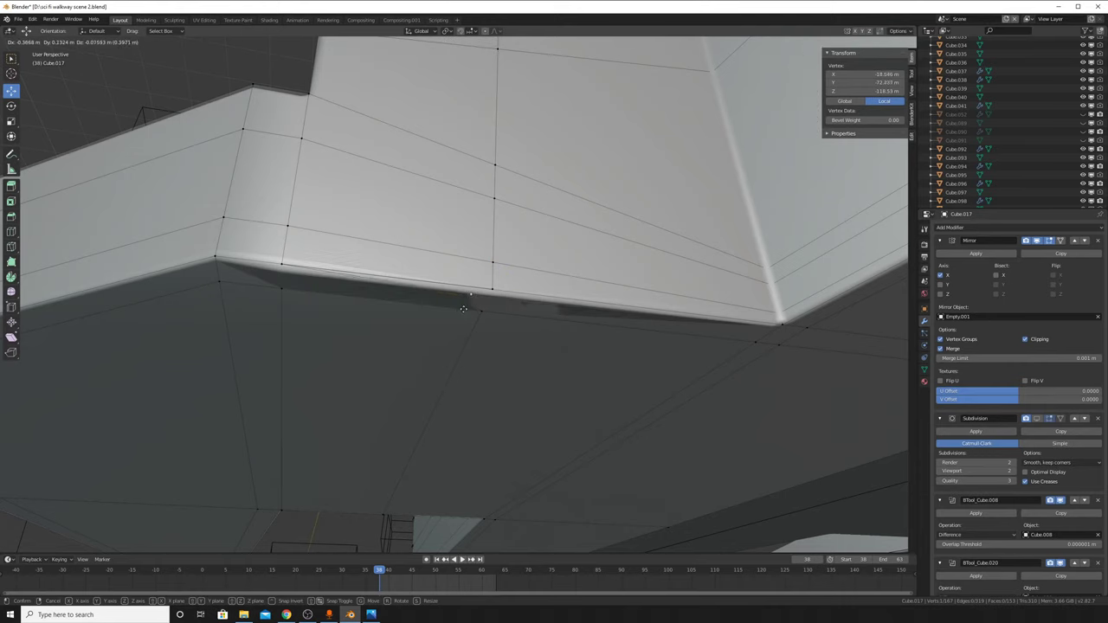
click(446, 309)
Step: Dissolve the stray rim edge next to the moved vertex
click(285, 268)
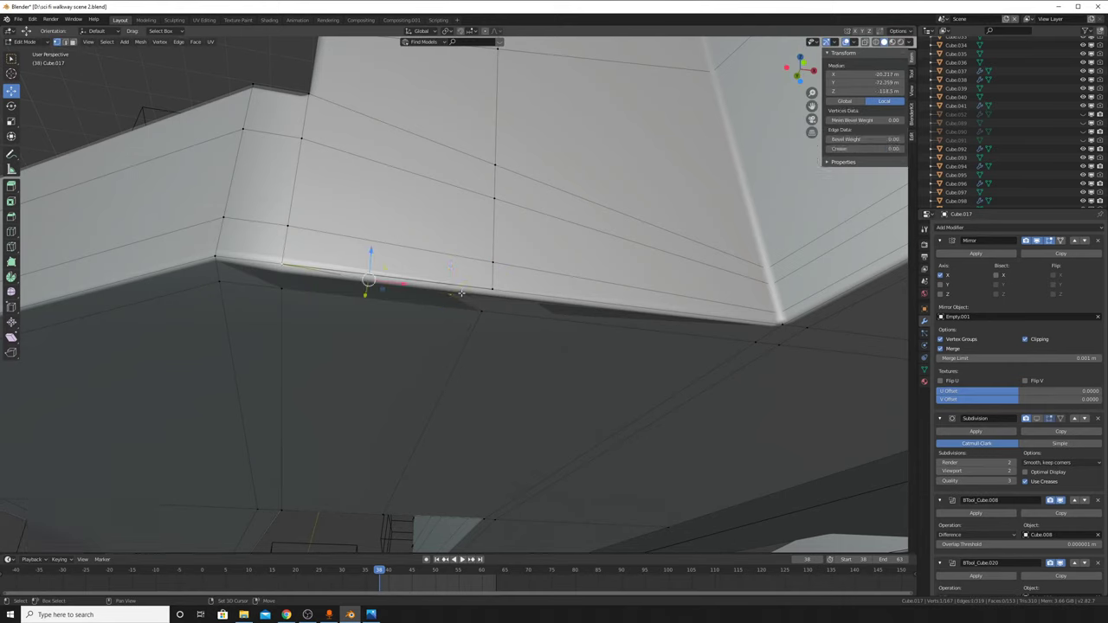
shift+click(399, 265)
key(x)
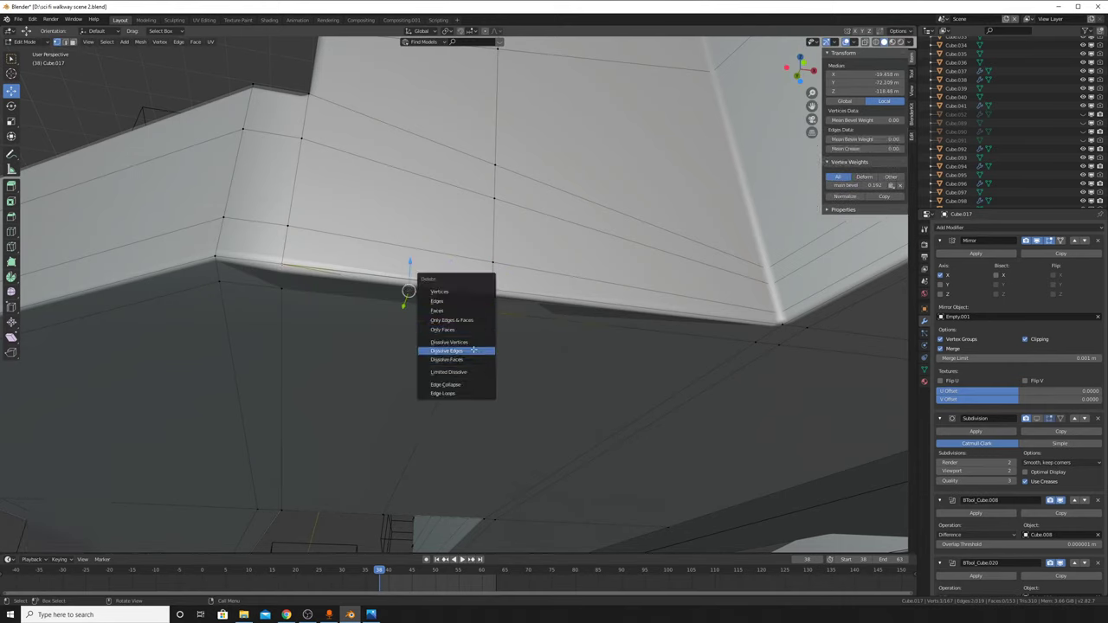
click(473, 350)
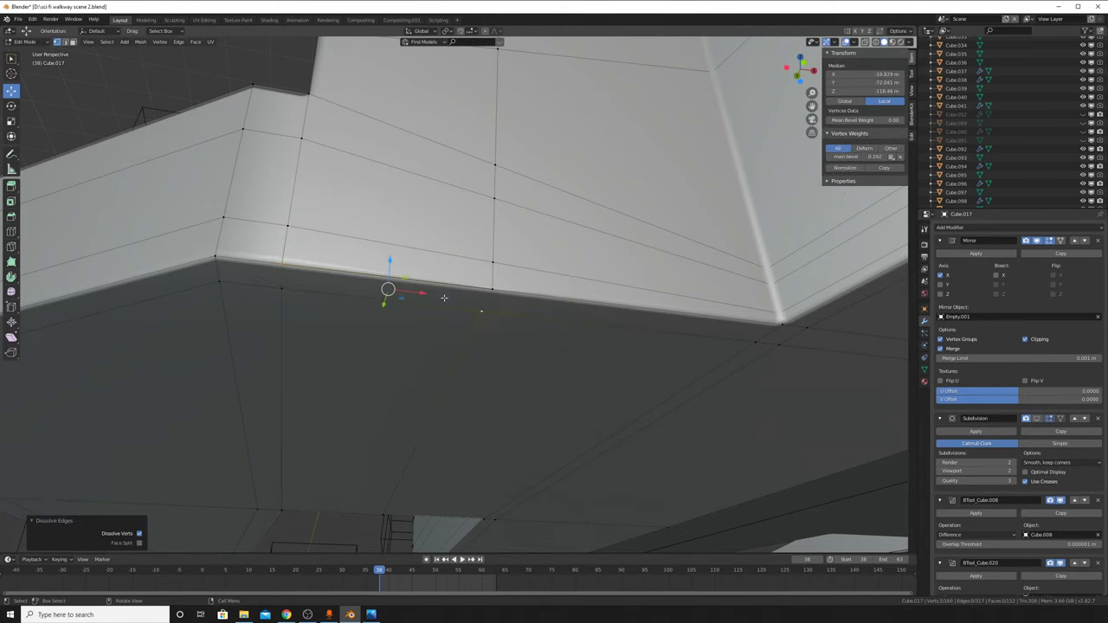
Step: Deselect everything, toggle the subdivision preview back on, and view the whole ship
click(482, 311)
shift+click(491, 288)
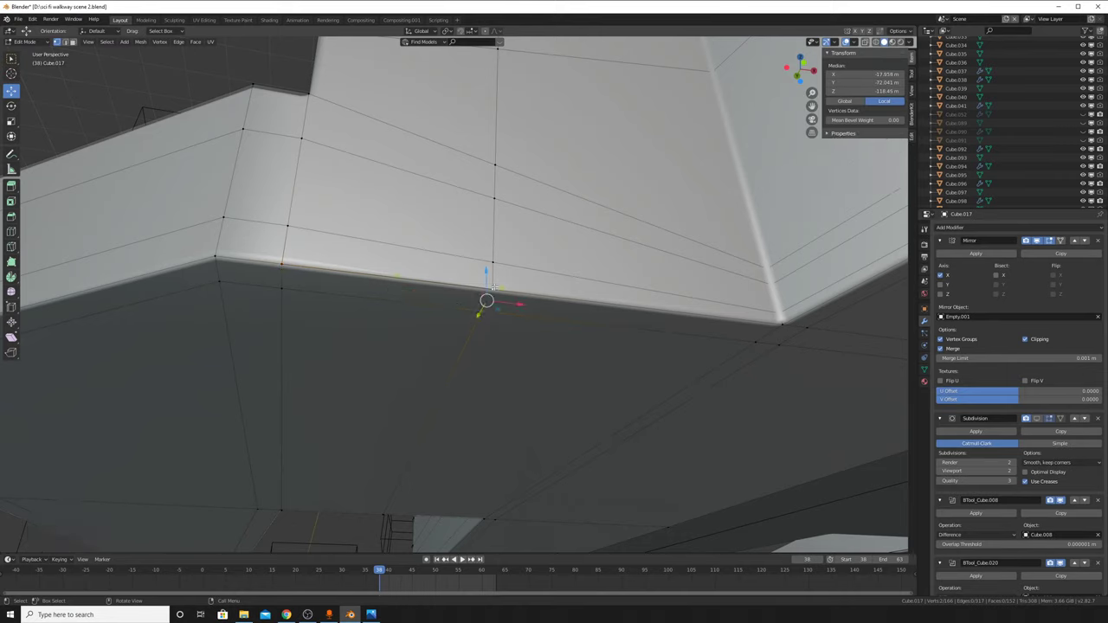
key(alt+a)
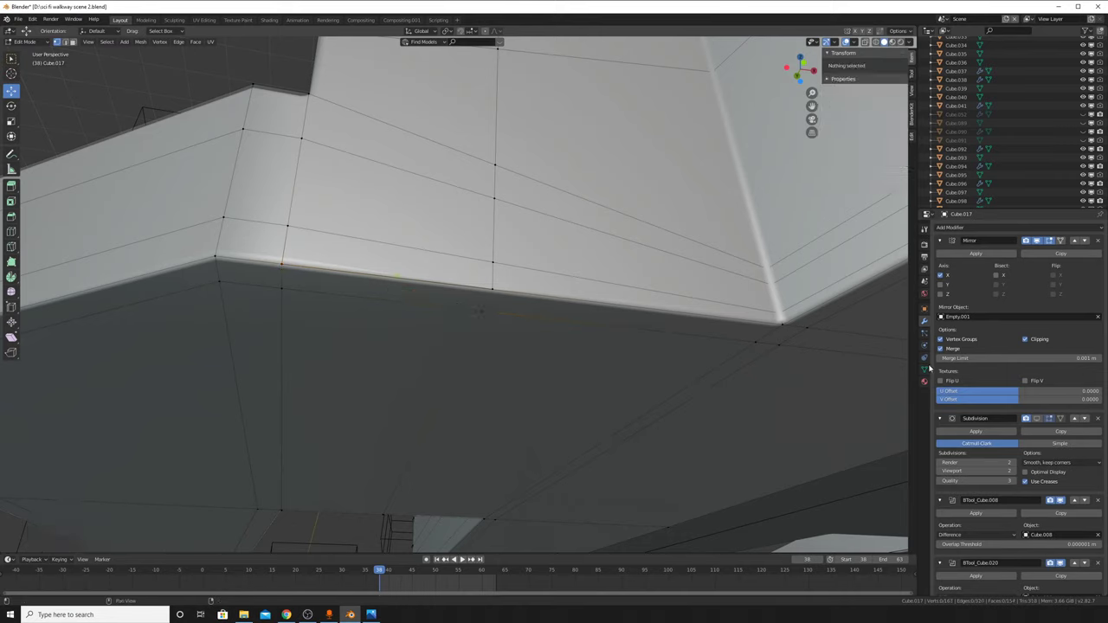
click(1038, 419)
click(1038, 420)
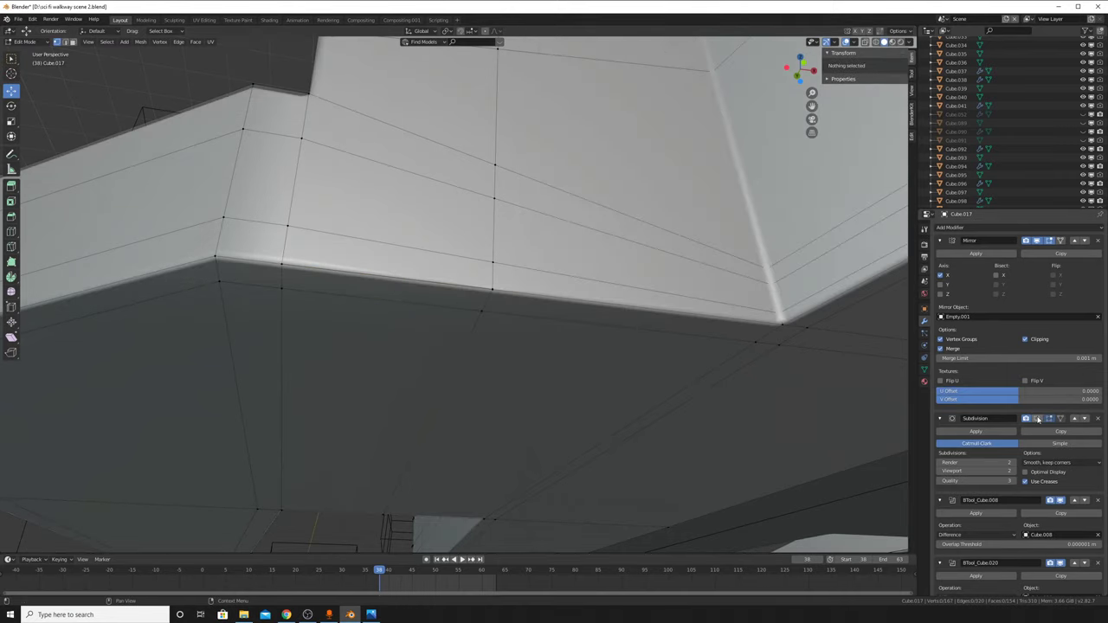
click(1038, 420)
middle_drag(468, 260, 529, 359)
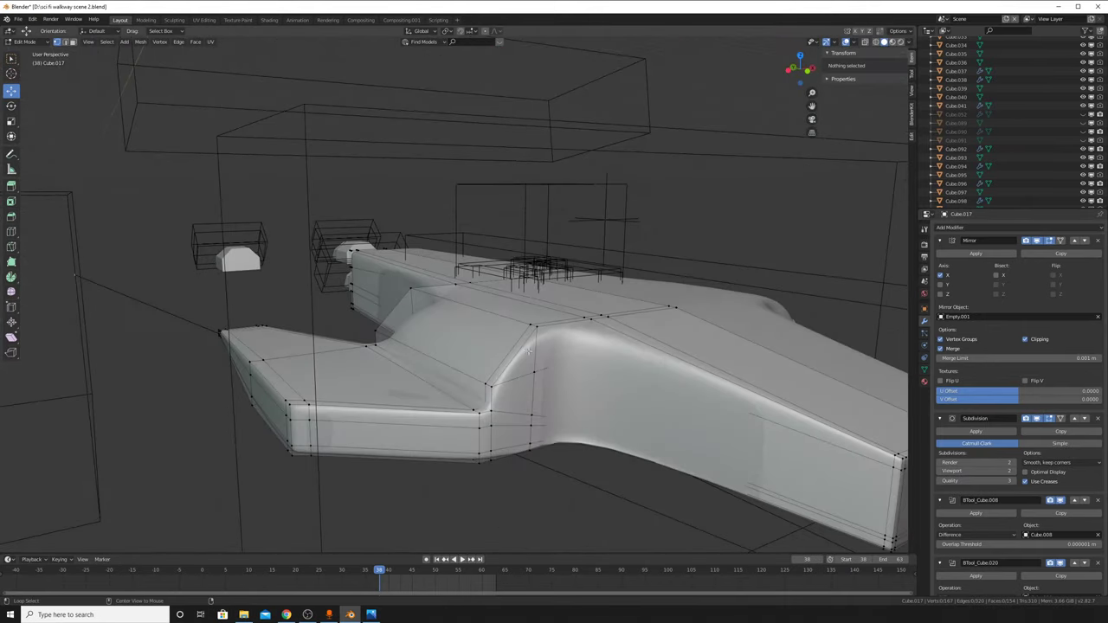
Step: Select a vertex under the hull and turn off the subdivision preview to see raw geometry
click(529, 360)
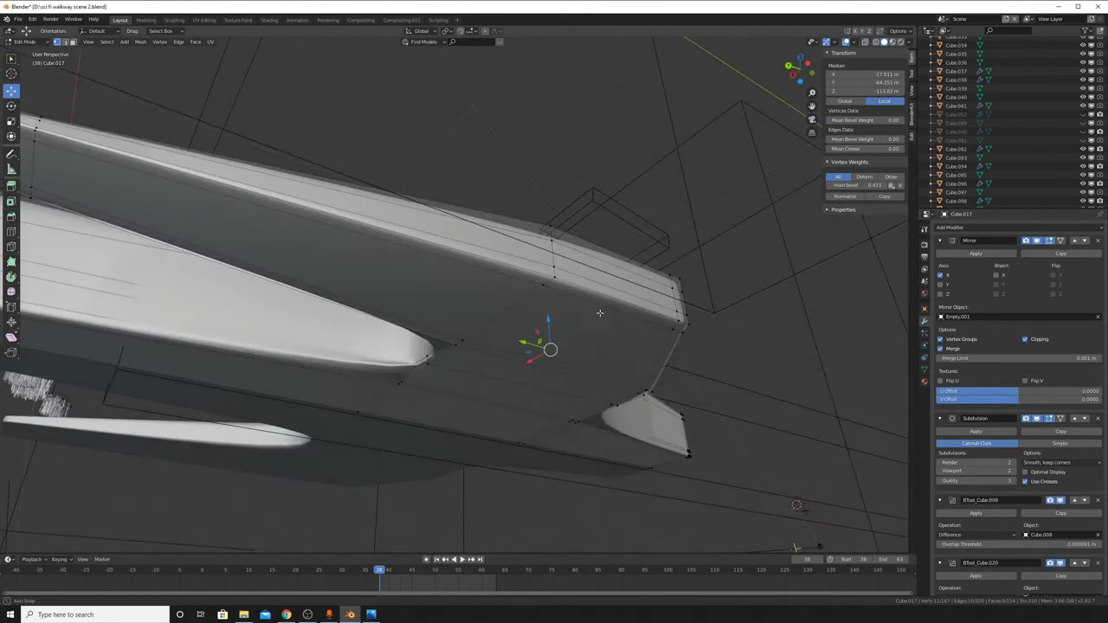
mouse_move(532, 384)
middle_down()
mouse_move(634, 287)
mouse_move(638, 324)
mouse_move(574, 413)
middle_up()
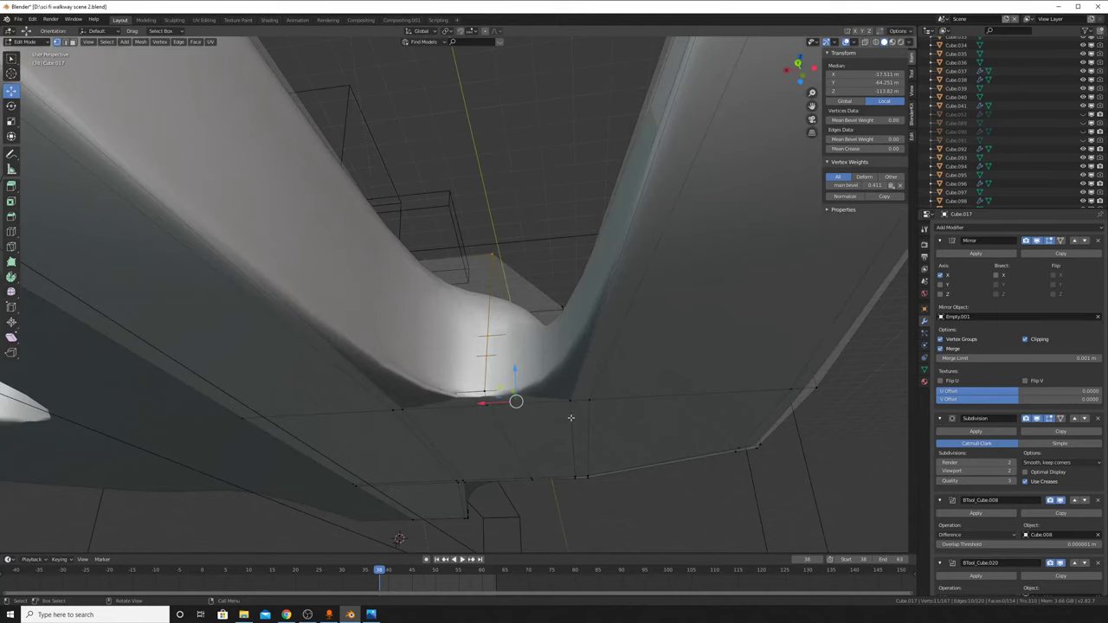
click(1038, 419)
middle_drag(693, 346, 703, 295)
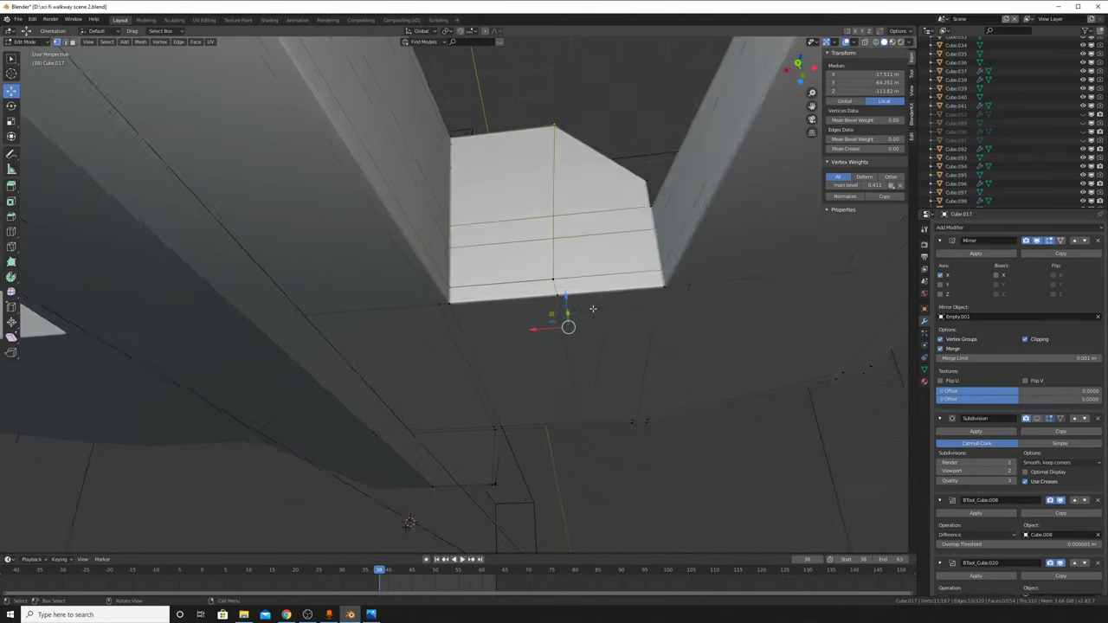
scroll(703, 285, up, 3)
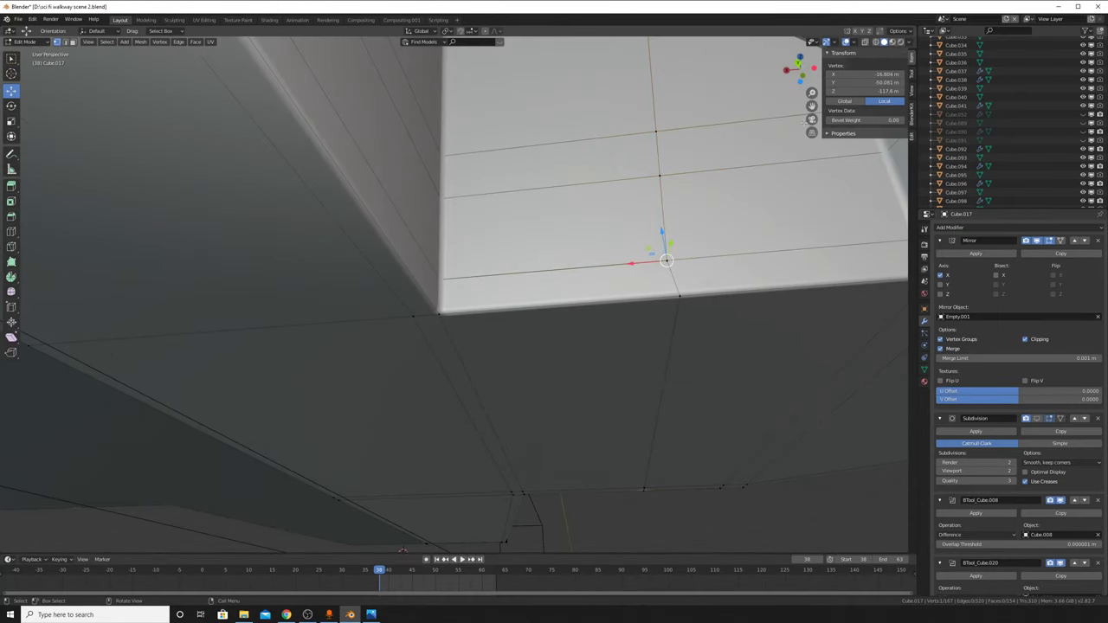
Step: Nudge the underside vertex slightly with a few small grabs
key(g)
click(778, 250)
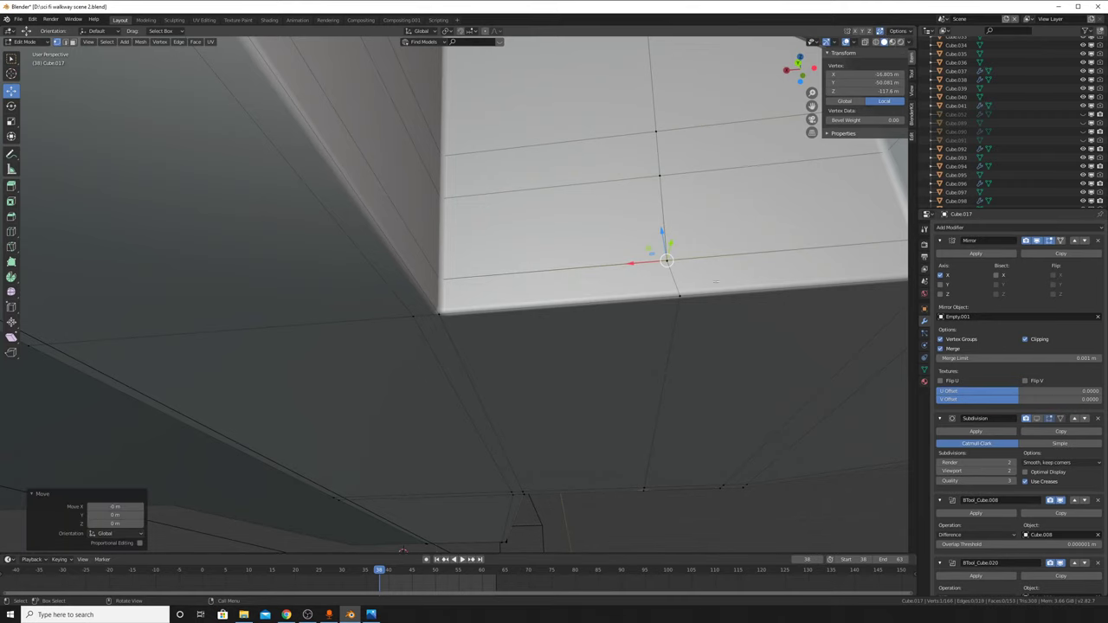
key(g)
click(710, 279)
scroll(709, 279, up, 2)
scroll(710, 279, up, 2)
key(g)
click(697, 330)
Step: Move the vertex twice along the Y axis
mouse_move(697, 330)
middle_down()
mouse_move(634, 258)
mouse_move(622, 294)
middle_up()
key(g)
key(y)
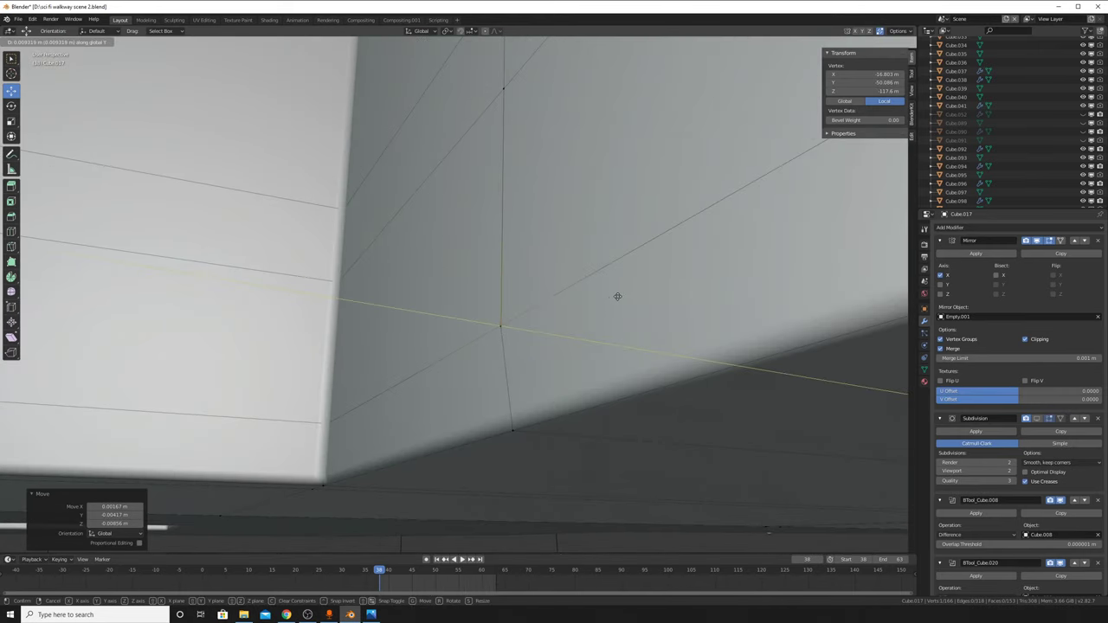
click(620, 296)
key(g)
key(y)
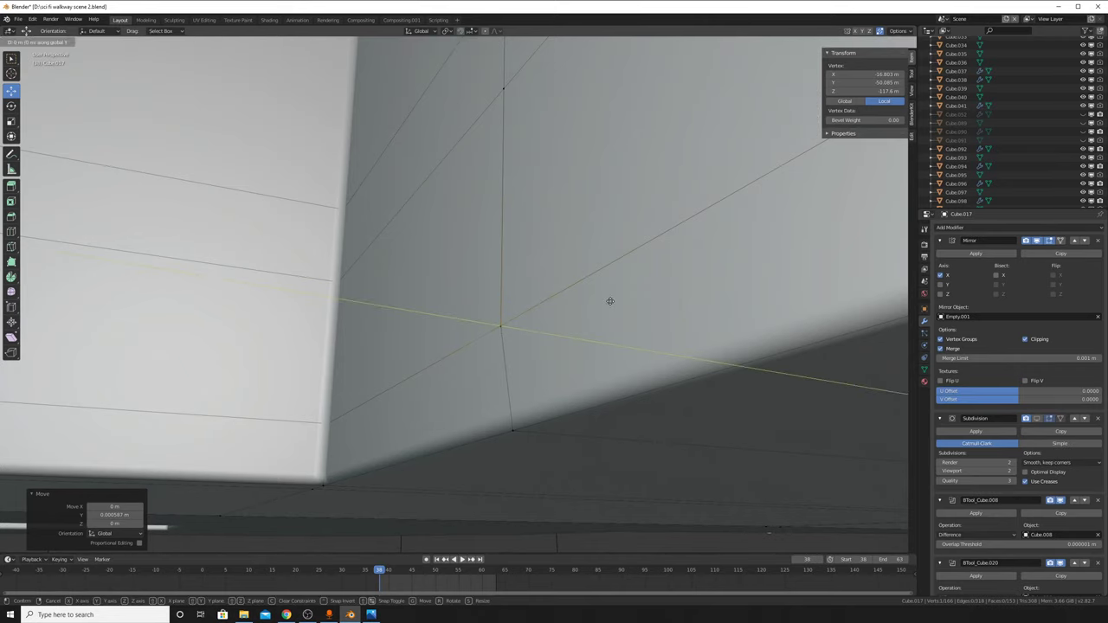
click(602, 303)
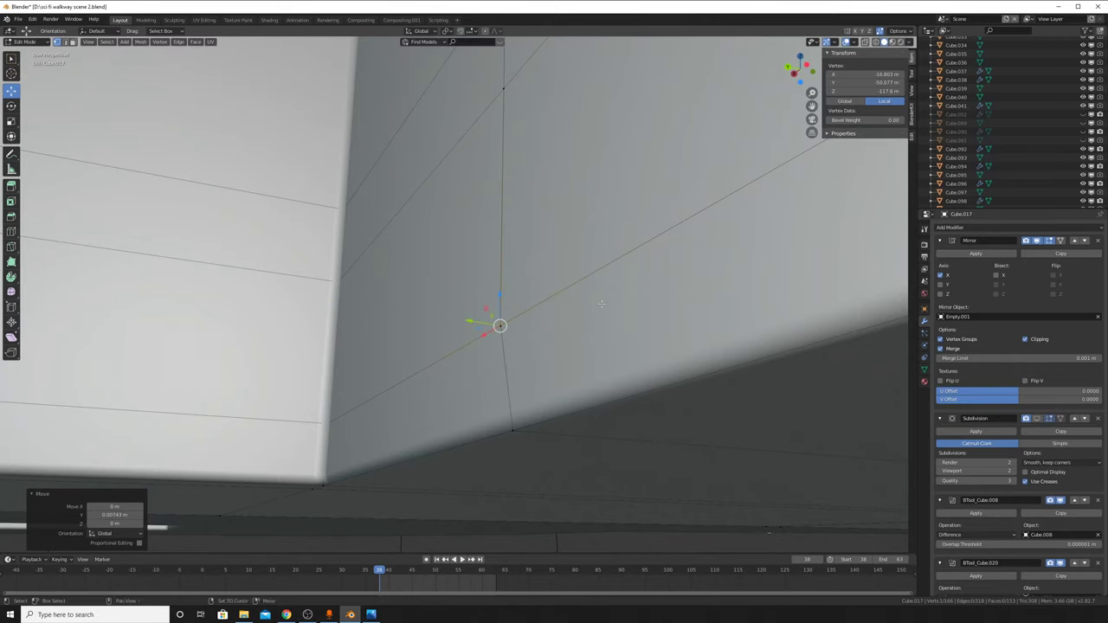
Step: Merge the two overlapping vertices At Center and slide the result slightly along its edge
shift+click(501, 327)
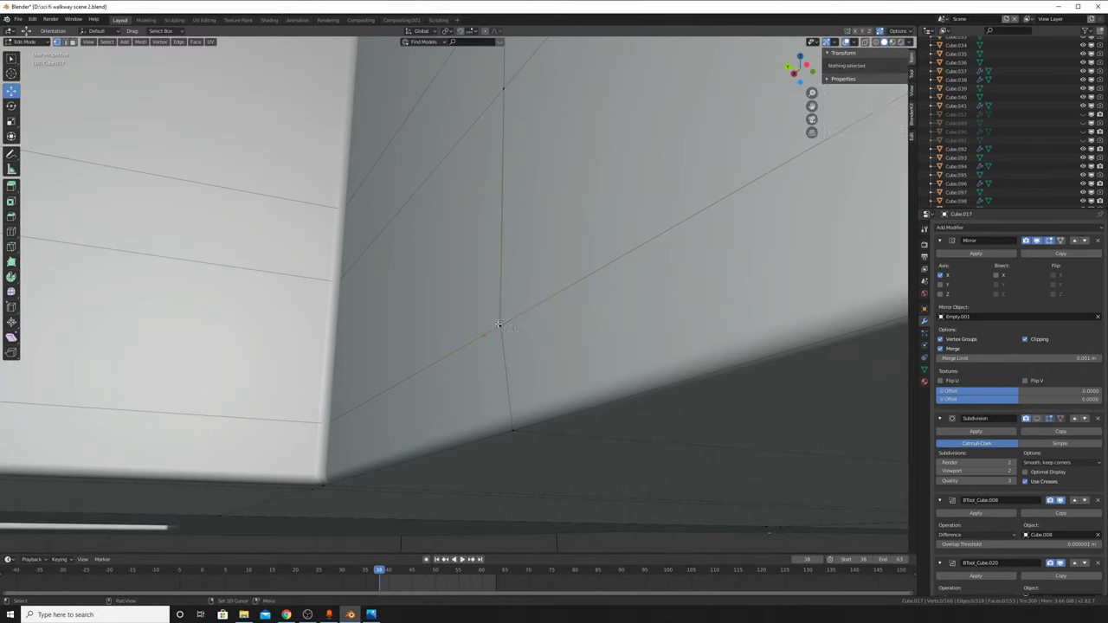
shift+click(500, 326)
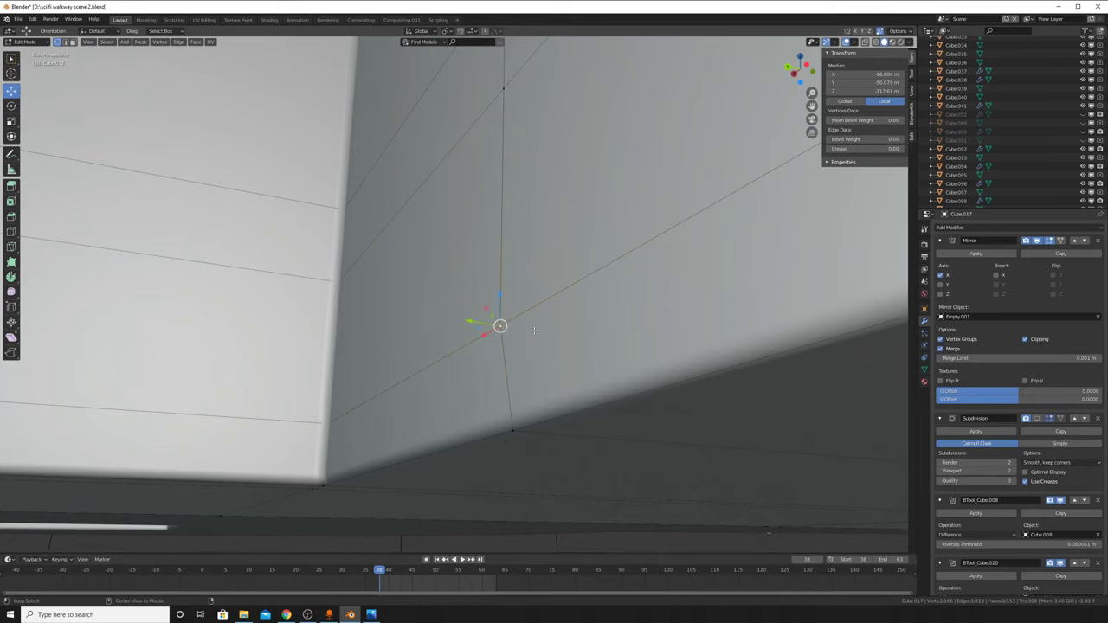
key(m)
click(539, 348)
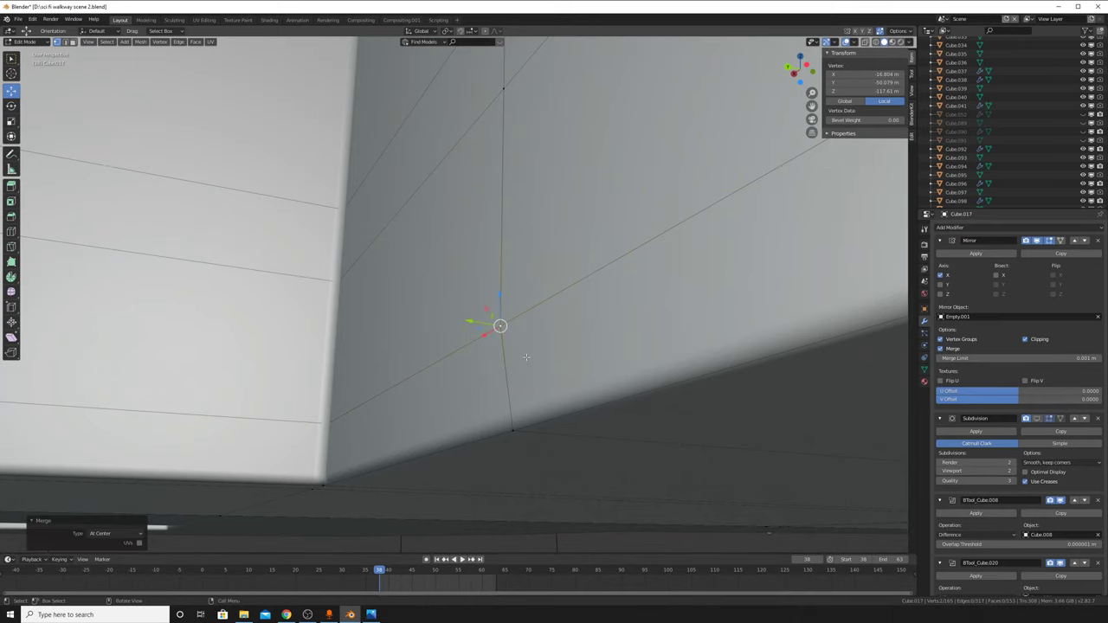
scroll(520, 334, down, 5)
key(shift+v)
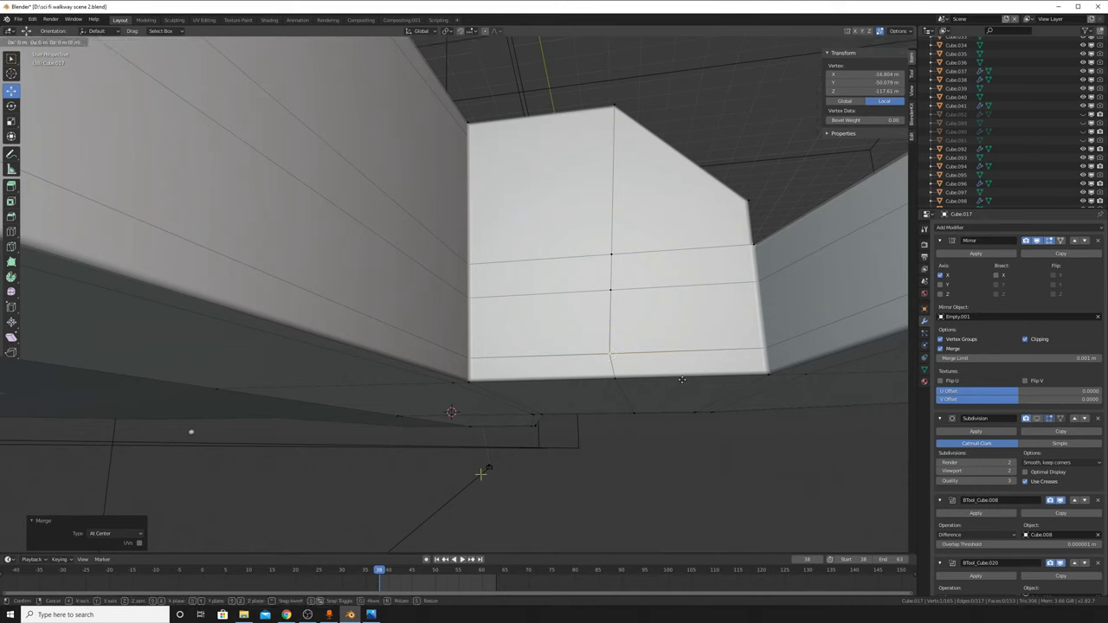
click(690, 378)
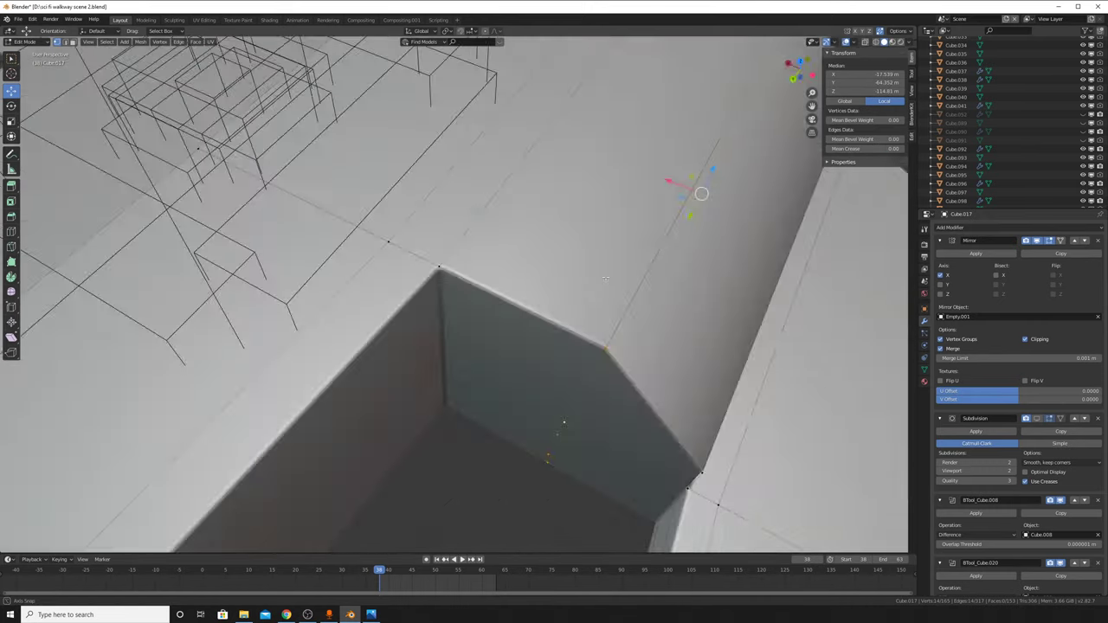
Step: Edge-slide the wall's edge path up the hull wall
scroll(503, 363, down, 5)
mouse_move(481, 474)
middle_down()
mouse_move(522, 253)
mouse_move(493, 319)
middle_up()
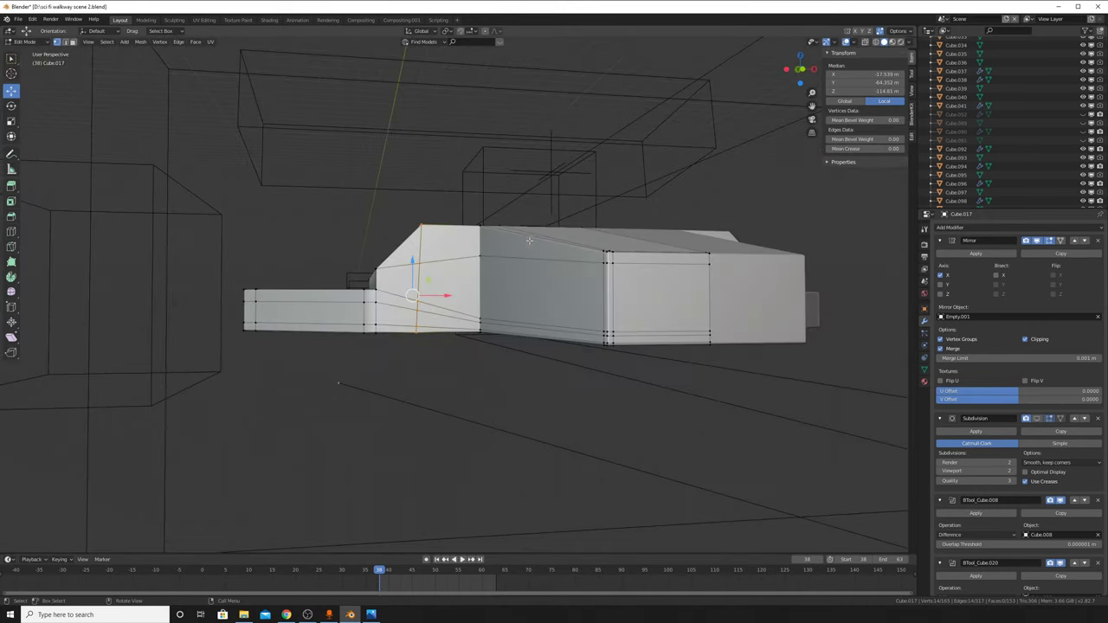
scroll(493, 319, up, 3)
click(494, 334)
scroll(495, 334, down, 4)
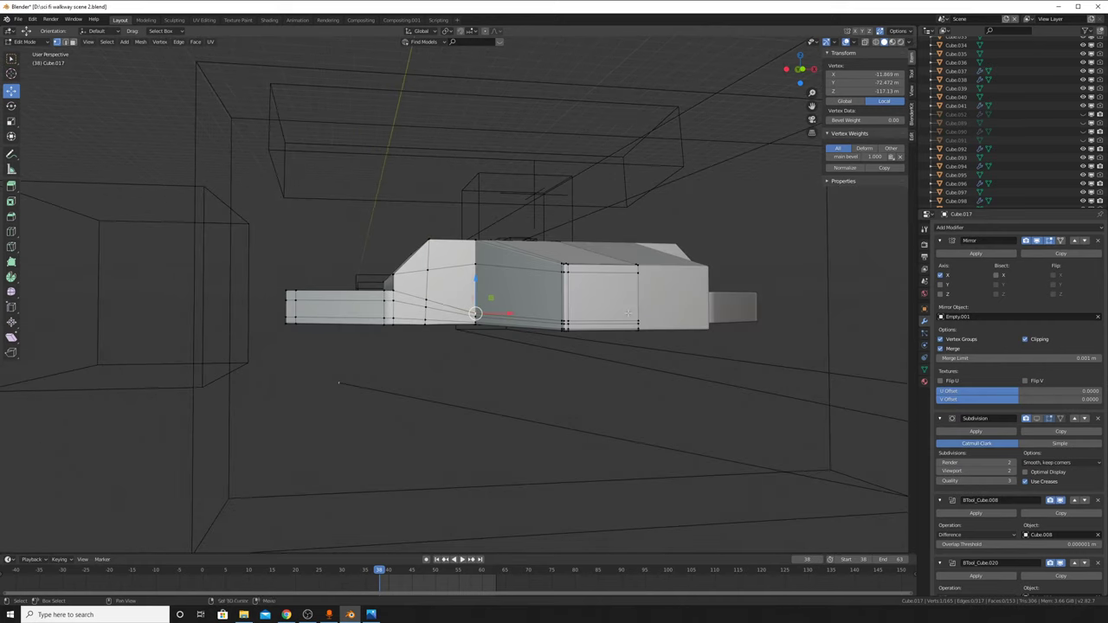
scroll(724, 332, up, 2)
click(724, 332)
scroll(724, 332, up, 2)
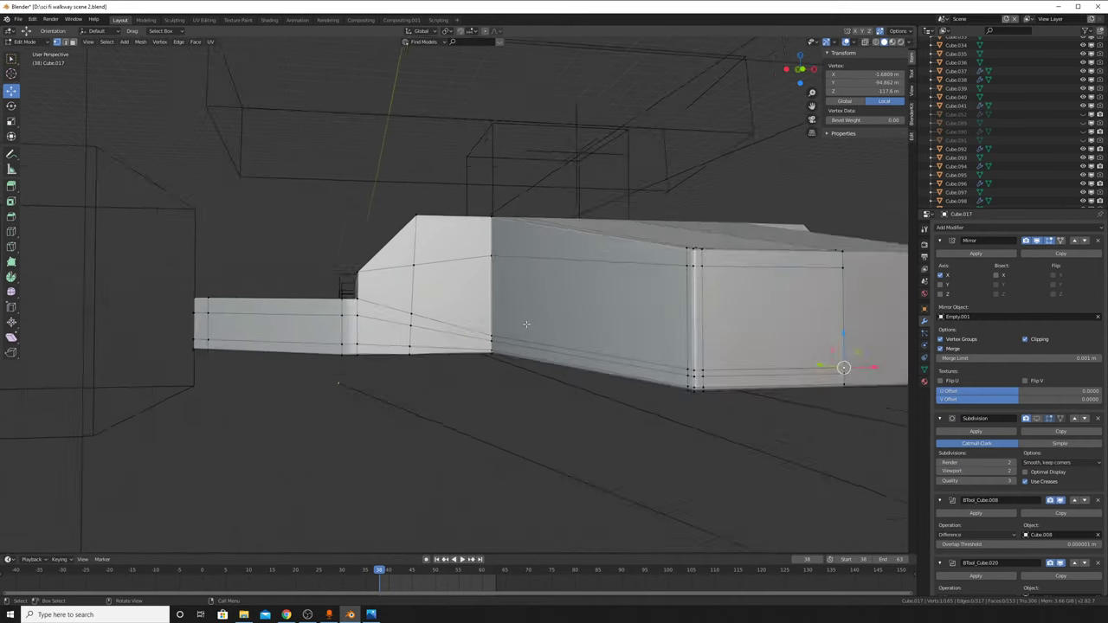
scroll(606, 338, up, 2)
ctrl+click(506, 347)
key(g)
key(g)
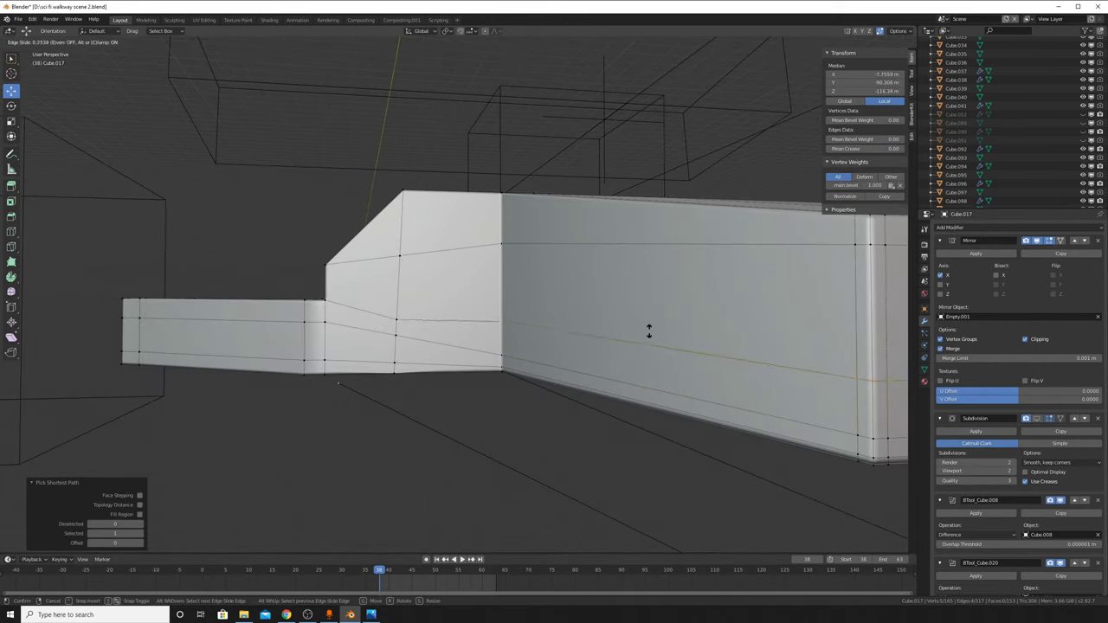
click(649, 329)
key(g)
key(g)
click(535, 183)
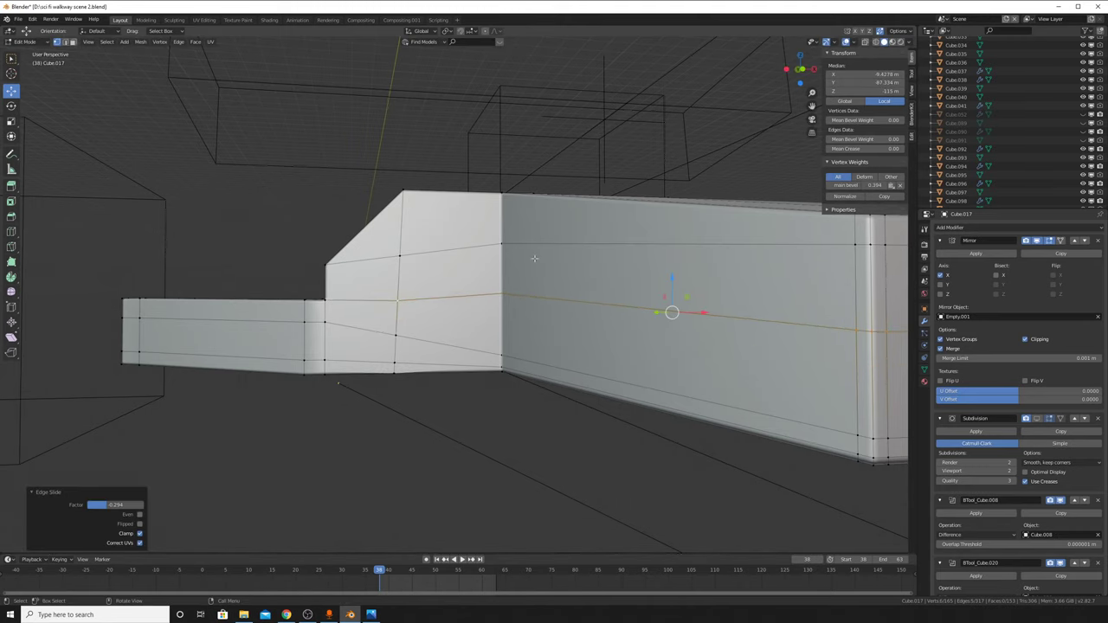
Step: Edge-slide two horizontal edge loops along the box face
click(501, 296)
mouse_move(502, 296)
middle_down()
mouse_move(542, 316)
mouse_move(737, 307)
middle_up()
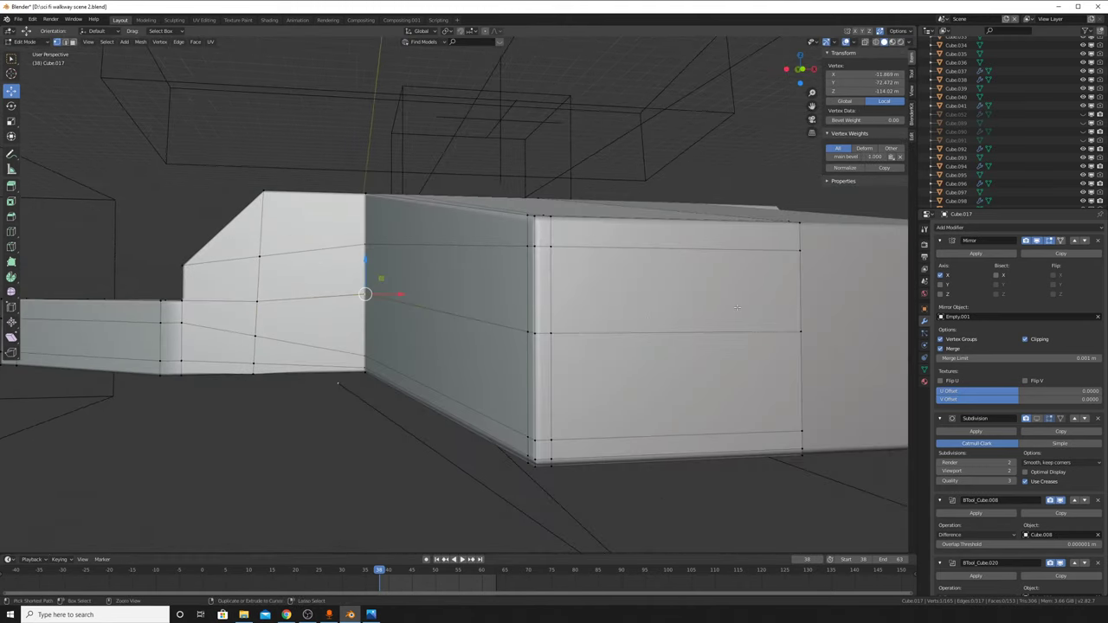
alt+click(805, 329)
key(g)
key(g)
click(483, 403)
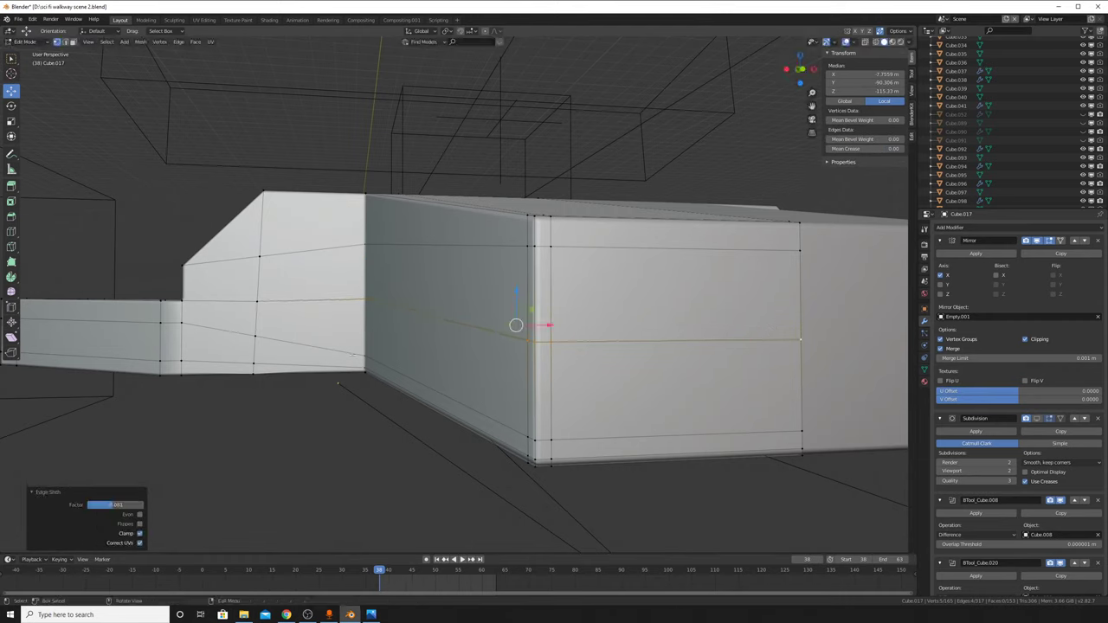
alt+click(261, 337)
key(g)
key(g)
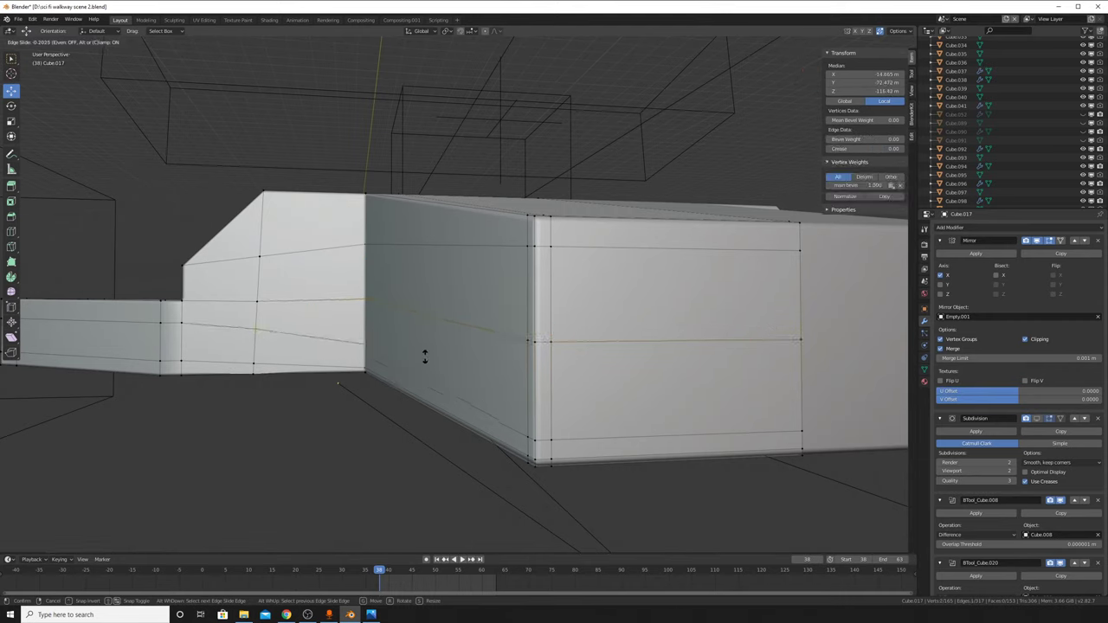
click(422, 334)
Step: Slide a sloped-section vertex along its edge and slide the bottom edge path up the face
click(255, 326)
key(g)
key(g)
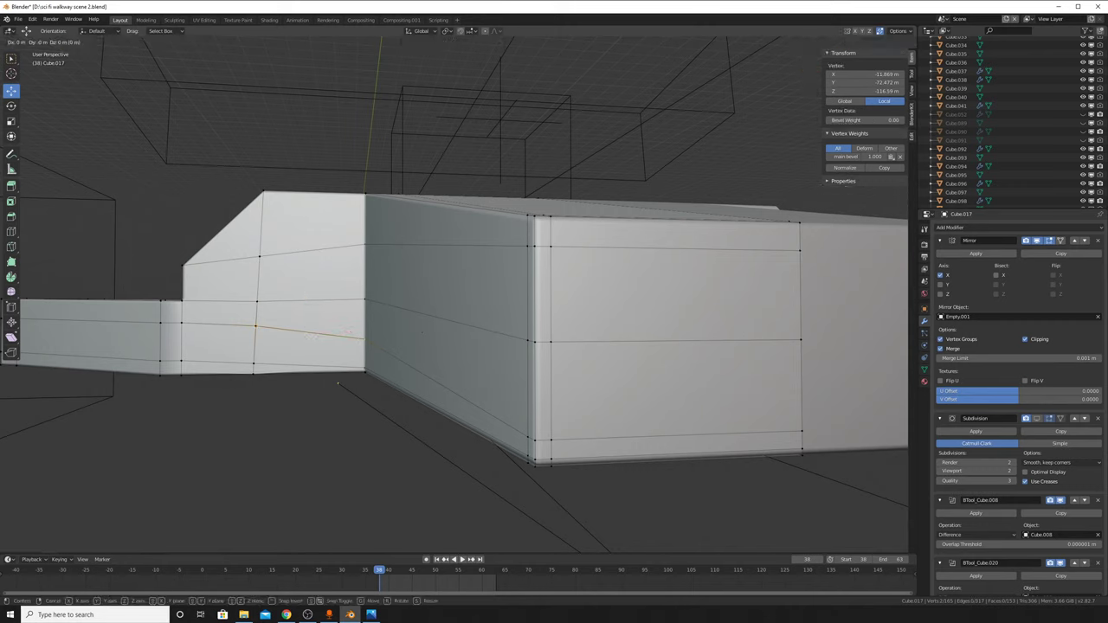
click(403, 251)
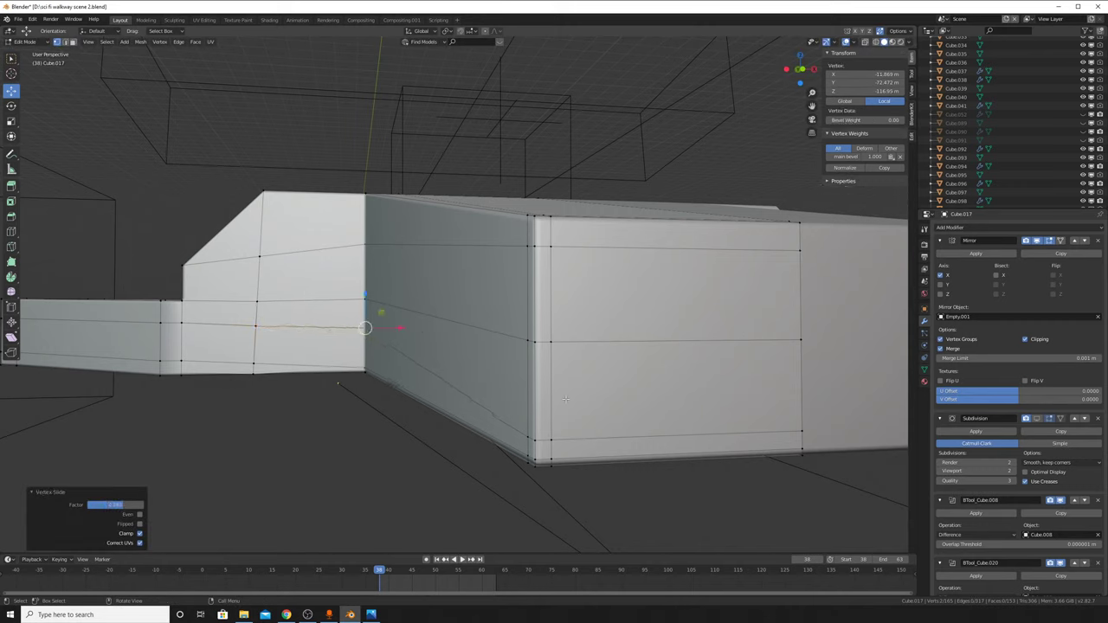
click(526, 440)
ctrl+click(786, 425)
key(g)
key(g)
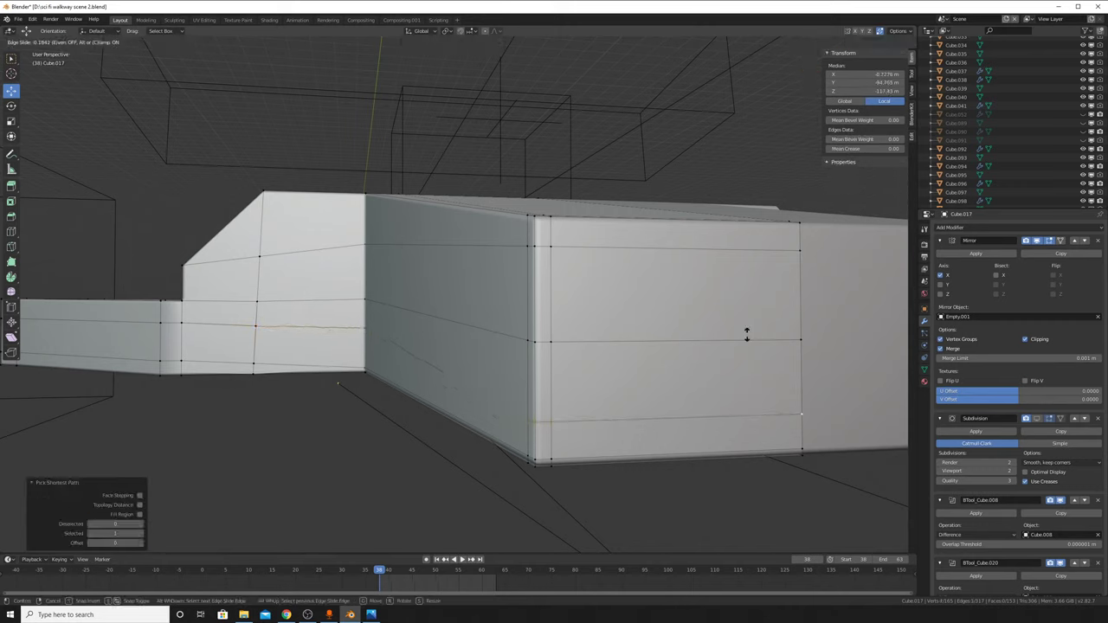
click(730, 173)
Step: Select the top edge path of the box face
middle_drag(441, 292, 529, 287)
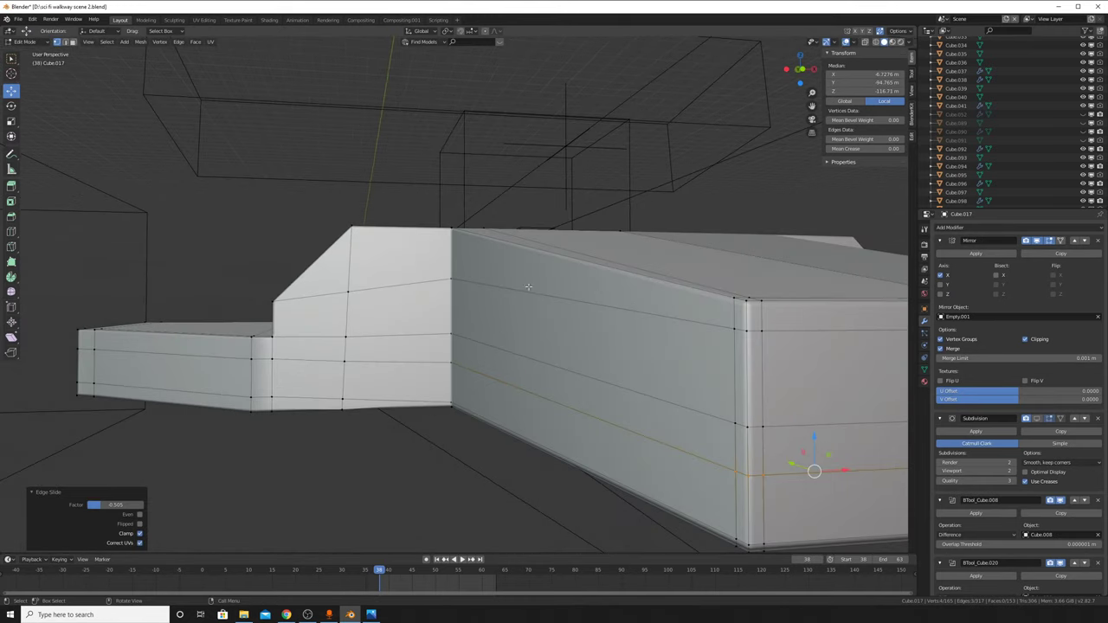
click(735, 328)
middle_drag(735, 328, 650, 303)
ctrl+click(648, 300)
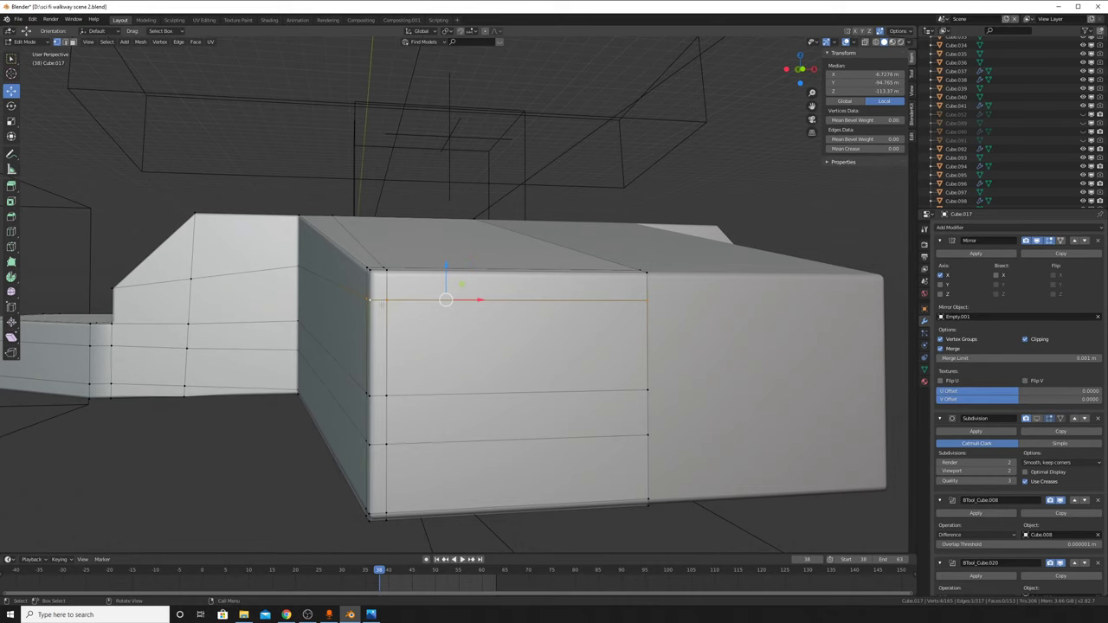
middle_drag(445, 292, 402, 304)
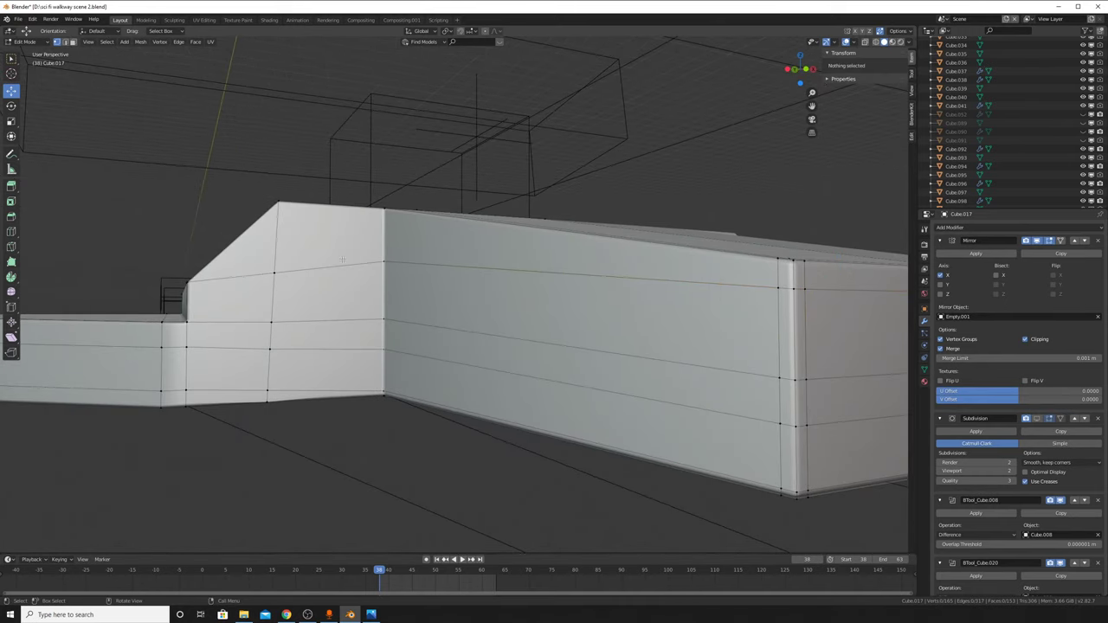
Step: Slide the slope's top-corner vertex along its edge and select the loop across the raised section
middle_drag(456, 273, 485, 329)
click(491, 336)
key(shift+v)
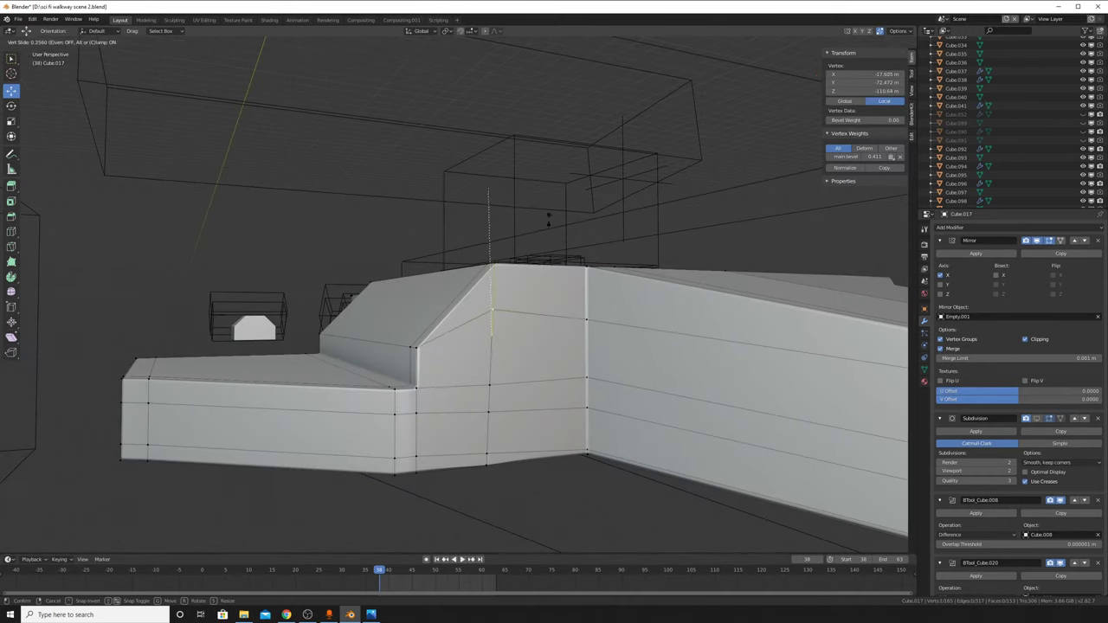
click(537, 519)
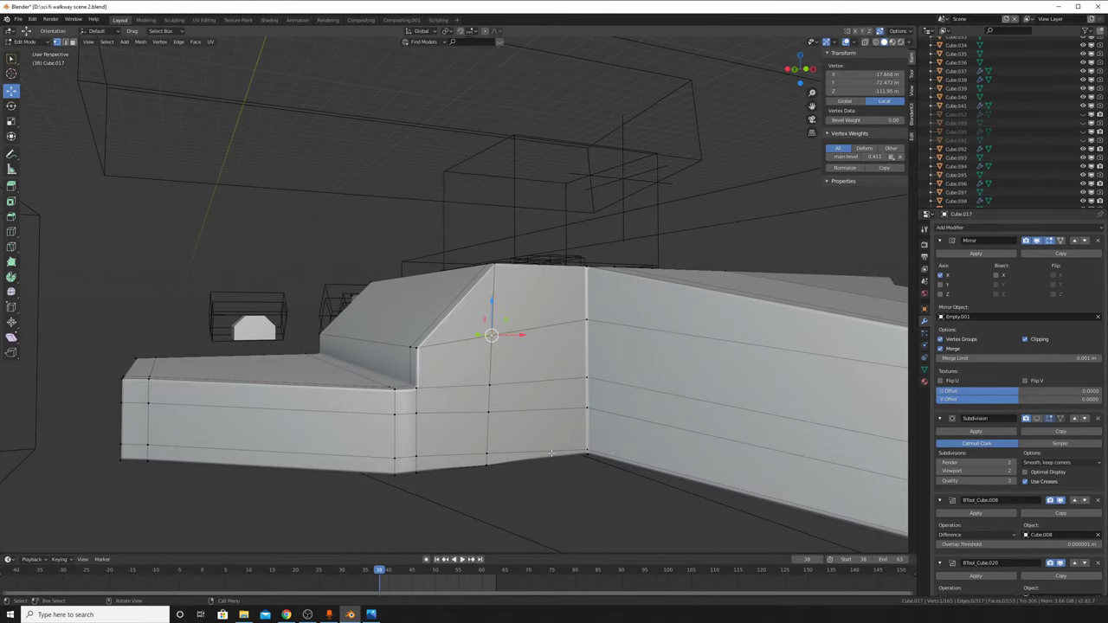
mouse_move(537, 520)
middle_down()
mouse_move(461, 367)
mouse_move(474, 365)
middle_up()
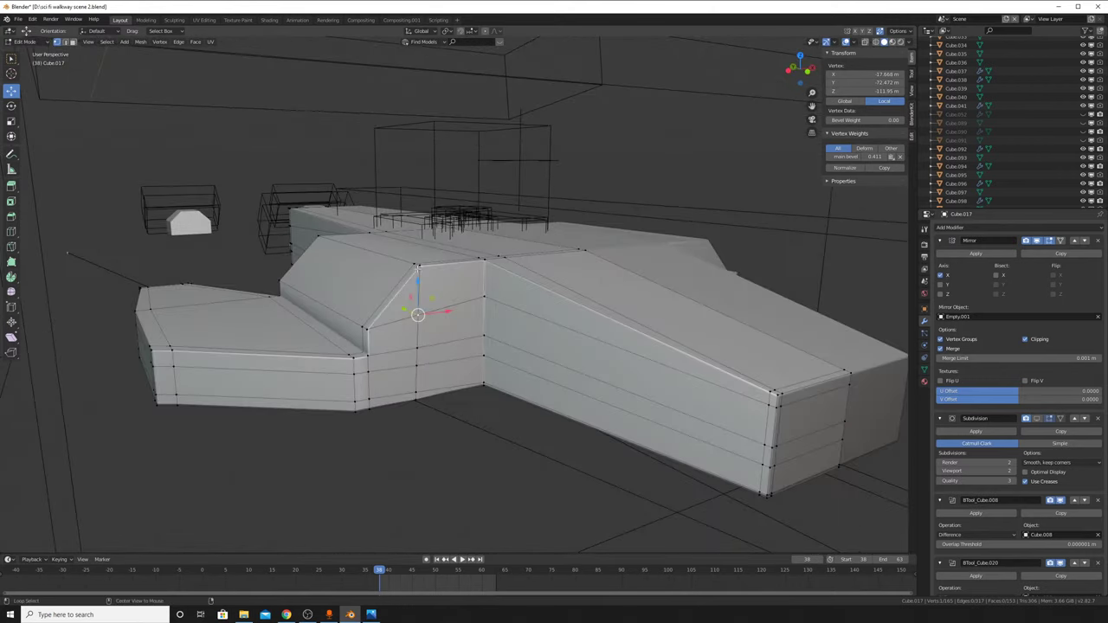
shift+click(366, 329)
mouse_move(372, 321)
middle_down()
mouse_move(598, 341)
mouse_move(371, 334)
mouse_move(532, 302)
middle_up()
Step: Bevel the edge loop with Ctrl+B, raising segments to about 9 for a rounded arch
key(ctrl+b)
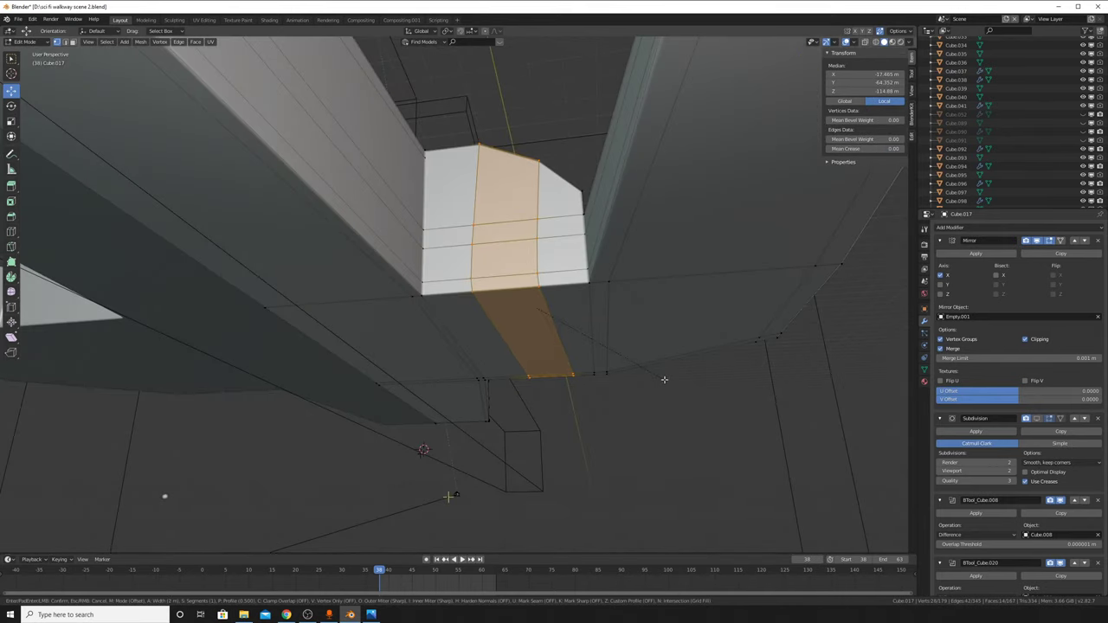
scroll(671, 386, up, 3)
scroll(671, 385, up, 2)
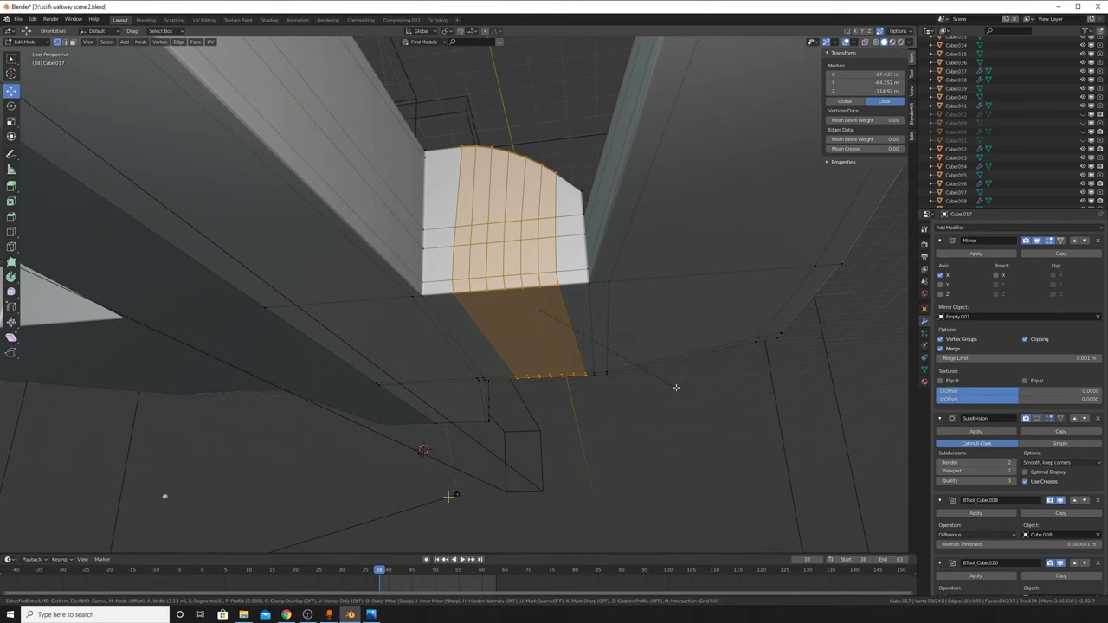
scroll(677, 387, up, 1)
scroll(678, 388, up, 2)
click(677, 387)
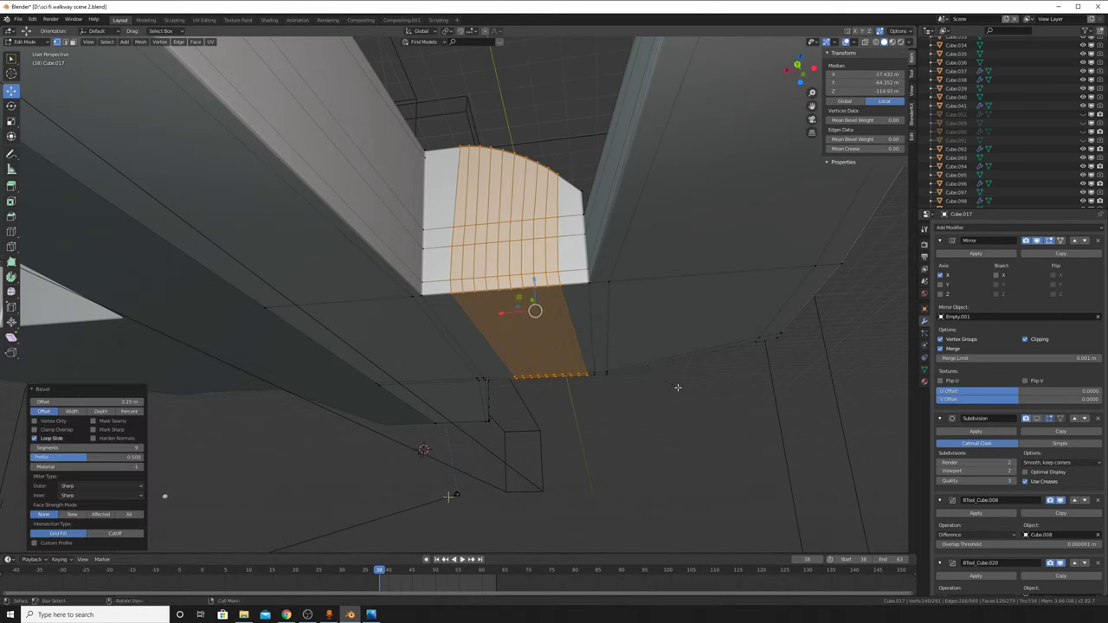
Step: Inspect the hull in Object Mode with the smoothed subdivision result shown
middle_drag(677, 387, 534, 435)
key(Tab)
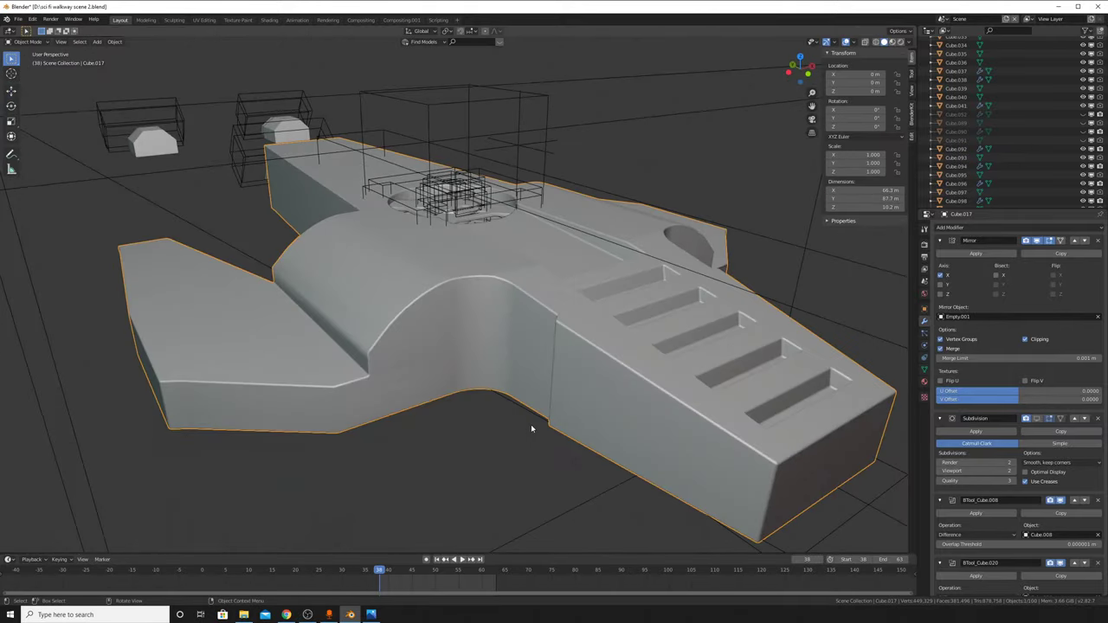
scroll(531, 425, up, 5)
middle_drag(569, 376, 638, 378)
scroll(1021, 407, down, 1)
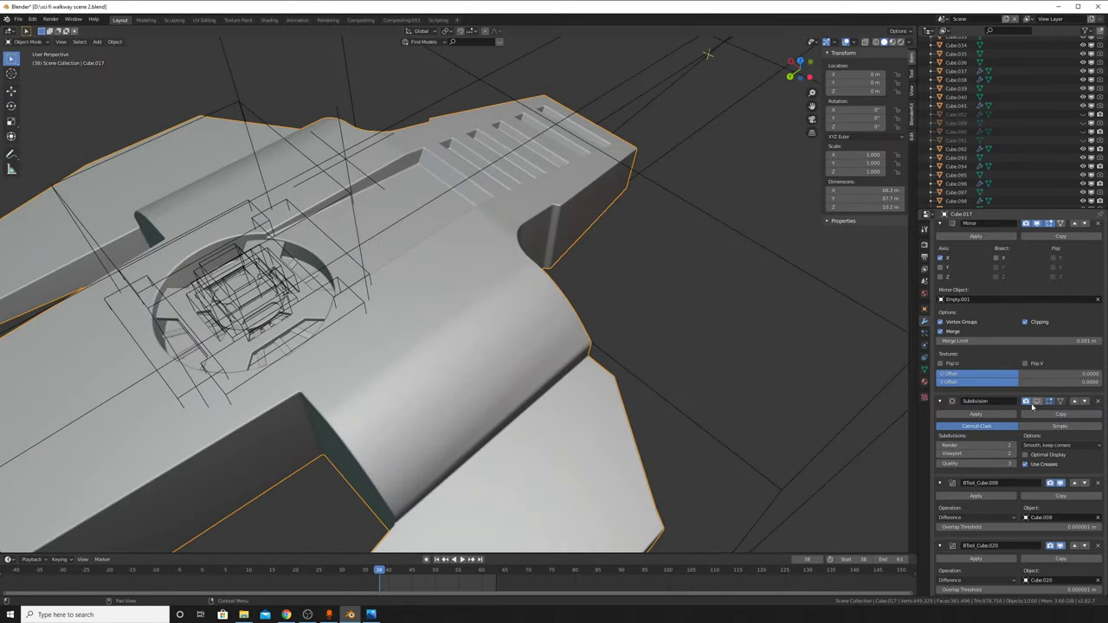
click(1037, 404)
Step: Return to Edit Mode, select the ring of beveled faces, and check the arch
key(Tab)
scroll(493, 380, up, 2)
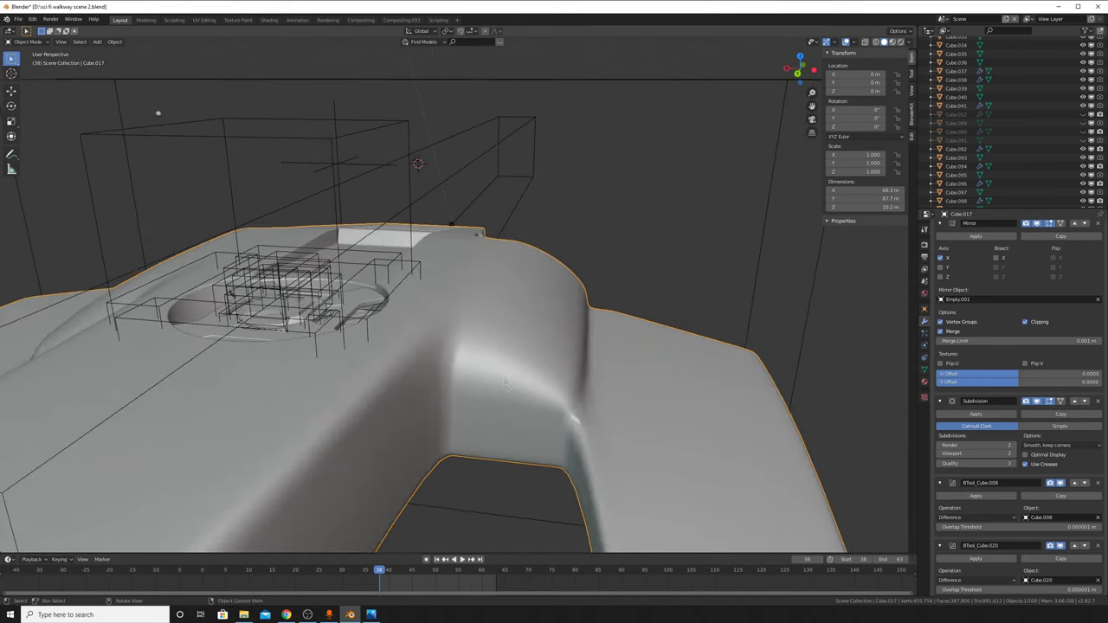
ctrl+alt+click(508, 383)
scroll(487, 387, up, 3)
mouse_move(487, 387)
middle_down()
mouse_move(502, 391)
mouse_move(388, 382)
middle_up()
scroll(521, 386, down, 3)
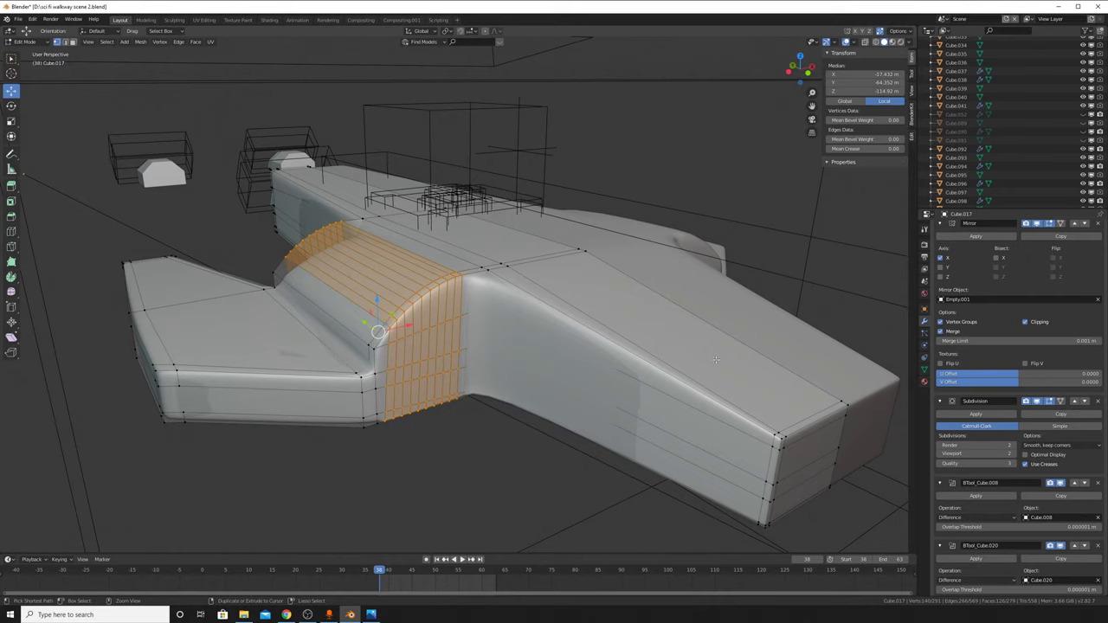
Step: Inspect the hull, then try dissolving the arched strip's edges and undo it
key(Tab)
middle_drag(717, 359, 572, 267)
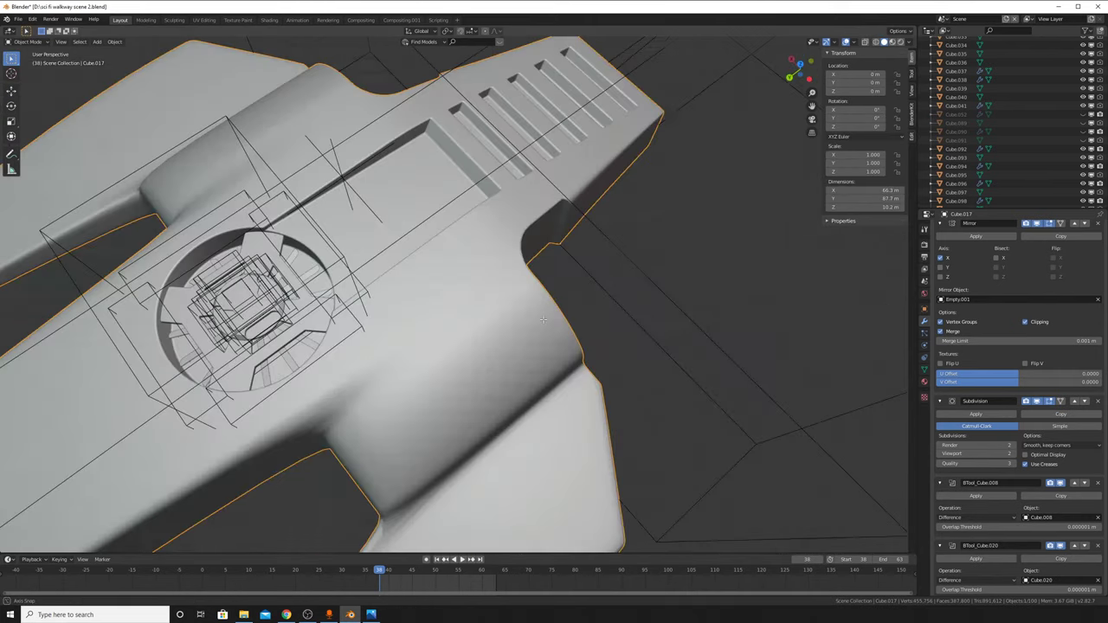
key(Tab)
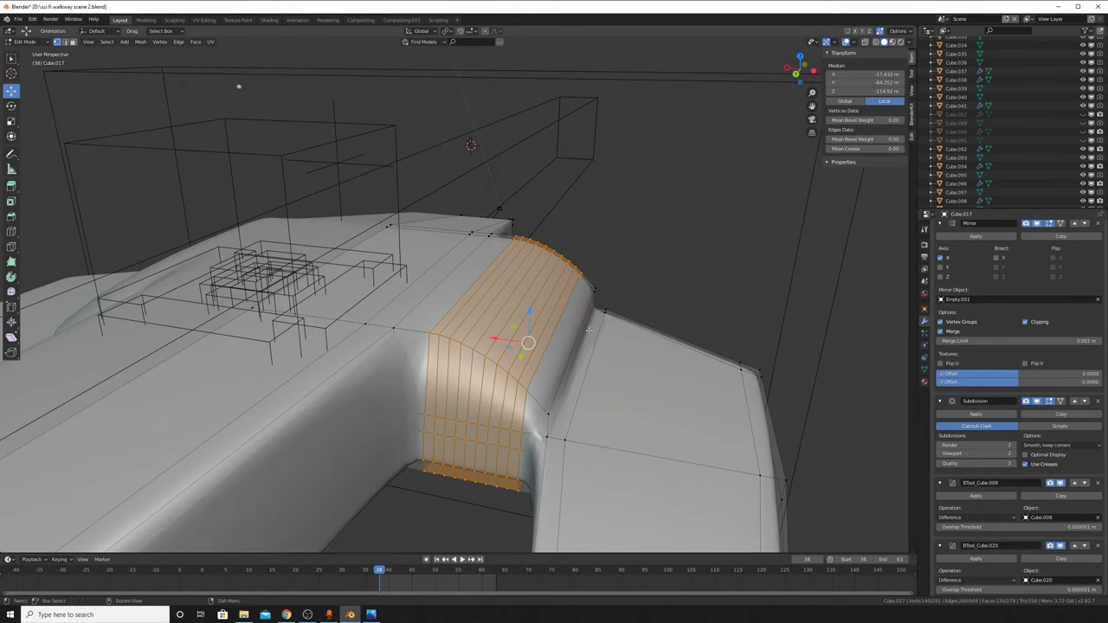
key(x)
click(593, 349)
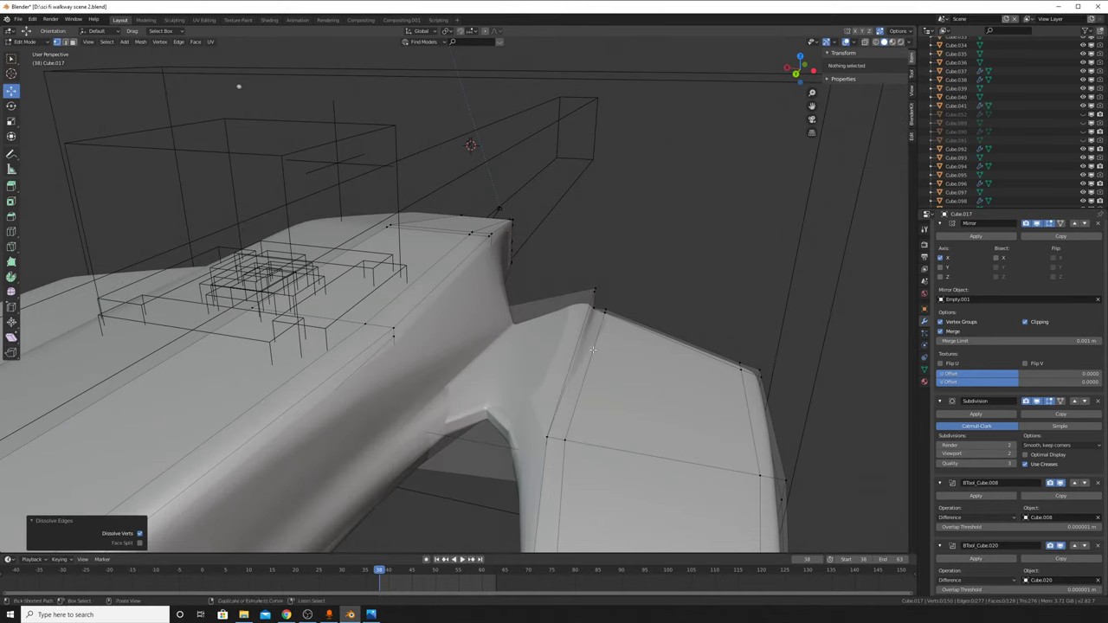
key(ctrl+z)
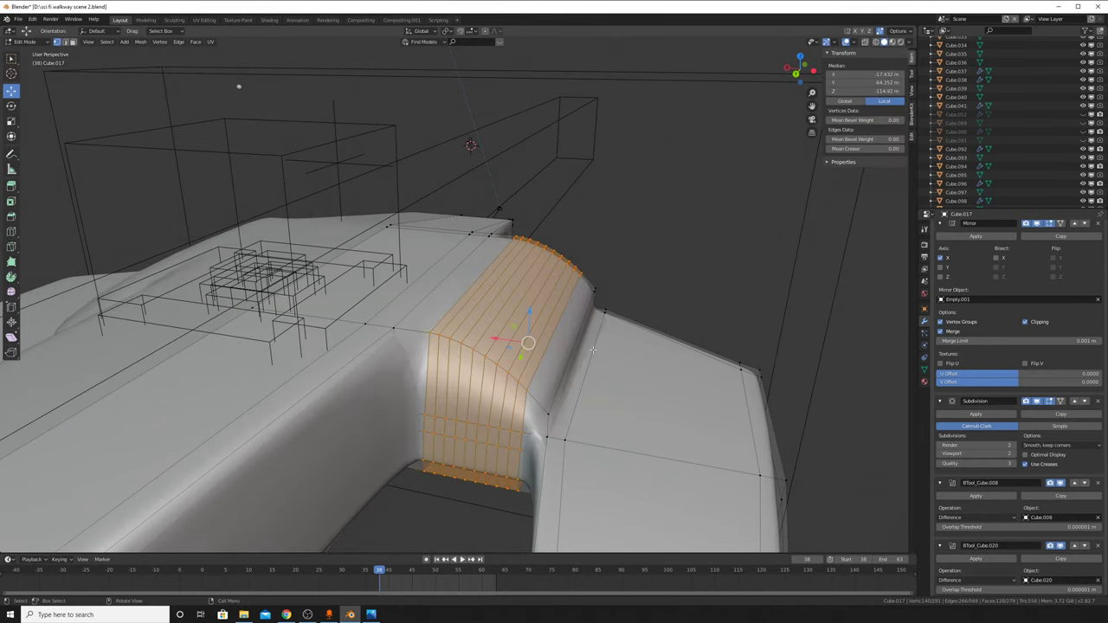
key(x)
click(590, 338)
Step: Reselect the arched strip about five loops wide
key(alt+a)
alt+click(467, 377)
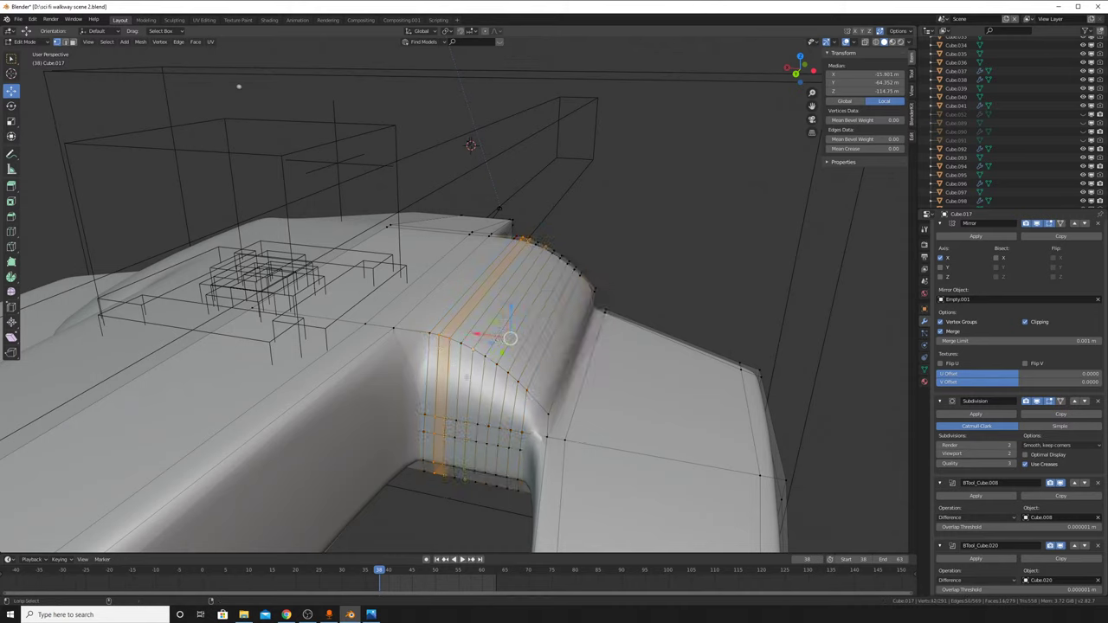
ctrl+alt+click(467, 378)
alt+click(459, 390)
ctrl+alt+click(492, 390)
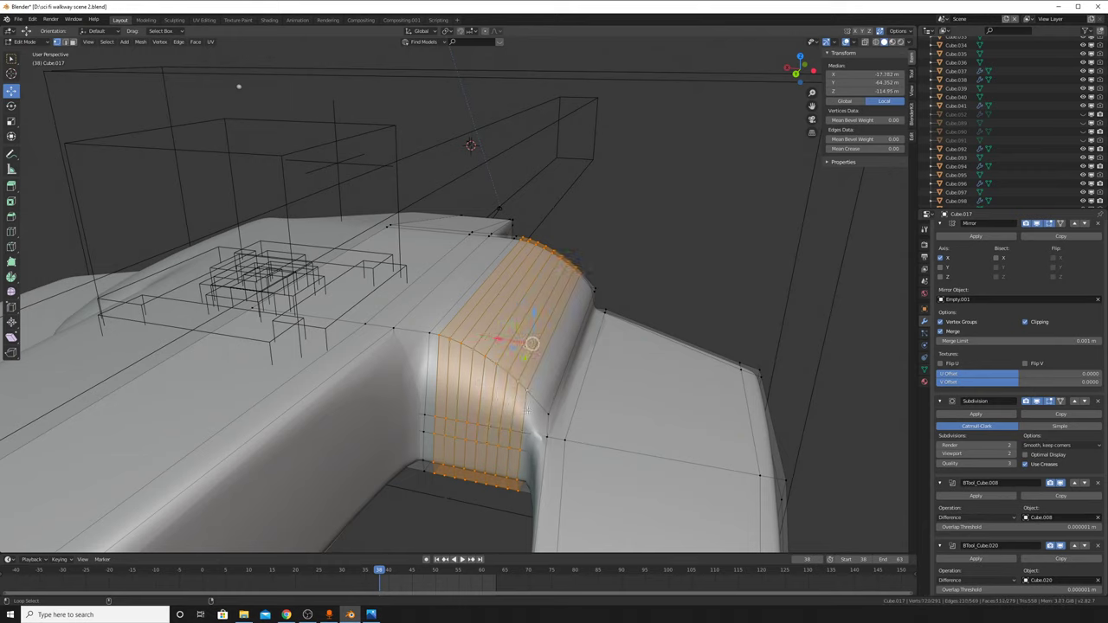
Step: Try dissolving the strip into one large face, then undo the result
key(x)
click(526, 410)
key(ctrl+z)
key(x)
click(523, 408)
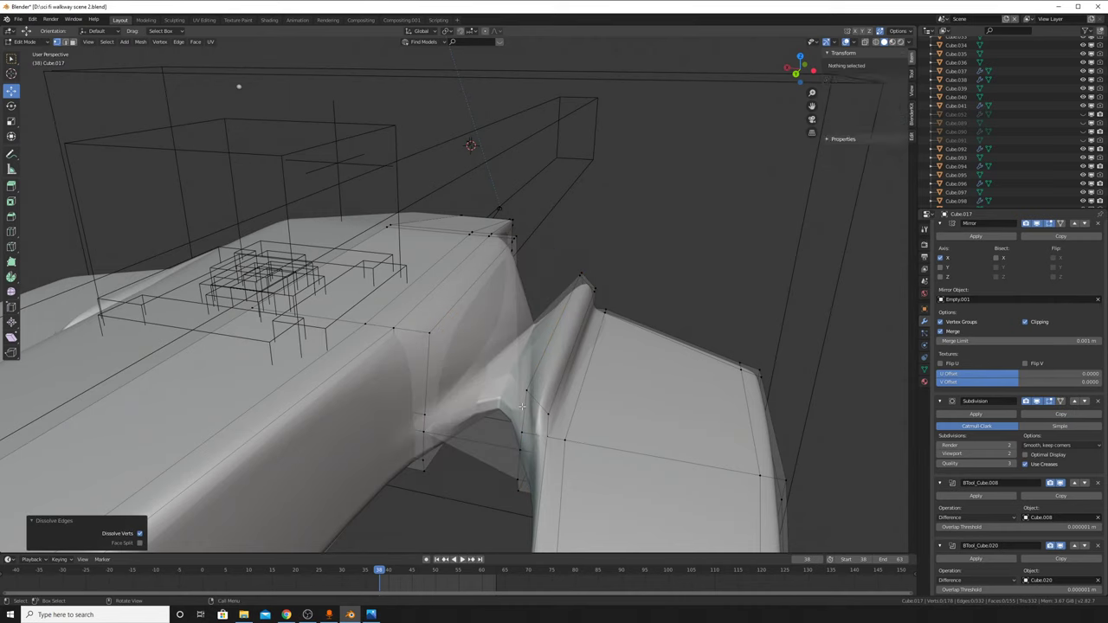
middle_drag(523, 408, 513, 403)
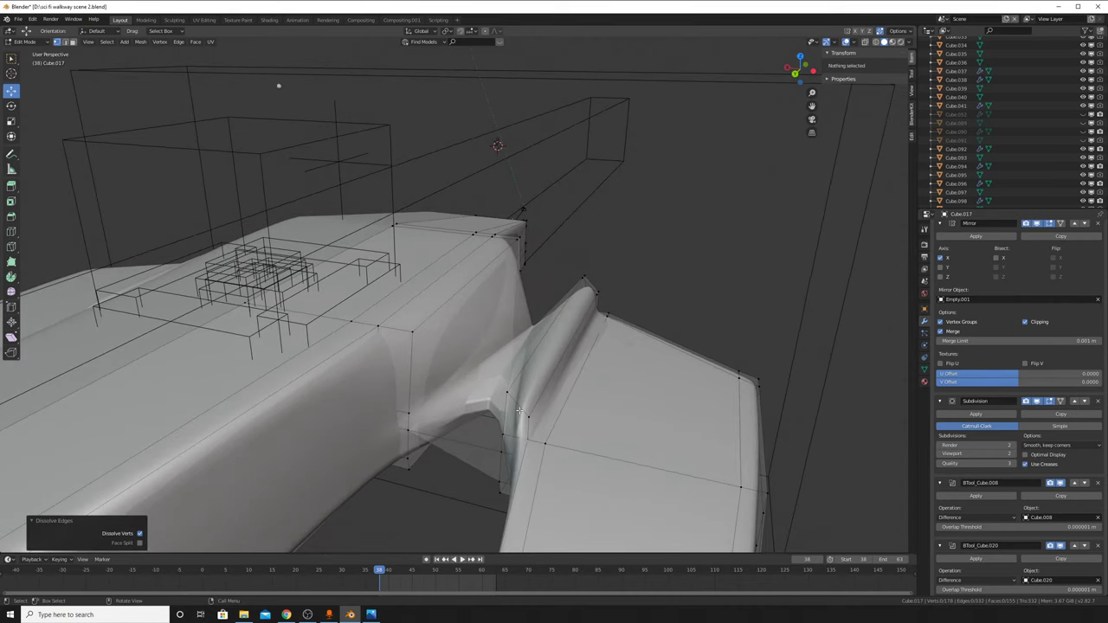
key(ctrl+z)
Step: Delete the curved strip's faces to leave an open gap above the passage
key(x)
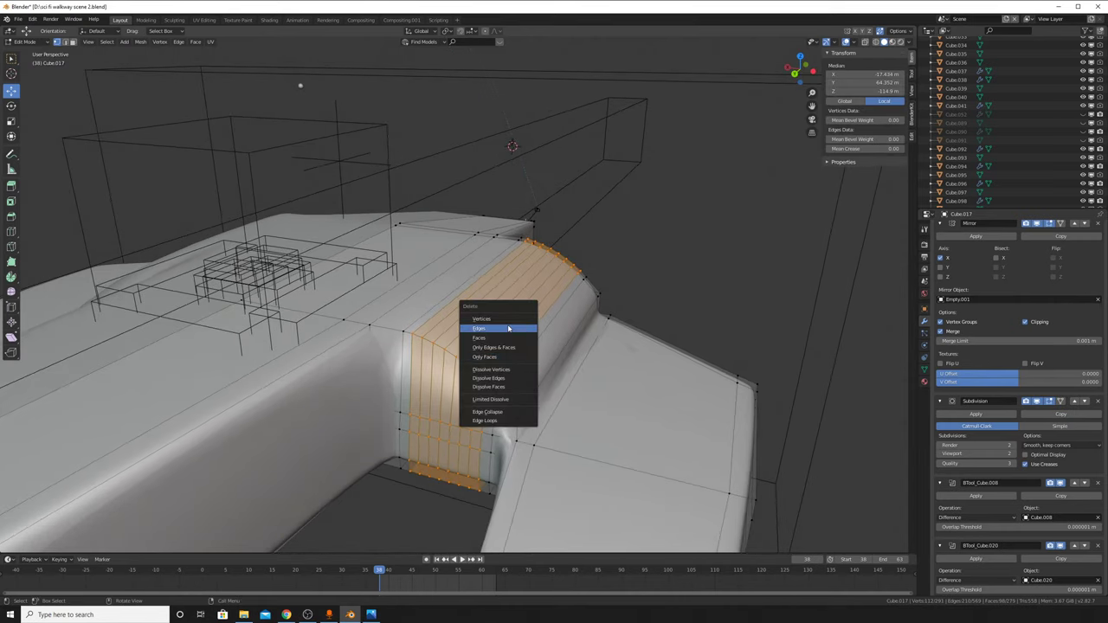
click(507, 319)
key(ctrl+z)
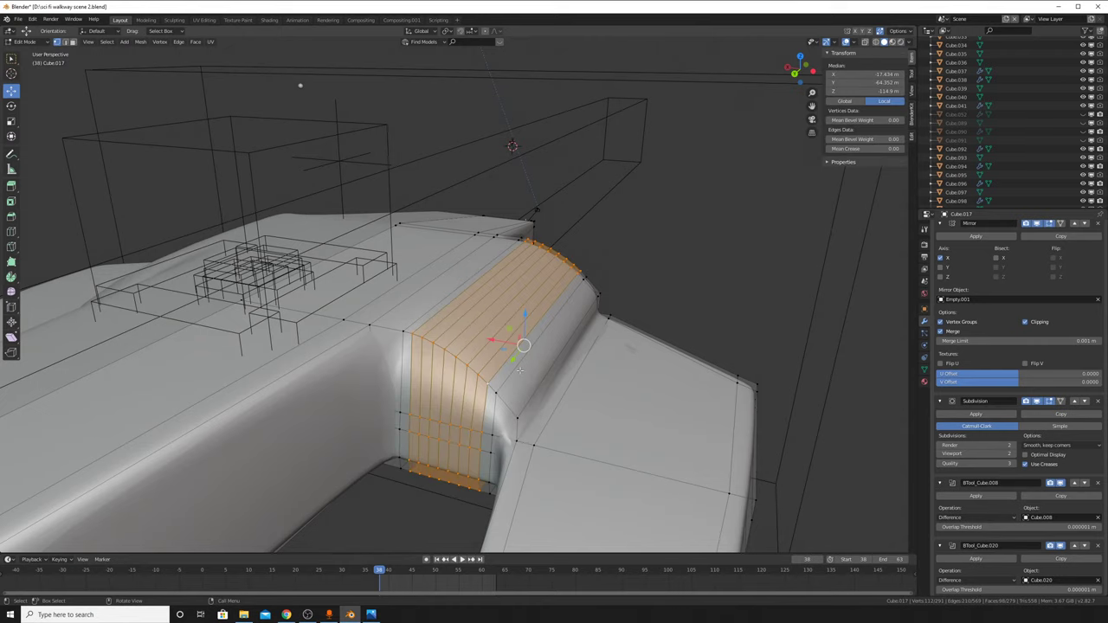
mouse_move(526, 382)
middle_down()
mouse_move(549, 364)
mouse_move(546, 345)
middle_up()
key(x)
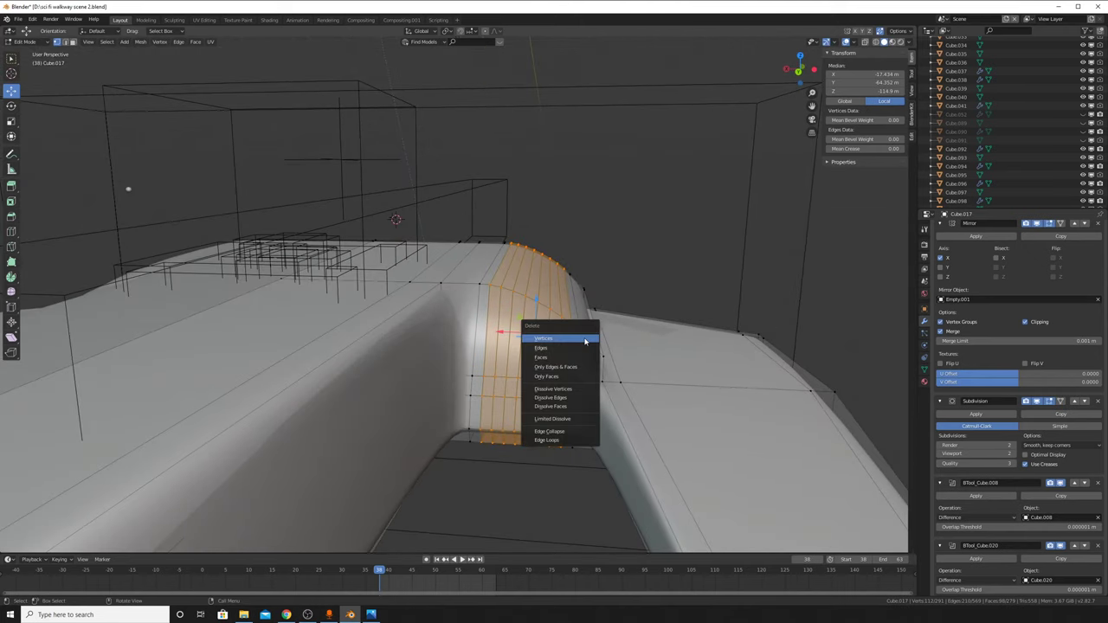
click(584, 337)
shift+click(591, 334)
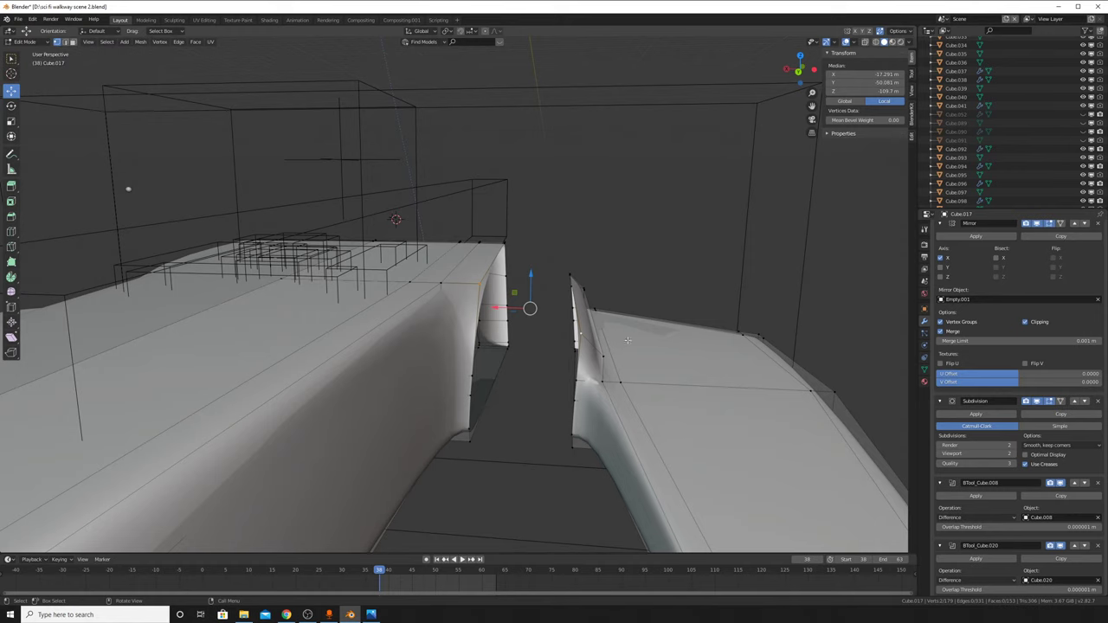
Step: Select vertices along the front and side edges of the passage opening
middle_drag(628, 340, 508, 281)
click(508, 282)
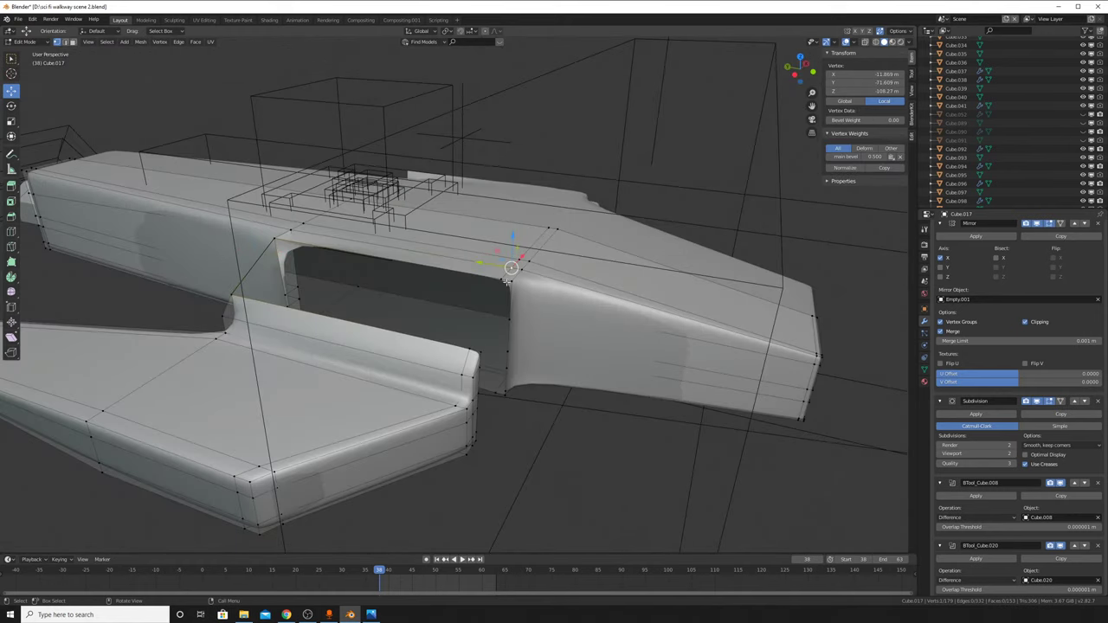
click(485, 302)
click(481, 350)
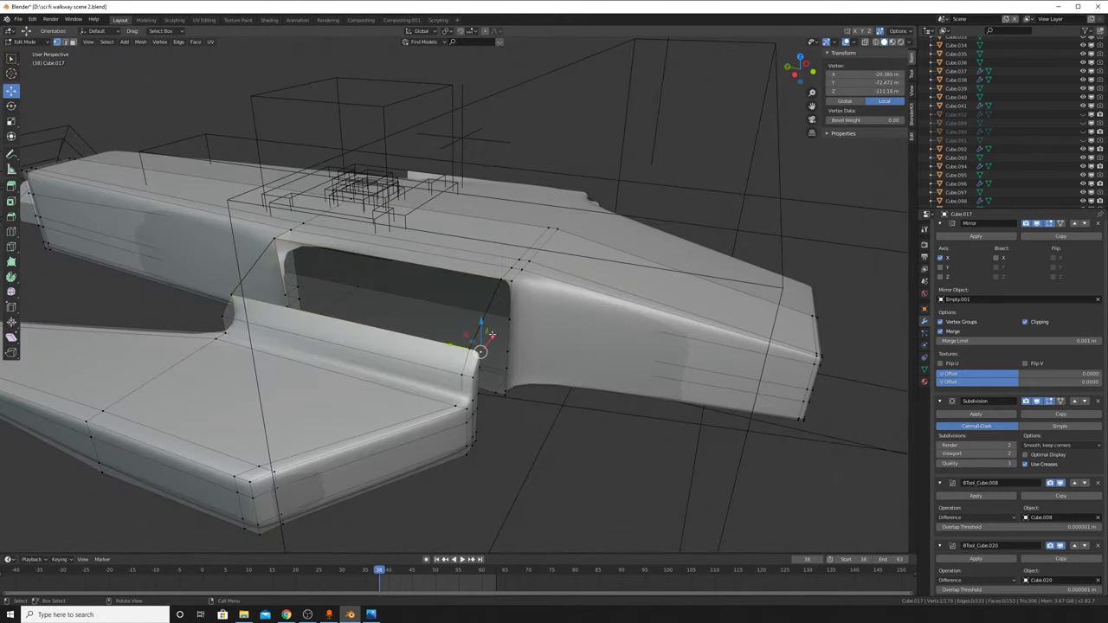
shift+click(505, 284)
mouse_move(505, 284)
middle_down()
mouse_move(426, 355)
mouse_move(440, 433)
middle_up()
shift+click(440, 433)
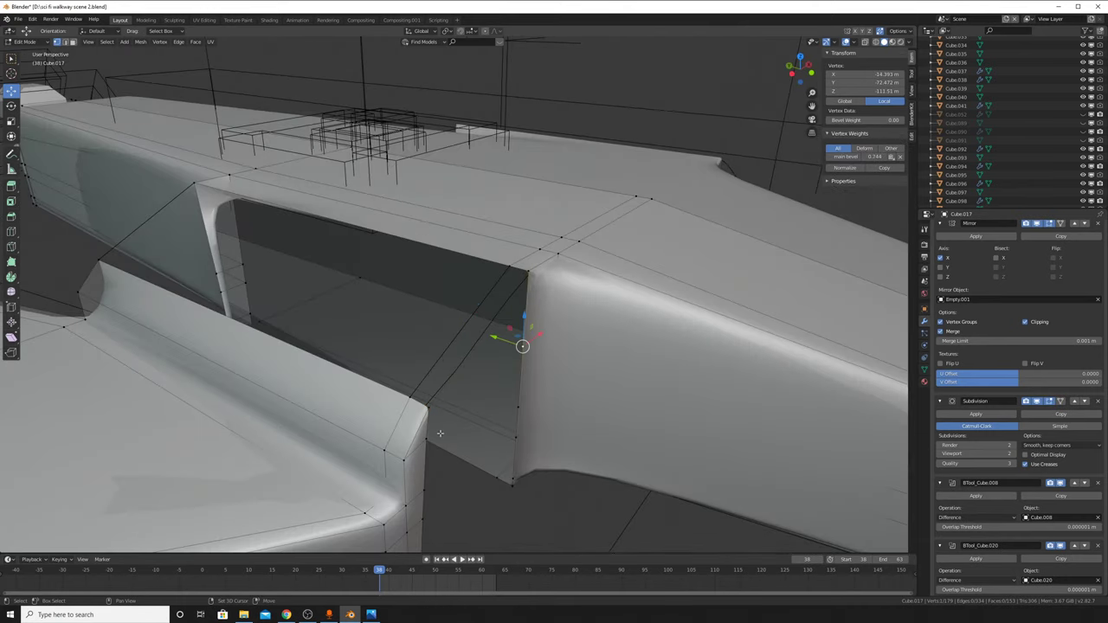
click(475, 384)
click(425, 489)
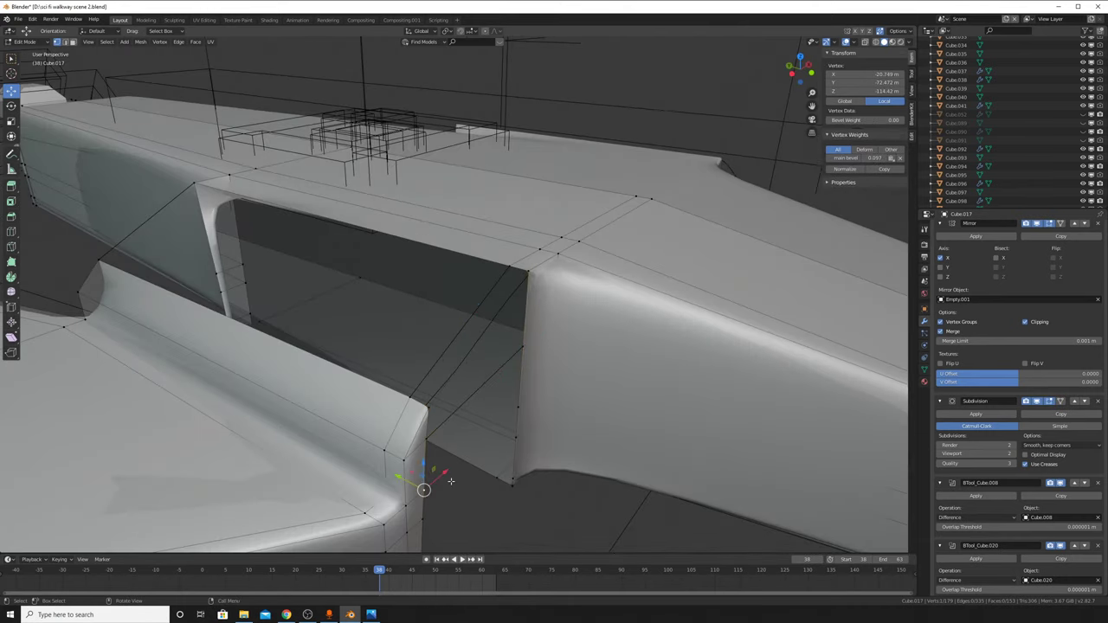
shift+click(511, 420)
click(515, 435)
shift+click(429, 522)
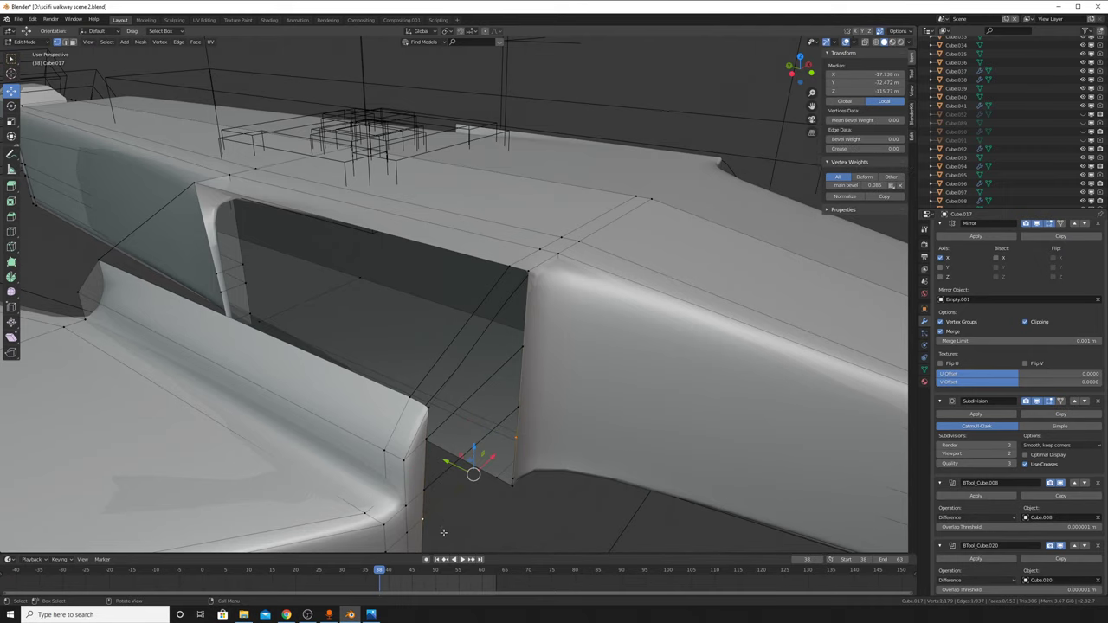
Step: Select vertex pairs on the left side across the opening
middle_drag(444, 532, 427, 498)
click(407, 446)
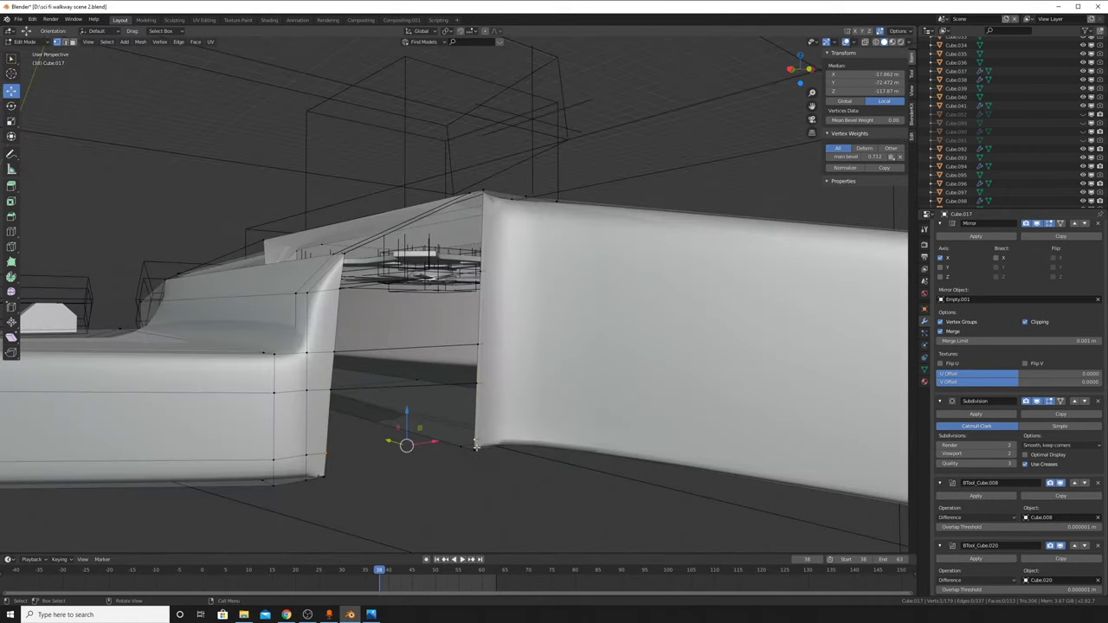
click(326, 452)
middle_drag(326, 452, 231, 362)
click(208, 353)
shift+click(391, 372)
click(391, 376)
Step: Join two opposite vertices beneath the walkway with a new edge
mouse_move(391, 377)
middle_down()
mouse_move(366, 361)
mouse_move(604, 269)
middle_up()
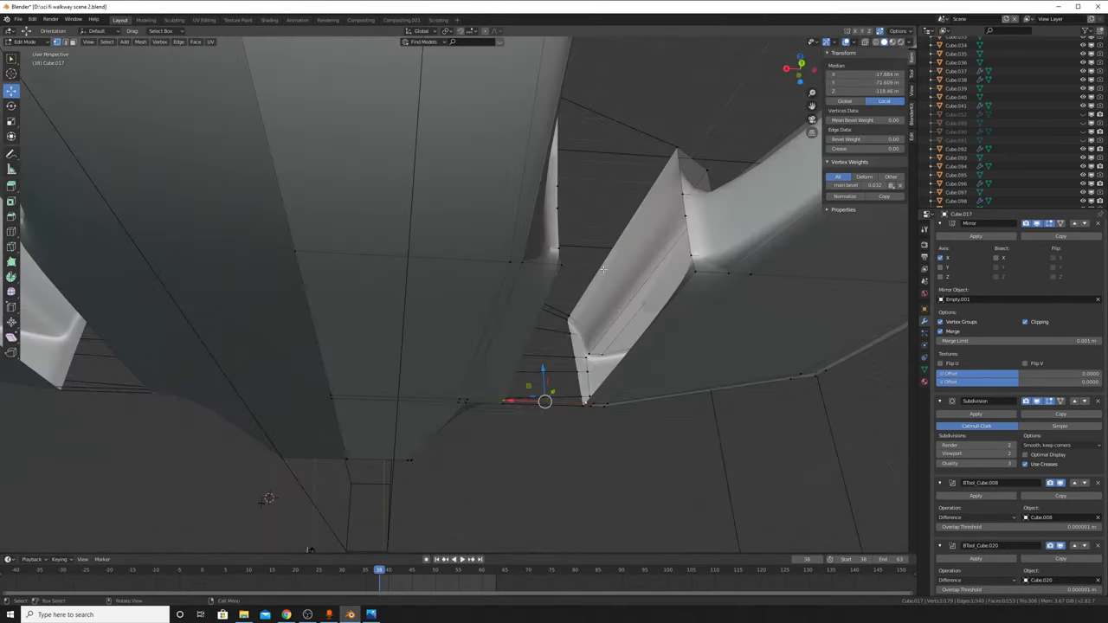
middle_drag(700, 271, 663, 265)
click(658, 265)
shift+click(514, 265)
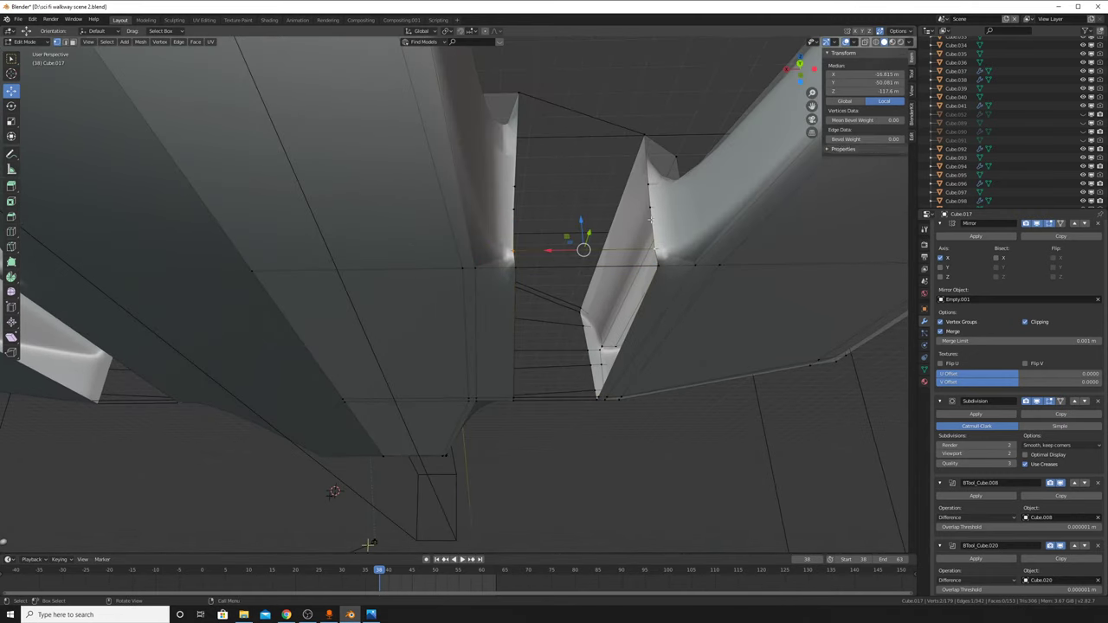
click(649, 208)
shift+click(653, 182)
shift+click(515, 185)
click(515, 185)
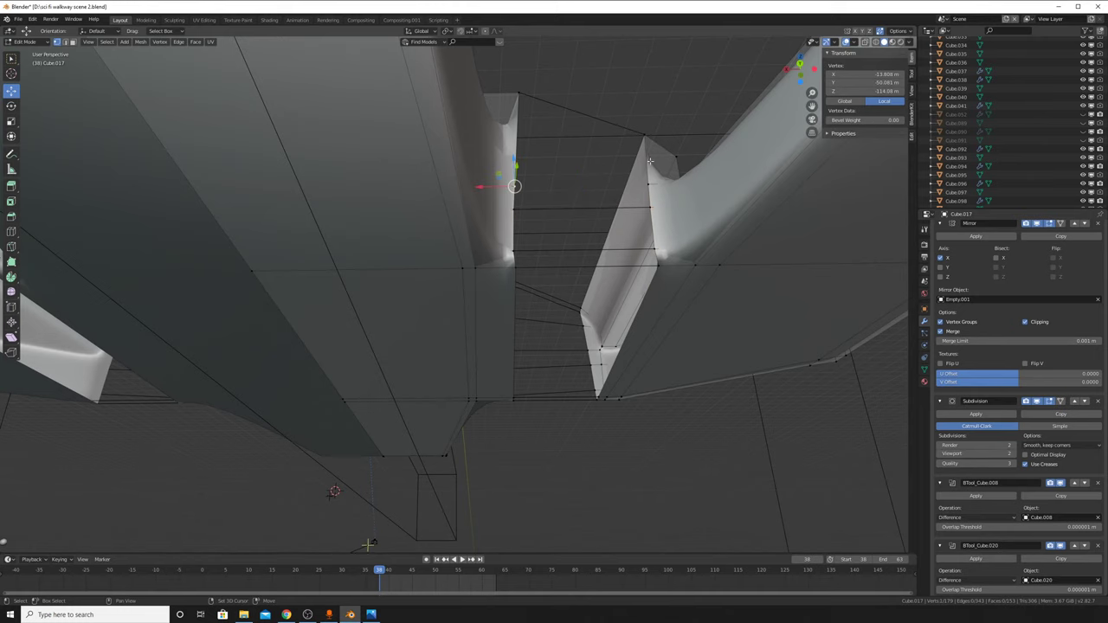
shift+click(653, 182)
key(f)
middle_drag(653, 182, 364, 225)
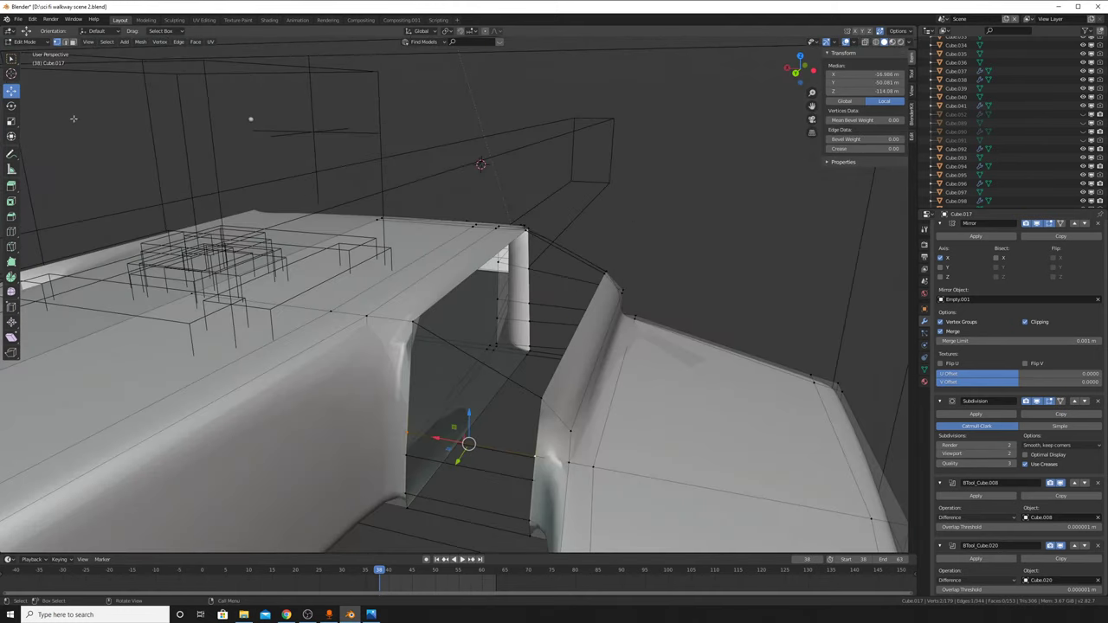
Step: Move the recess edges along Y so they sit flush with the hull
click(66, 41)
click(489, 368)
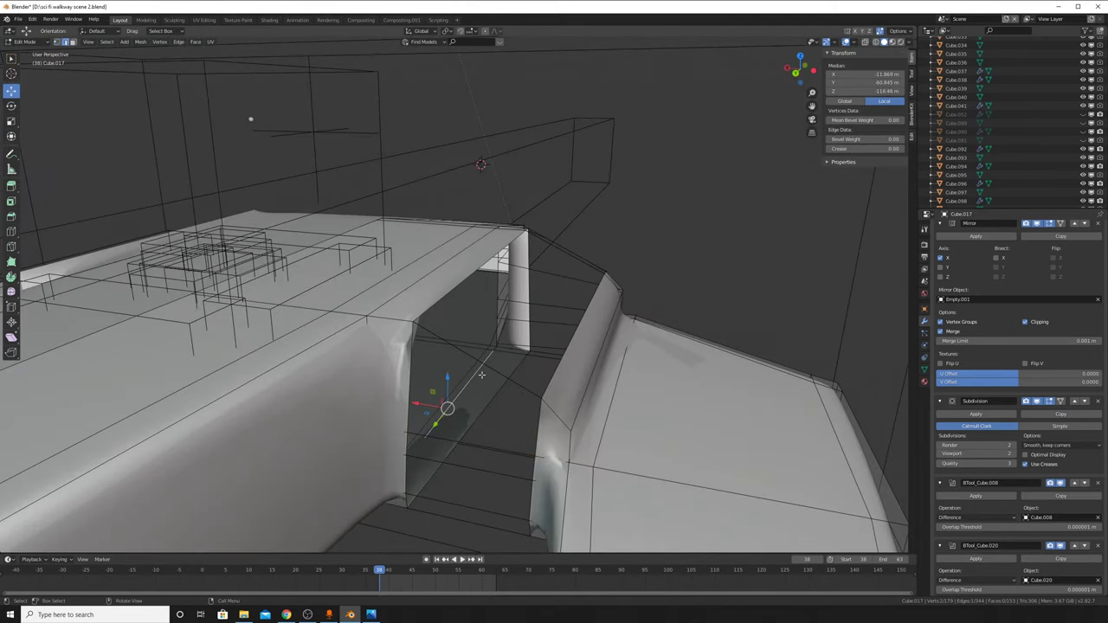
shift+click(481, 346)
mouse_move(481, 346)
middle_down()
mouse_move(538, 342)
mouse_move(554, 291)
middle_up()
key(g)
key(y)
click(563, 296)
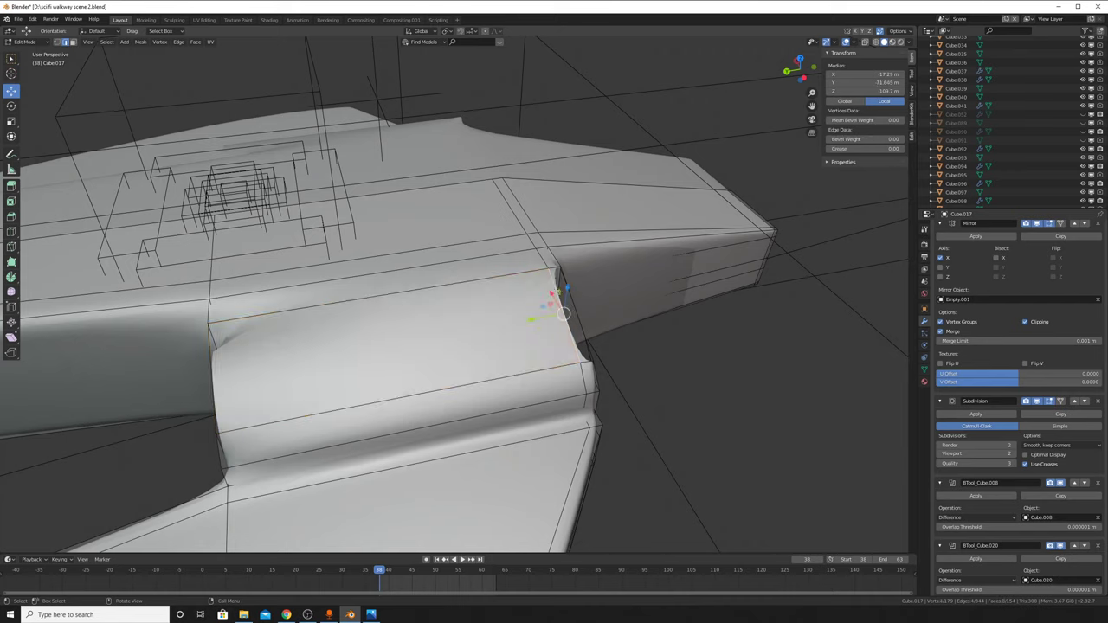
Step: Pull the arch's top vertex down along Z
middle_drag(571, 343, 408, 285)
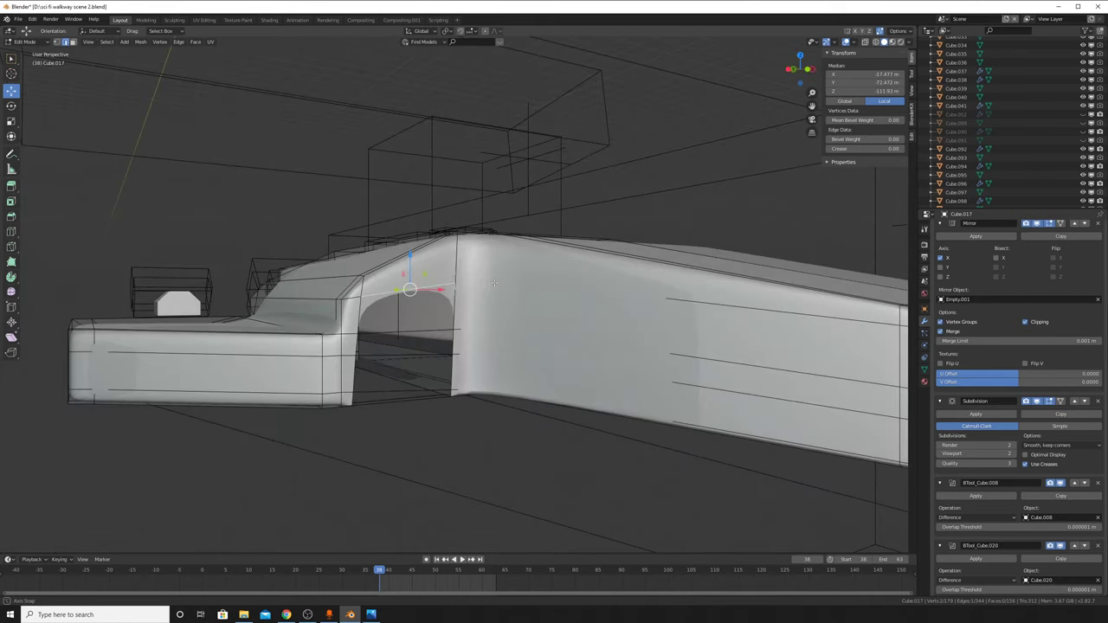
drag(408, 285, 403, 400)
middle_drag(520, 363, 468, 327)
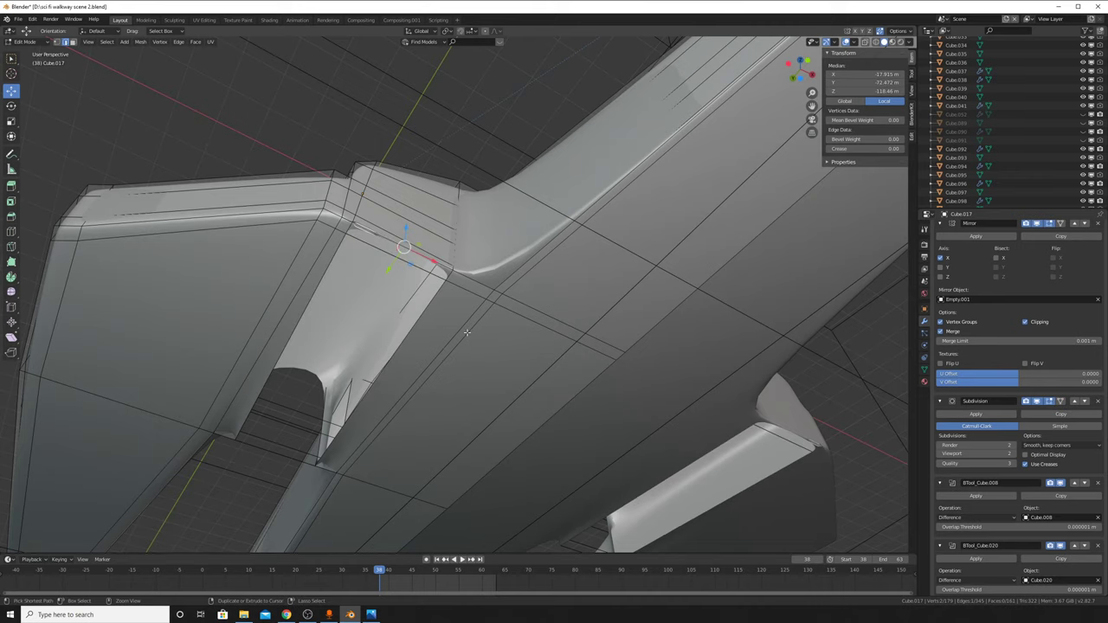
Step: Dissolve a stray edge at the walkway junction
scroll(411, 190, up, 2)
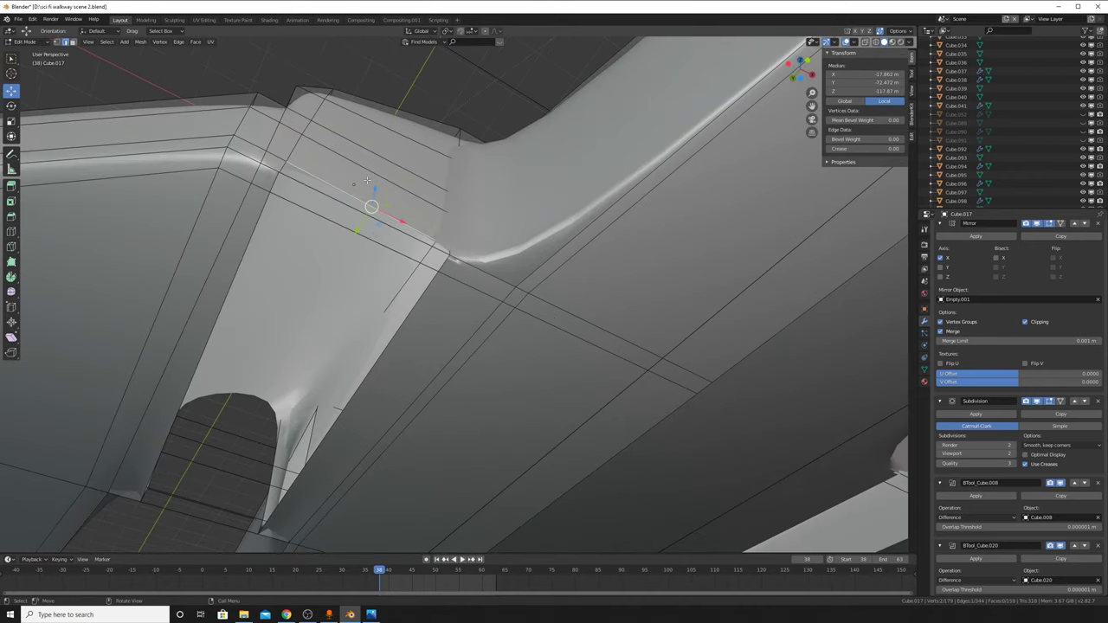
mouse_move(411, 190)
middle_down()
mouse_move(458, 280)
mouse_move(408, 401)
middle_up()
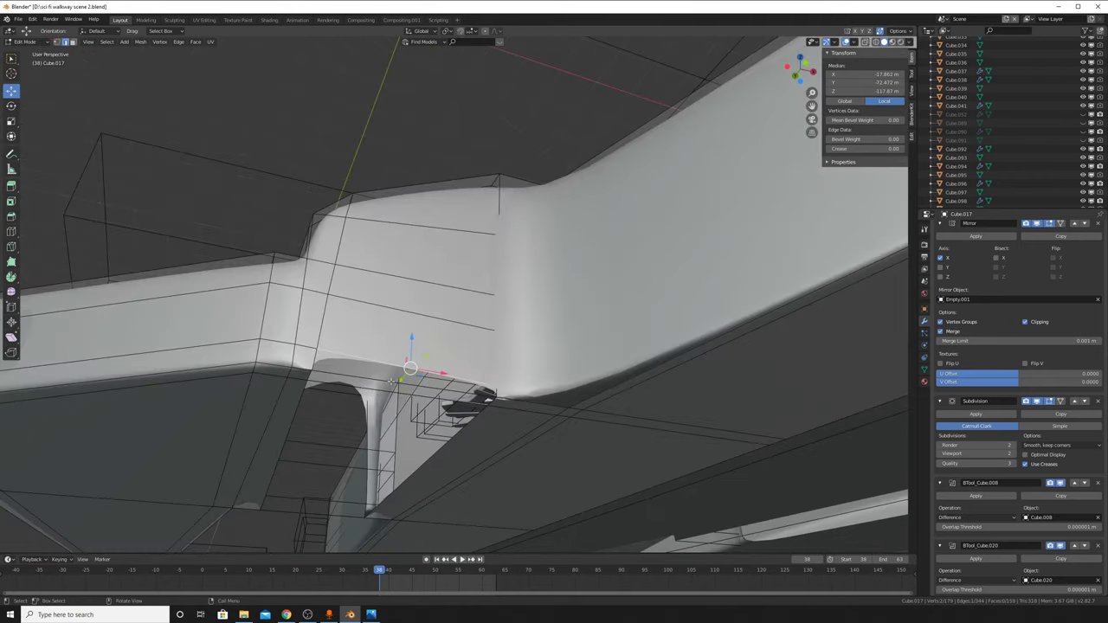
alt+click(392, 381)
key(x)
click(418, 454)
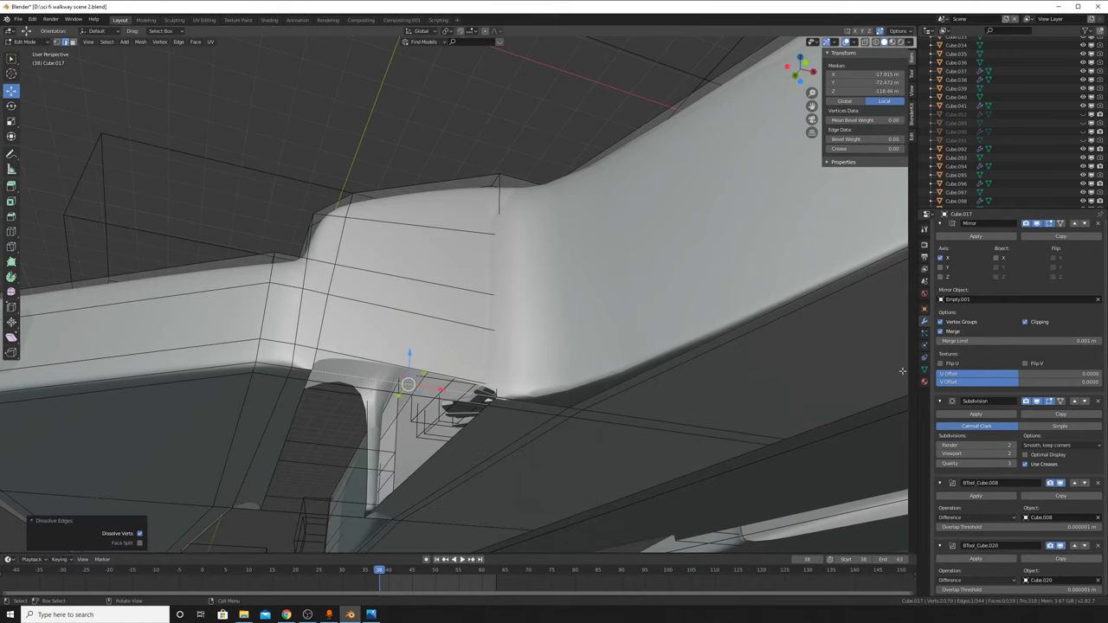
Step: Show the flat, unsmoothed cage while editing and clear the selection
click(1038, 401)
scroll(544, 435, up, 3)
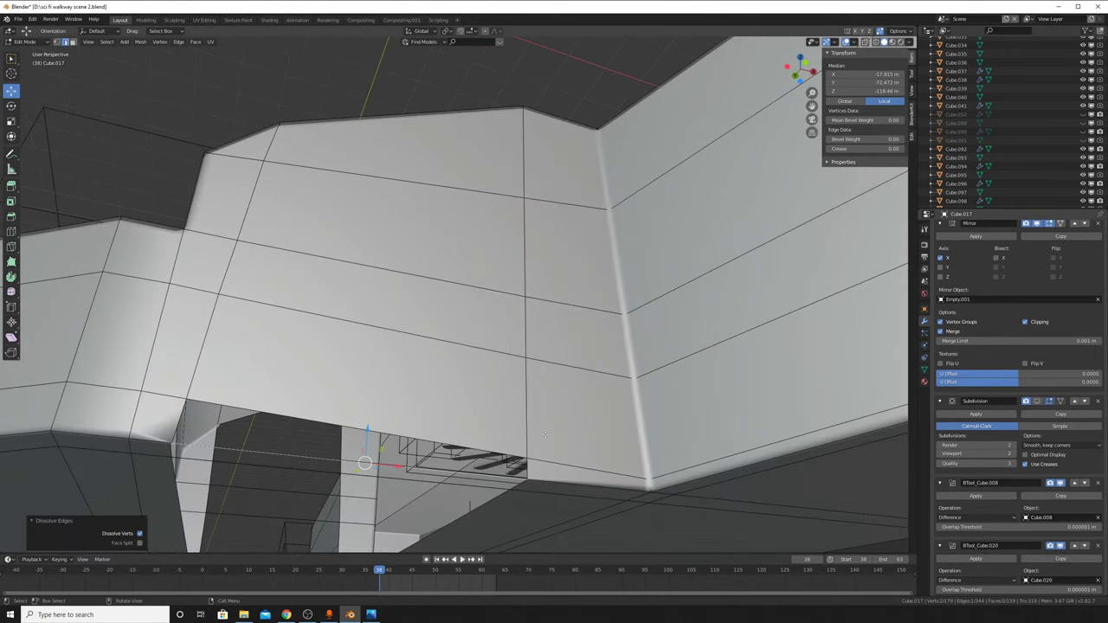
middle_drag(532, 467, 515, 330)
right_click(515, 331)
key(alt+a)
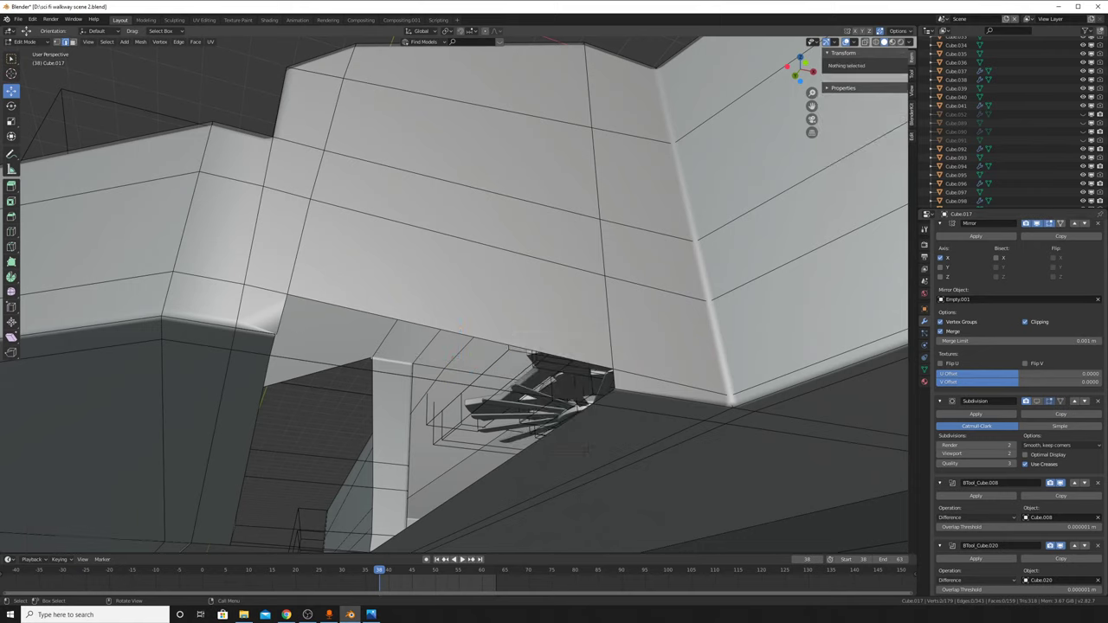
middle_drag(326, 339, 472, 90)
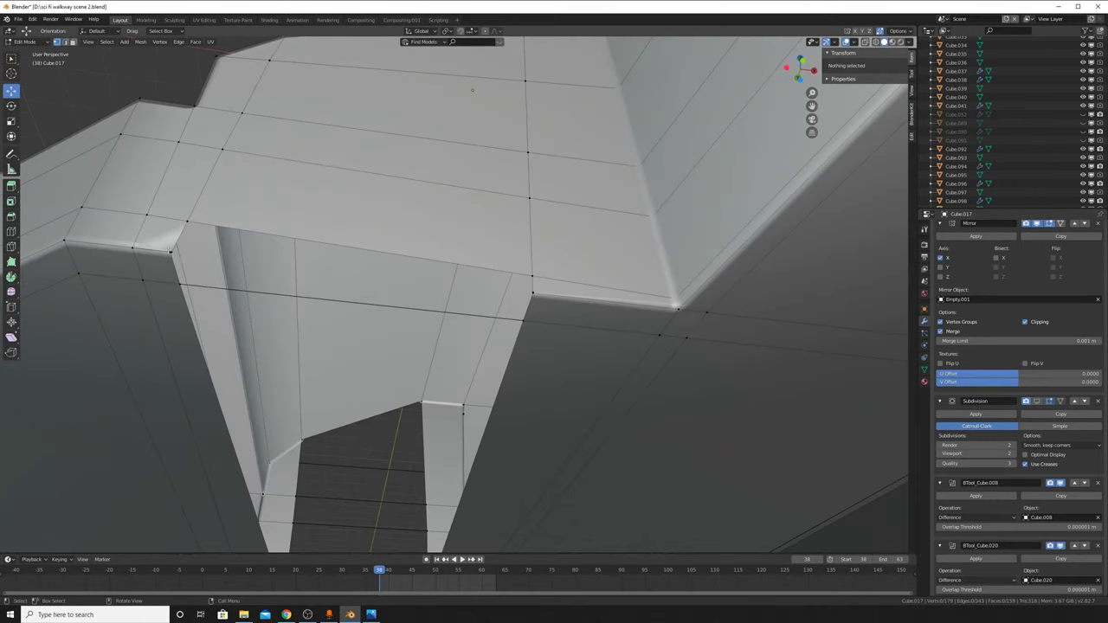
Step: Merge the stray vertices at both inner corners at the last selected vertex
click(169, 250)
middle_drag(170, 250, 338, 296)
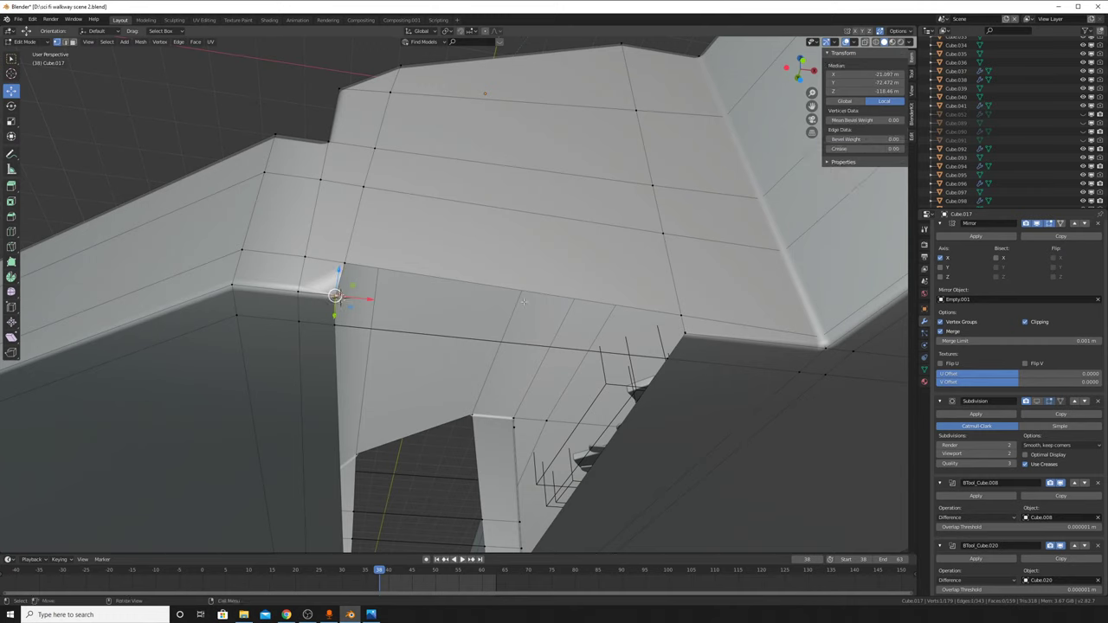
key(alt+m)
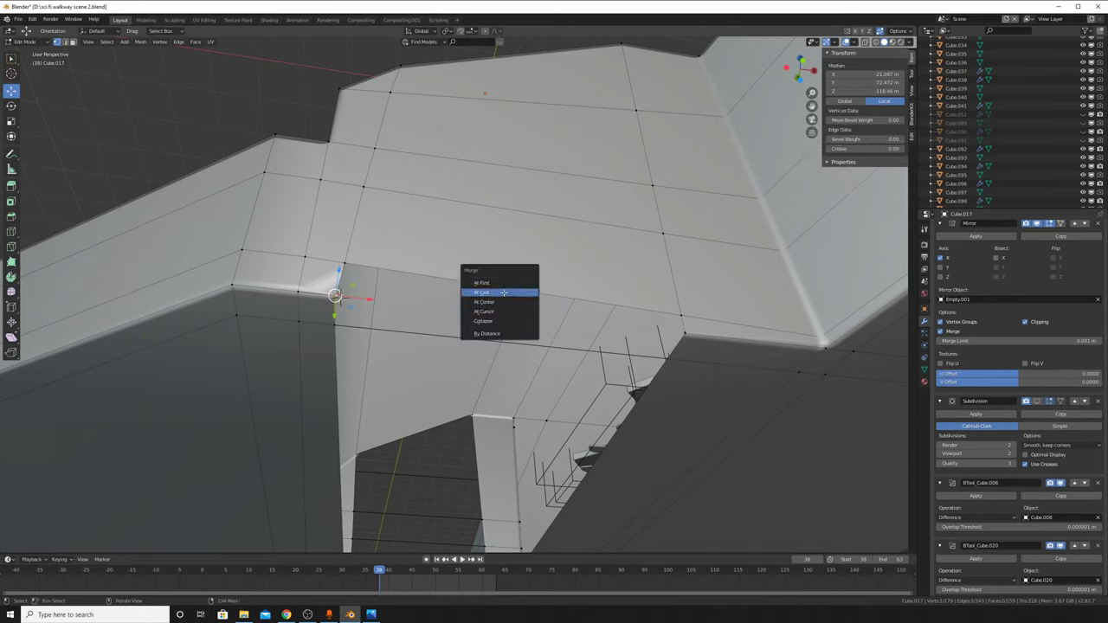
click(507, 293)
click(684, 333)
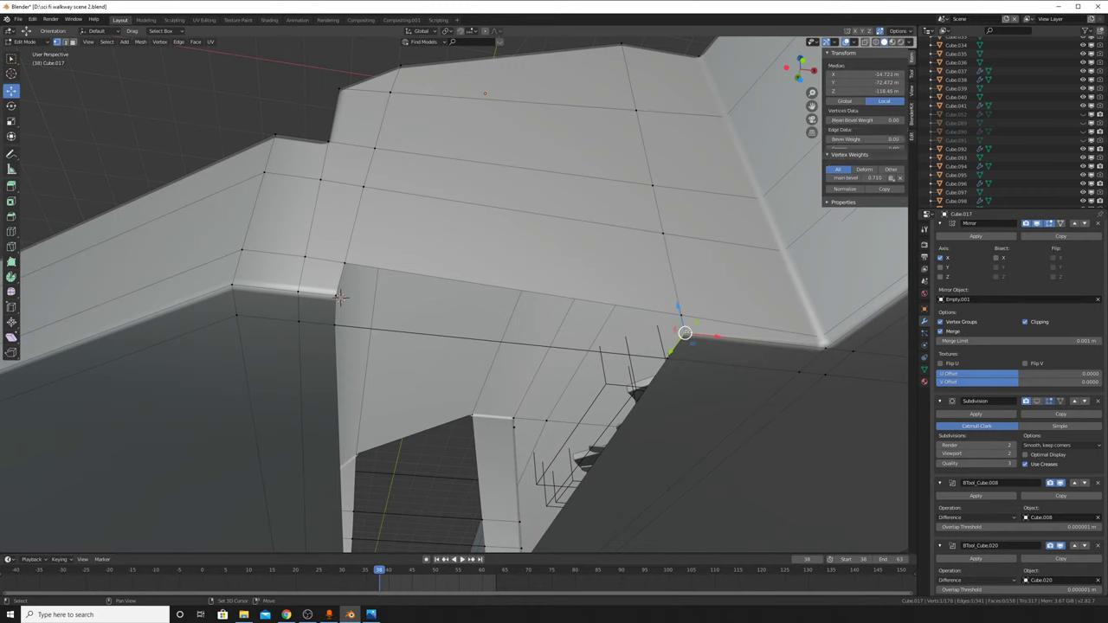
key(alt+m)
click(692, 347)
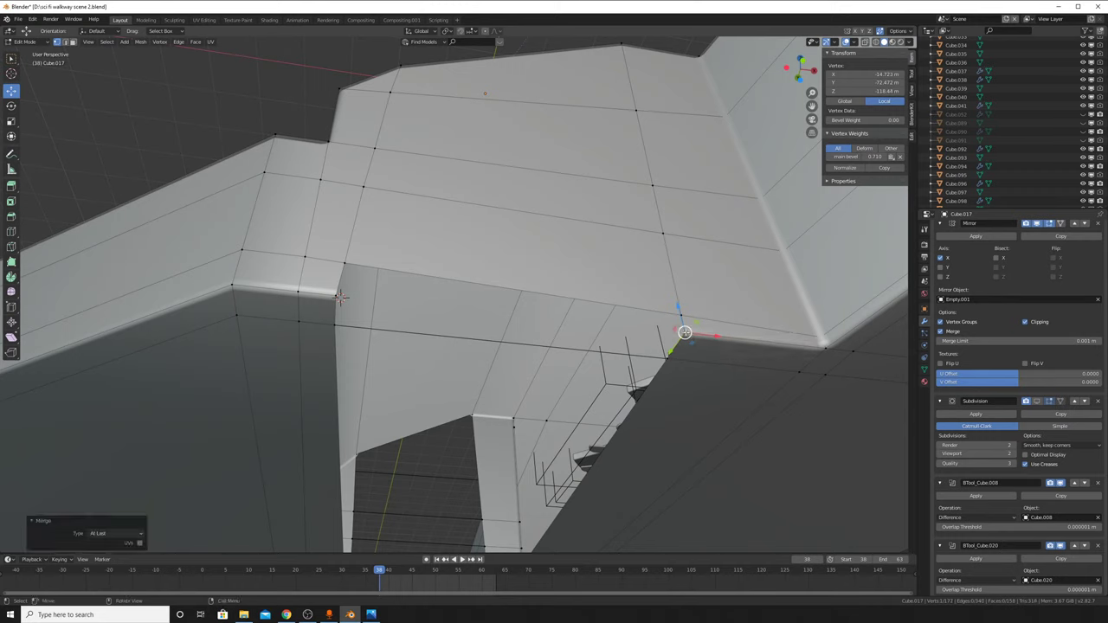
Step: Join two vertices across the inner wall with a new edge
shift+click(523, 353)
shift+click(338, 297)
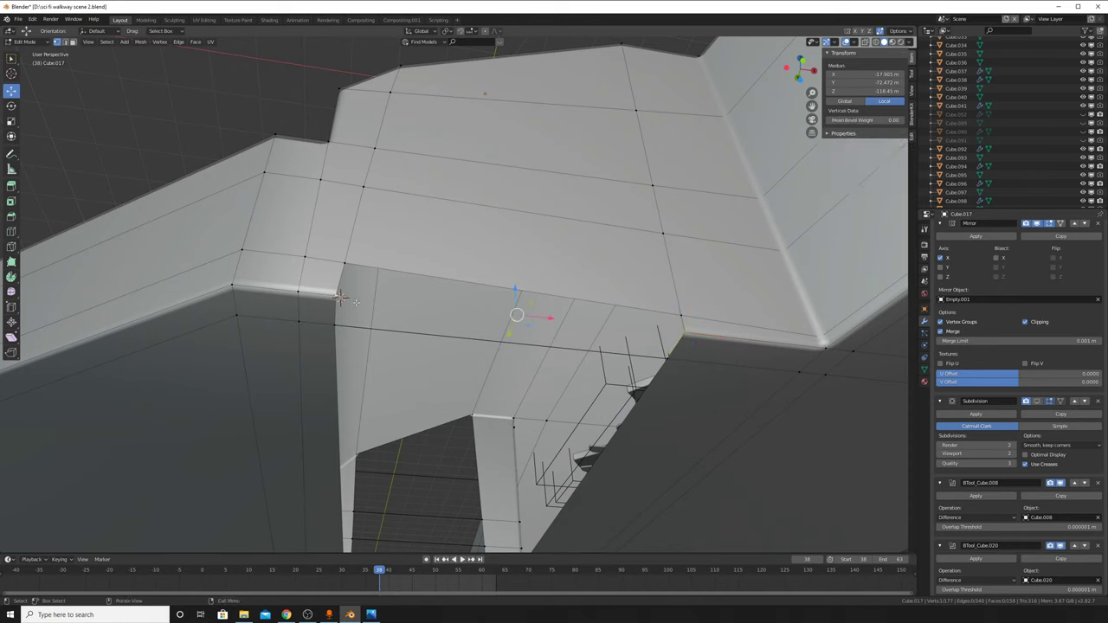
key(j)
key(f)
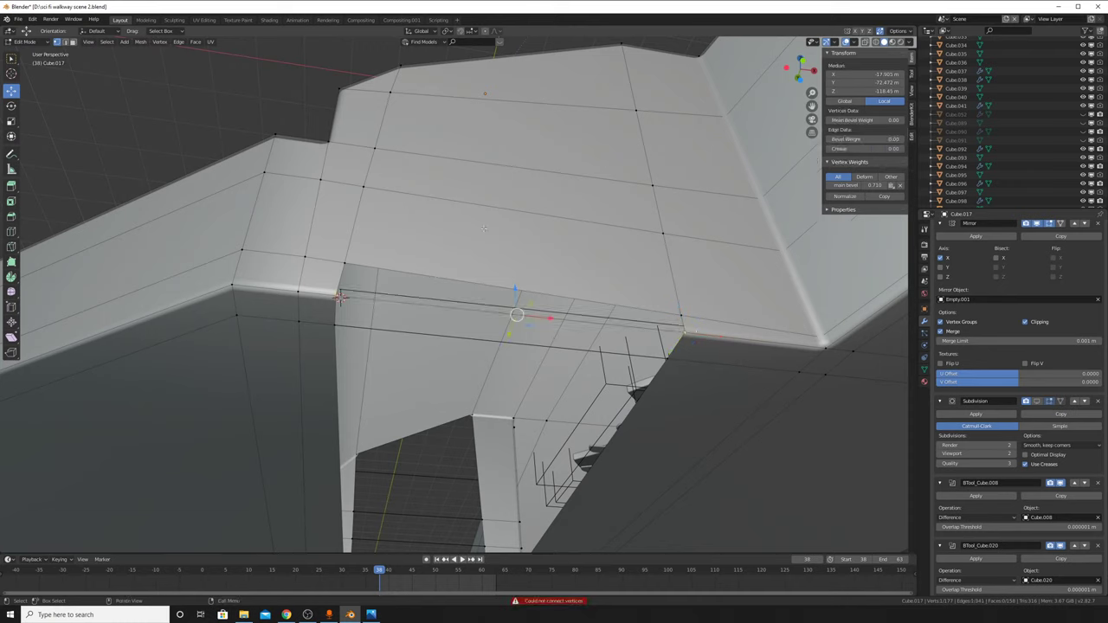
key(alt+a)
Step: Switch to edge select and frame an edge on the walkway's underside
middle_drag(338, 298, 362, 291)
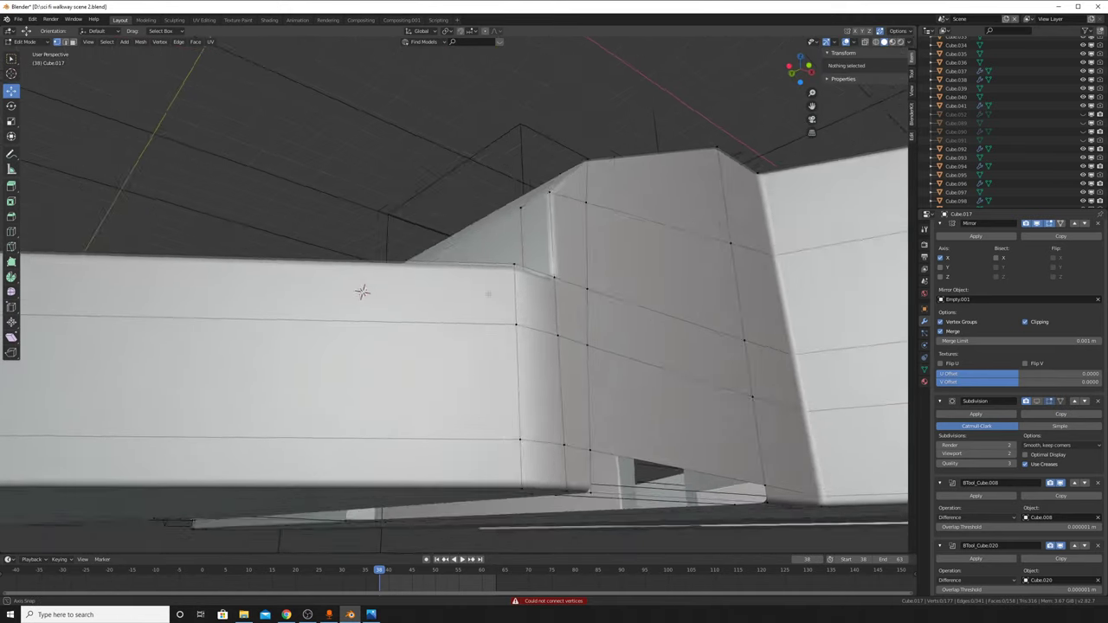
middle_drag(488, 295, 520, 299)
click(704, 504)
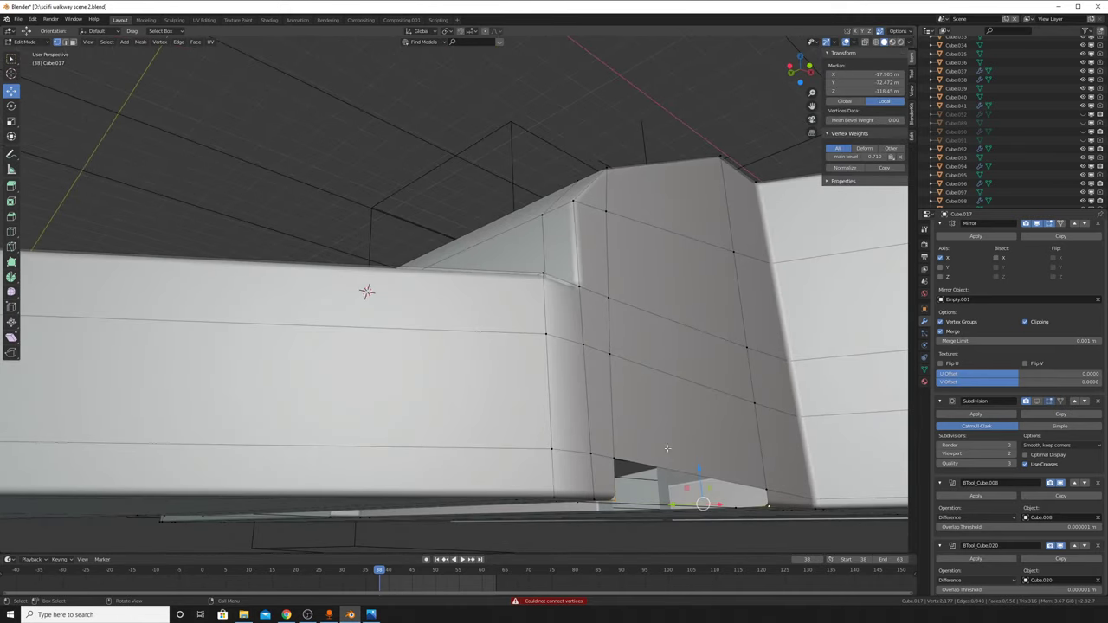
key(alt+a)
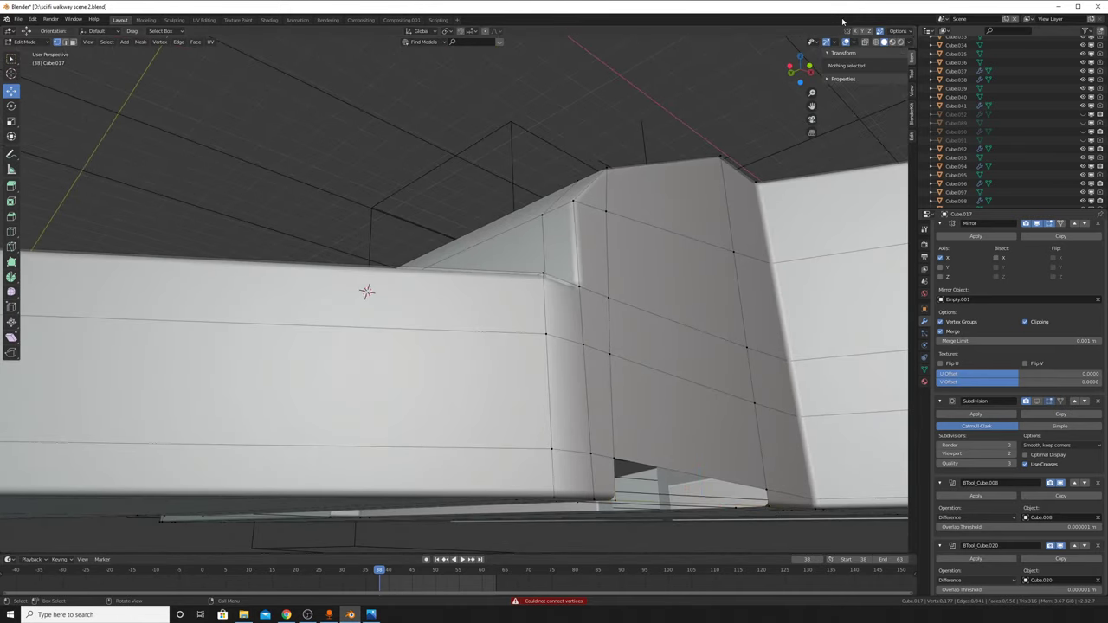
click(853, 45)
mouse_move(445, 168)
middle_down()
mouse_move(407, 225)
mouse_move(424, 212)
middle_up()
click(66, 42)
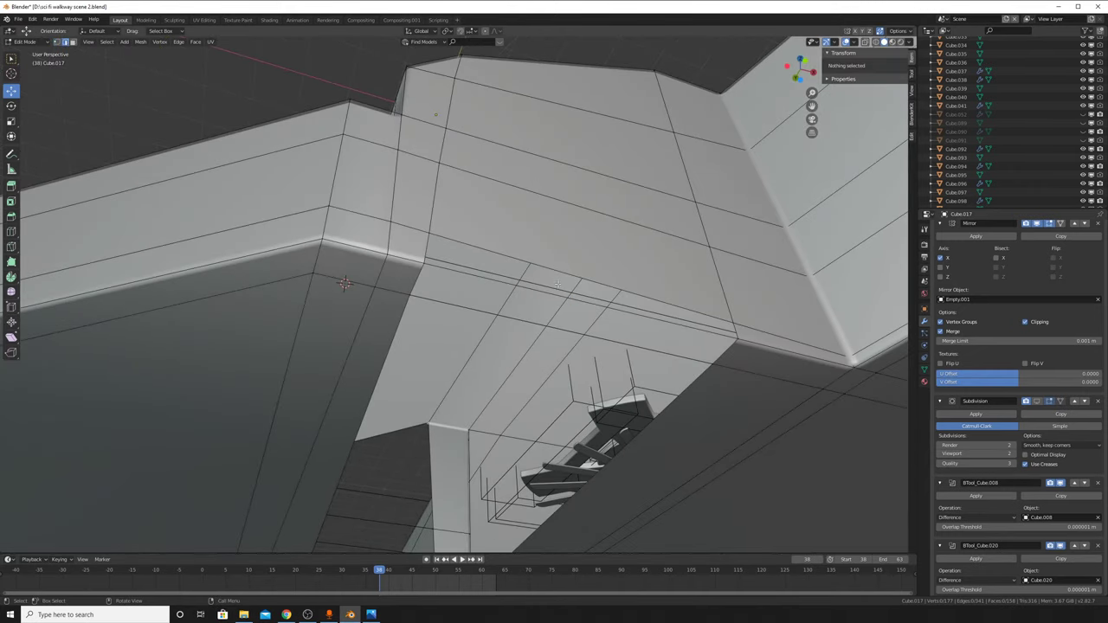
click(545, 267)
middle_drag(546, 267, 604, 378)
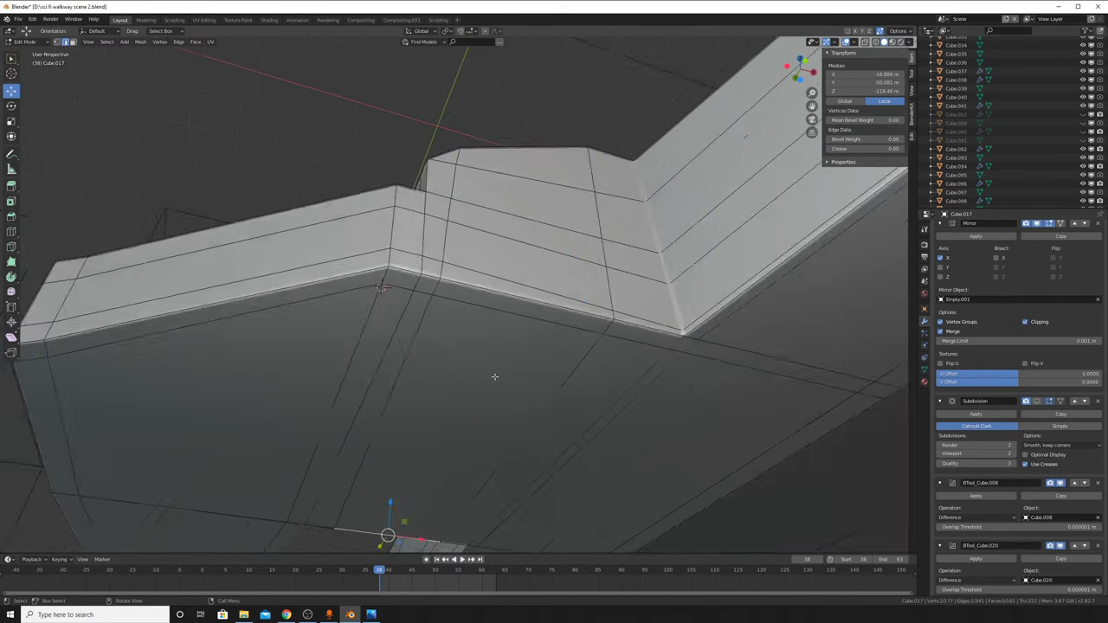
key(KP_Decimal)
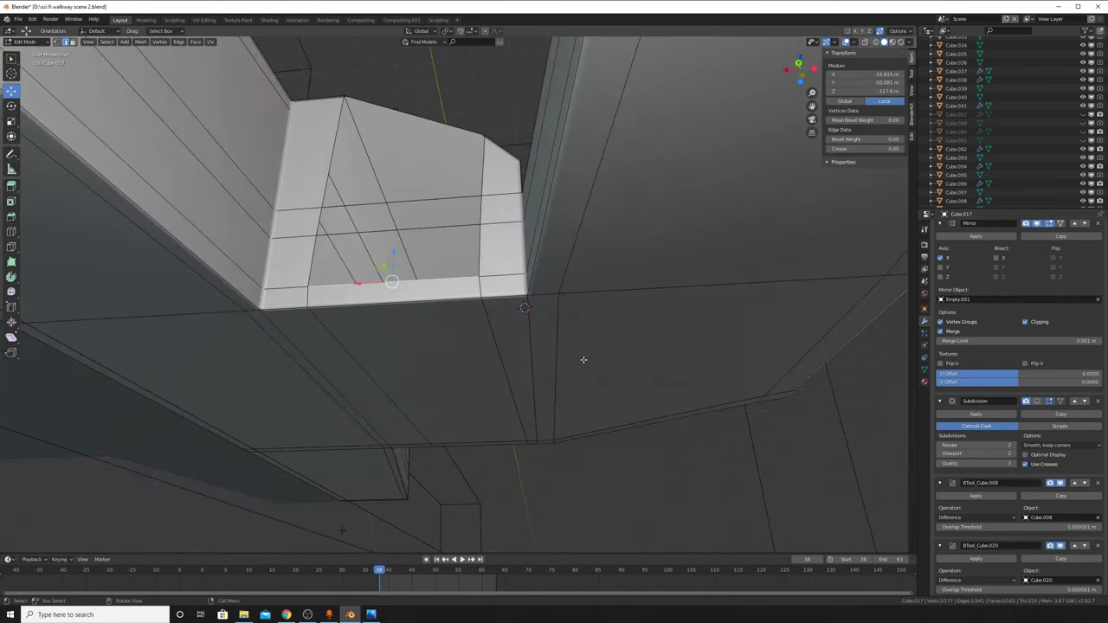
Step: Show subdivision smoothing in the viewport and add an edge loop across the arched ridge
mouse_move(580, 357)
middle_down()
mouse_move(567, 350)
mouse_move(754, 352)
middle_up()
key(Tab)
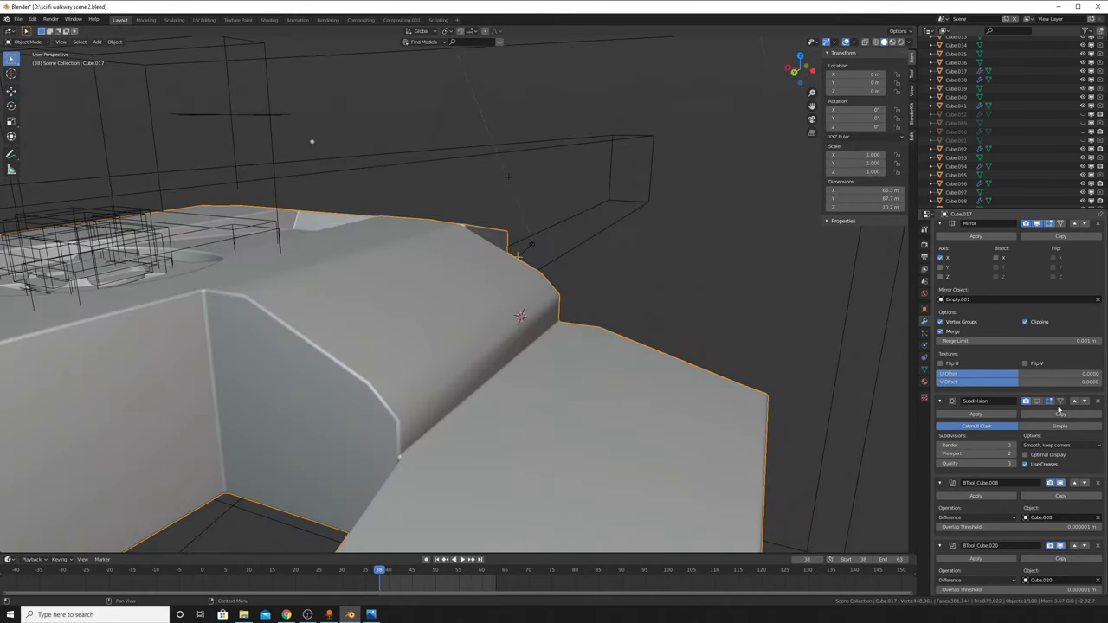
click(1038, 401)
mouse_move(562, 355)
middle_down()
mouse_move(436, 290)
mouse_move(485, 312)
middle_up()
key(Tab)
key(ctrl+r)
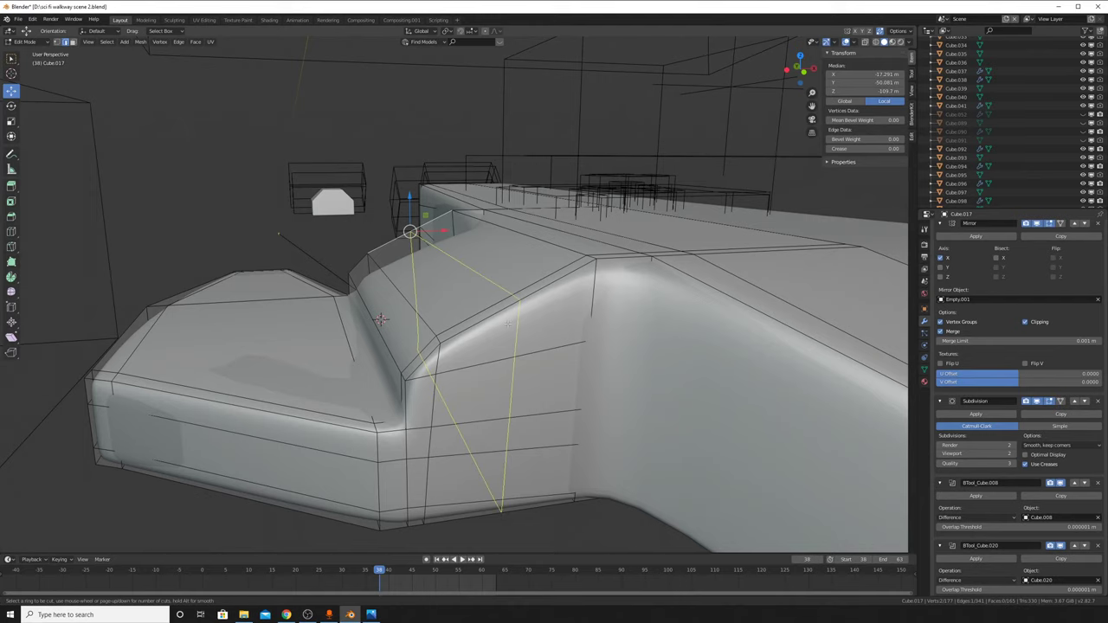
click(502, 320)
click(526, 324)
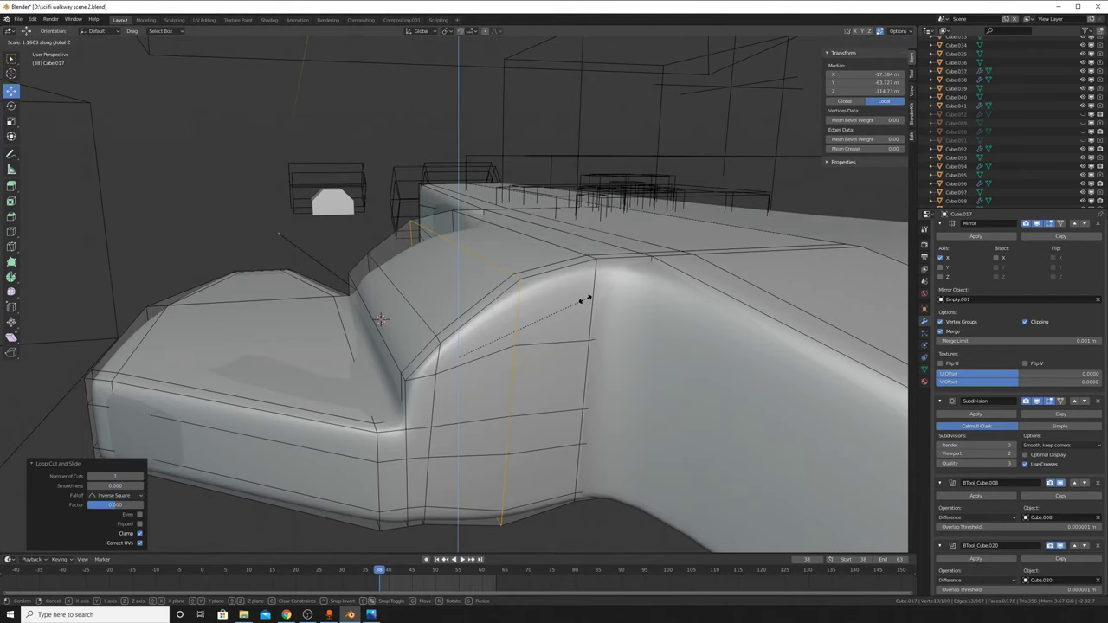
Step: Raise the ridge edge 0.485 m along Z for a rounder arch
click(442, 246)
click(517, 294)
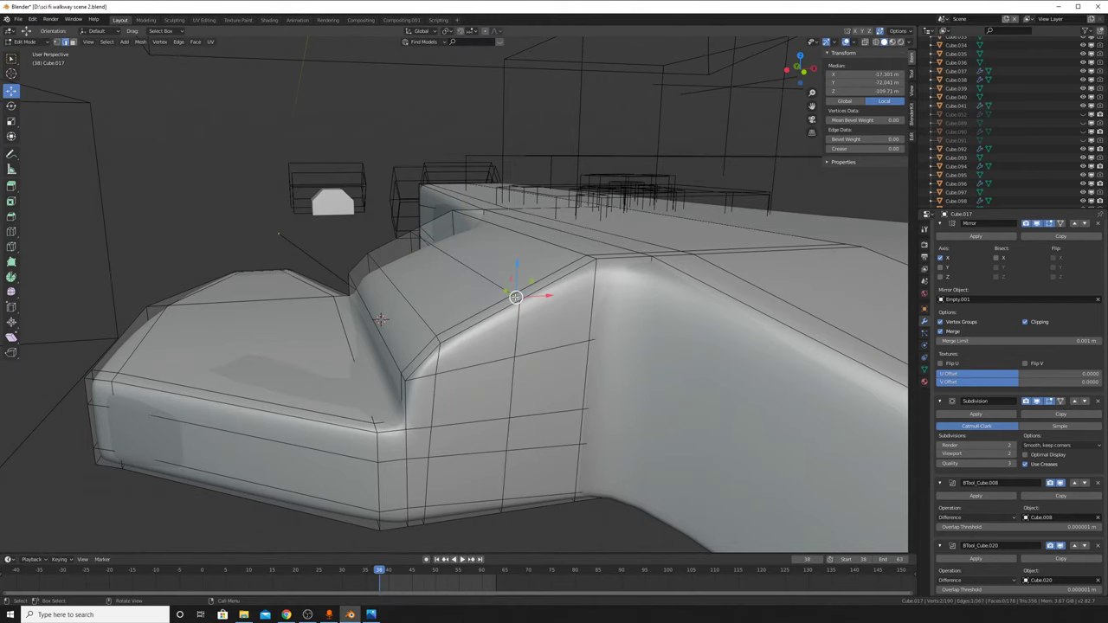
middle_drag(516, 295, 512, 81)
middle_drag(391, 443, 451, 286)
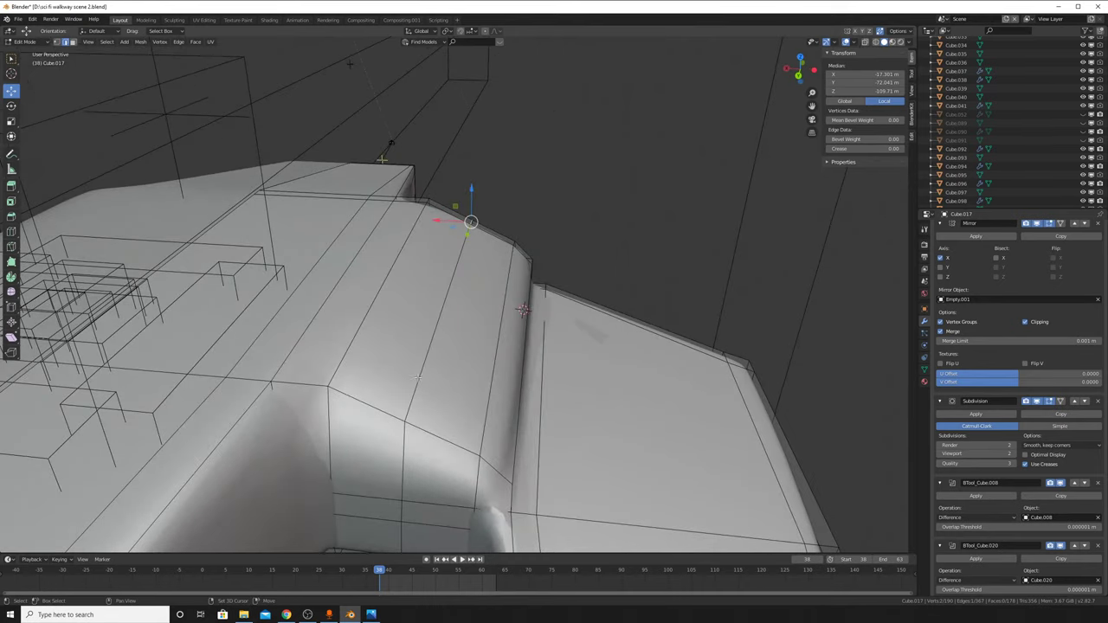
alt+click(450, 277)
key(g)
key(z)
click(535, 346)
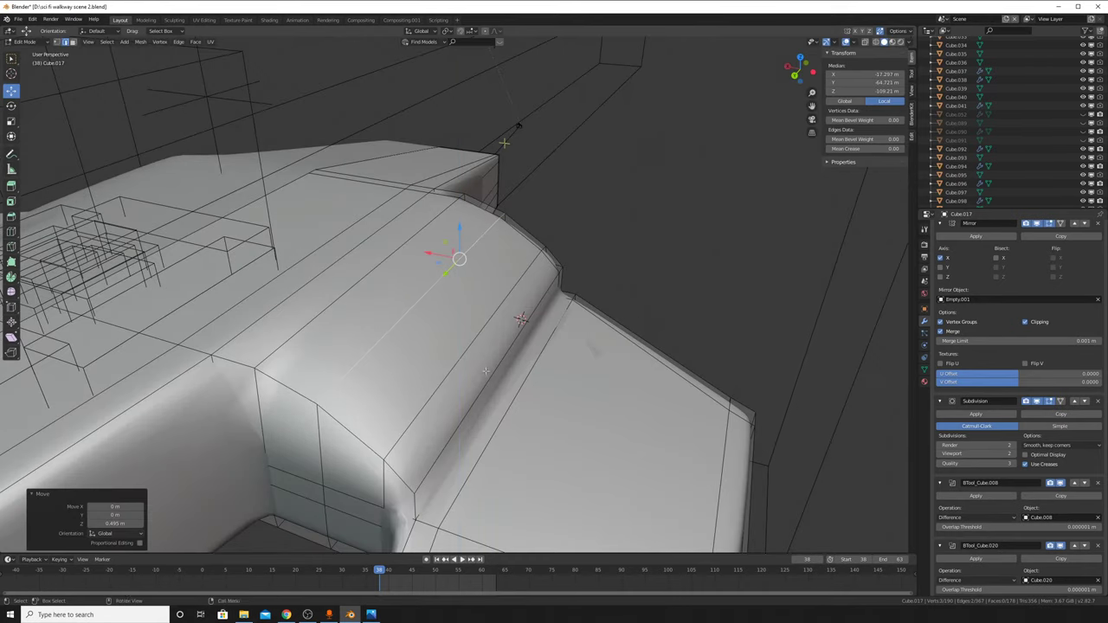
Step: Slide the selected edge loop into position beside the passage
mouse_move(535, 347)
middle_down()
mouse_move(508, 282)
mouse_move(561, 435)
middle_up()
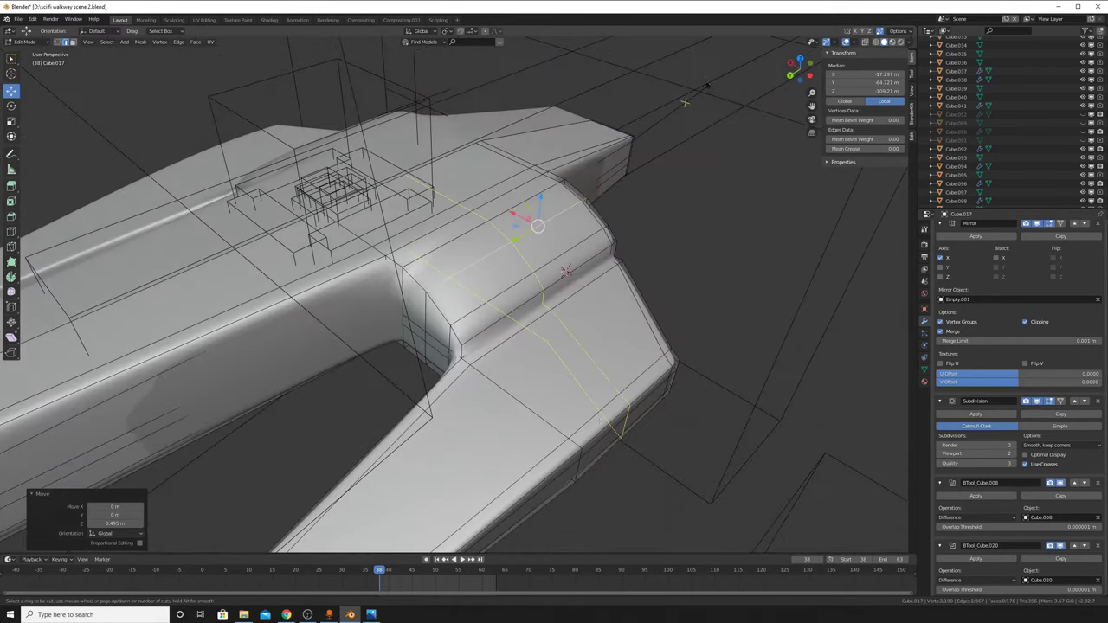
key(g)
key(g)
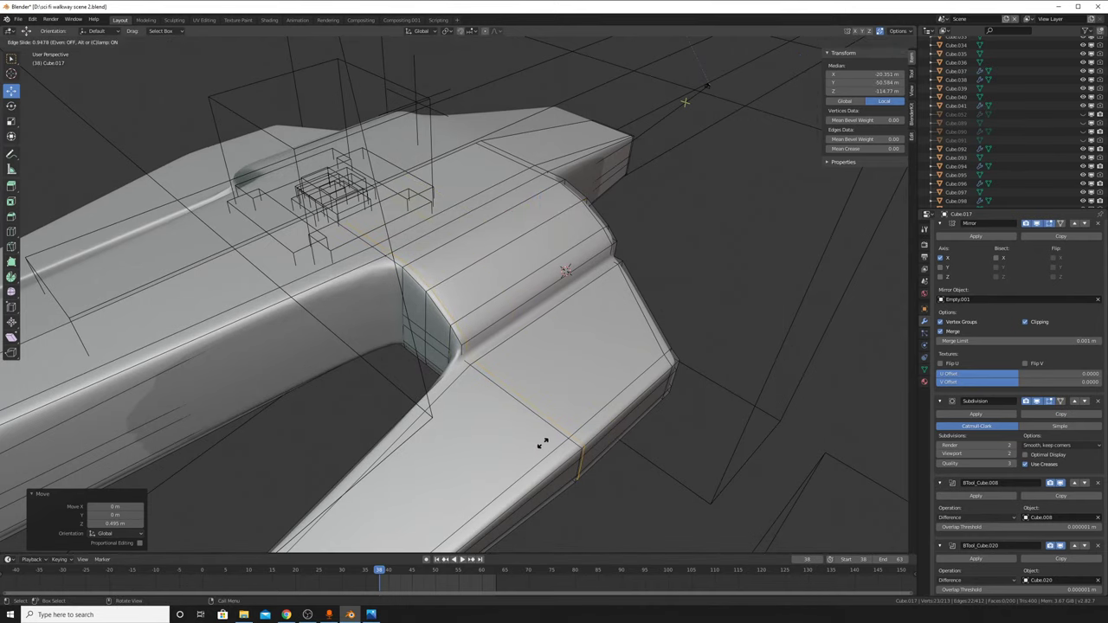
click(543, 444)
mouse_move(543, 443)
middle_down()
mouse_move(495, 367)
mouse_move(546, 374)
mouse_move(525, 340)
mouse_move(684, 337)
mouse_move(717, 357)
mouse_move(630, 310)
mouse_move(606, 202)
mouse_move(561, 226)
mouse_move(474, 234)
middle_up()
key(ctrl+r)
key(Escape)
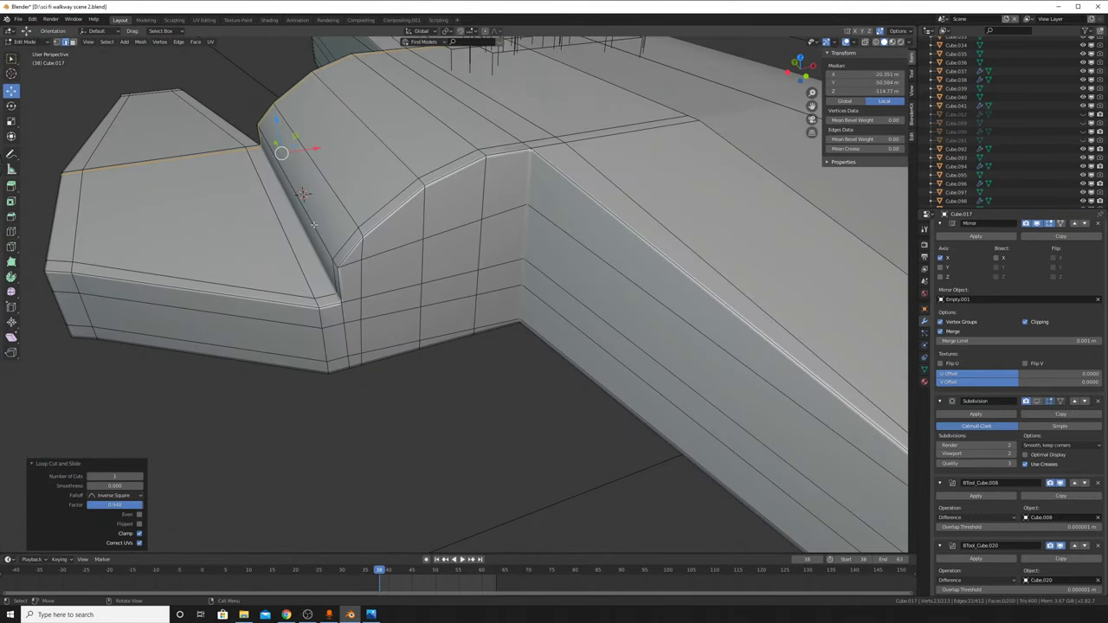
middle_drag(313, 225, 436, 103)
key(alt+a)
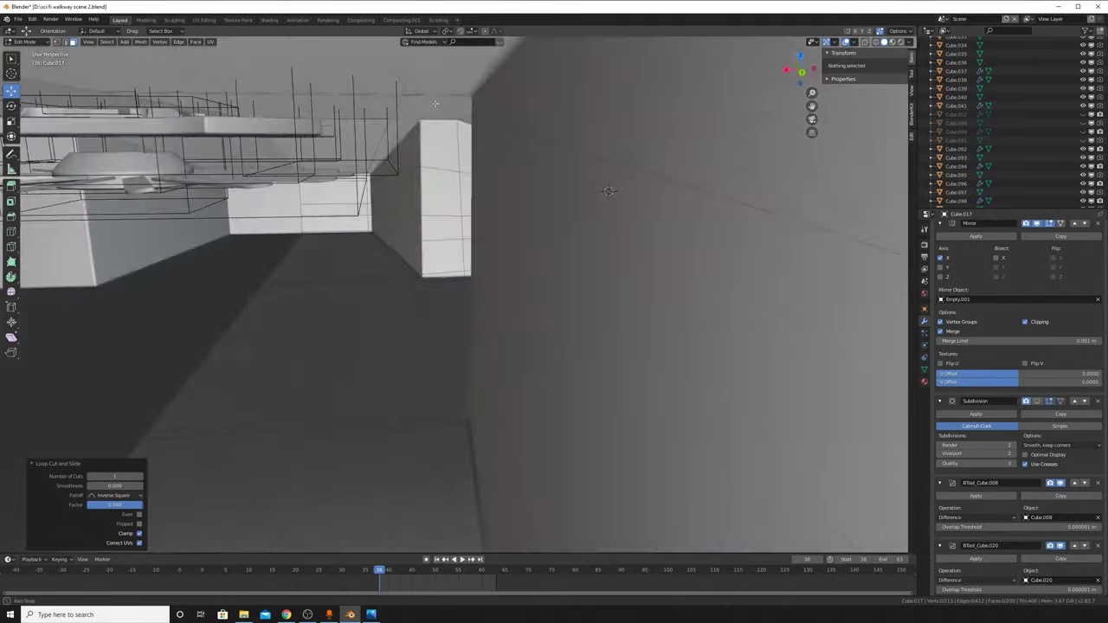
Step: Select the sixteen ledge wall faces and inset them
click(342, 218)
shift+click(438, 234)
shift+click(597, 277)
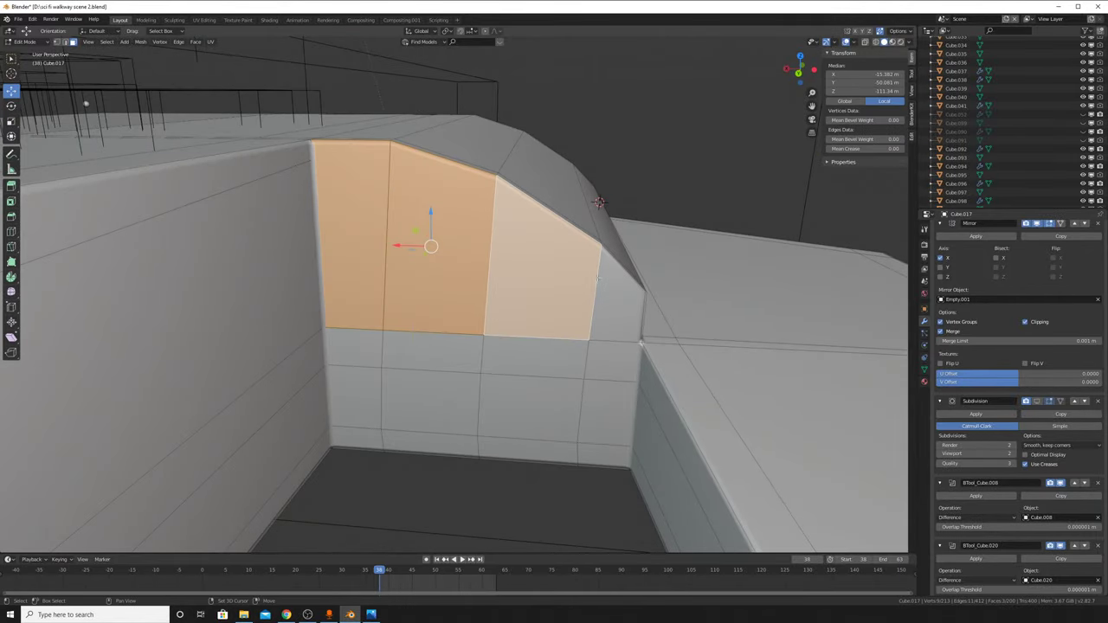
shift+click(622, 286)
shift+click(609, 360)
shift+click(606, 411)
shift+click(606, 455)
shift+click(529, 456)
shift+click(534, 405)
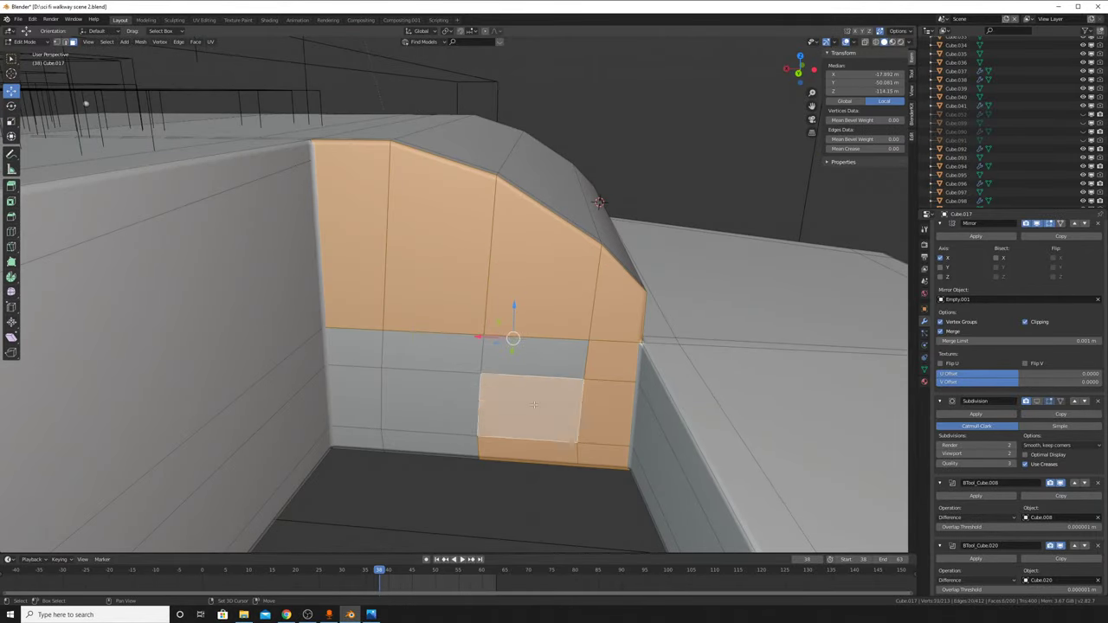
shift+click(531, 355)
shift+click(431, 355)
shift+click(433, 403)
shift+click(433, 444)
shift+click(355, 440)
shift+click(357, 400)
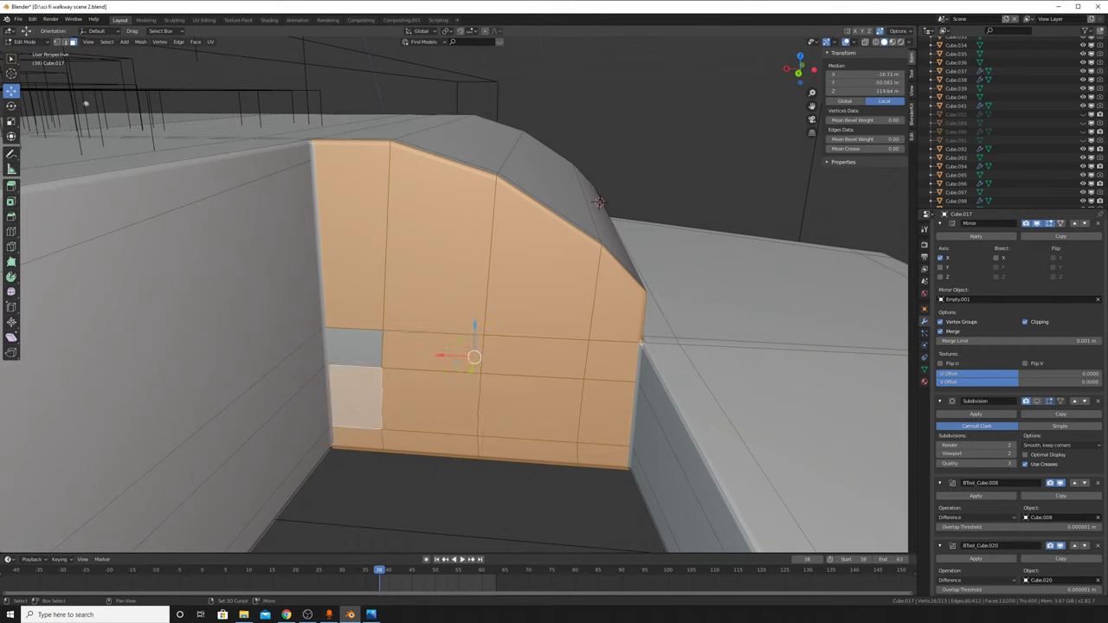
shift+click(355, 347)
key(i)
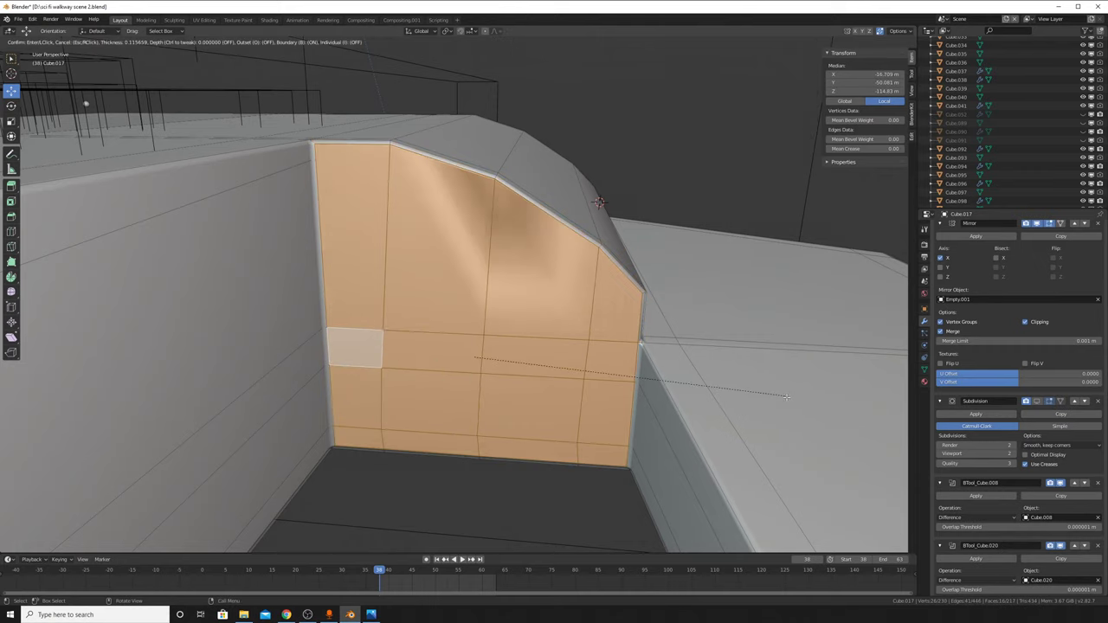
click(781, 394)
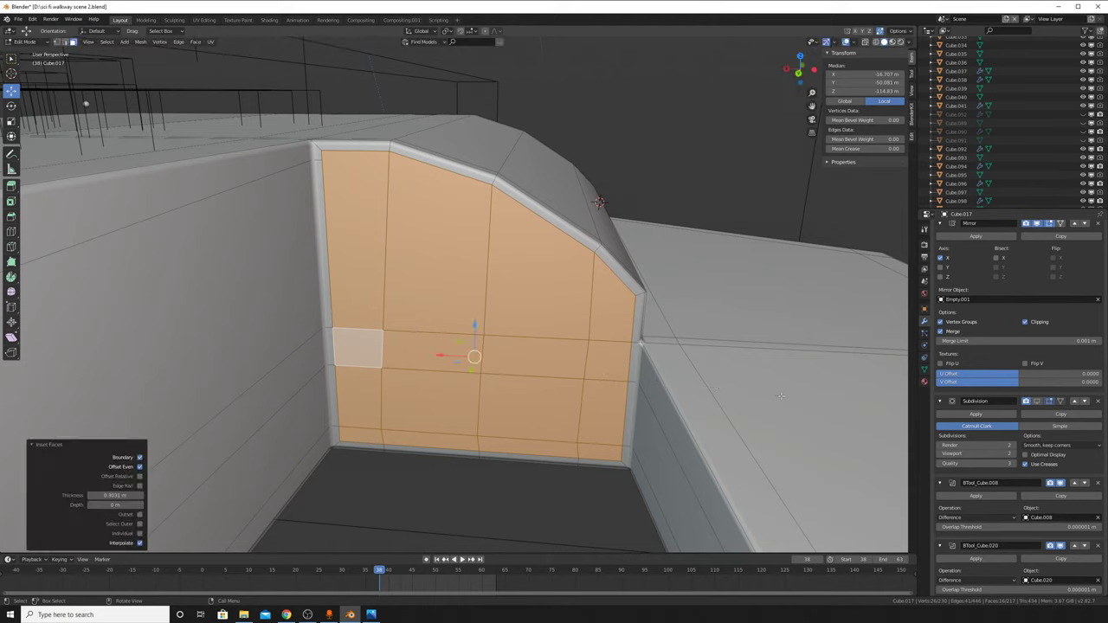
Step: In Object Mode, preview the subdivision smoothing on the inner corner, then turn it off
key(Tab)
click(1038, 401)
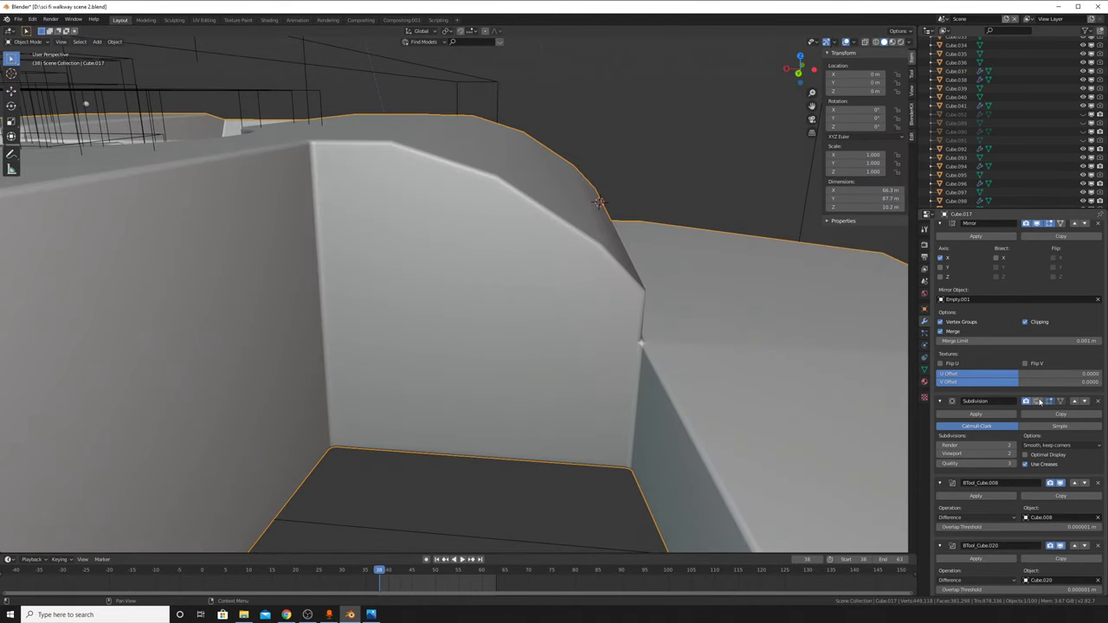
middle_drag(799, 349, 803, 363)
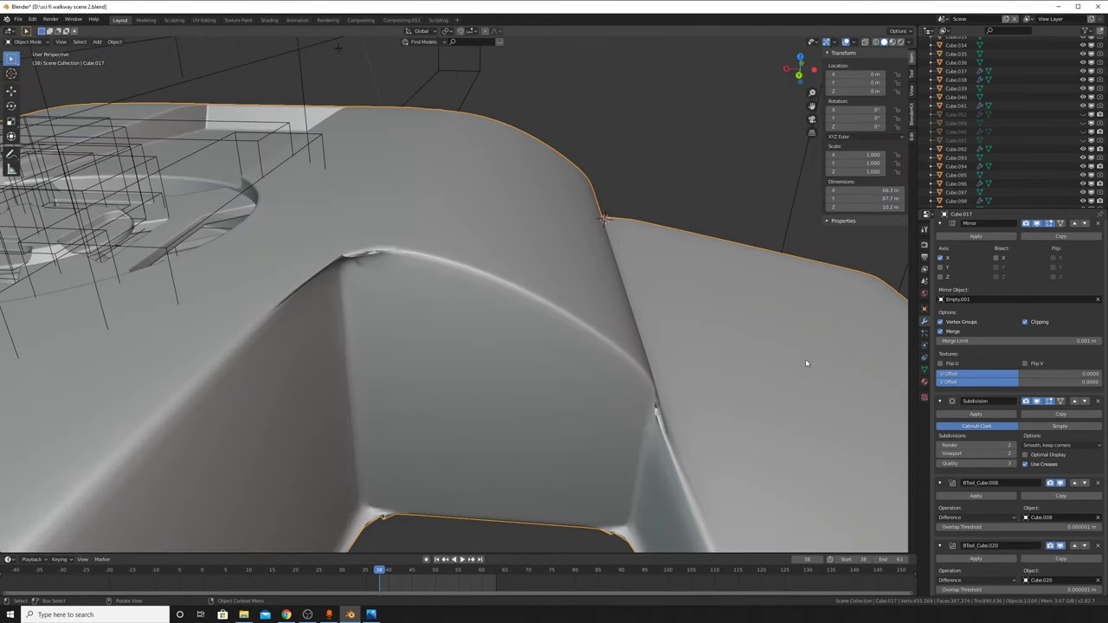
click(1038, 401)
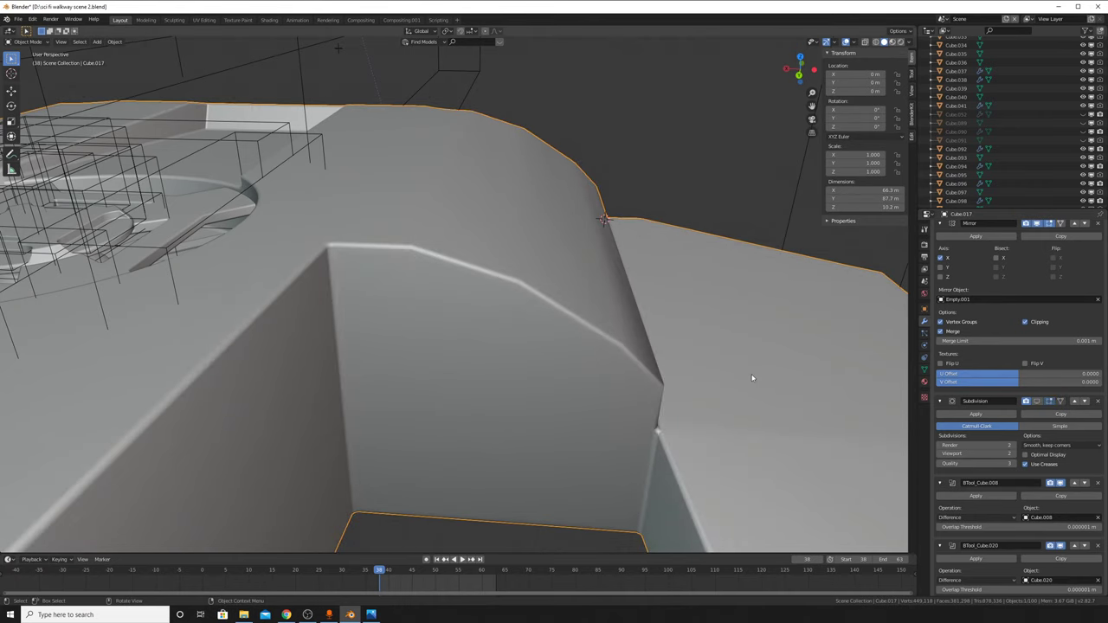
Step: Dissolve the selected edges and select the passage's inner wall face
key(Tab)
key(x)
click(664, 418)
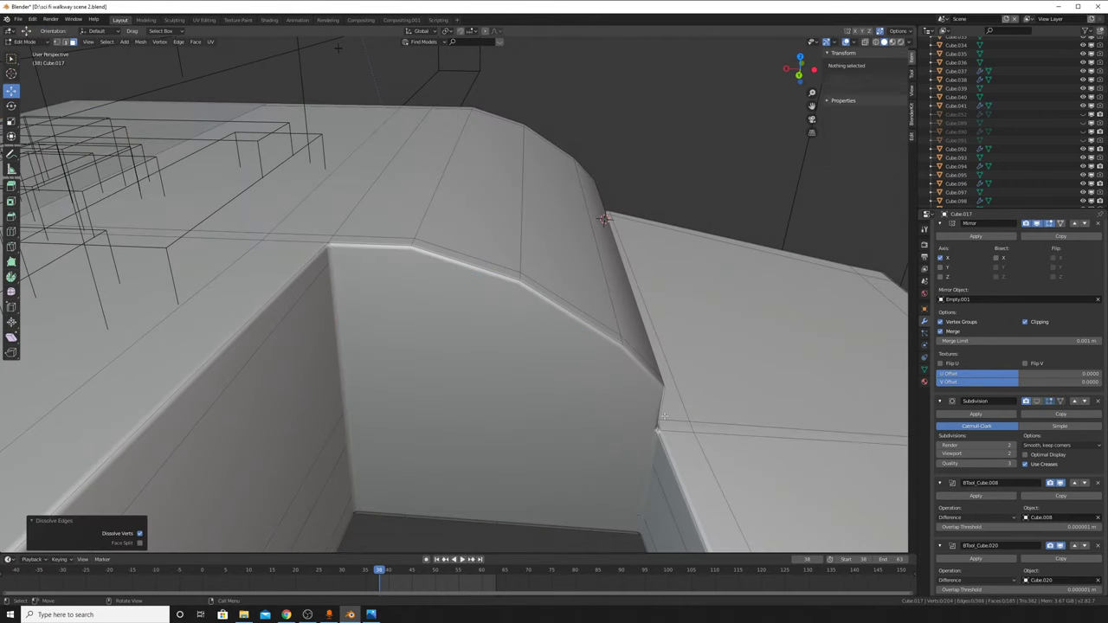
click(610, 383)
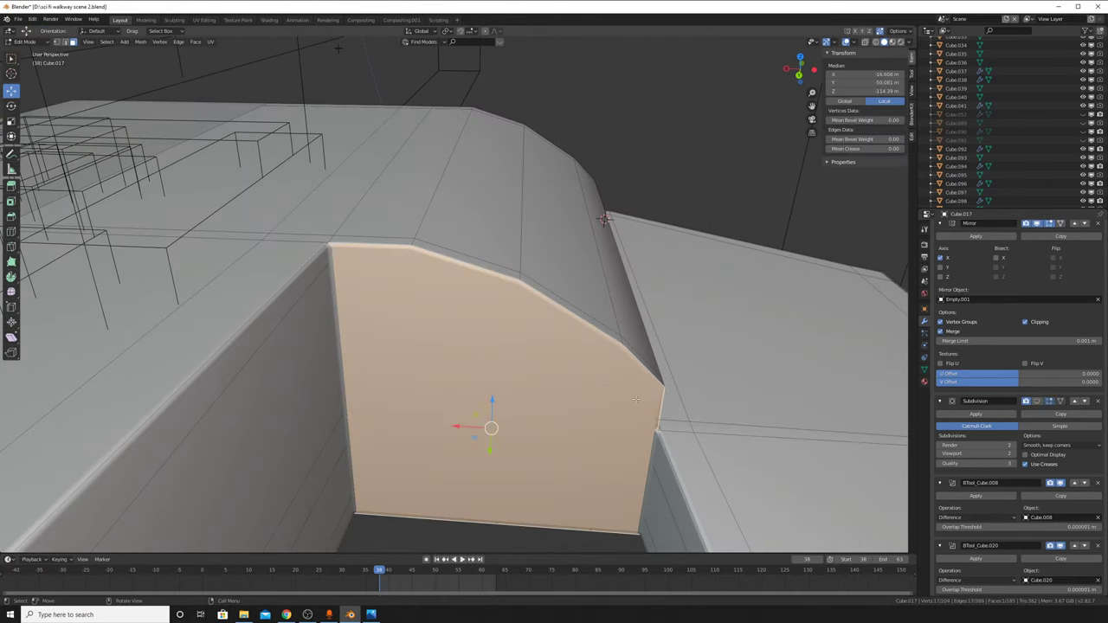
Step: Disable the Subdivision viewport display and frame the selected inner wall face in Edit Mode
key(Tab)
click(1039, 401)
click(1038, 403)
key(Tab)
key(KP_Decimal)
middle_drag(594, 183, 594, 185)
key(ctrl)
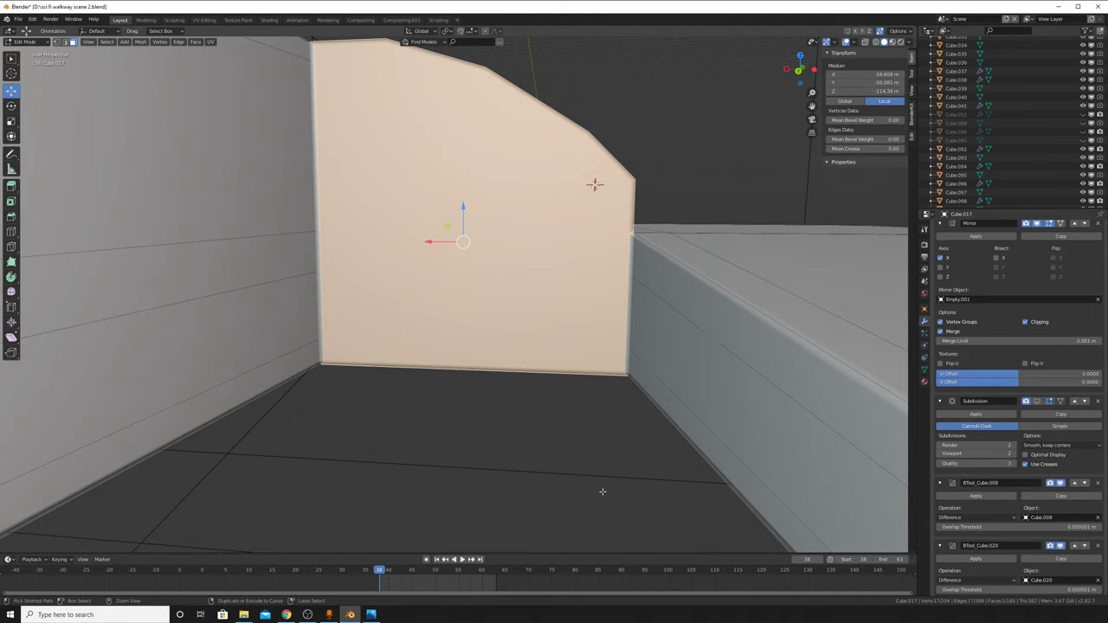
Step: Switch to another program and back, then return Blender to Object Mode
click(307, 615)
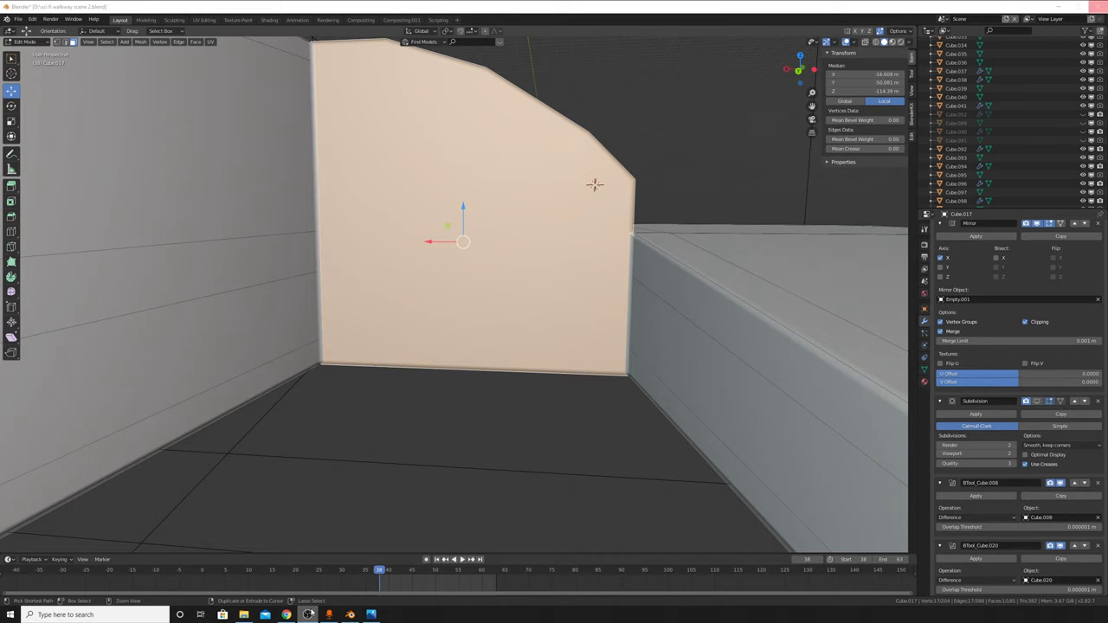
click(623, 320)
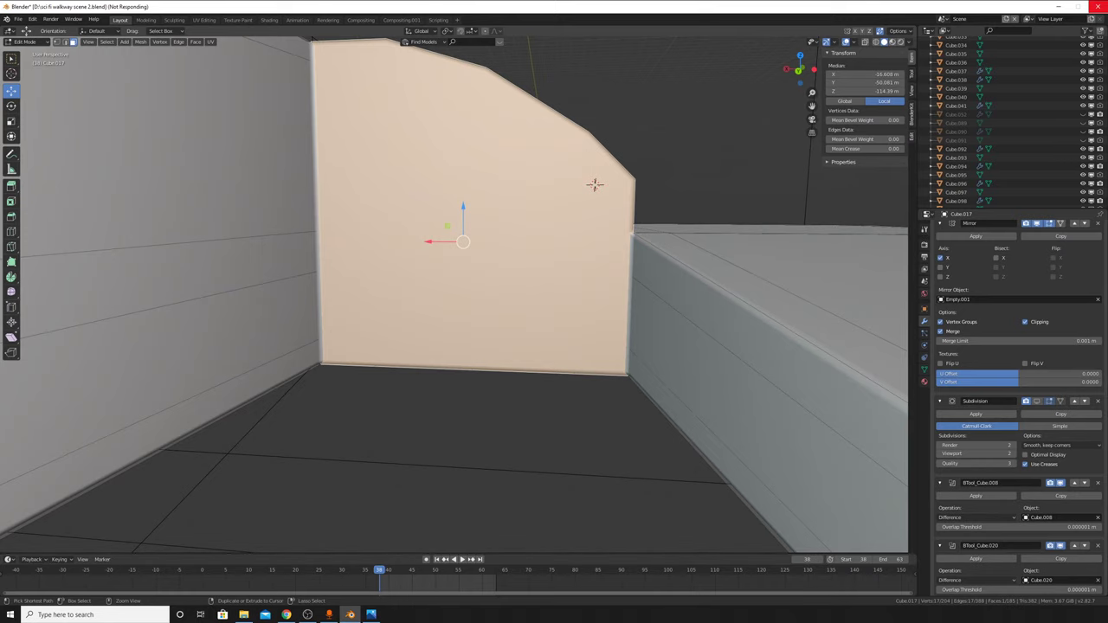
key(Tab)
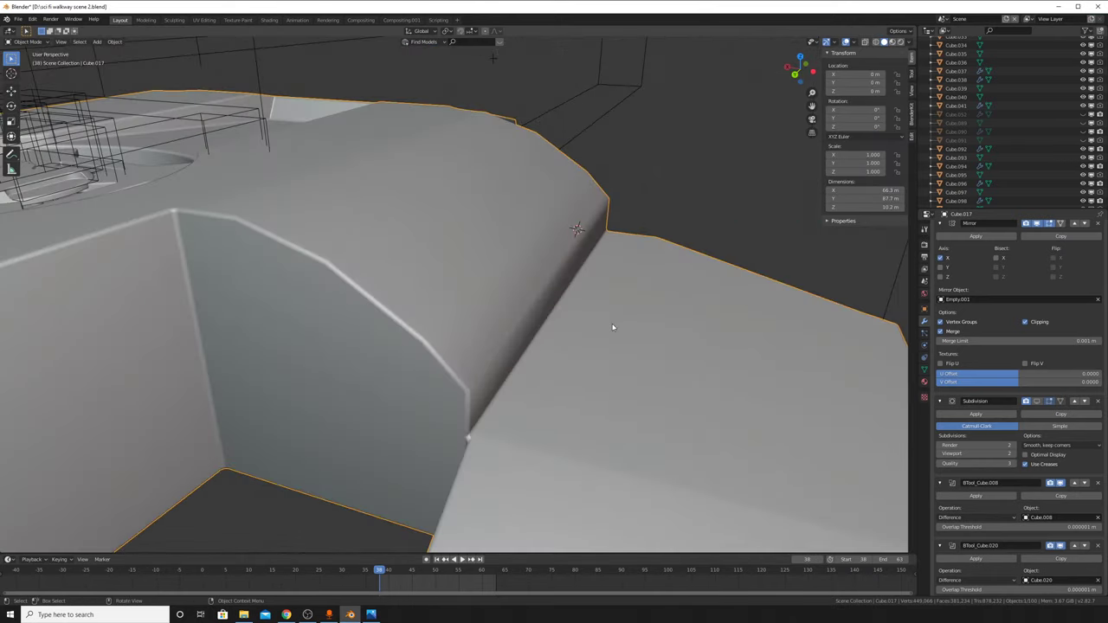
Step: Re-enter Edit Mode in vertex select on the passage wall and check the subdivision preview
key(Tab)
middle_drag(525, 311, 791, 460)
key(1)
click(592, 313)
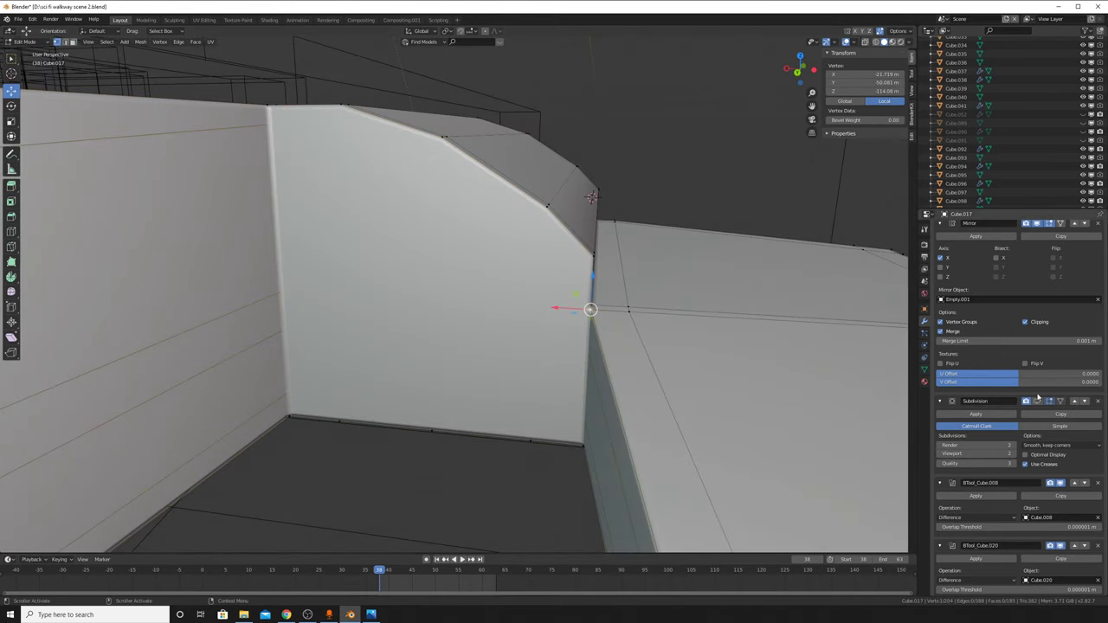
click(1038, 398)
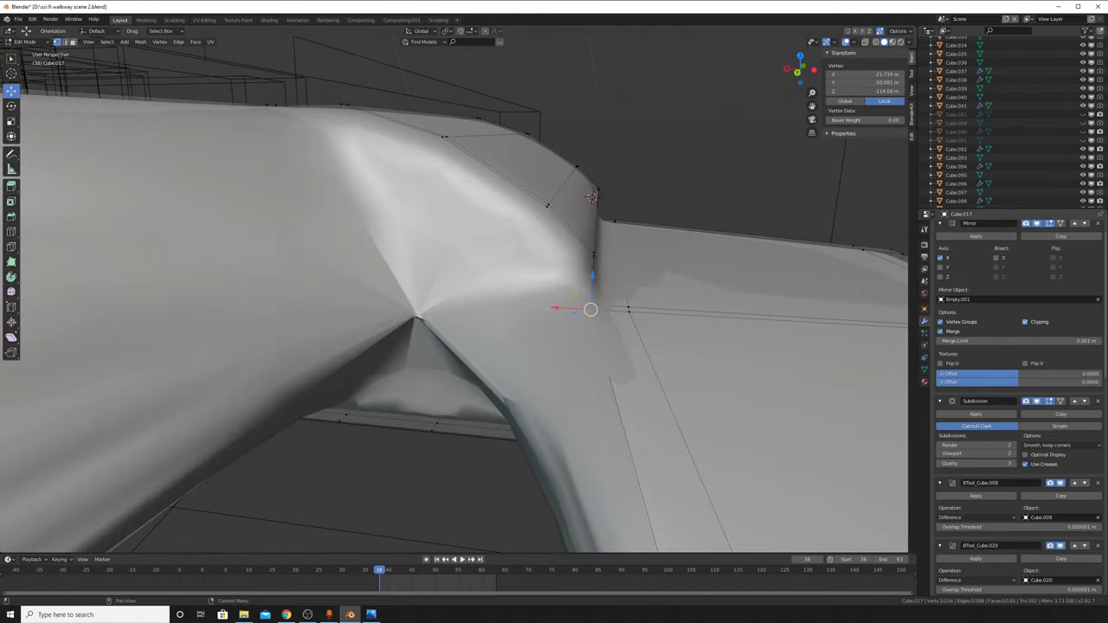
click(1038, 401)
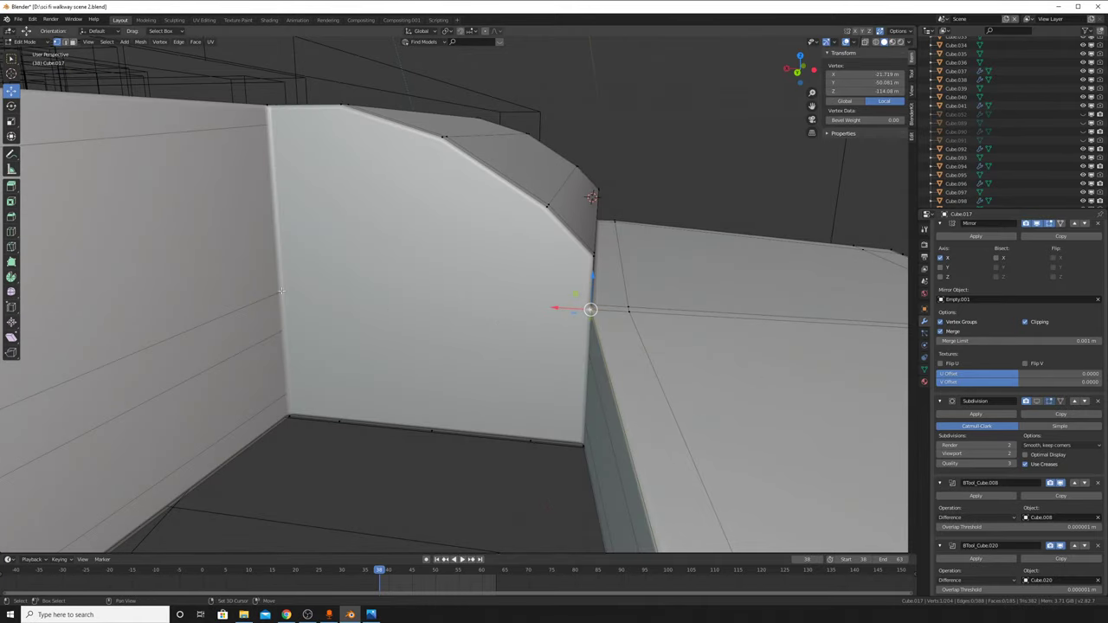
alt+click(281, 291)
scroll(1053, 447, down, 5)
scroll(1053, 447, down, 5)
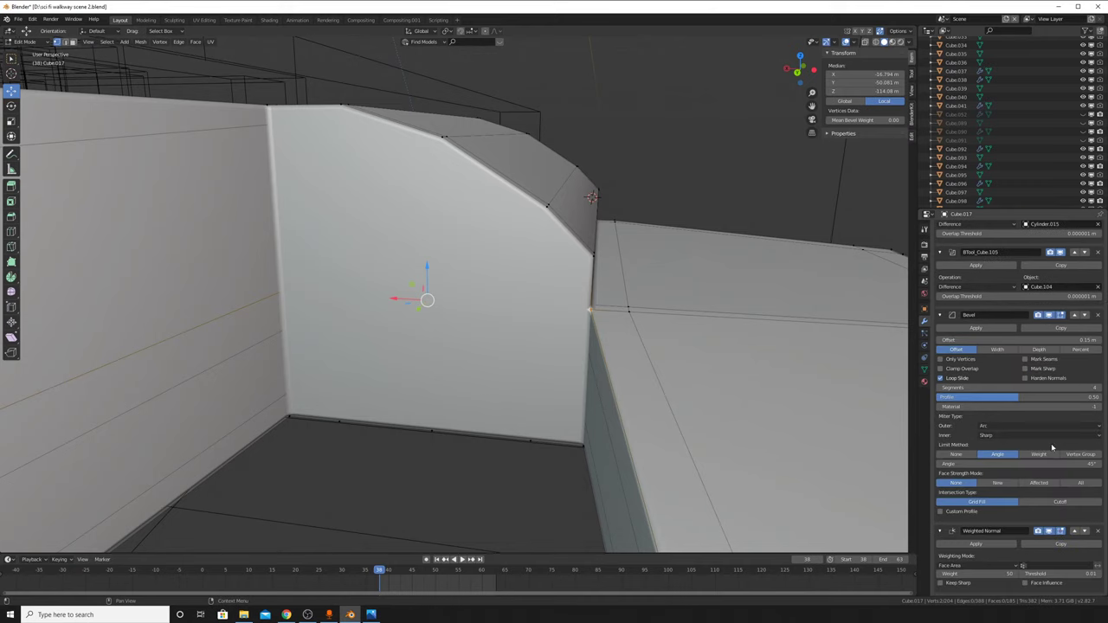
Step: Join the opposite wall corner vertices, then the top and bottom vertices, with new edges
click(1039, 314)
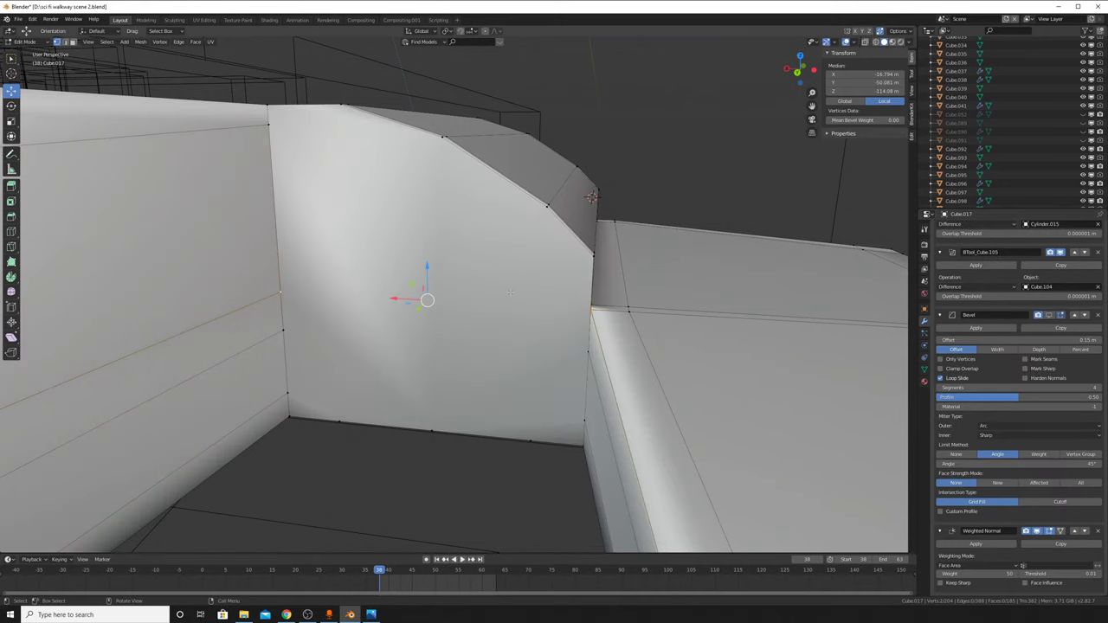
mouse_move(433, 294)
middle_down()
mouse_move(364, 259)
mouse_move(511, 286)
middle_up()
alt+click(450, 271)
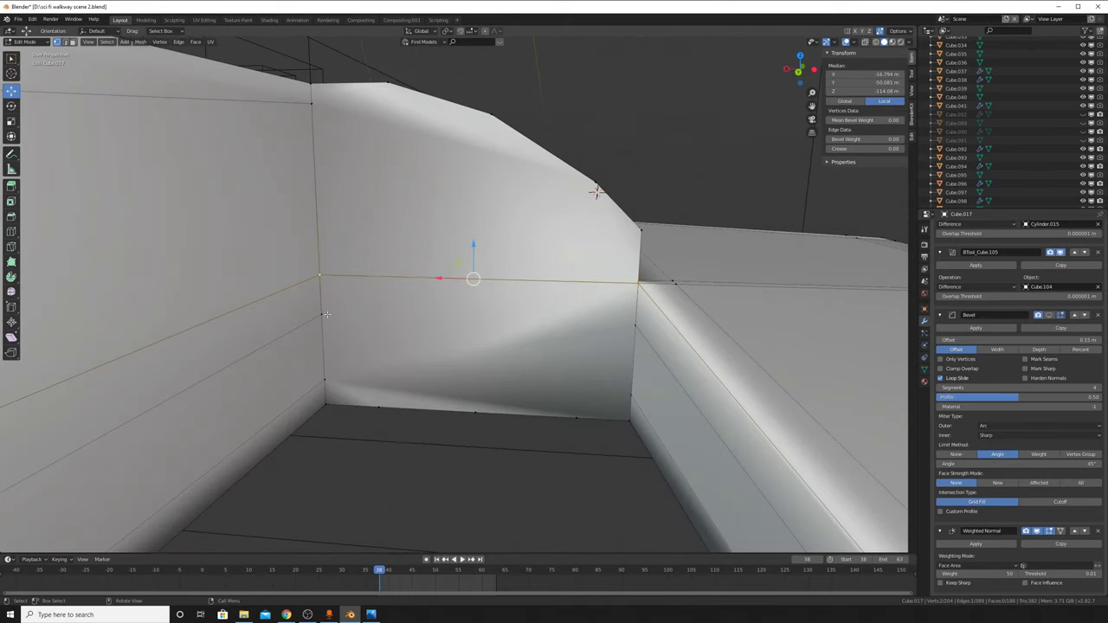
click(322, 315)
shift+click(637, 324)
key(j)
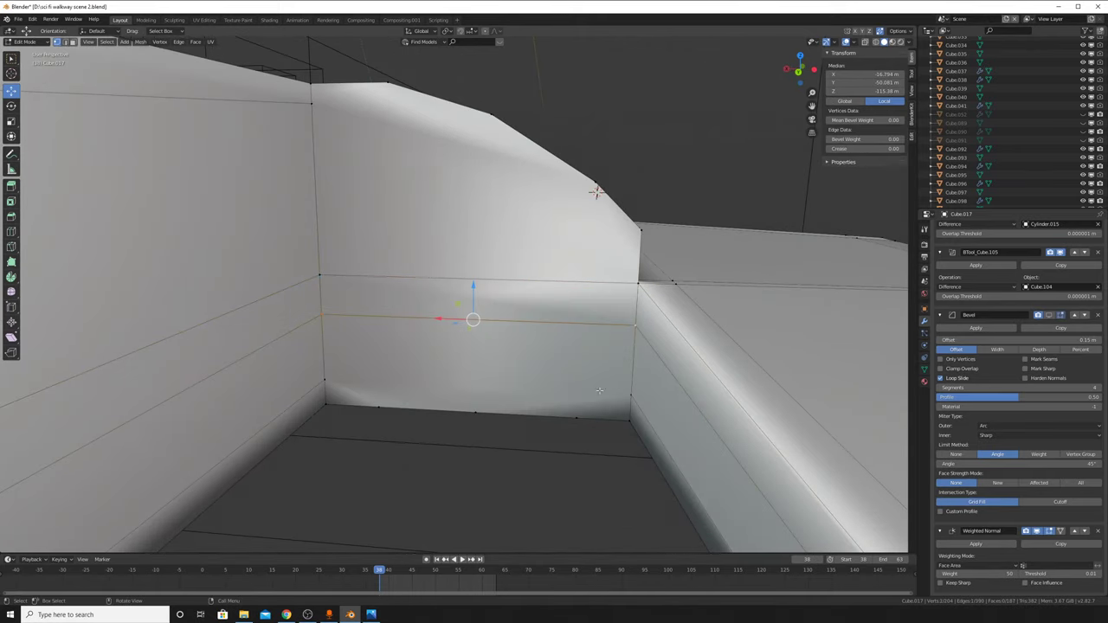
click(576, 418)
shift+click(595, 190)
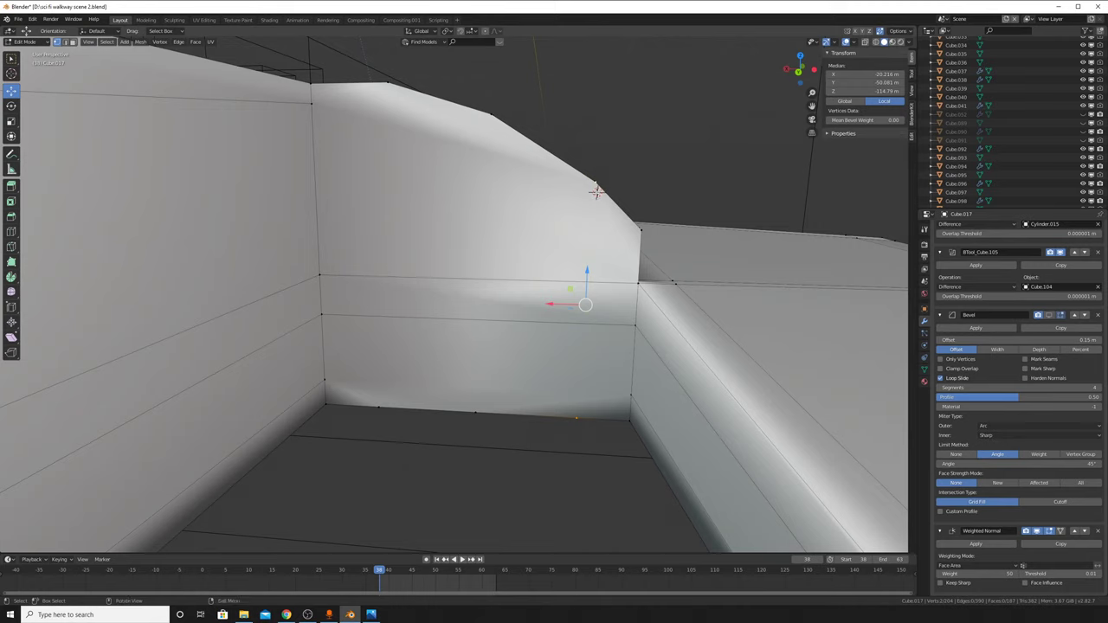
key(j)
Step: Add a vertical loop cut, connect its bottom and top vertices, and cut a loop below the top edge
mouse_move(488, 147)
middle_down()
mouse_move(458, 265)
mouse_move(521, 174)
middle_up()
key(ctrl+r)
click(485, 251)
key(ctrl+z)
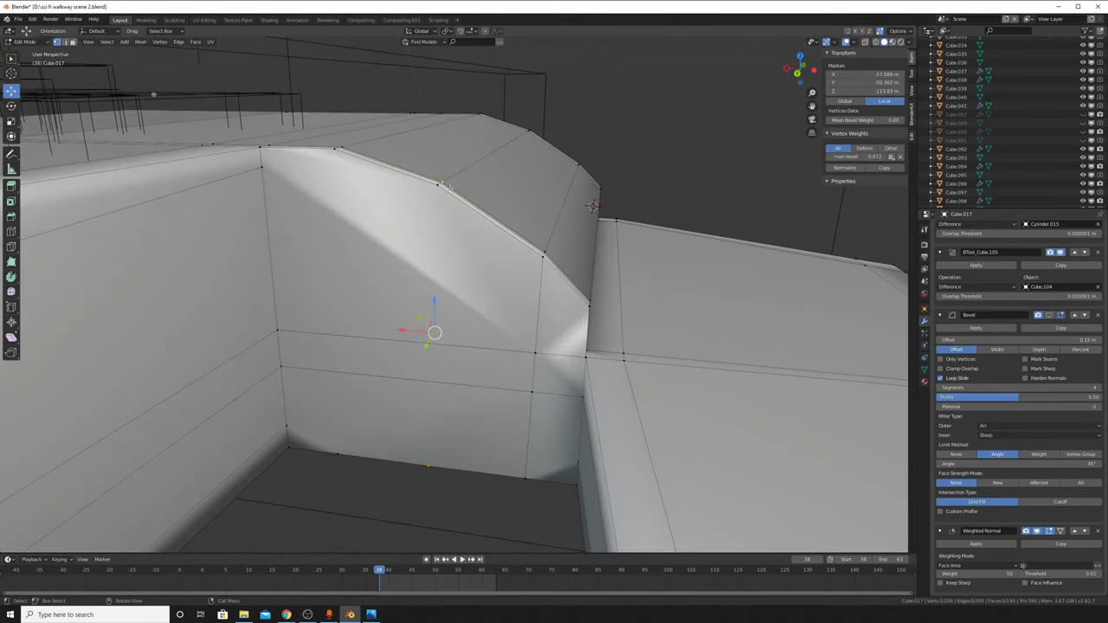
key(ctrl+shift+z)
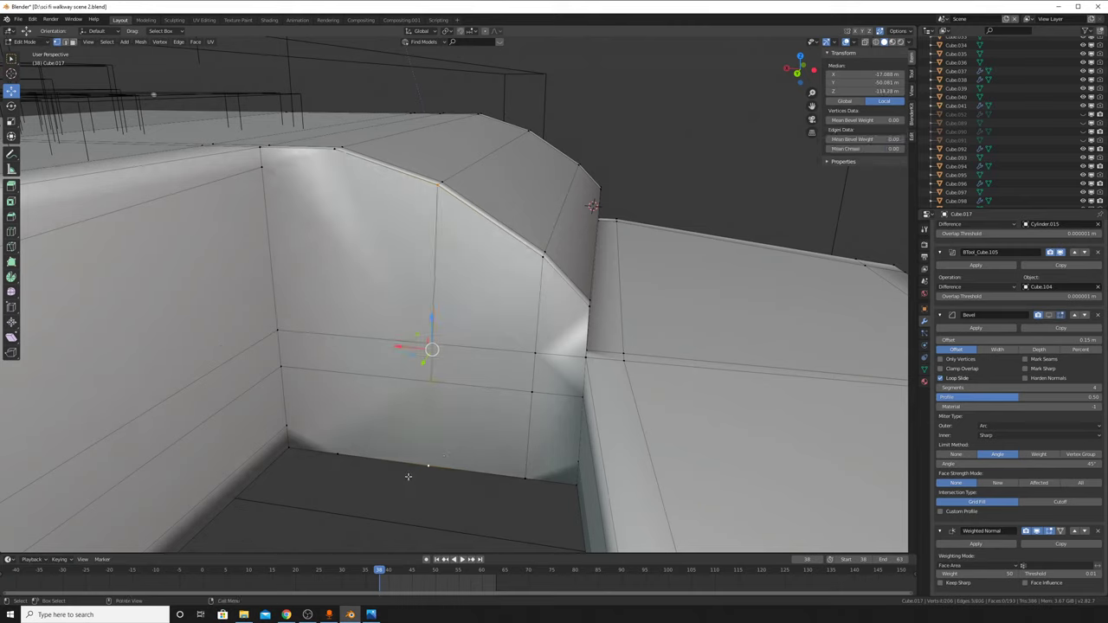
click(336, 454)
alt+click(336, 314)
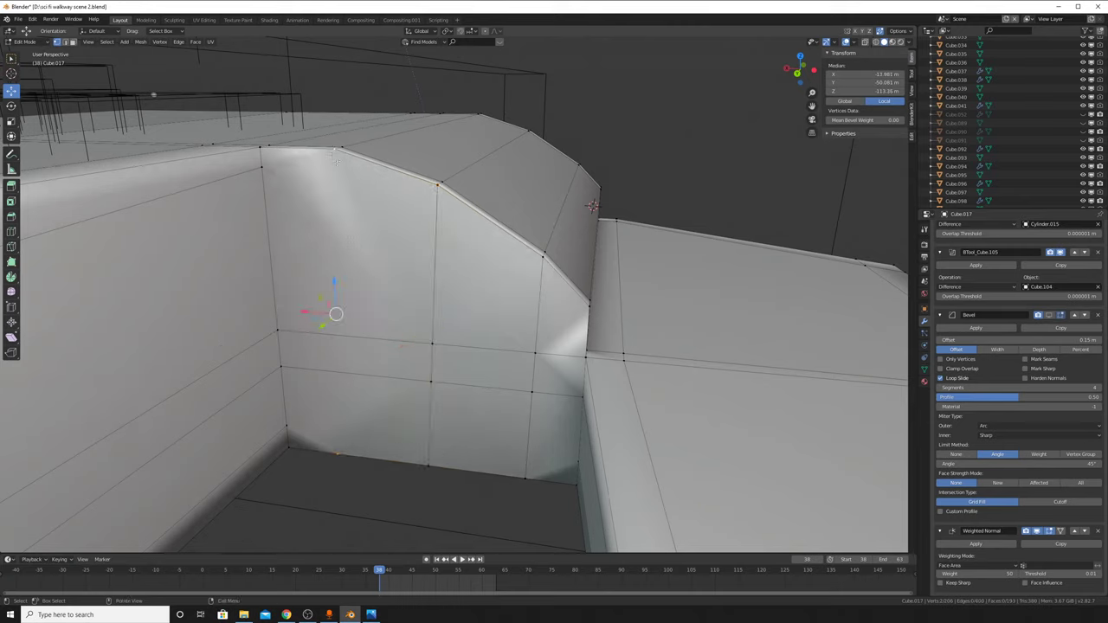
key(j)
key(ctrl+r)
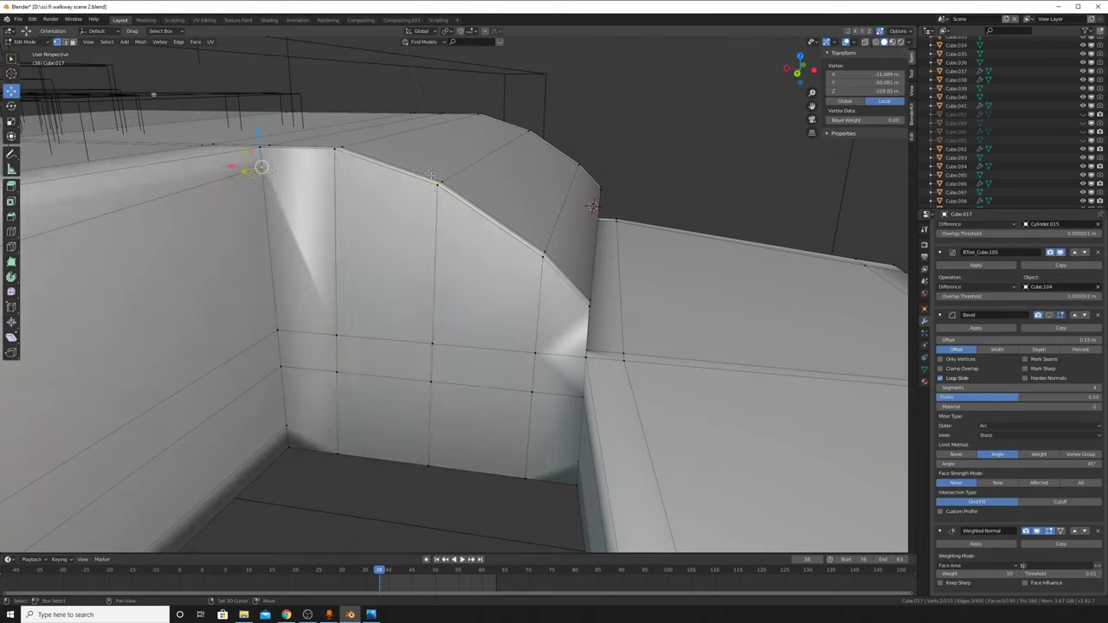
click(434, 184)
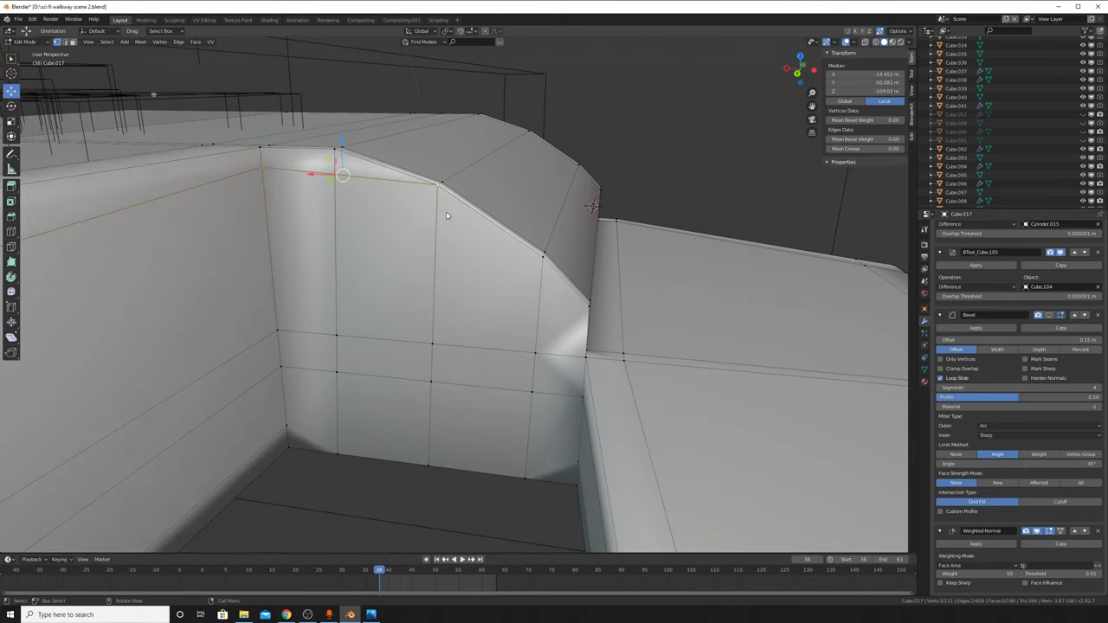
Step: Back in Object Mode, toggle the Bevel modifier display to compare the wall shading
key(Tab)
click(1050, 315)
click(1051, 315)
click(1051, 315)
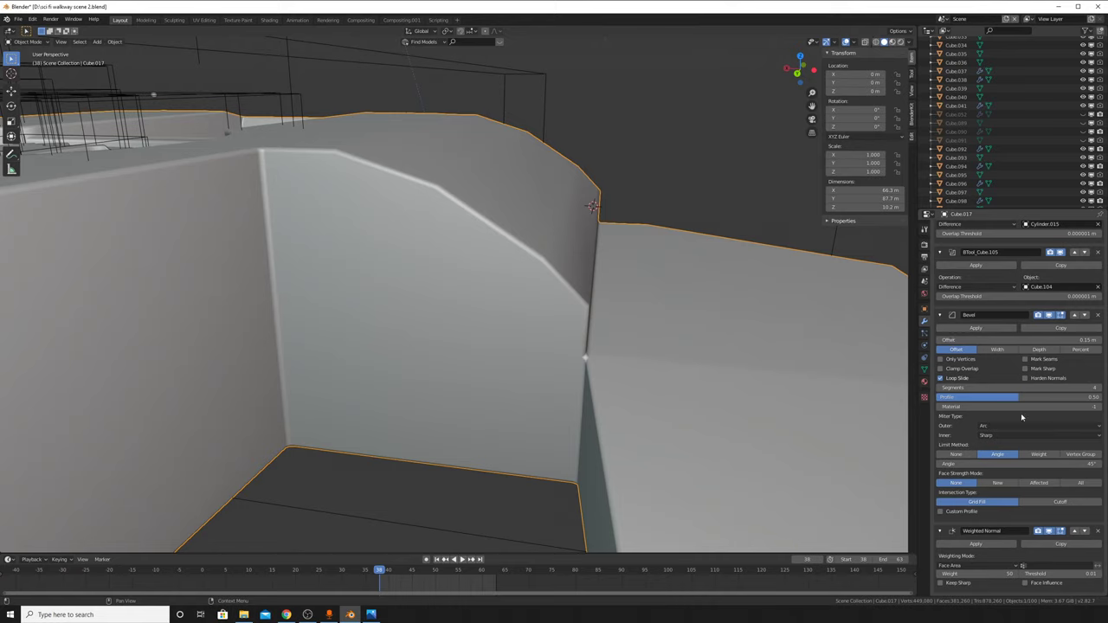
Step: Turn the Subdivision viewport display back on and re-enter Edit Mode on the hull
scroll(1039, 364, up, 5)
scroll(1044, 385, up, 5)
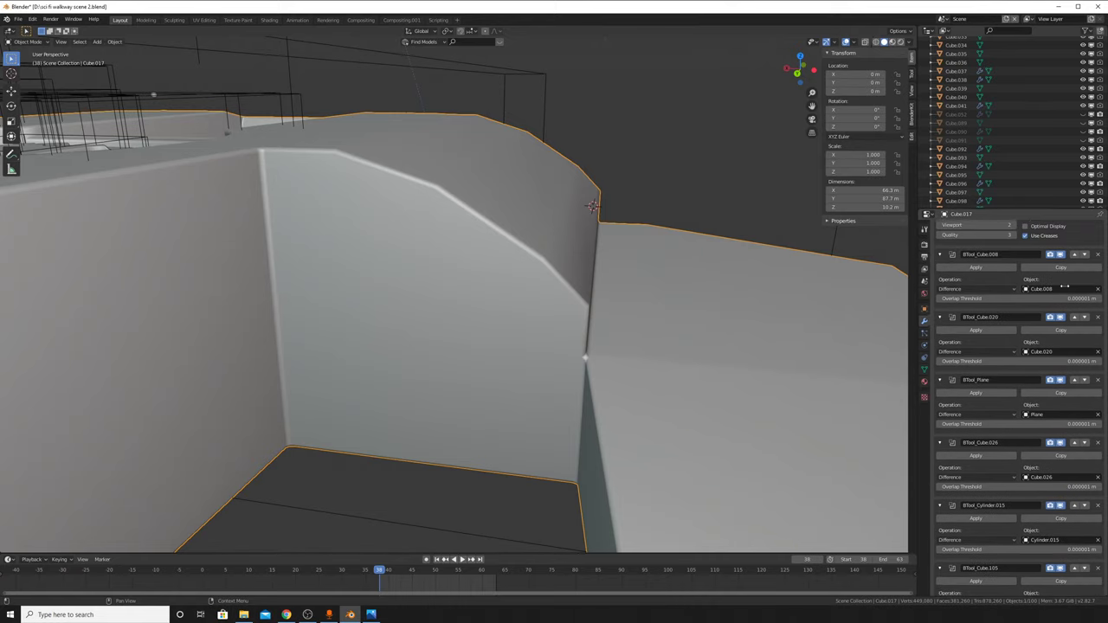
scroll(1050, 412, up, 5)
scroll(1054, 433, up, 5)
scroll(1057, 439, up, 1)
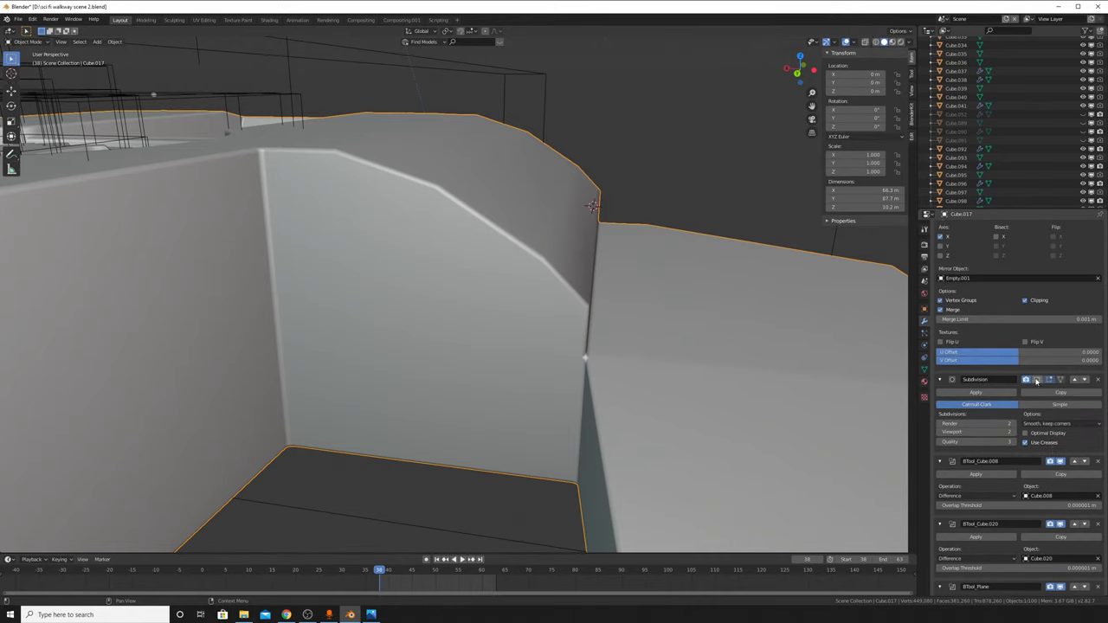
click(1037, 380)
mouse_move(640, 286)
middle_down()
mouse_move(626, 329)
mouse_move(485, 108)
middle_up()
key(Tab)
middle_drag(407, 347, 427, 335)
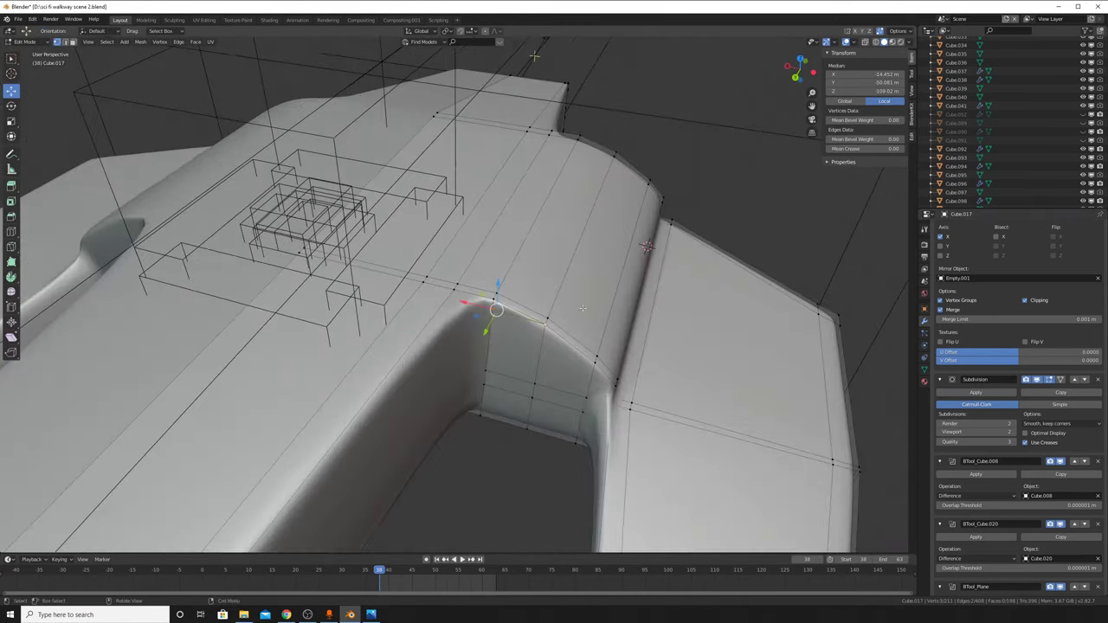
Step: Cut a trial edge loop across the hull, then dissolve it
key(ctrl+r)
scroll(361, 413, down, 2)
scroll(364, 416, down, 4)
click(368, 419)
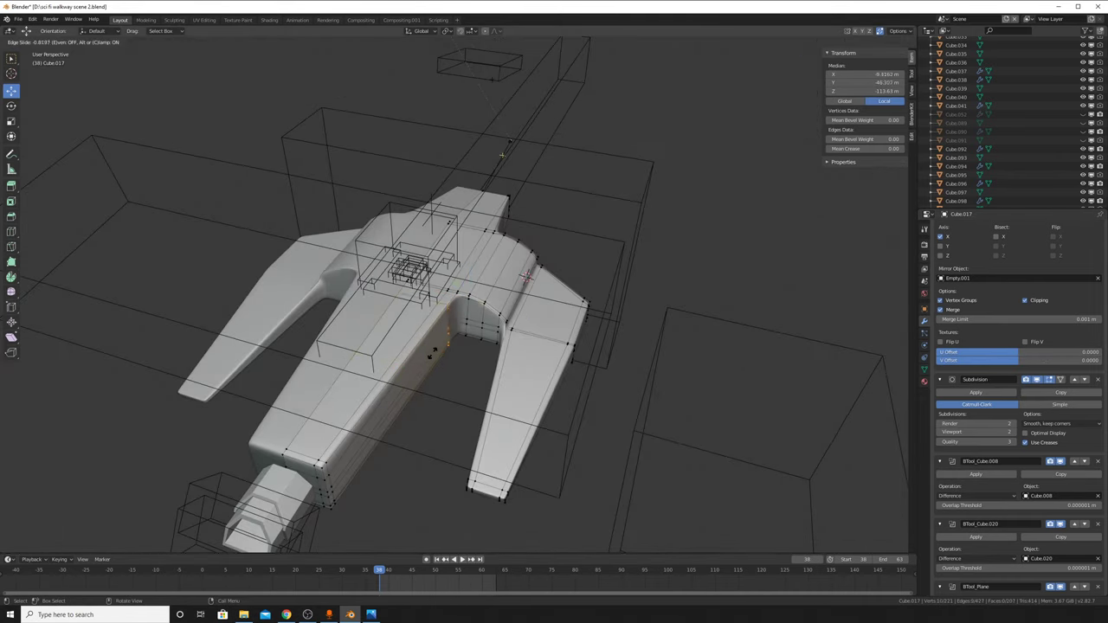
click(439, 343)
scroll(476, 334, up, 4)
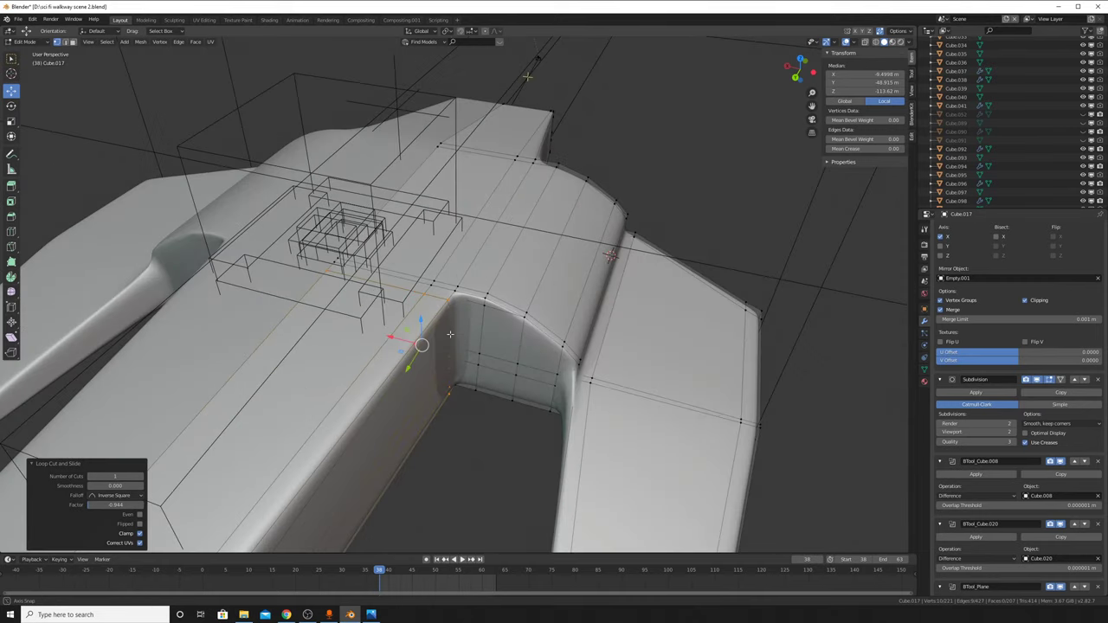
scroll(522, 323, up, 3)
middle_drag(522, 323, 451, 378)
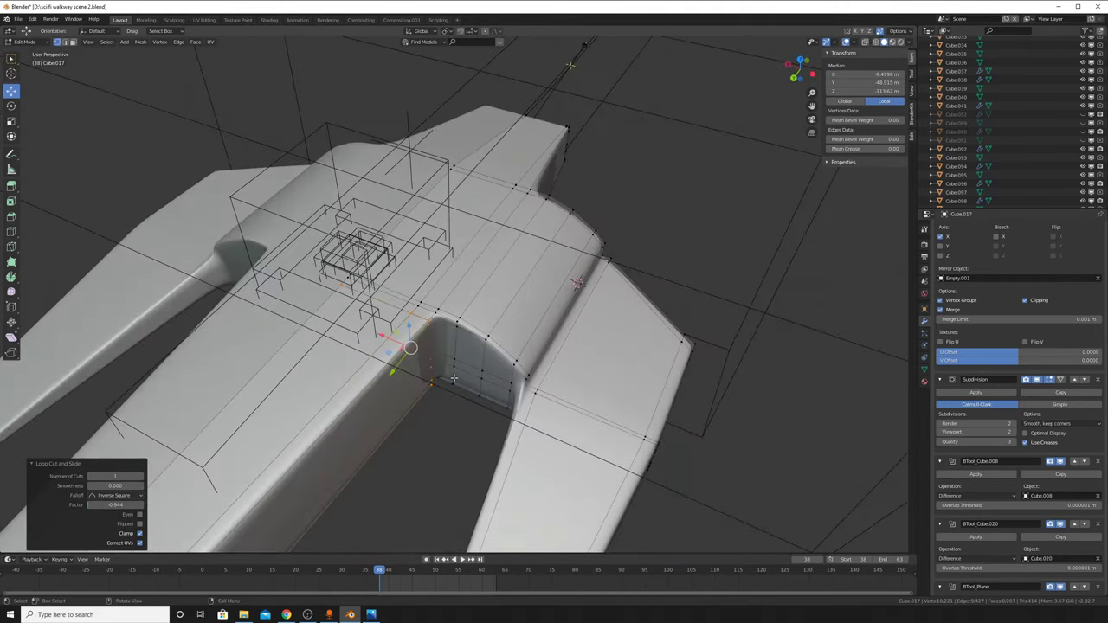
key(x)
click(451, 378)
Step: Select the edge path along the passage's vertical inner corner
click(456, 327)
middle_drag(456, 326, 490, 427)
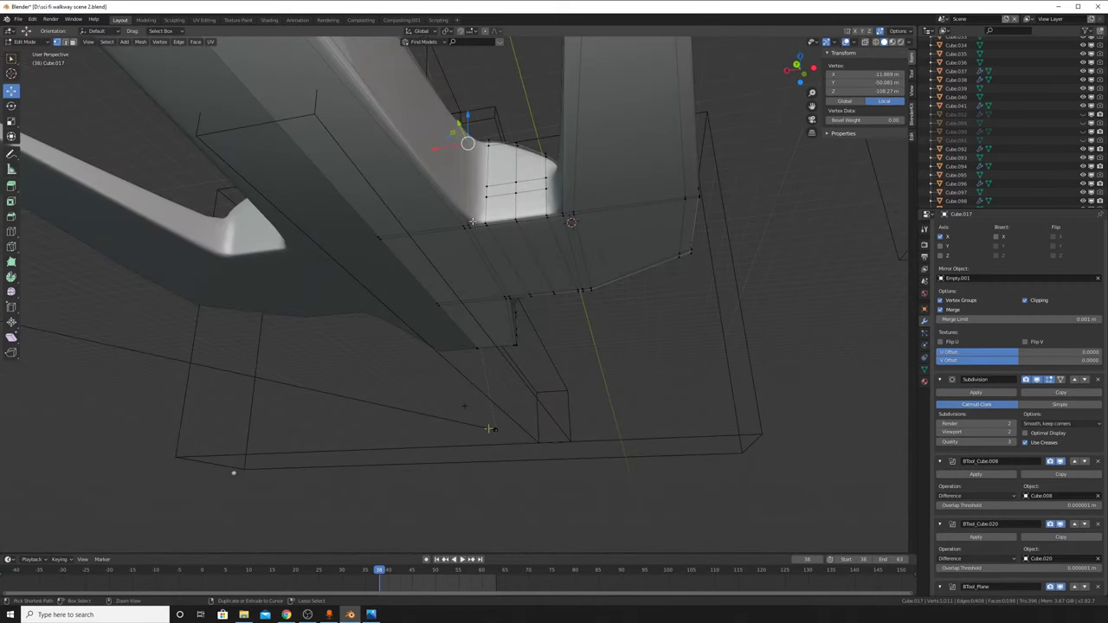
ctrl+click(472, 223)
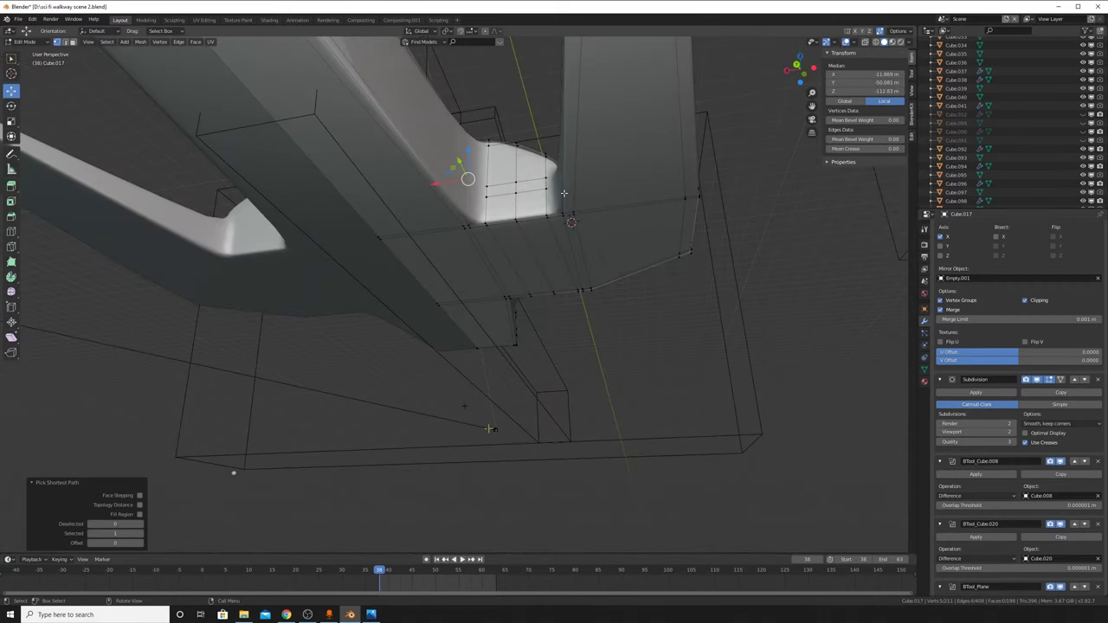
mouse_move(489, 428)
middle_down()
mouse_move(549, 281)
mouse_move(537, 95)
middle_up()
Step: Try bevelling the vertical inner corner edge twice, cancelling each attempt
key(ctrl+b)
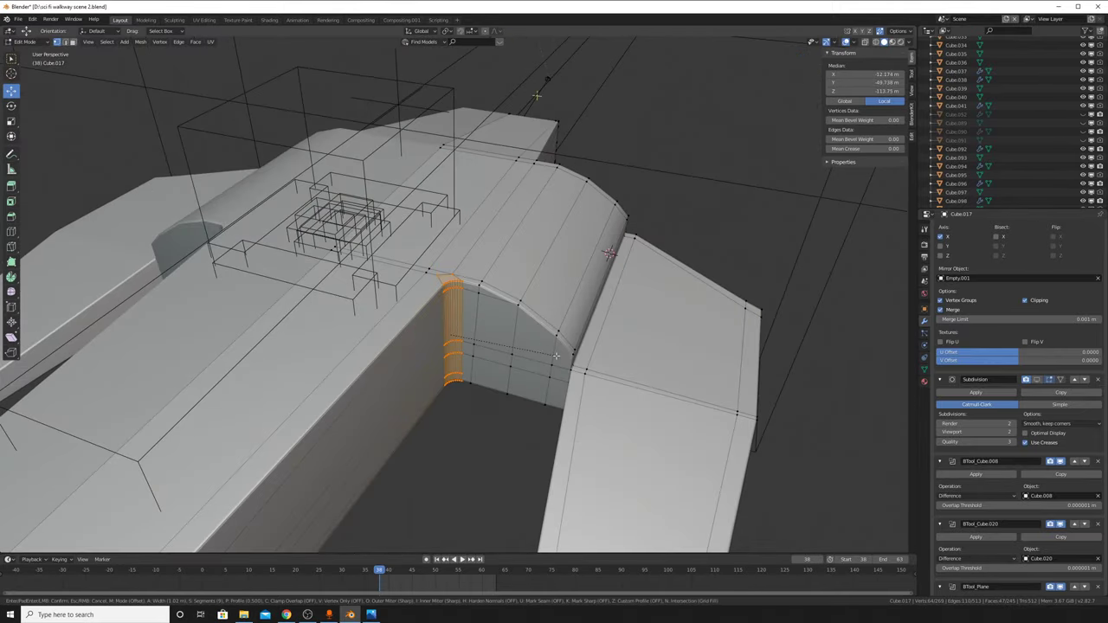
scroll(558, 357, down, 3)
scroll(558, 356, down, 2)
scroll(560, 359, down, 1)
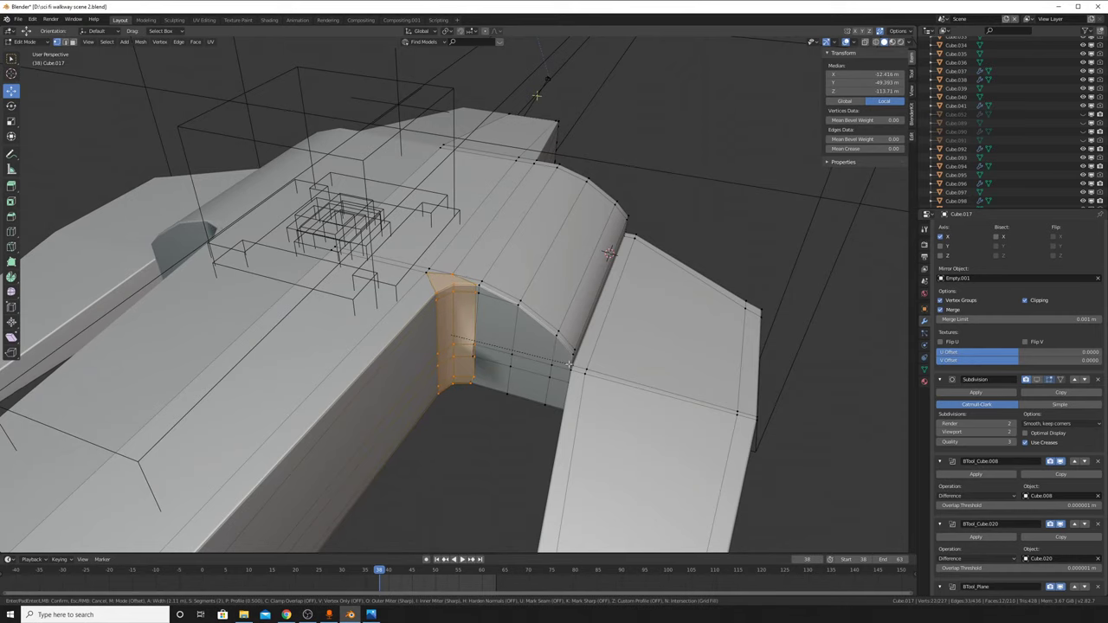
right_click(533, 331)
middle_drag(454, 273, 570, 343)
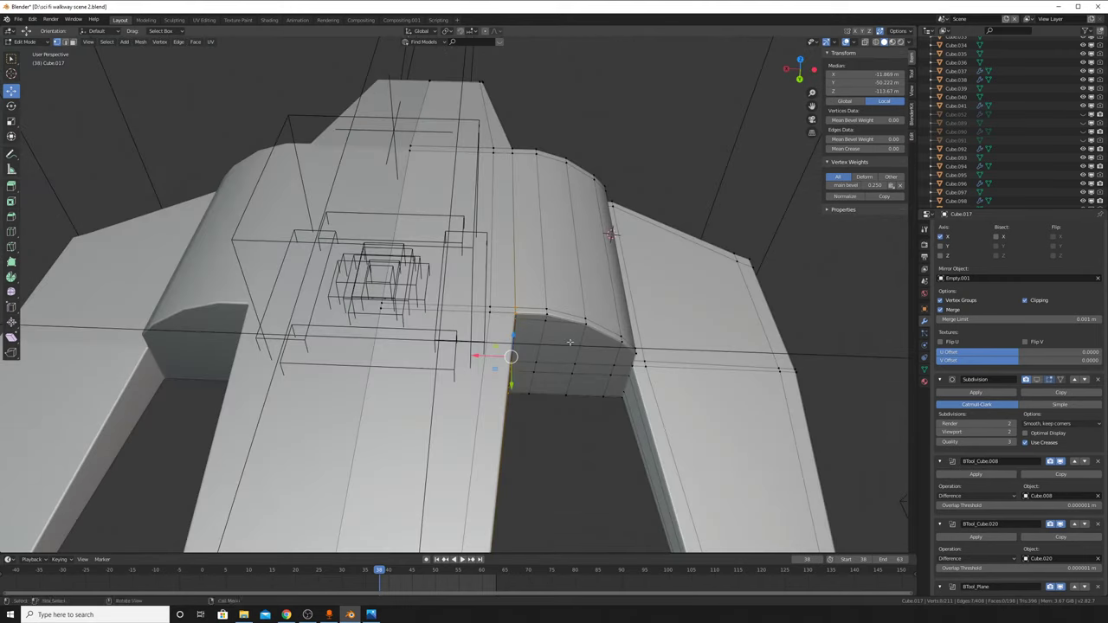
key(ctrl+b)
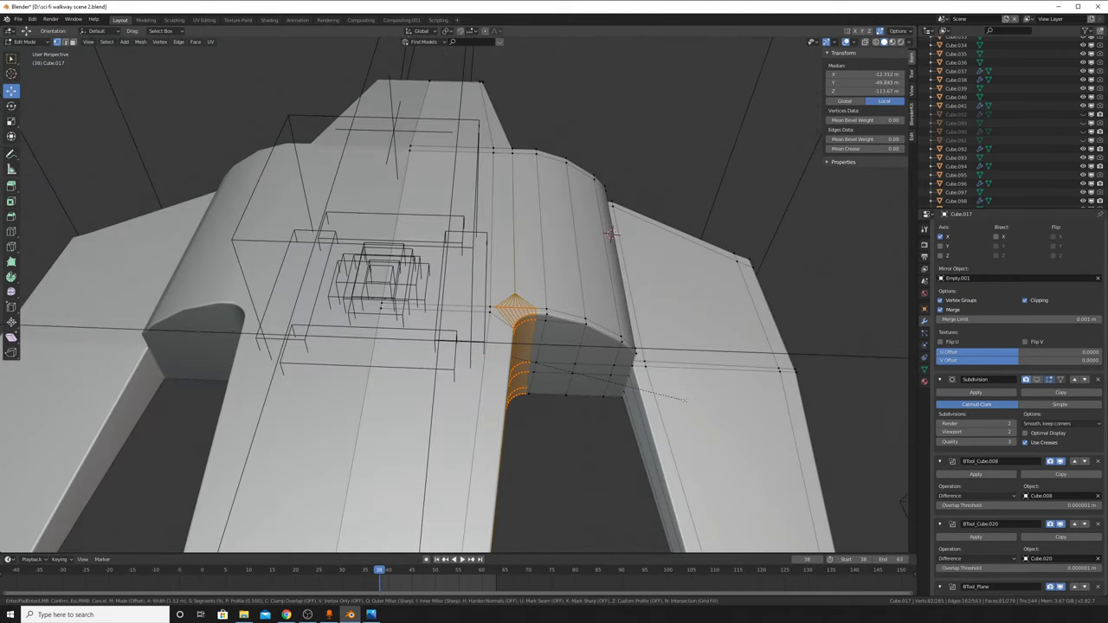
right_click(554, 316)
mouse_move(520, 346)
middle_down()
mouse_move(552, 313)
mouse_move(502, 390)
mouse_move(650, 250)
mouse_move(601, 296)
middle_up()
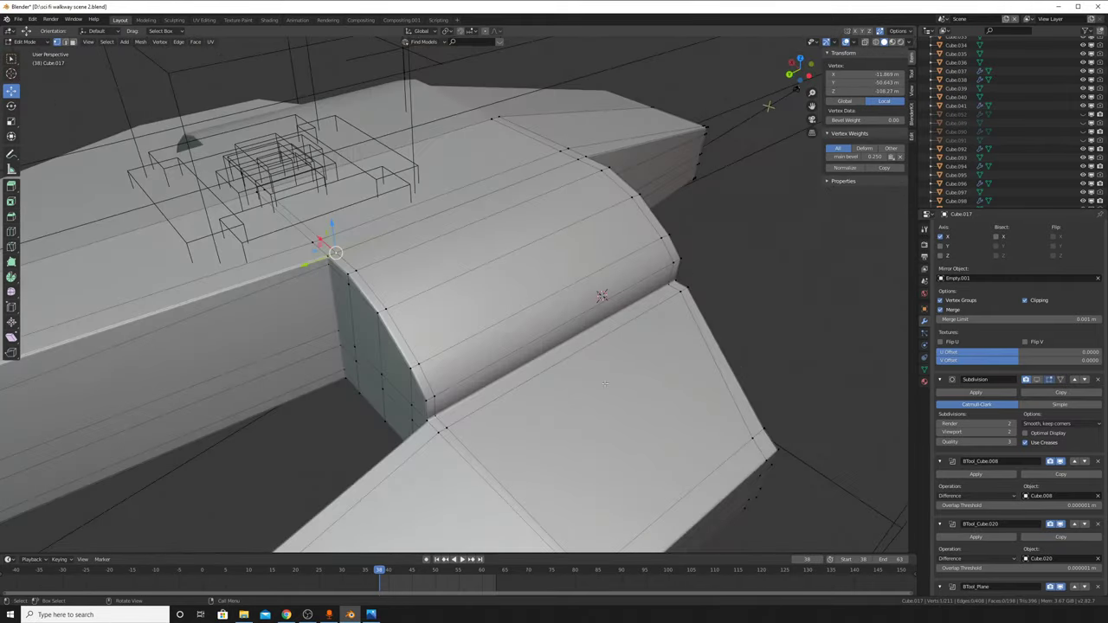
Step: Select the vertex path along the bar's end edge where the arch meets the lower ramp
alt+click(602, 296)
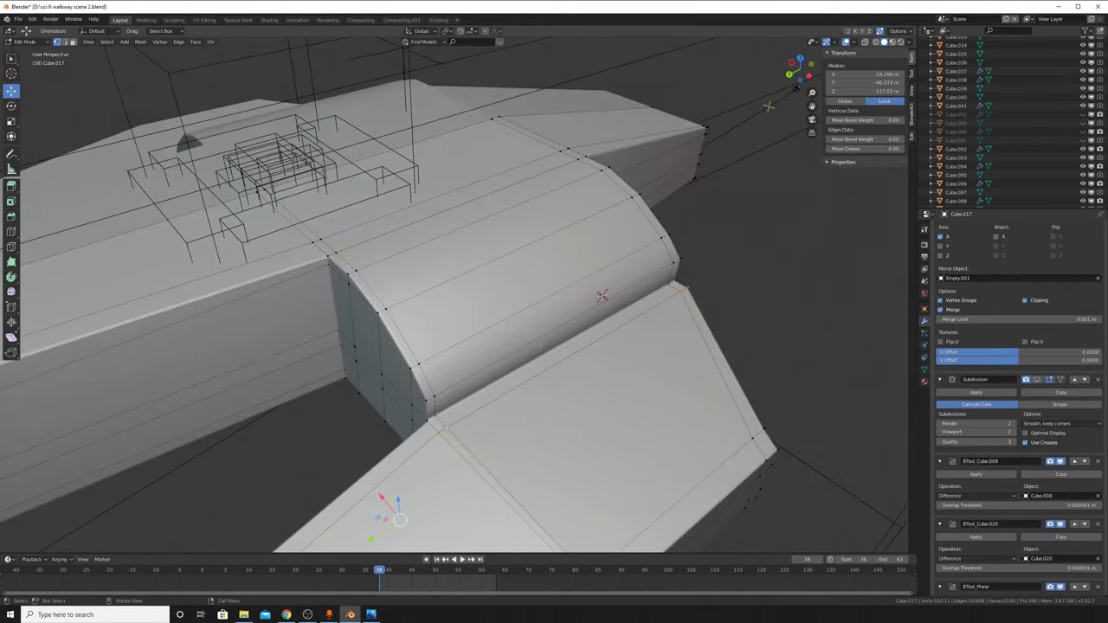
ctrl+click(336, 256)
mouse_move(337, 257)
middle_down()
mouse_move(493, 374)
mouse_move(366, 251)
mouse_move(351, 260)
middle_up()
ctrl+click(354, 257)
ctrl+click(322, 273)
ctrl+click(398, 145)
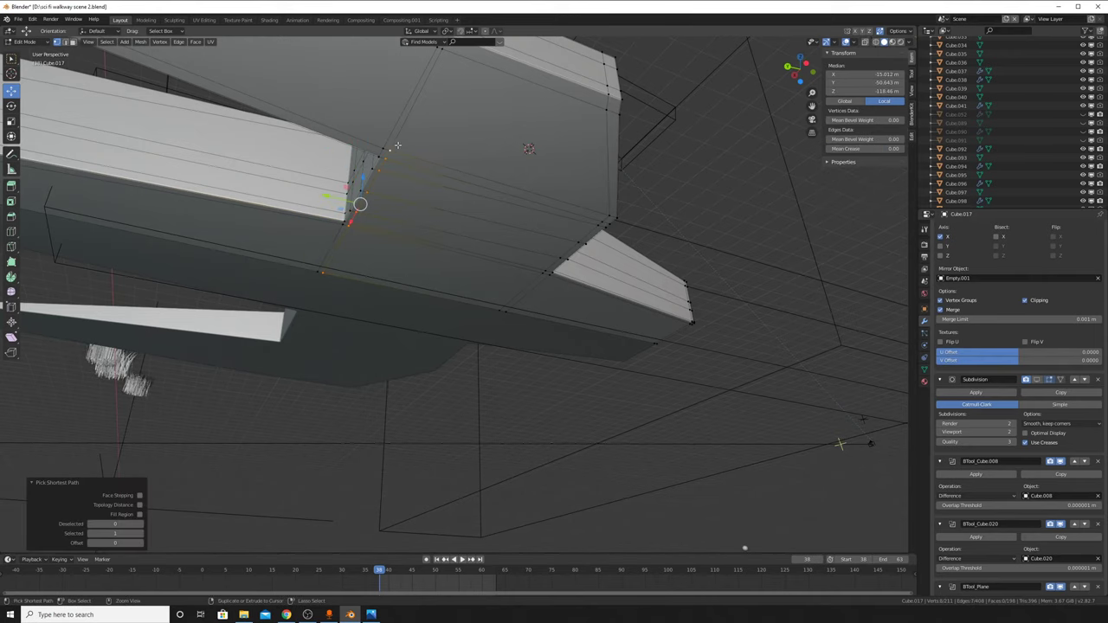
mouse_move(398, 146)
middle_down()
mouse_move(346, 334)
mouse_move(403, 398)
middle_up()
ctrl+click(358, 341)
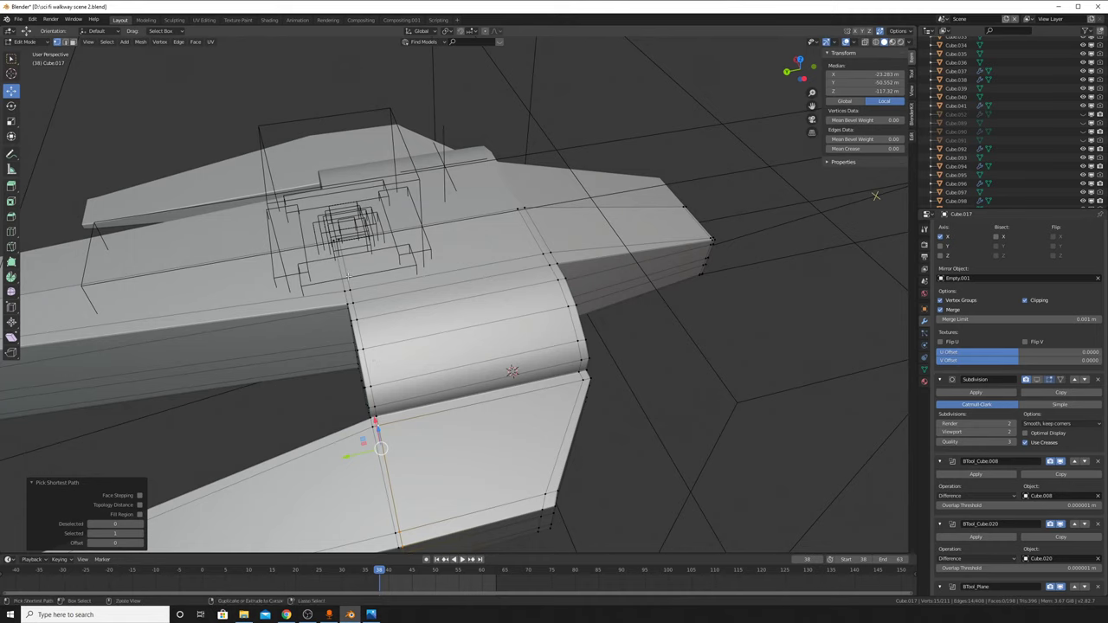
Step: Cut a support loop across the arched walkway section and scale it flat along Y
key(ctrl+r)
click(433, 403)
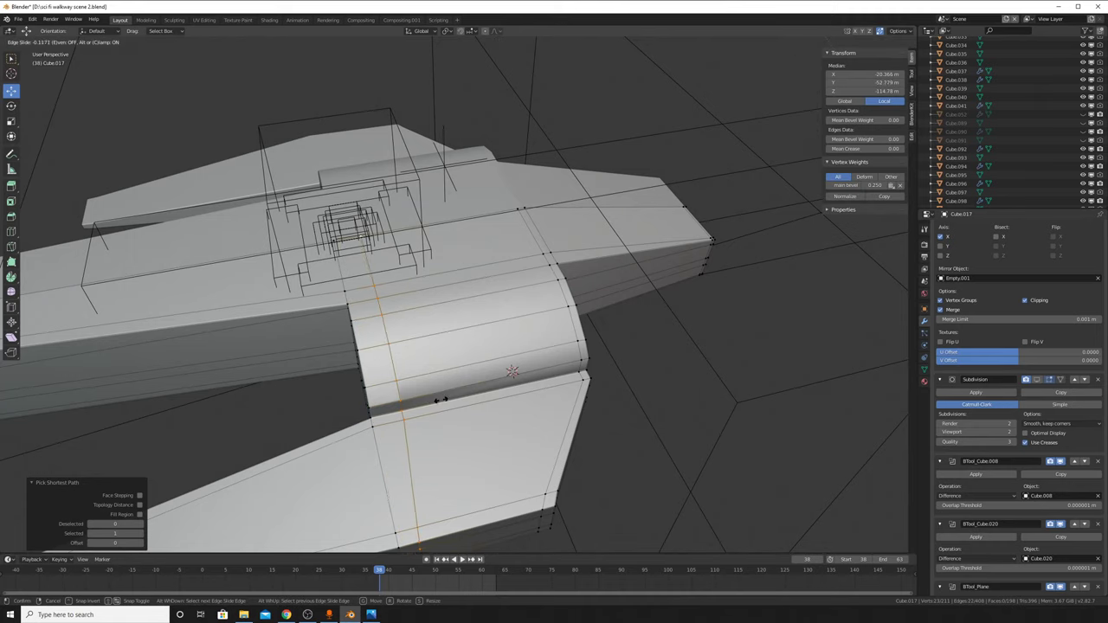
click(444, 400)
mouse_move(444, 400)
middle_down()
mouse_move(541, 273)
mouse_move(769, 390)
middle_up()
key(s)
key(y)
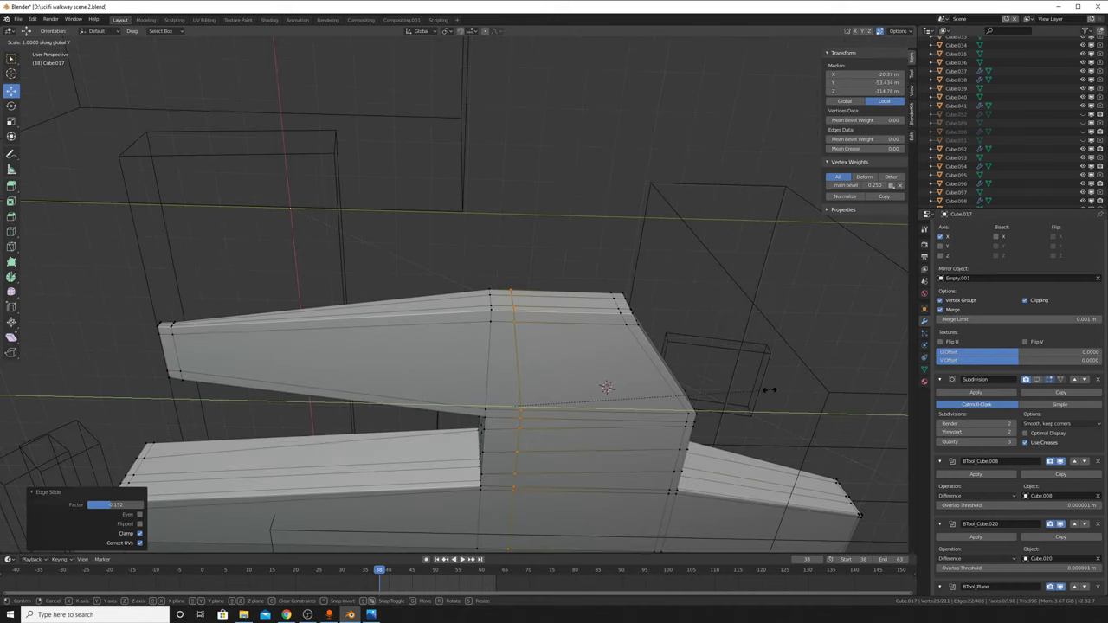
click(607, 387)
Step: Edge-slide an edge under the walkway closer to the ramp junction, then select upper arch vertices
mouse_move(607, 387)
middle_down()
mouse_move(522, 176)
mouse_move(448, 183)
mouse_move(681, 276)
middle_up()
middle_drag(572, 348, 536, 349)
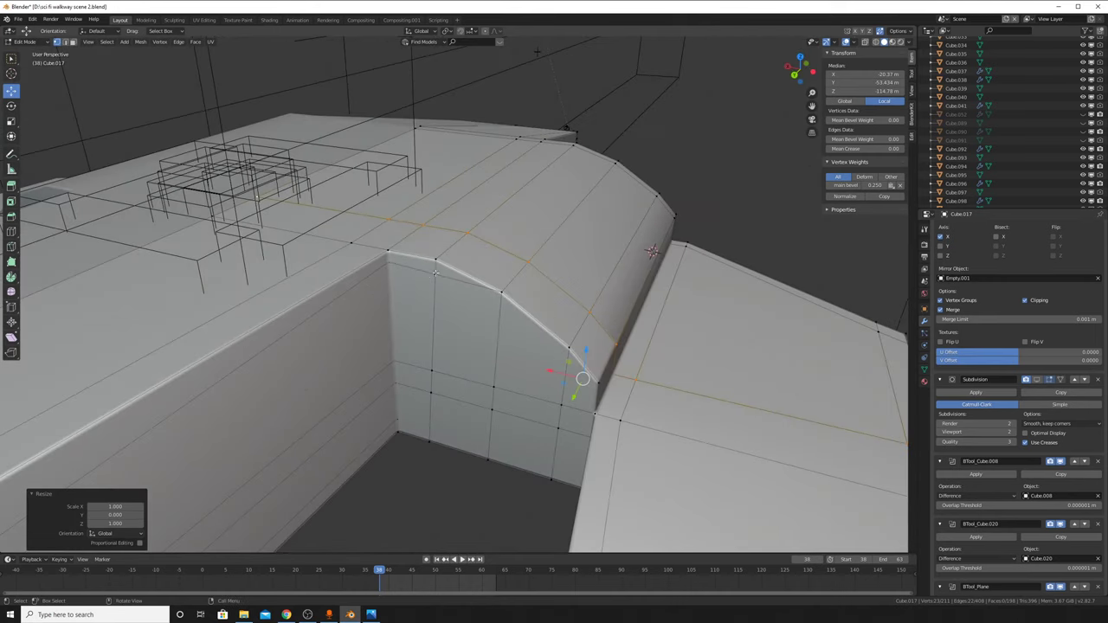
mouse_move(435, 273)
middle_down()
mouse_move(389, 239)
mouse_move(432, 292)
mouse_move(377, 386)
mouse_move(482, 397)
middle_up()
click(389, 239)
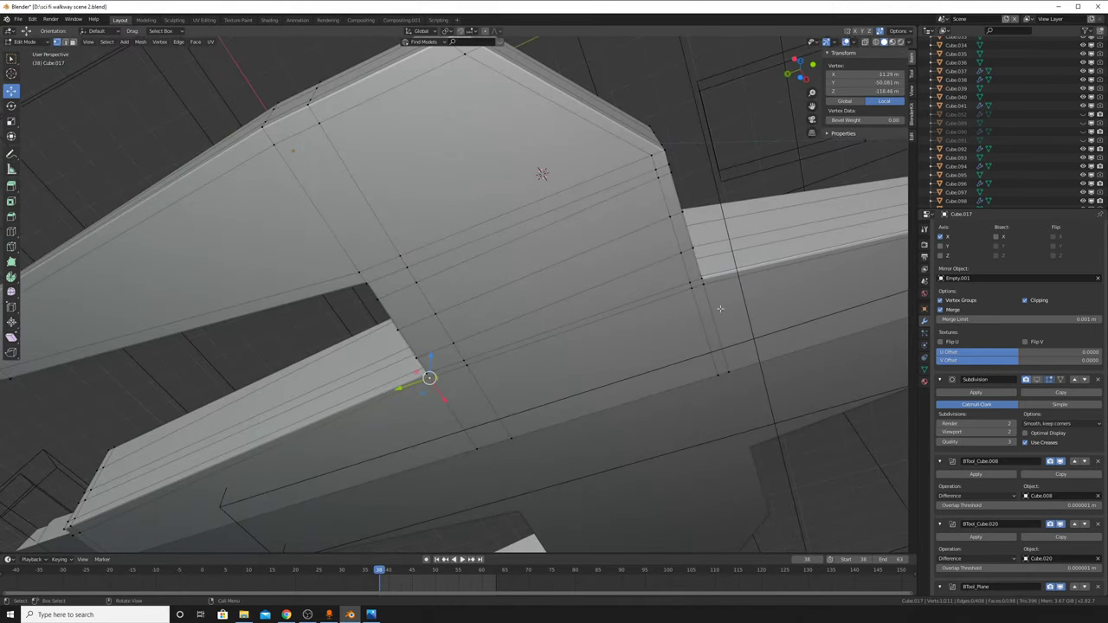
click(692, 287)
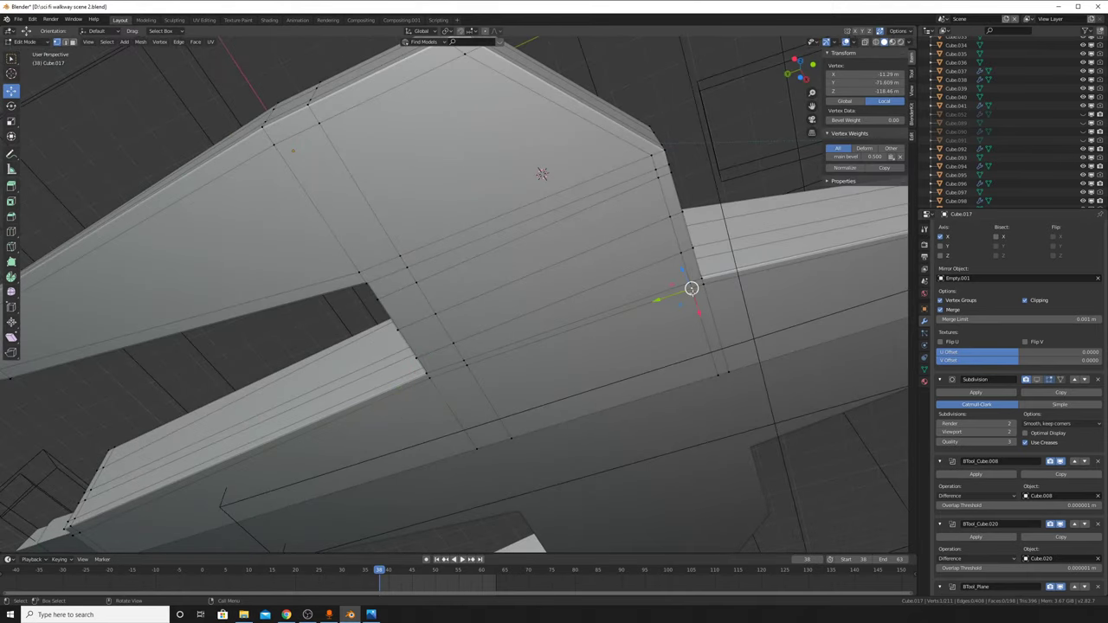
middle_drag(329, 407, 700, 314)
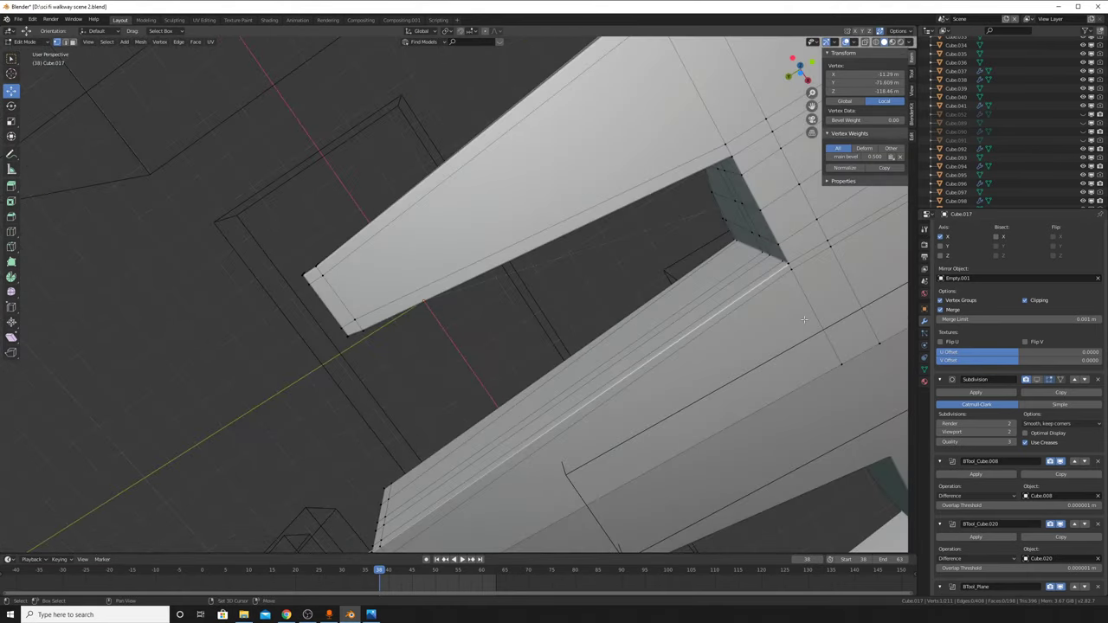
shift+click(700, 314)
key(g)
key(g)
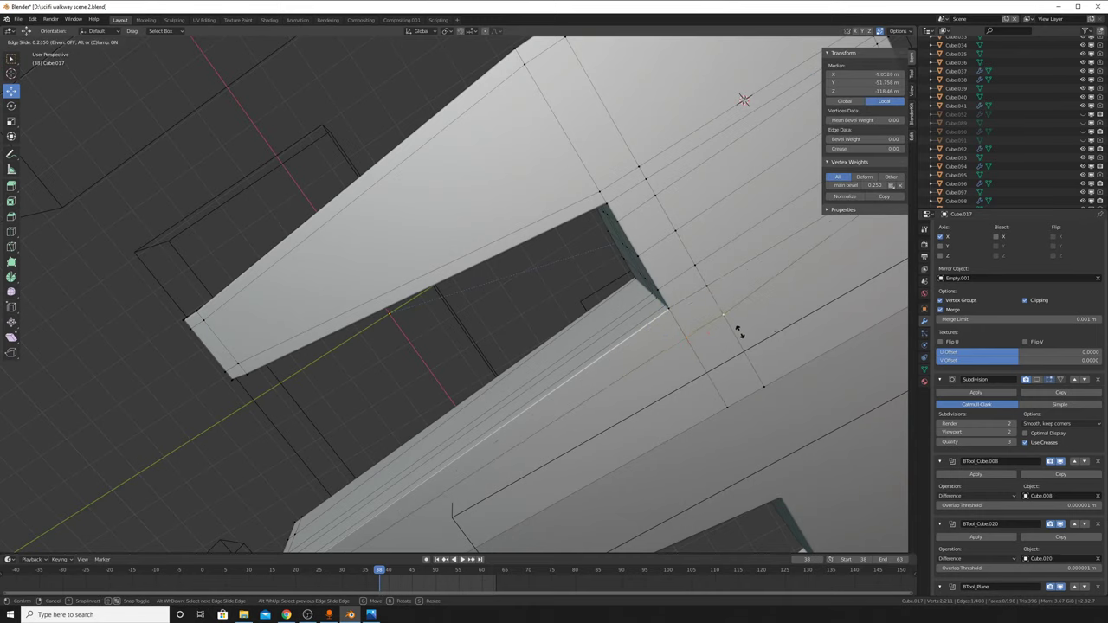
click(738, 334)
middle_drag(738, 334, 775, 253)
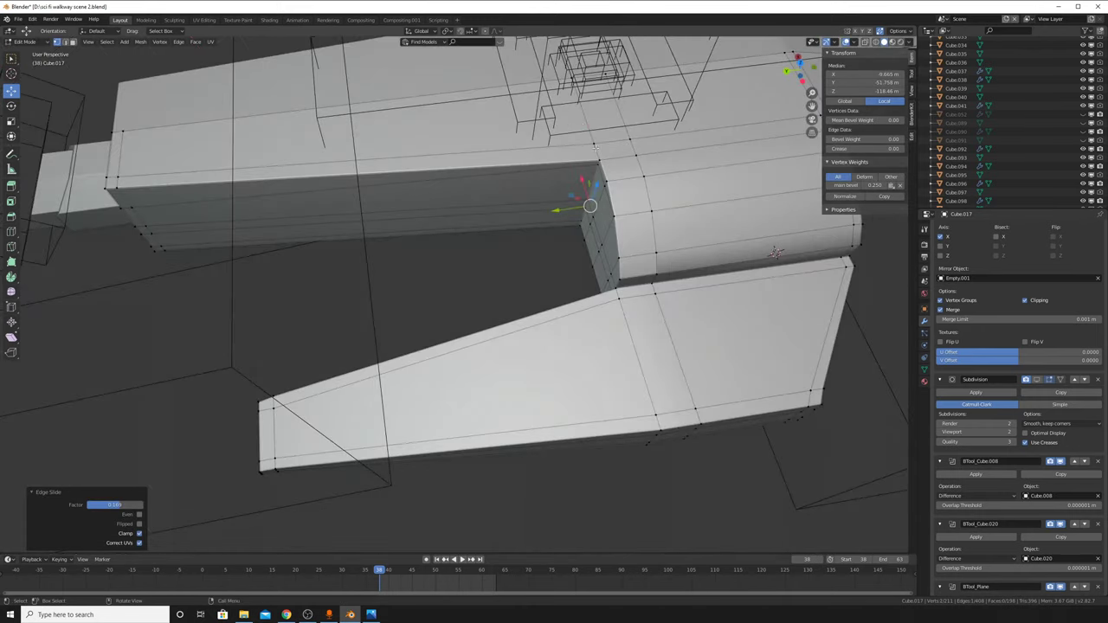
click(596, 149)
Step: Slide the upper edge into place, then start a bevel on the inner corner edge and cancel it
shift+click(615, 136)
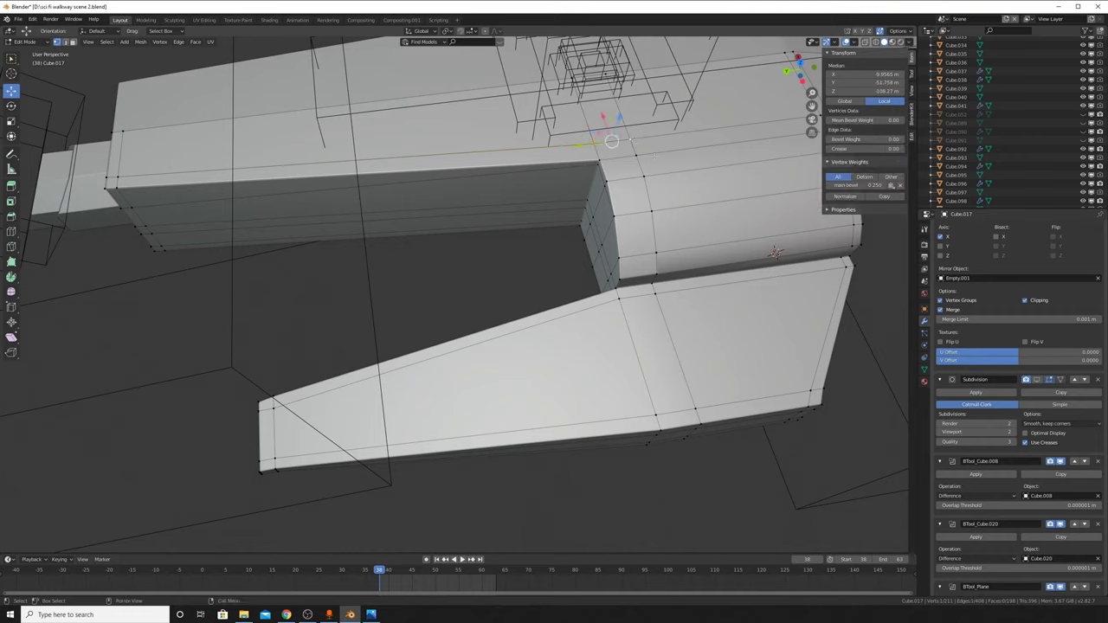
key(g)
key(g)
click(654, 149)
middle_drag(653, 149, 374, 320)
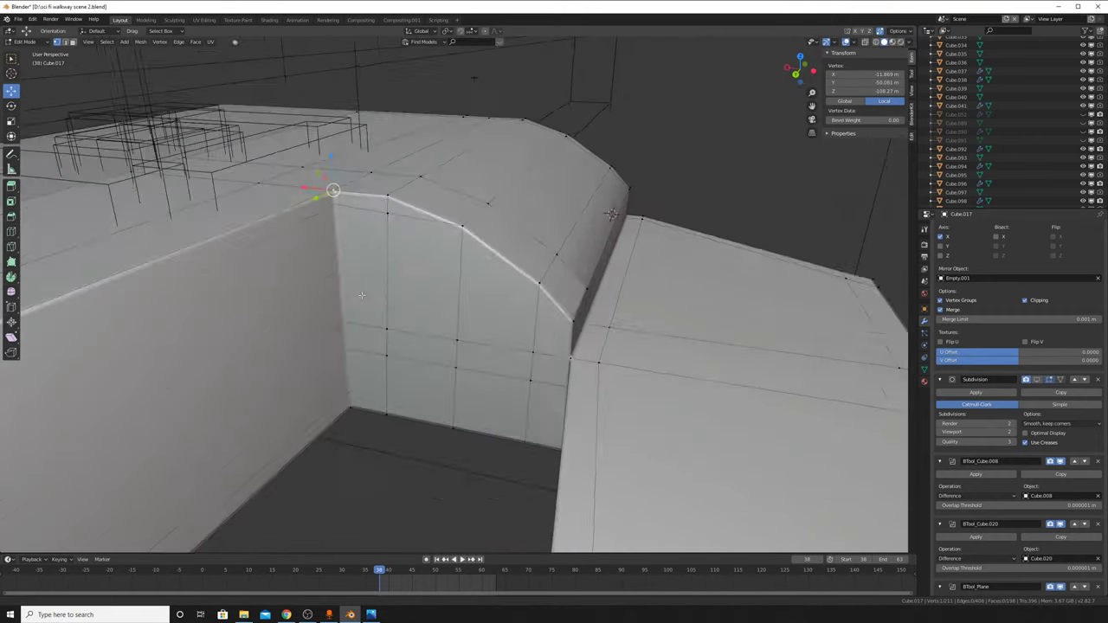
middle_drag(600, 271, 527, 424)
ctrl+click(425, 356)
middle_drag(426, 357, 415, 320)
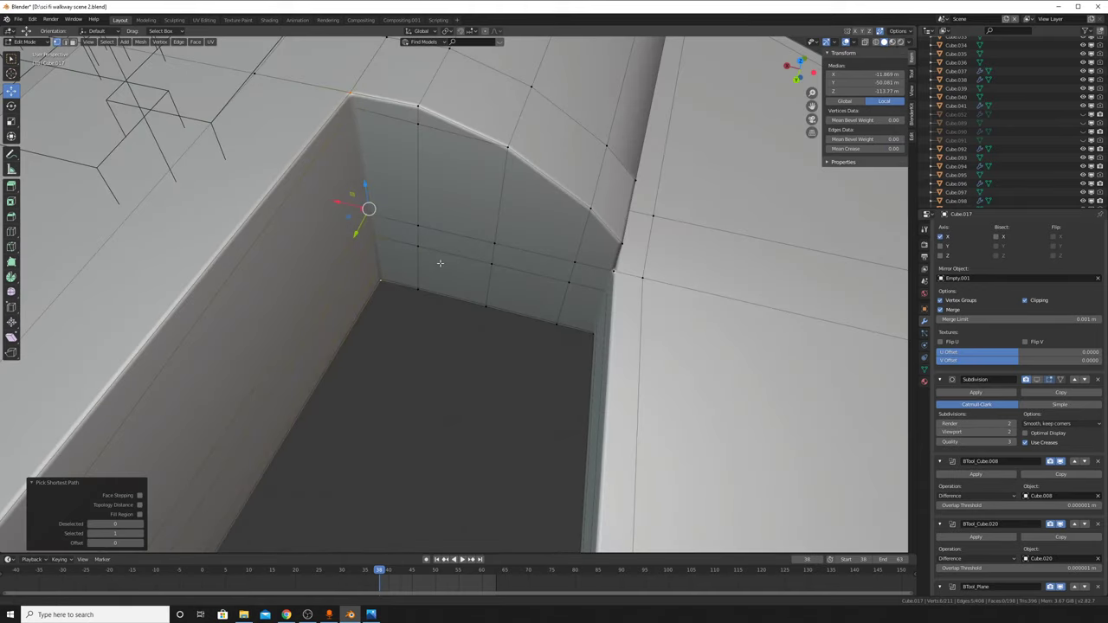
key(ctrl+b)
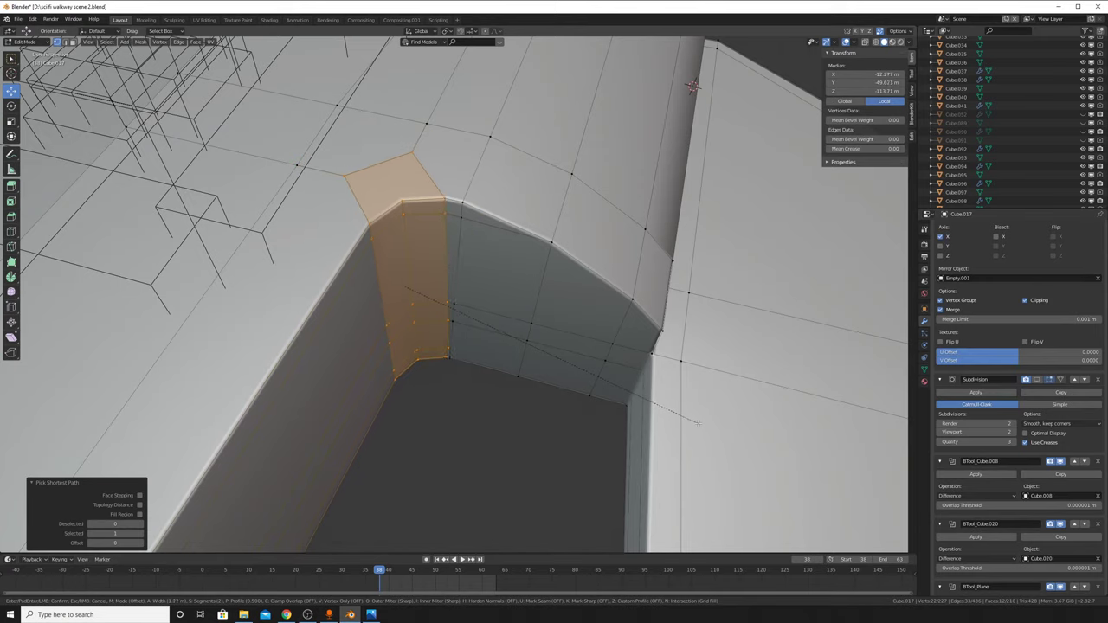
right_click(693, 421)
Step: Vertex-slide three vertices beneath the arch along their edges into position
mouse_move(693, 421)
middle_down()
mouse_move(427, 408)
mouse_move(421, 512)
mouse_move(509, 369)
middle_up()
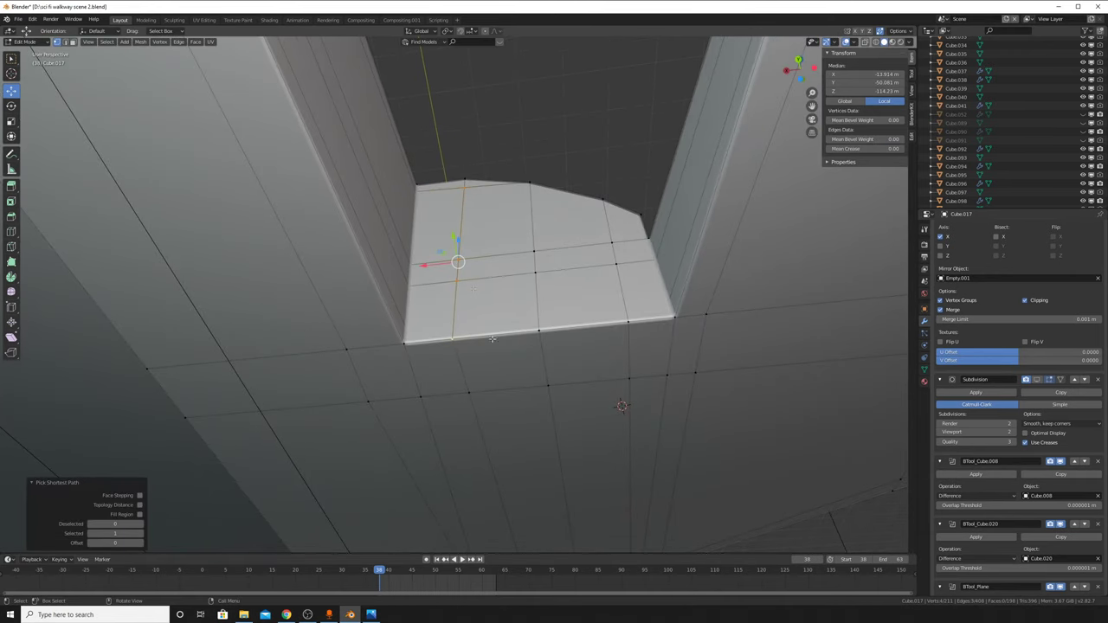
click(465, 344)
ctrl+click(459, 338)
click(480, 288)
key(shift+v)
click(517, 294)
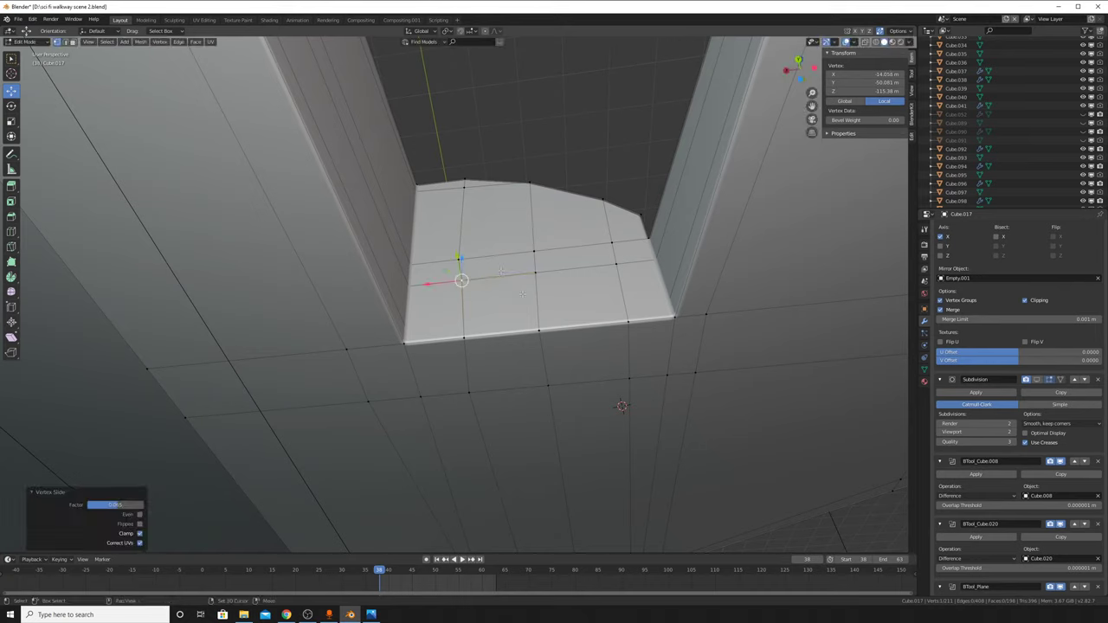
click(459, 258)
key(shift+v)
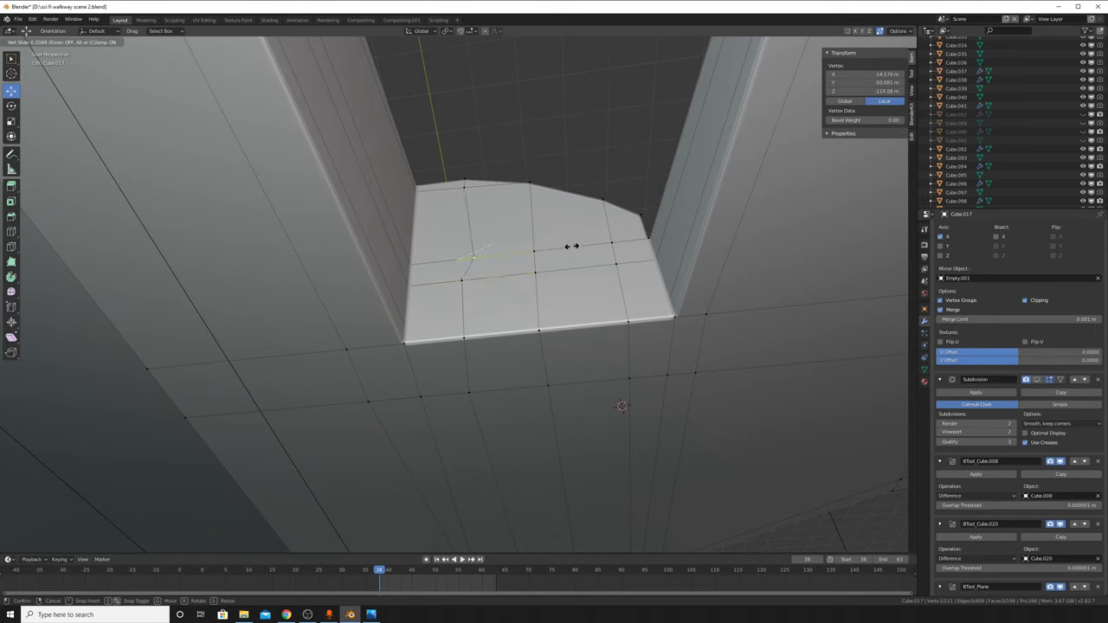
click(503, 257)
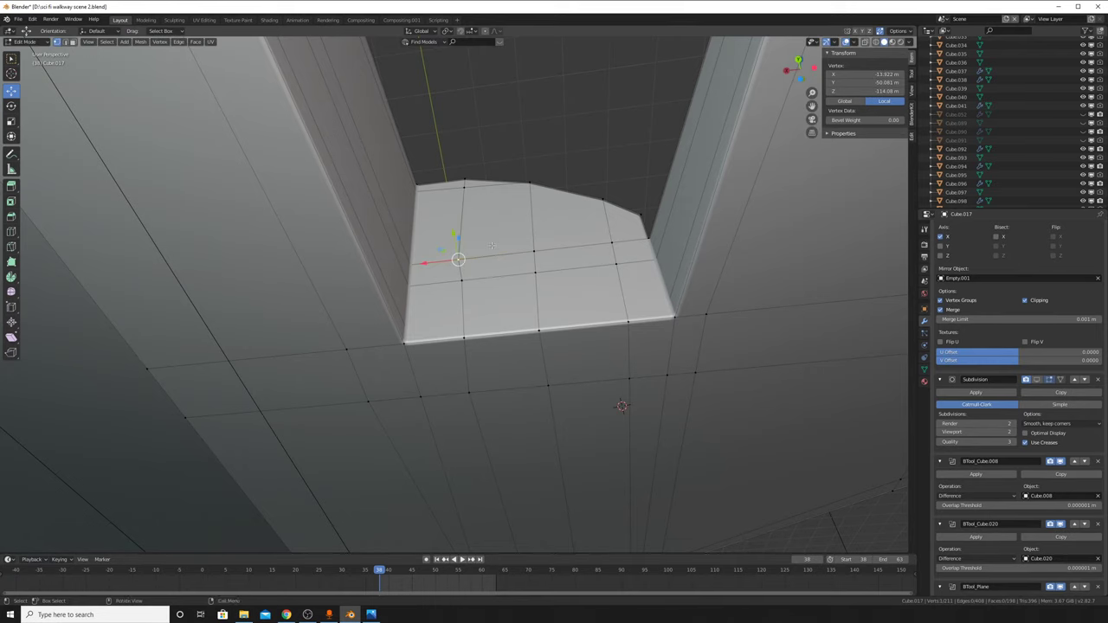
mouse_move(502, 257)
middle_down()
mouse_move(550, 362)
mouse_move(485, 416)
mouse_move(491, 276)
mouse_move(494, 463)
mouse_move(574, 455)
middle_up()
key(shift+v)
click(537, 362)
Step: Bevel the passage's inner corner edge path with 2 segments and return to object mode
ctrl+click(493, 463)
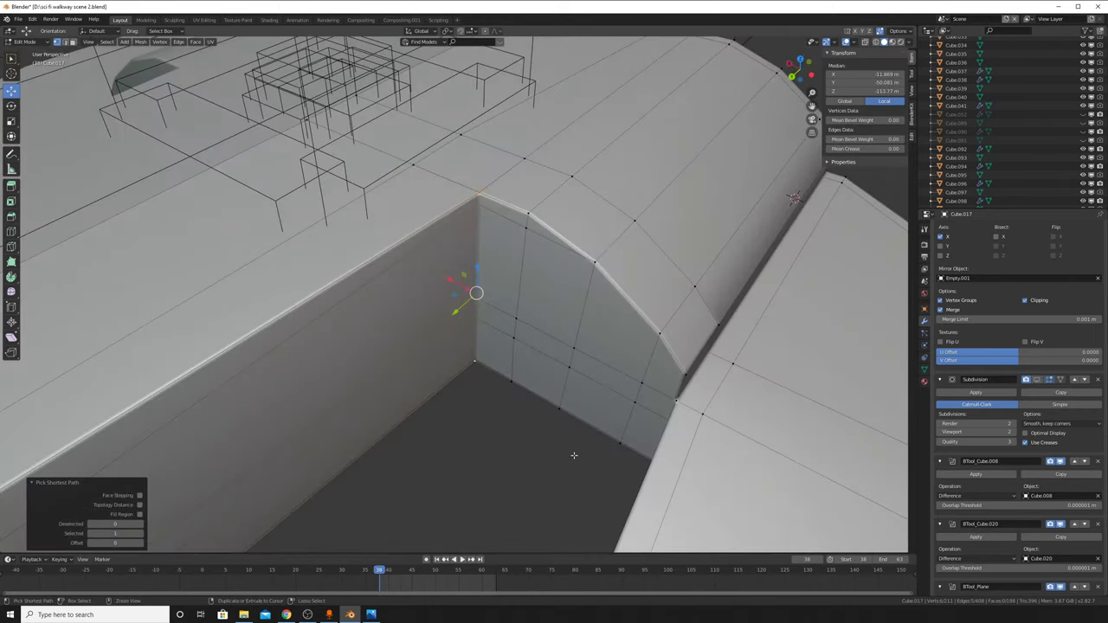
key(ctrl+b)
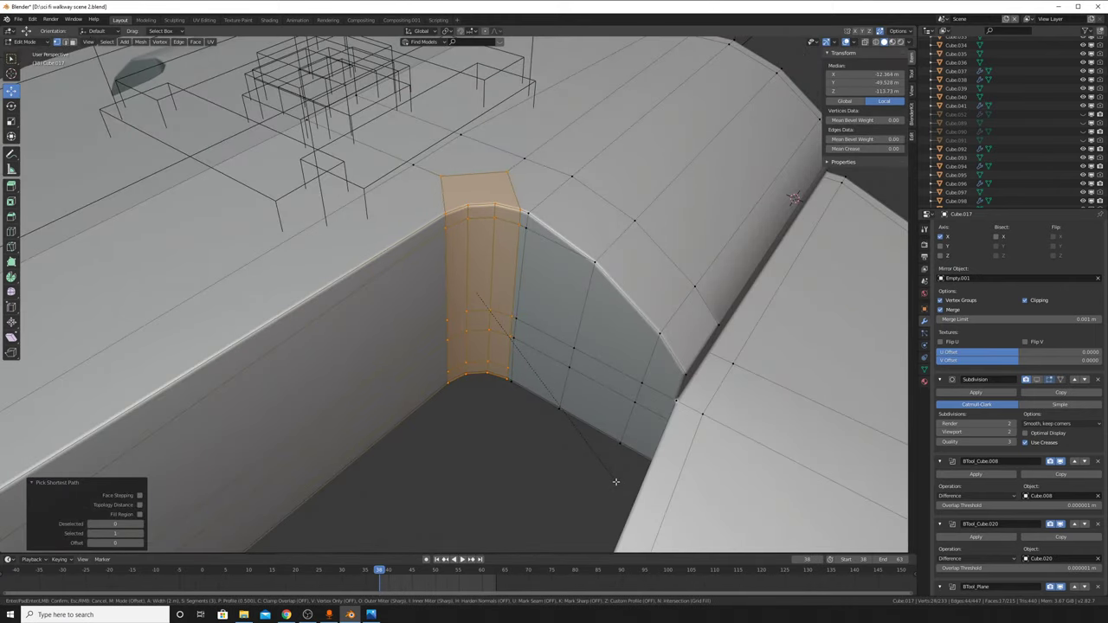
scroll(616, 482, down, 1)
click(616, 481)
key(Tab)
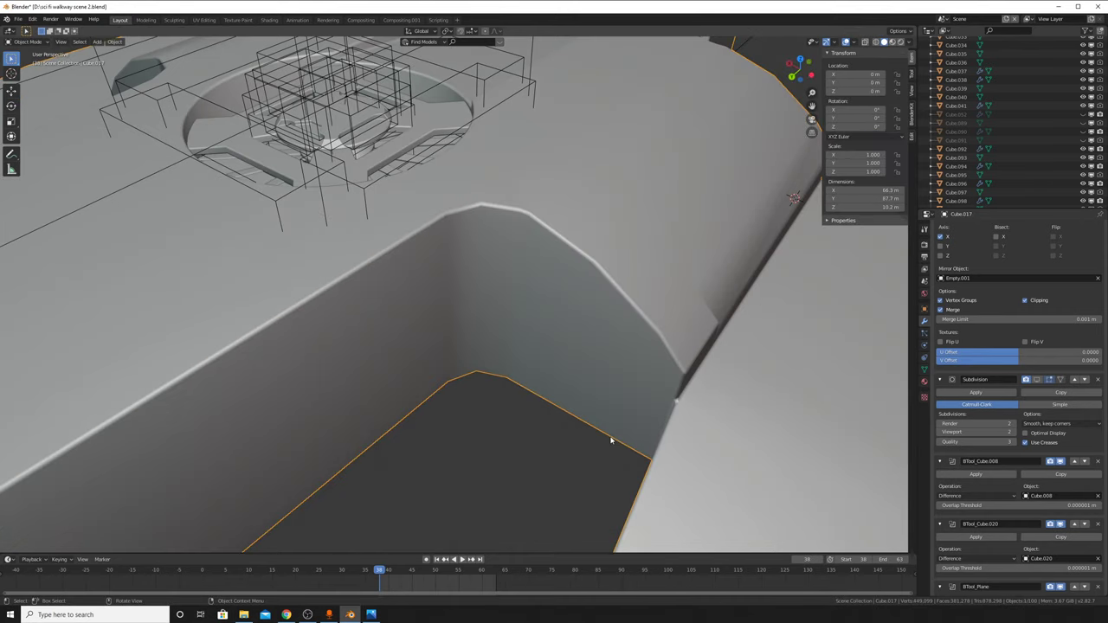
Step: Turn on the Subdivision modifier's edit-mode display and inspect the smoothed inner corner from several angles
click(1037, 380)
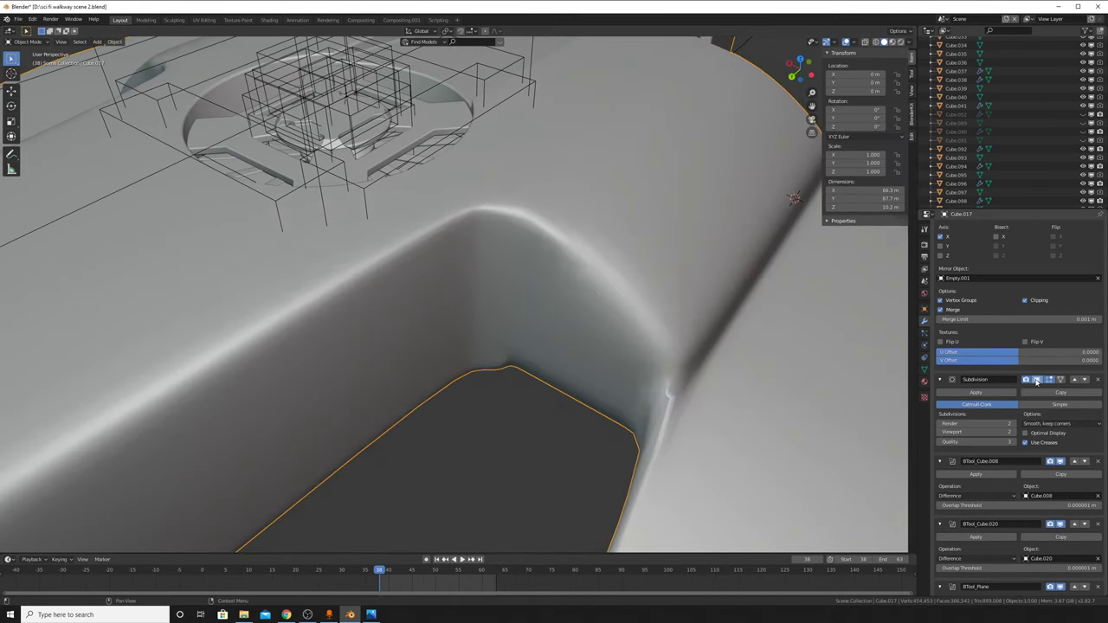
mouse_move(568, 375)
middle_down()
mouse_move(563, 285)
mouse_move(553, 397)
mouse_move(647, 370)
middle_up()
key(Tab)
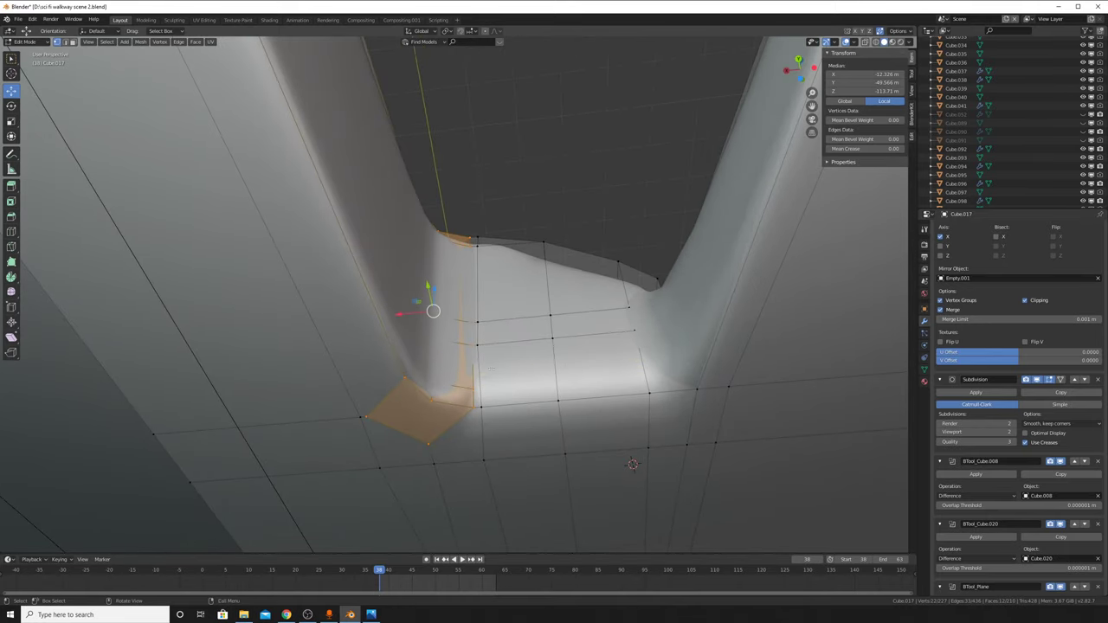
middle_drag(490, 370, 585, 248)
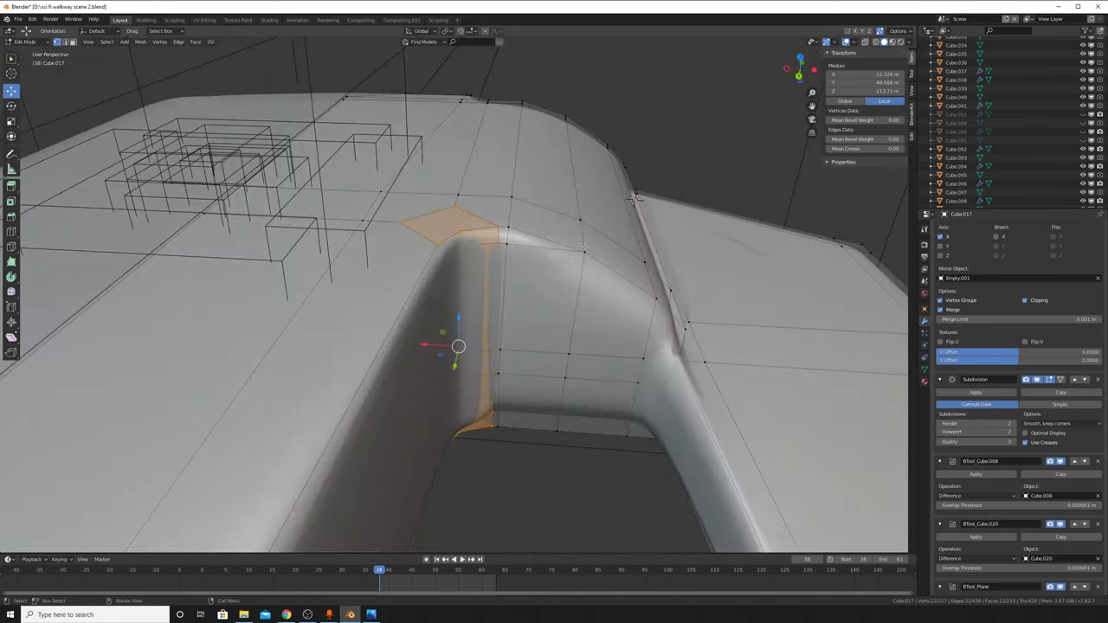
click(585, 249)
middle_drag(526, 254, 591, 315)
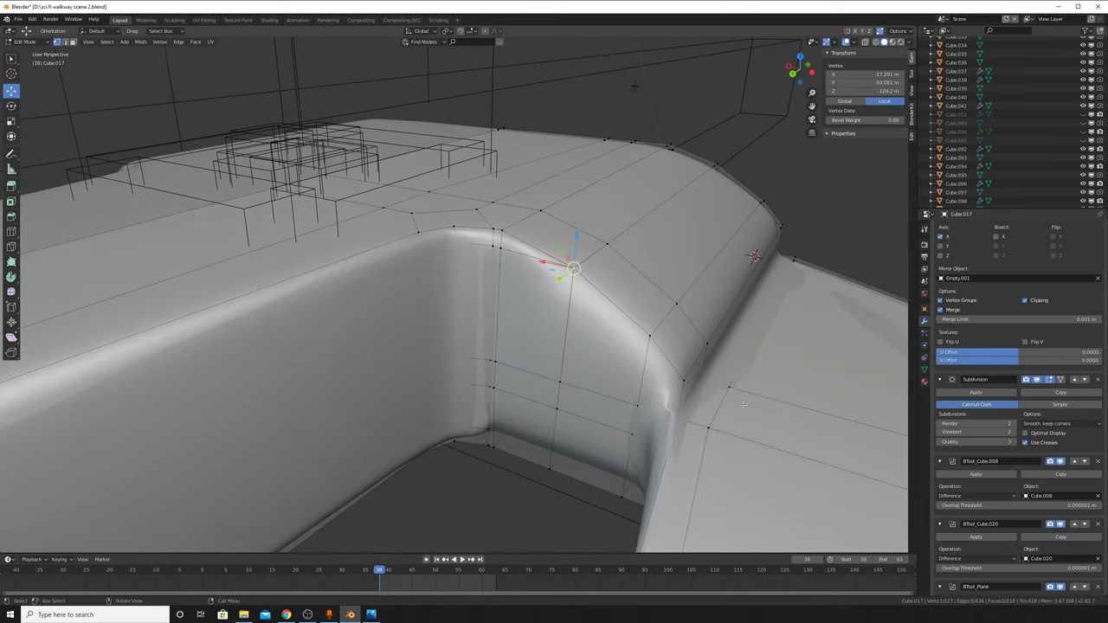
middle_drag(634, 85, 549, 252)
key(Tab)
mouse_move(520, 329)
middle_down()
mouse_move(508, 243)
mouse_move(493, 303)
mouse_move(450, 272)
mouse_move(462, 324)
mouse_move(476, 298)
middle_up()
scroll(508, 243, down, 5)
scroll(451, 272, up, 4)
Step: Try a vertex slide on the corner vertex, undo it, and select an inner corner vertex
key(Tab)
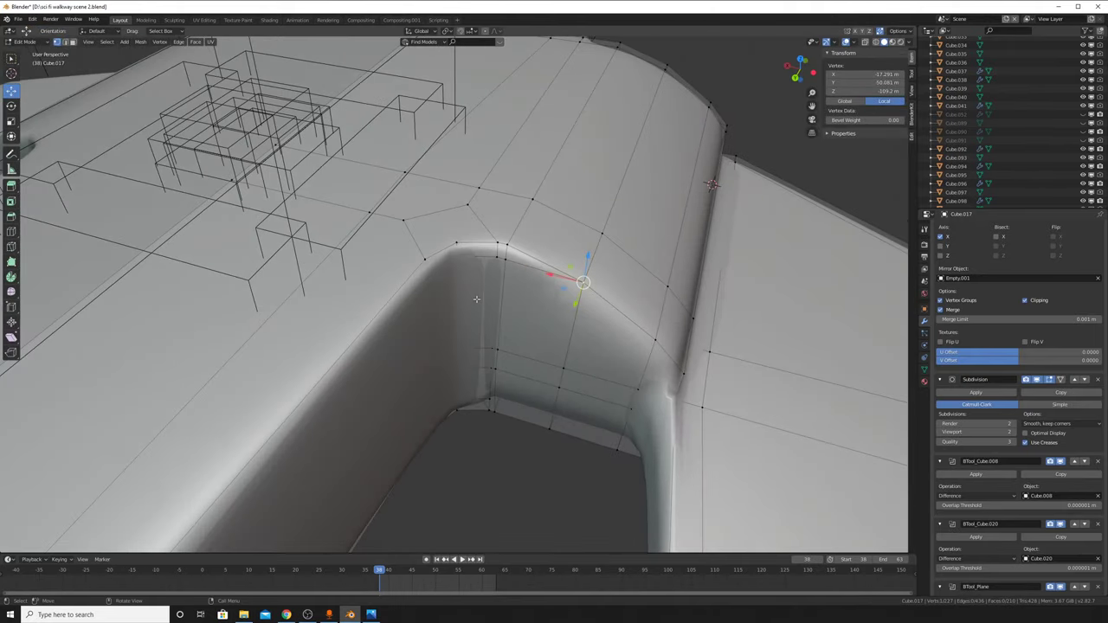
key(shift+v)
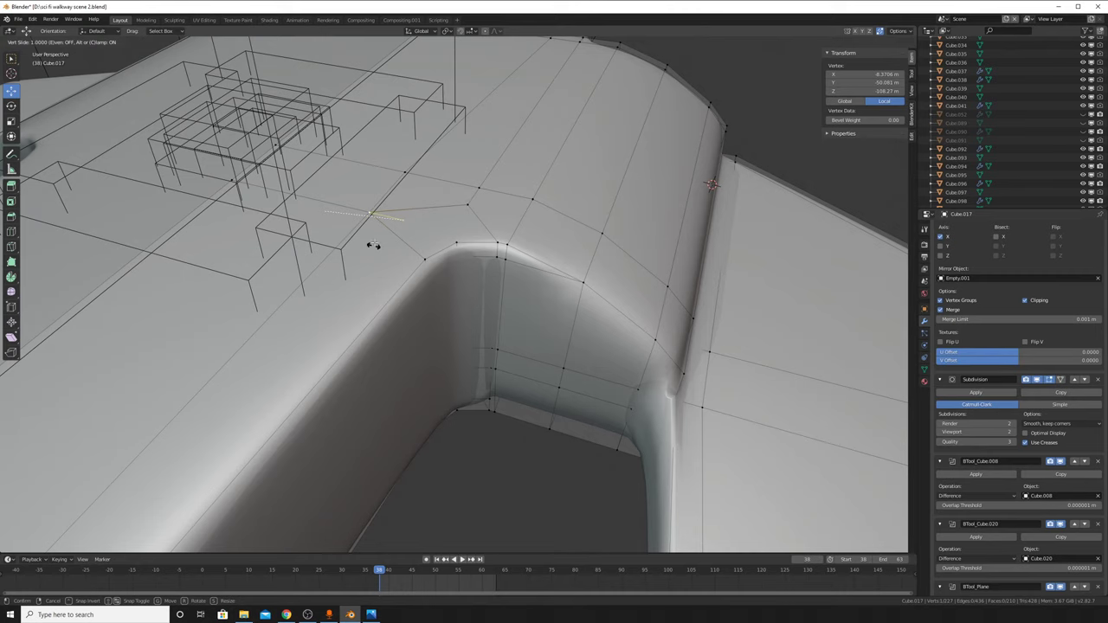
click(373, 245)
middle_drag(373, 245, 449, 266)
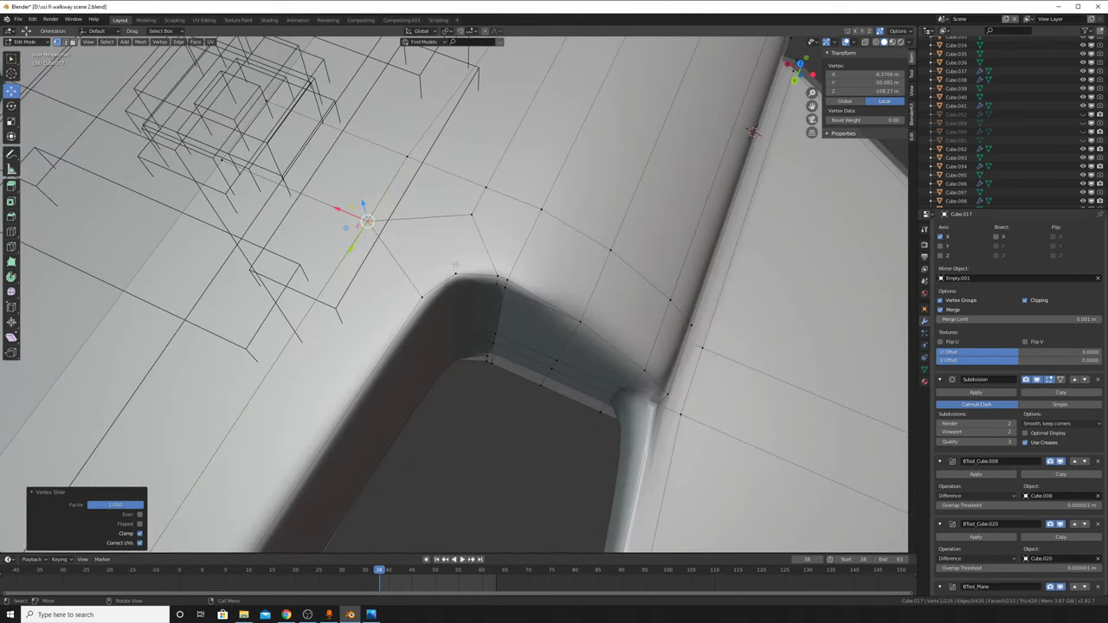
key(ctrl+z)
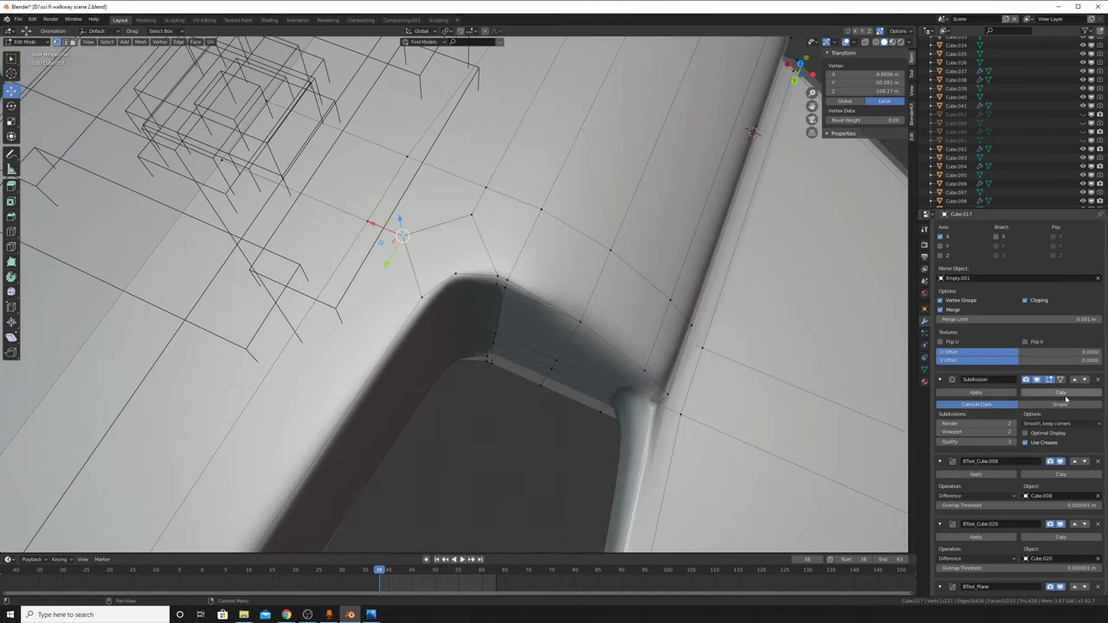
click(622, 332)
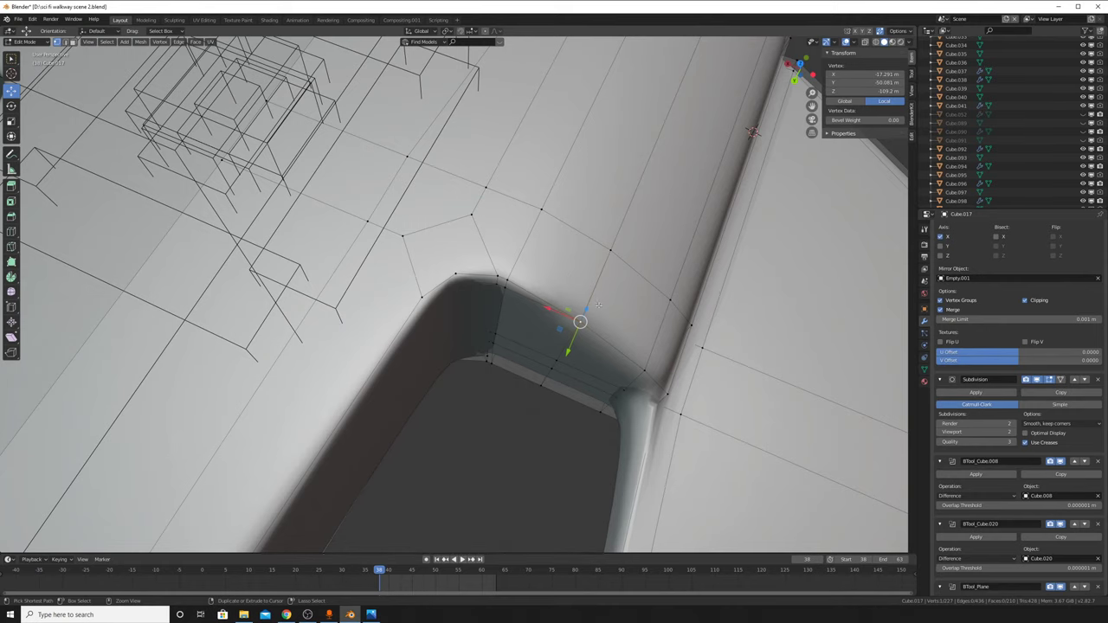
key(Tab)
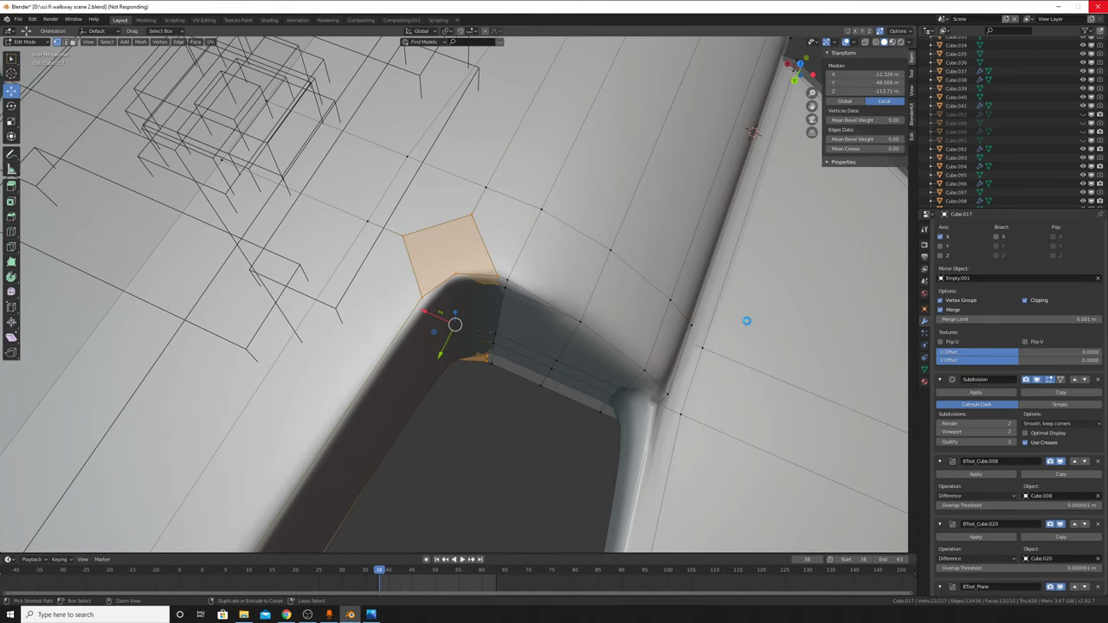
Step: Exit Edit Mode to view Cube.017 as a smoothed hull, then switch to the web browser
key(Tab)
key(Tab)
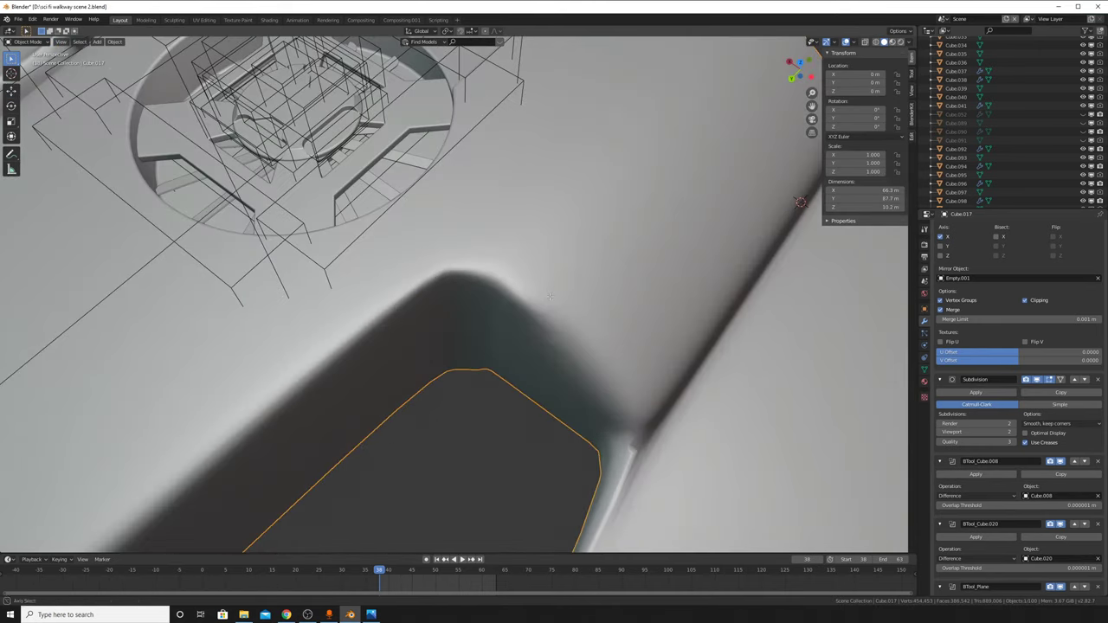
key(Tab)
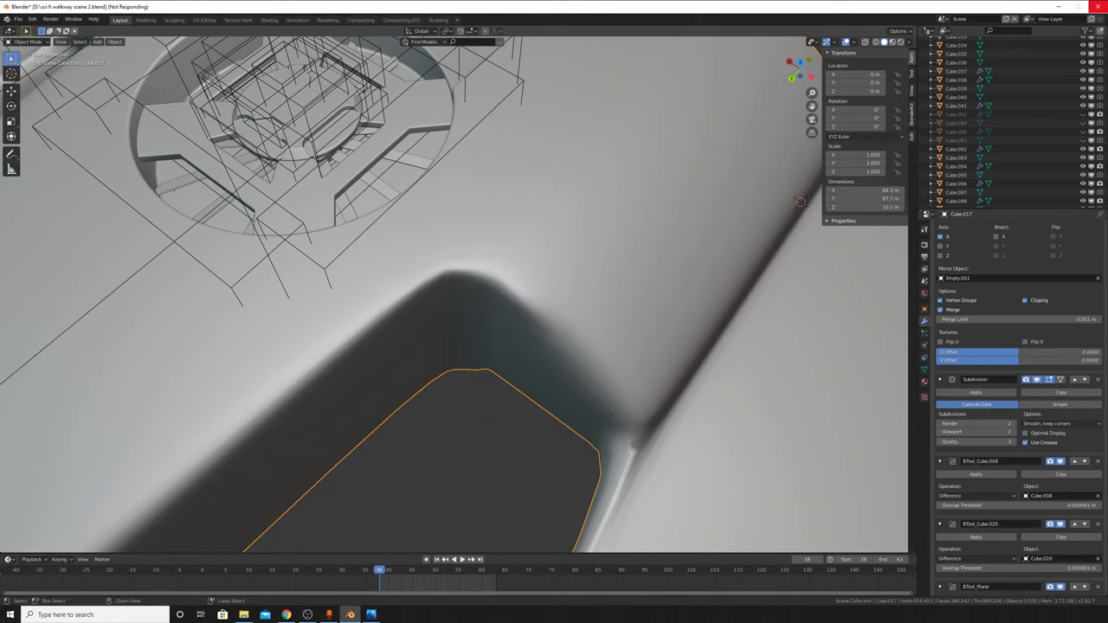
key(alt+Tab)
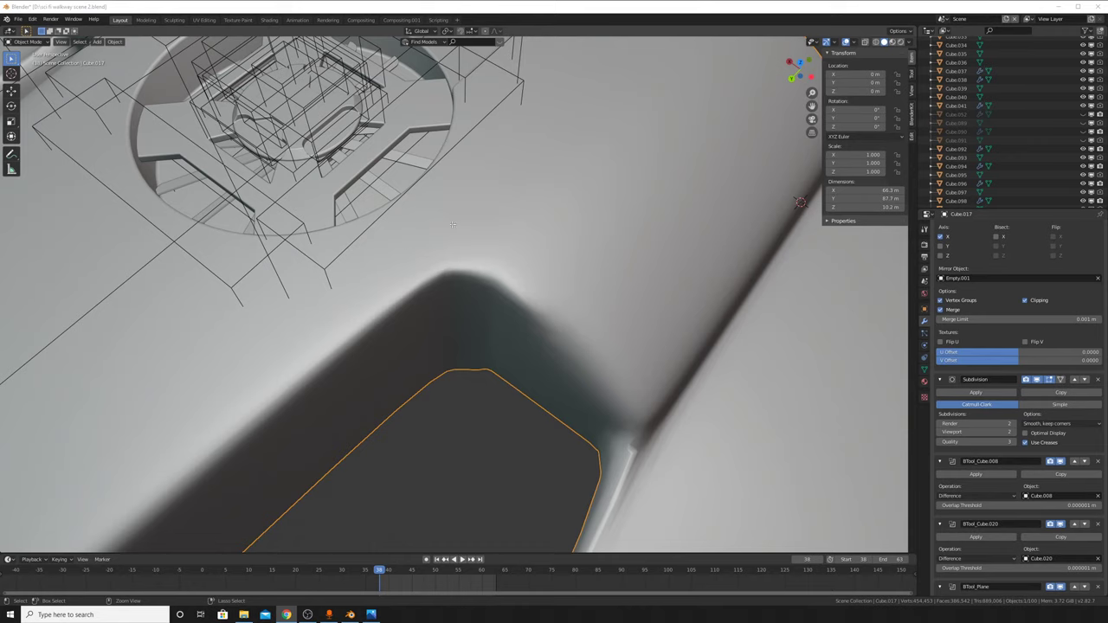
Step: Re-enter Edit Mode and turn off the Subdivision modifier's edit-mode display to show the raw cage
key(Tab)
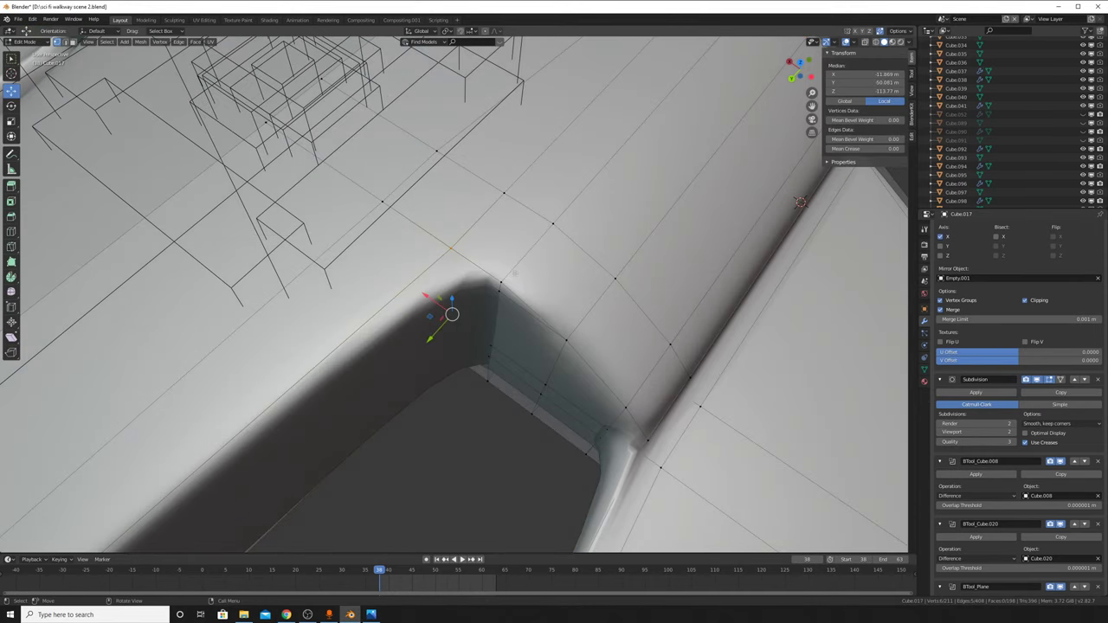
middle_drag(493, 274, 541, 246)
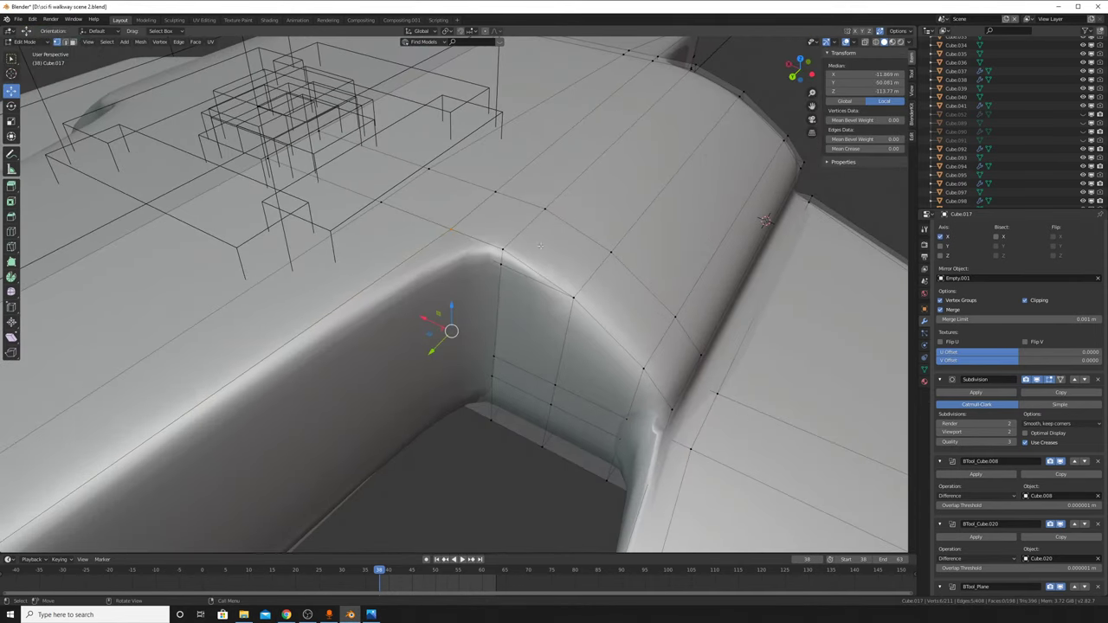
click(1036, 380)
scroll(517, 362, down, 4)
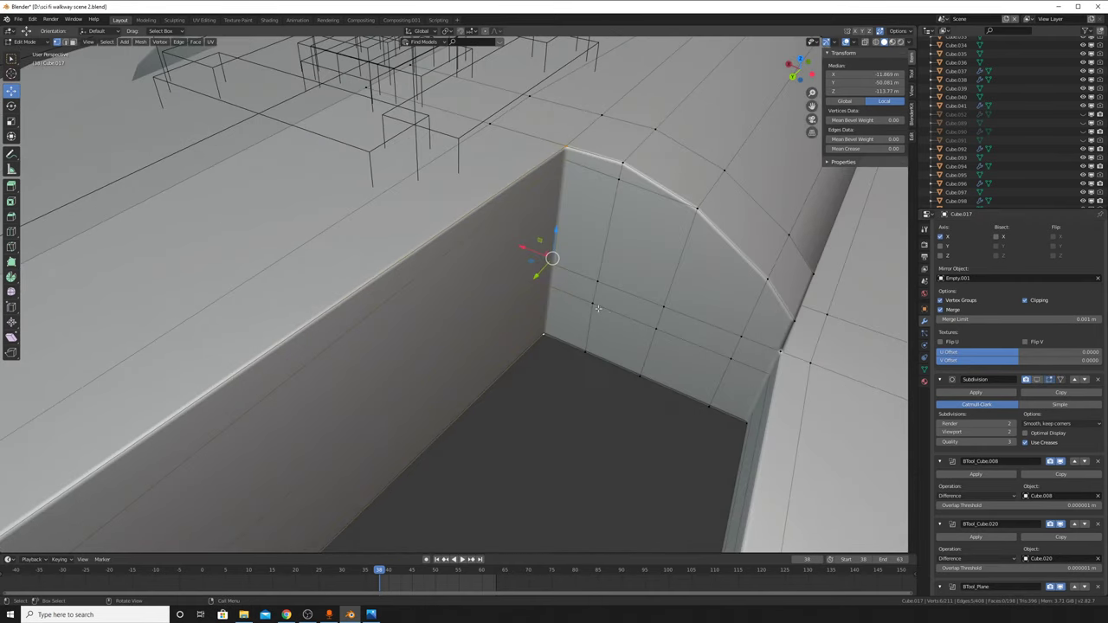
mouse_move(517, 362)
middle_down()
mouse_move(382, 280)
mouse_move(396, 242)
mouse_move(464, 289)
middle_up()
key(ctrl+r)
key(Escape)
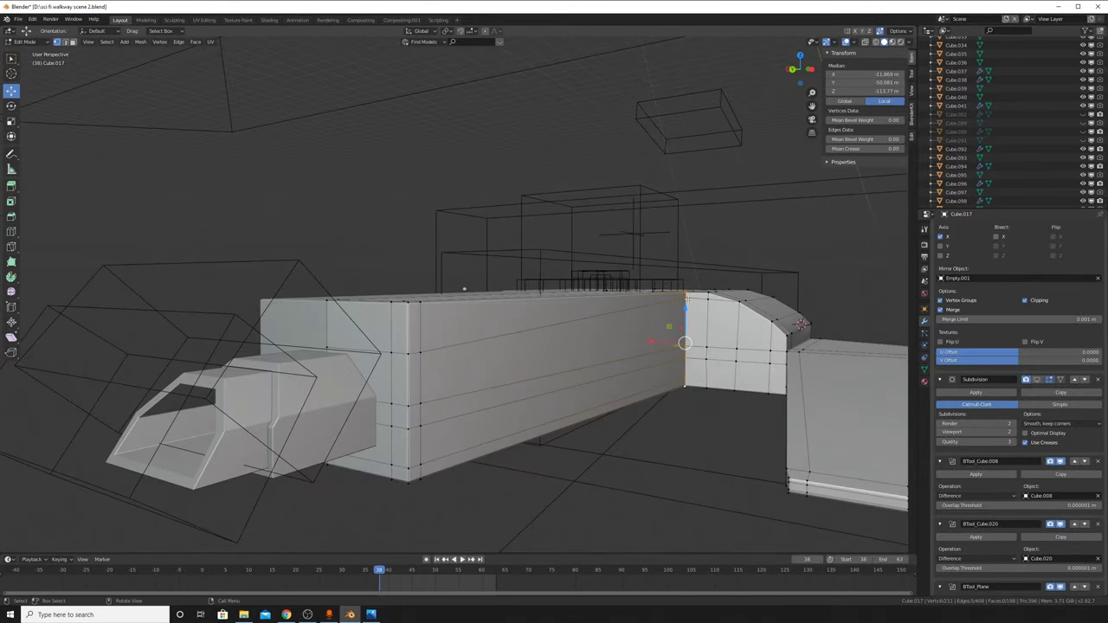
Step: Select the shortest edge path between two vertices near the arch and dissolve those edges
click(685, 298)
middle_drag(685, 299, 622, 346)
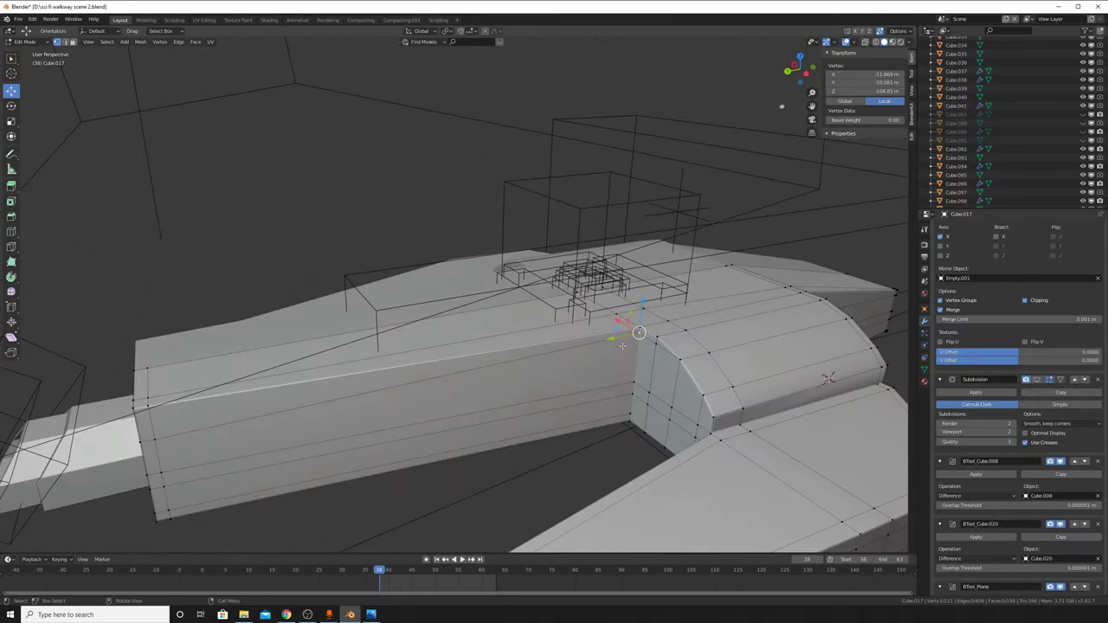
click(680, 357)
middle_drag(679, 356, 400, 398)
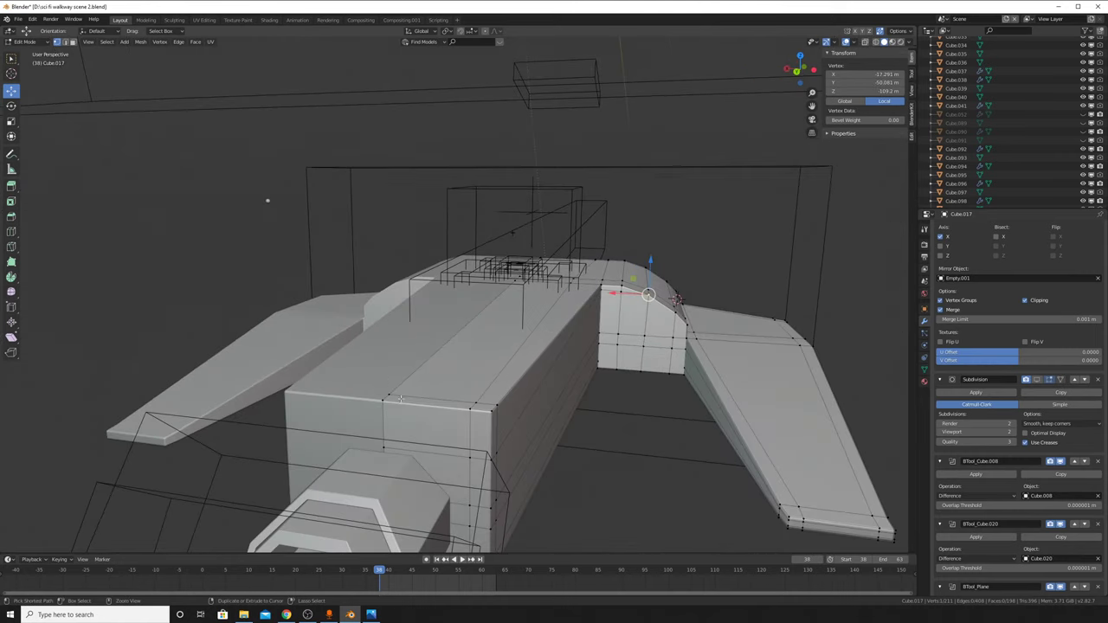
ctrl+click(391, 446)
key(x)
mouse_move(391, 446)
middle_down()
mouse_move(633, 401)
mouse_move(662, 327)
mouse_move(650, 327)
middle_up()
click(634, 401)
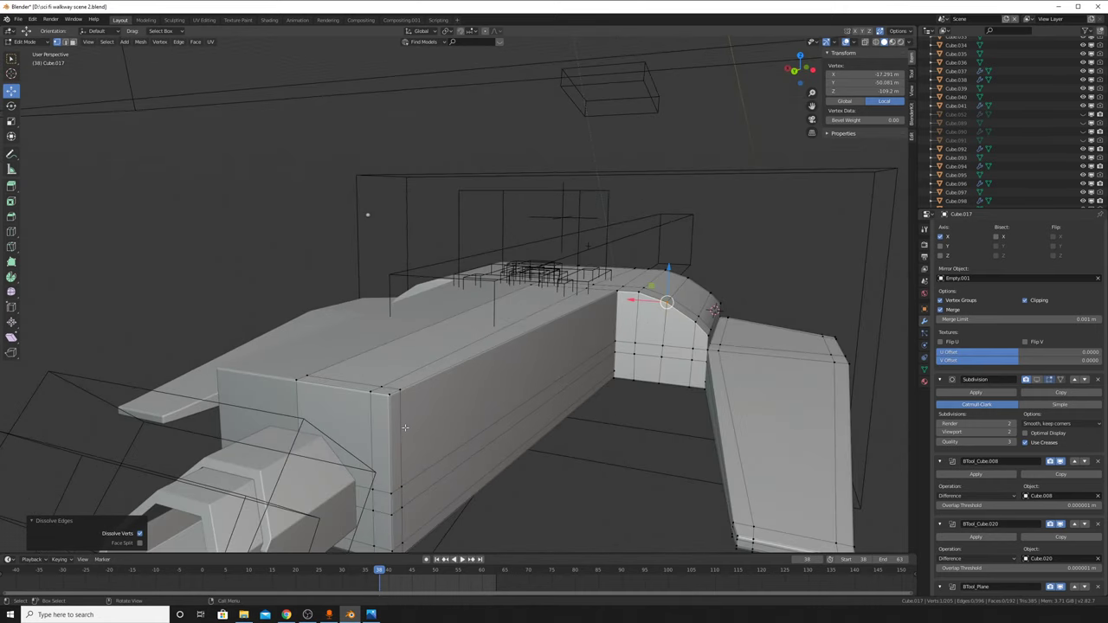
Step: Cut a new edge loop across the arch section and fix it higher up the wall
key(ctrl+r)
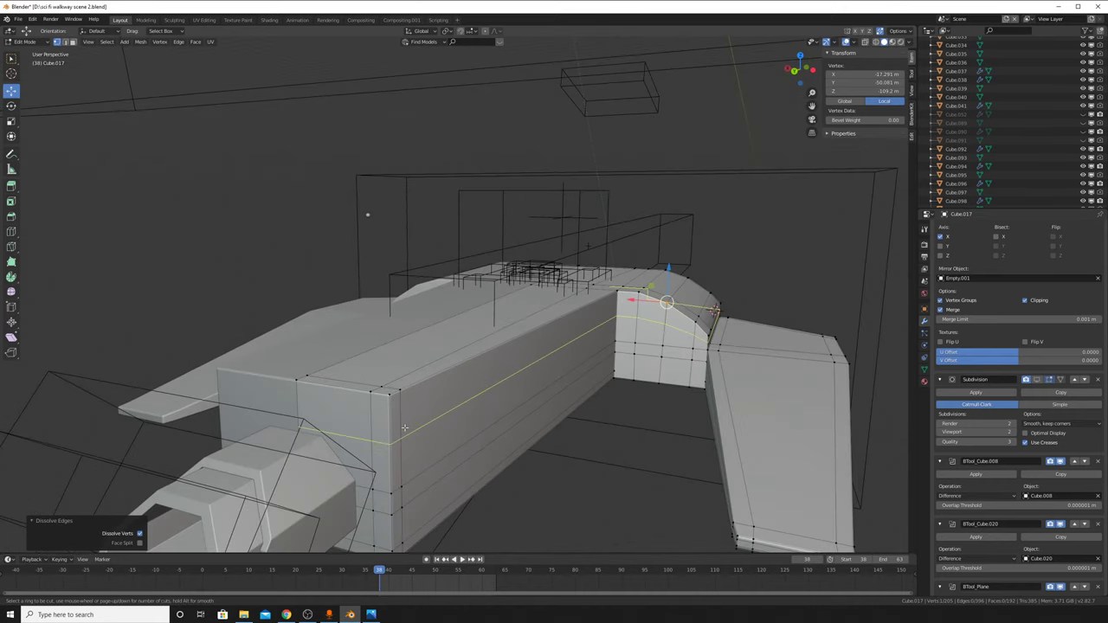
click(404, 425)
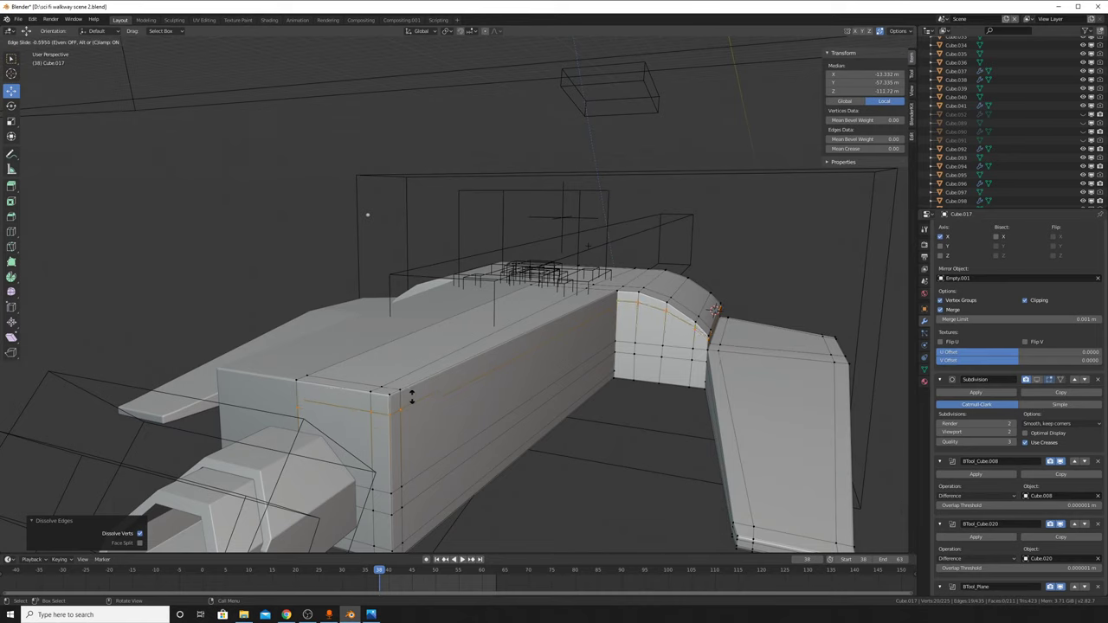
click(413, 393)
middle_drag(442, 389, 485, 329)
scroll(485, 329, up, 3)
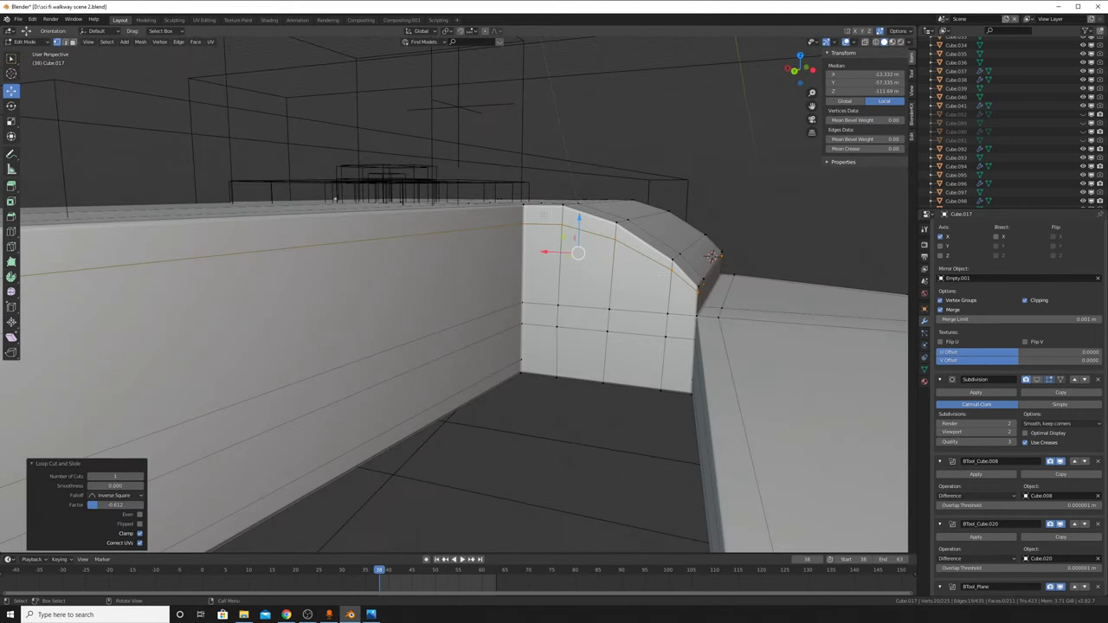
Step: Slide the edge path on the angled side of the arch into place
click(672, 268)
mouse_move(672, 290)
middle_down()
mouse_move(664, 328)
mouse_move(373, 299)
mouse_move(381, 260)
middle_up()
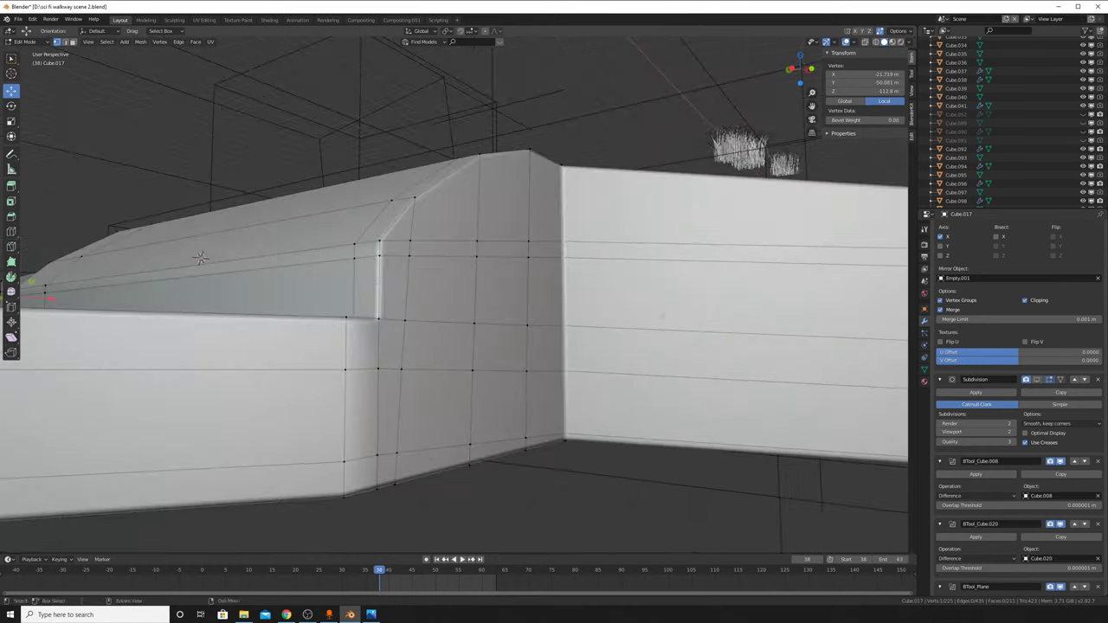
ctrl+click(385, 260)
key(g)
key(g)
click(443, 289)
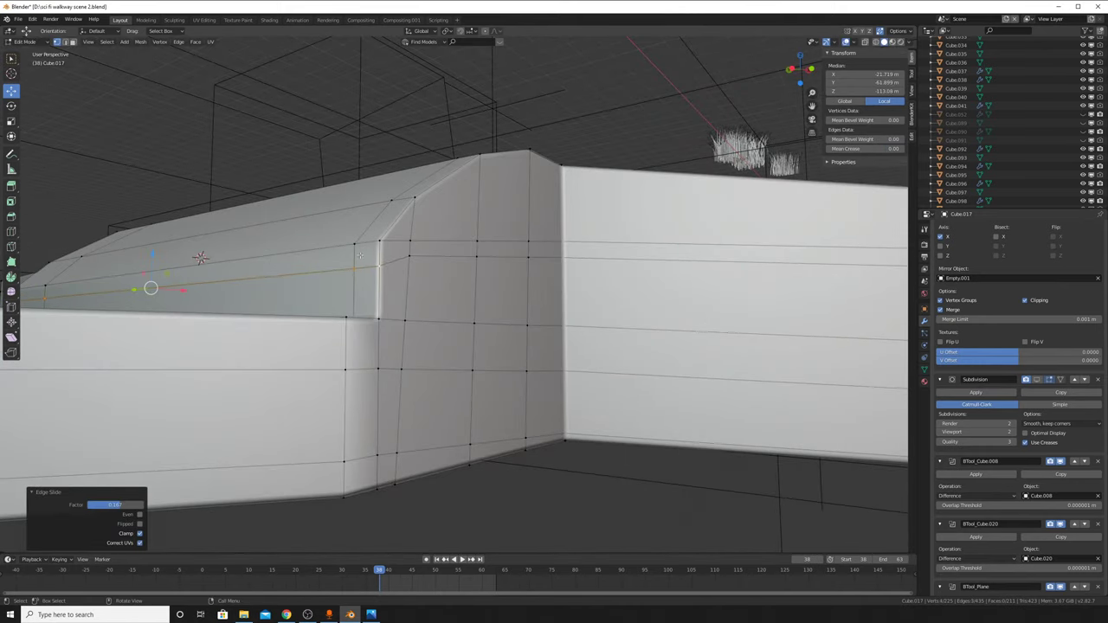
mouse_move(442, 289)
middle_down()
mouse_move(465, 269)
mouse_move(556, 269)
middle_up()
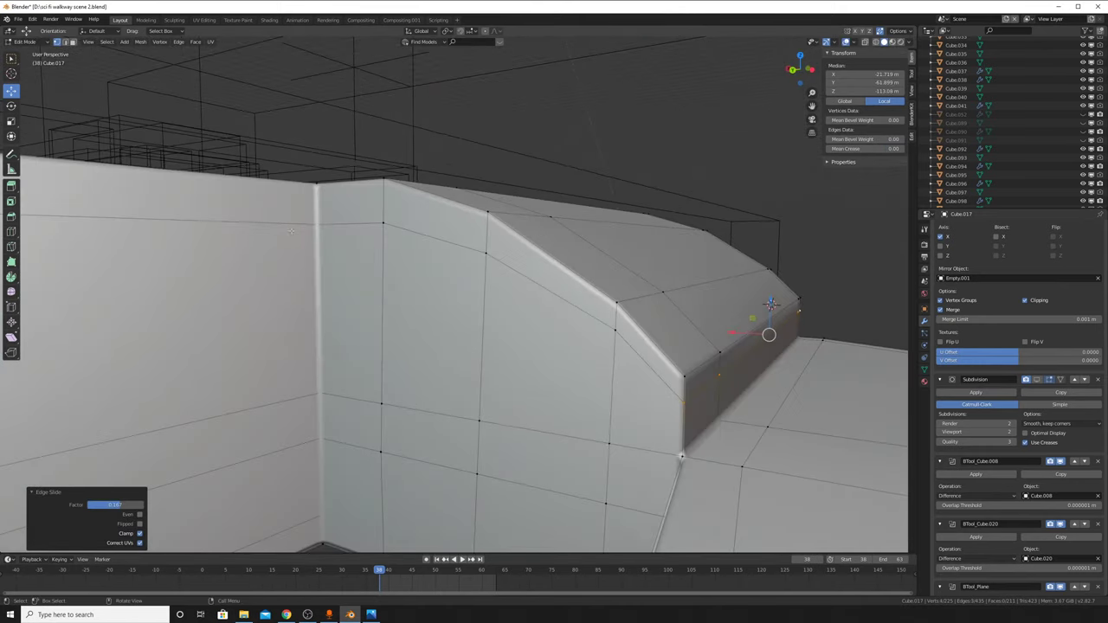
Step: Dissolve the leftover edge loop on the side wall
mouse_move(291, 231)
middle_down()
mouse_move(342, 391)
mouse_move(654, 282)
middle_up()
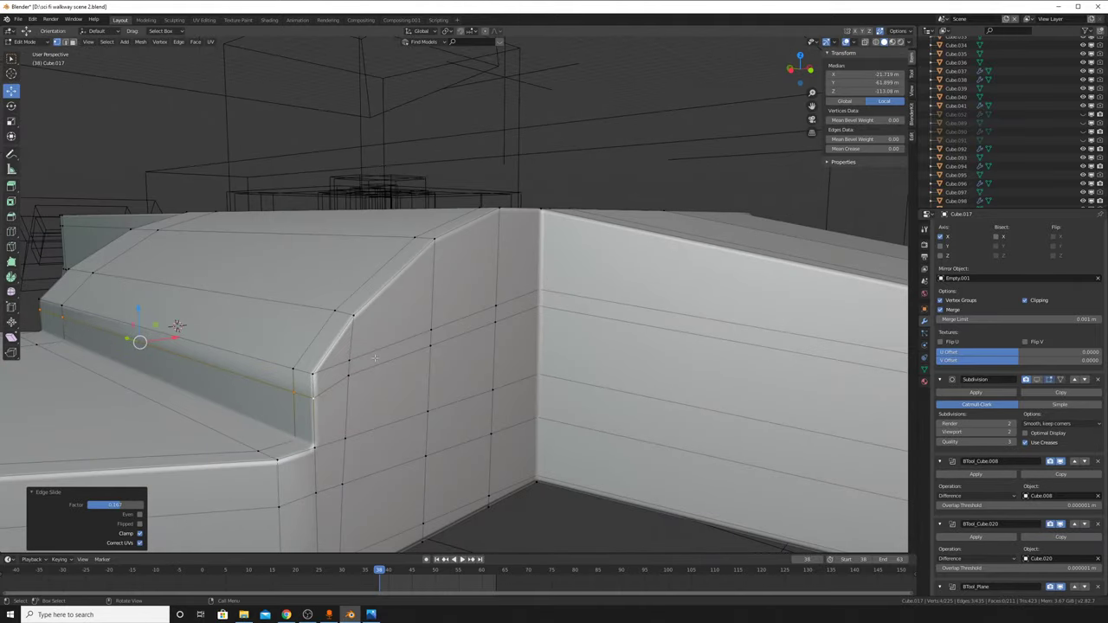
shift+click(497, 305)
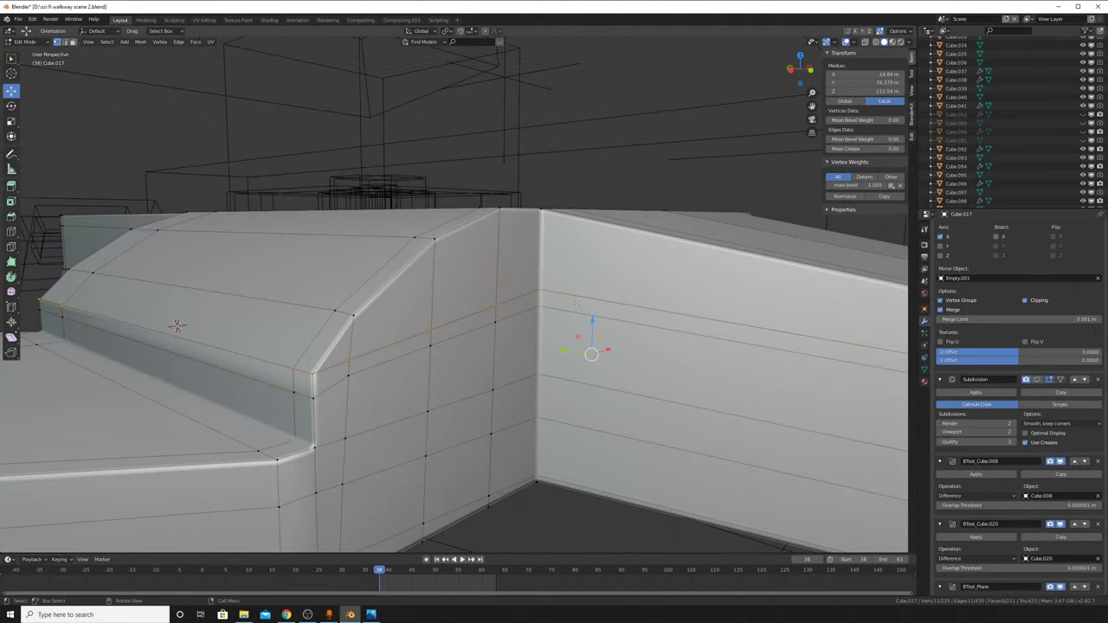
scroll(729, 327, down, 5)
key(x)
click(718, 323)
scroll(718, 324, up, 3)
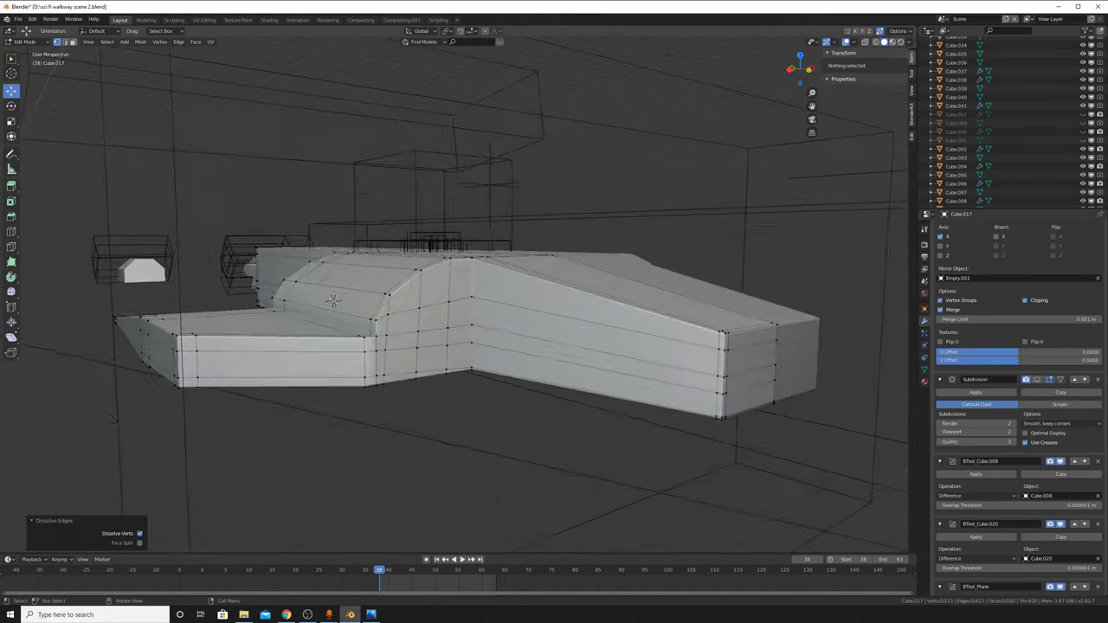
Step: Repeatedly vertex-slide the first arch corner vertex along its edges until it sits correctly
scroll(423, 317, up, 2)
click(351, 324)
mouse_move(347, 321)
middle_down()
mouse_move(673, 297)
mouse_move(425, 339)
middle_up()
scroll(670, 325, up, 2)
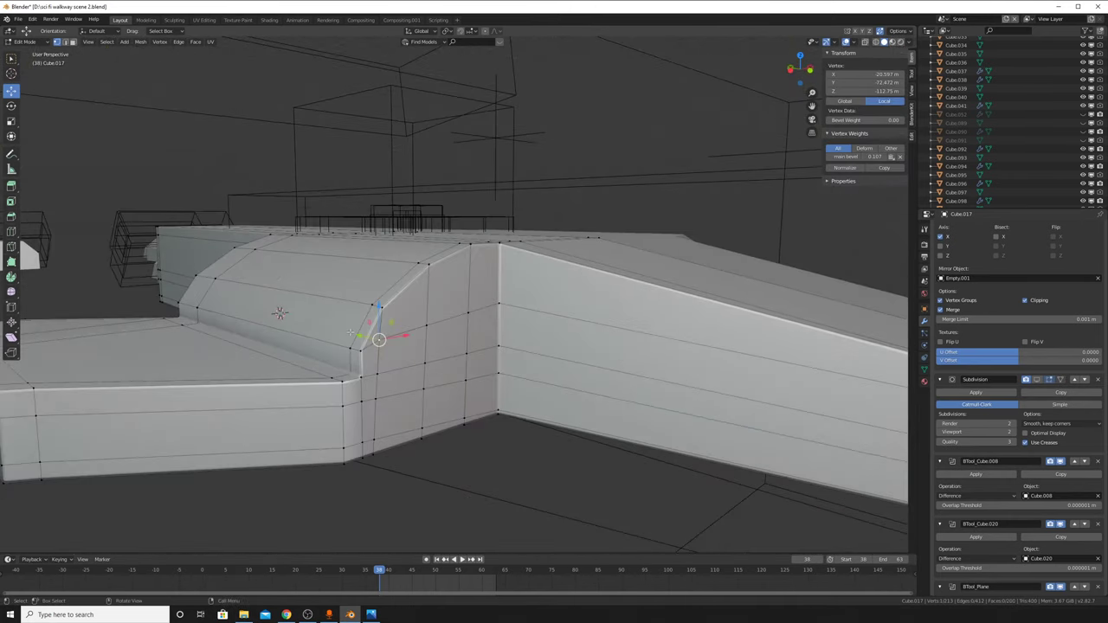
key(shift+v)
click(424, 340)
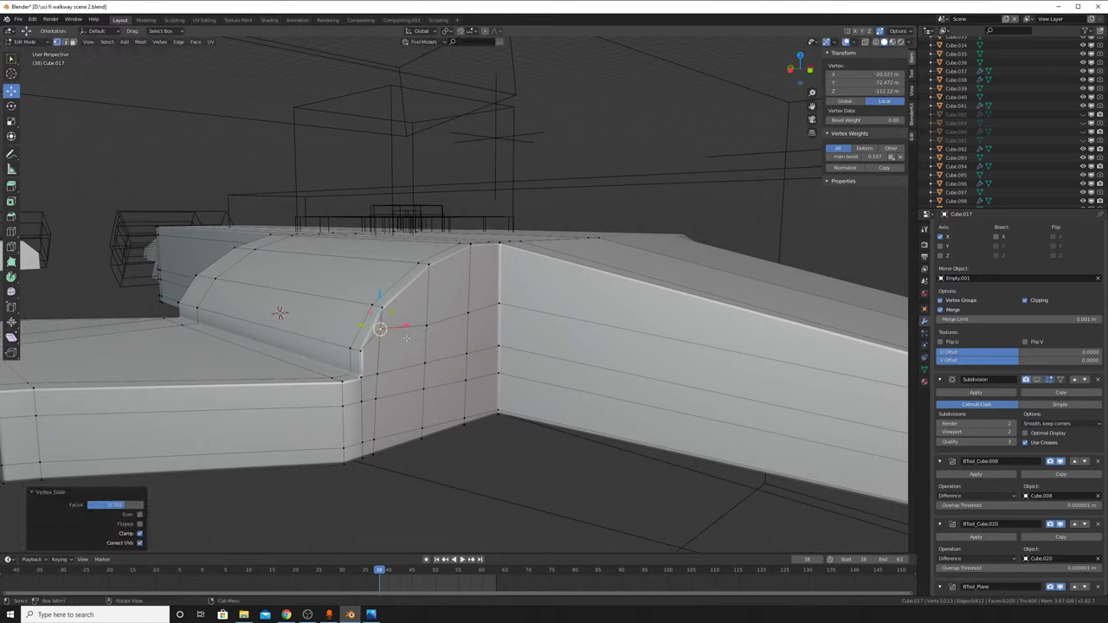
key(g)
key(g)
click(468, 303)
key(g)
key(g)
click(487, 268)
key(g)
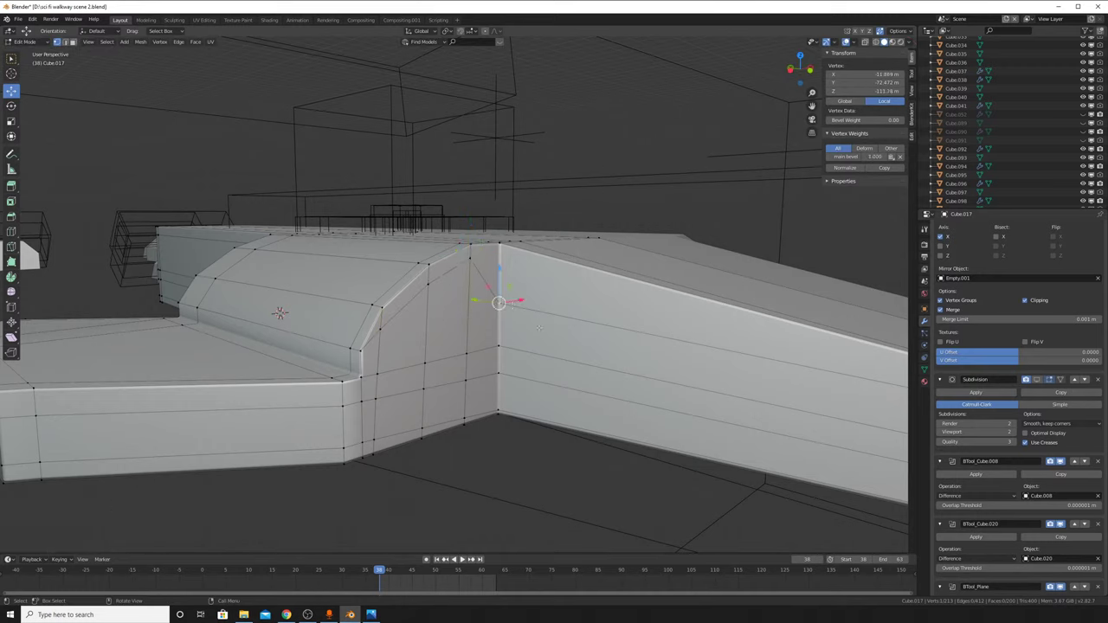
key(g)
click(531, 279)
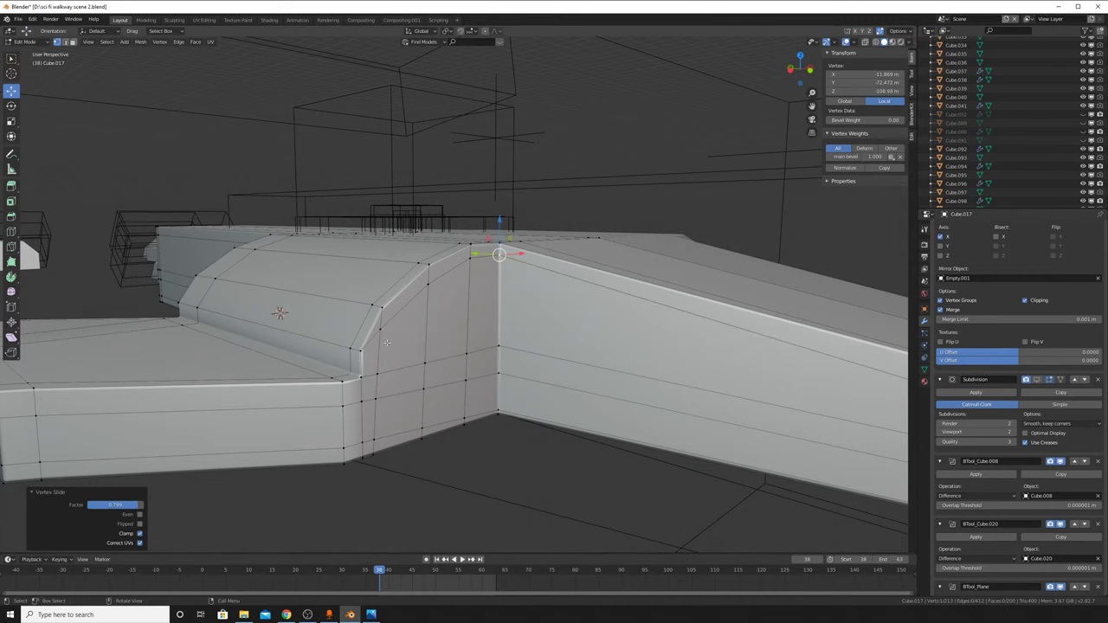
Step: Vertex-slide two more arch corner vertices, then select the vertical edge on the side wall
click(382, 324)
key(g)
key(g)
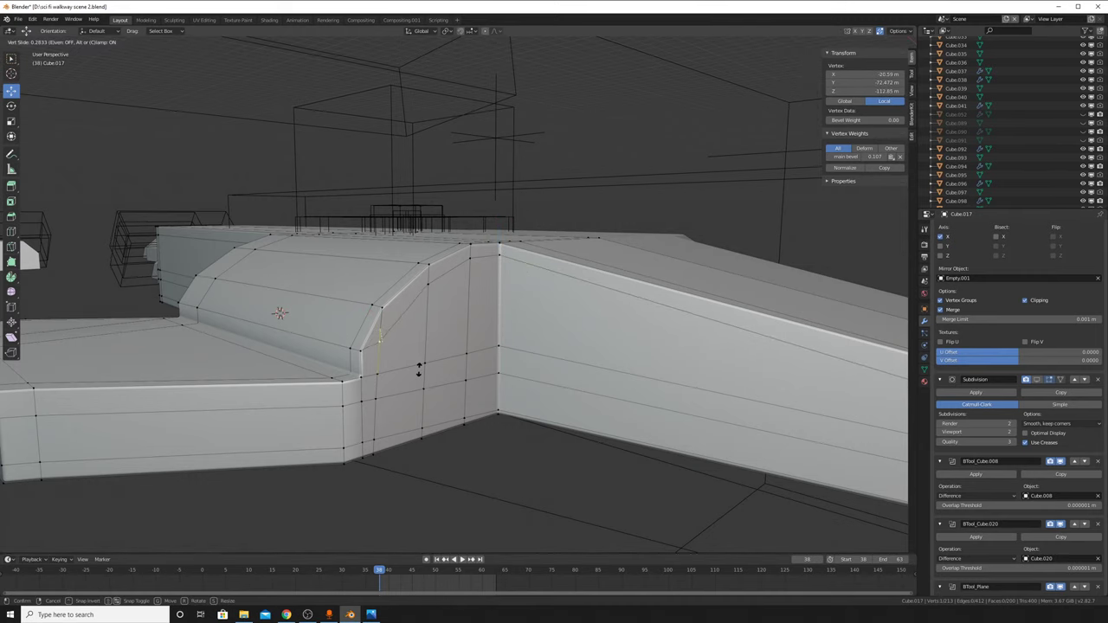
click(419, 369)
middle_drag(419, 369, 390, 278)
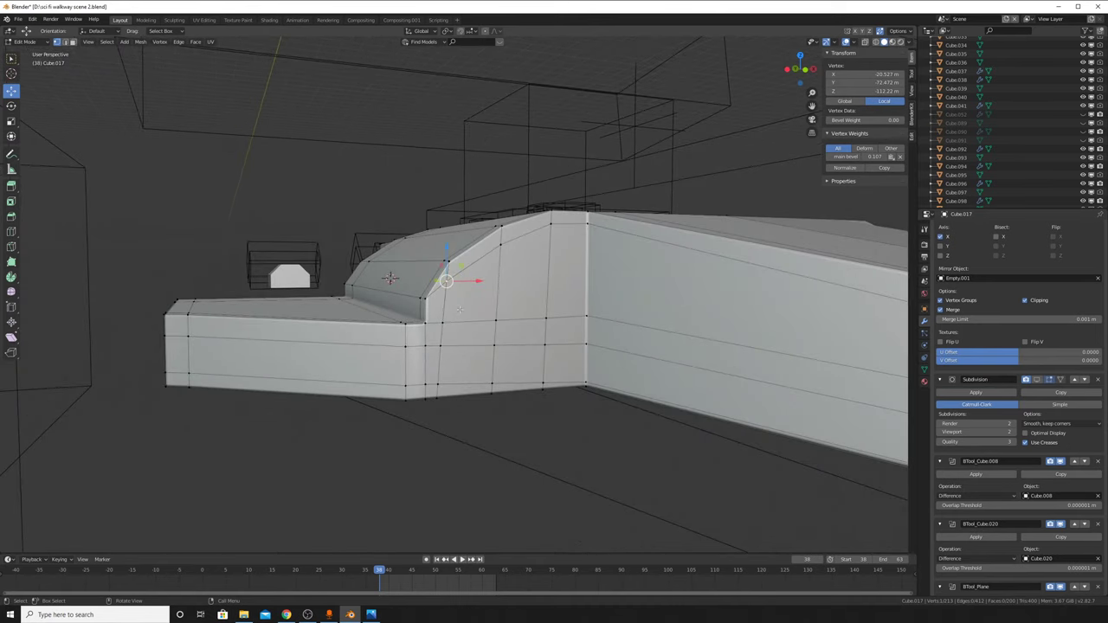
middle_drag(390, 278, 487, 321)
scroll(488, 321, up, 2)
key(g)
key(g)
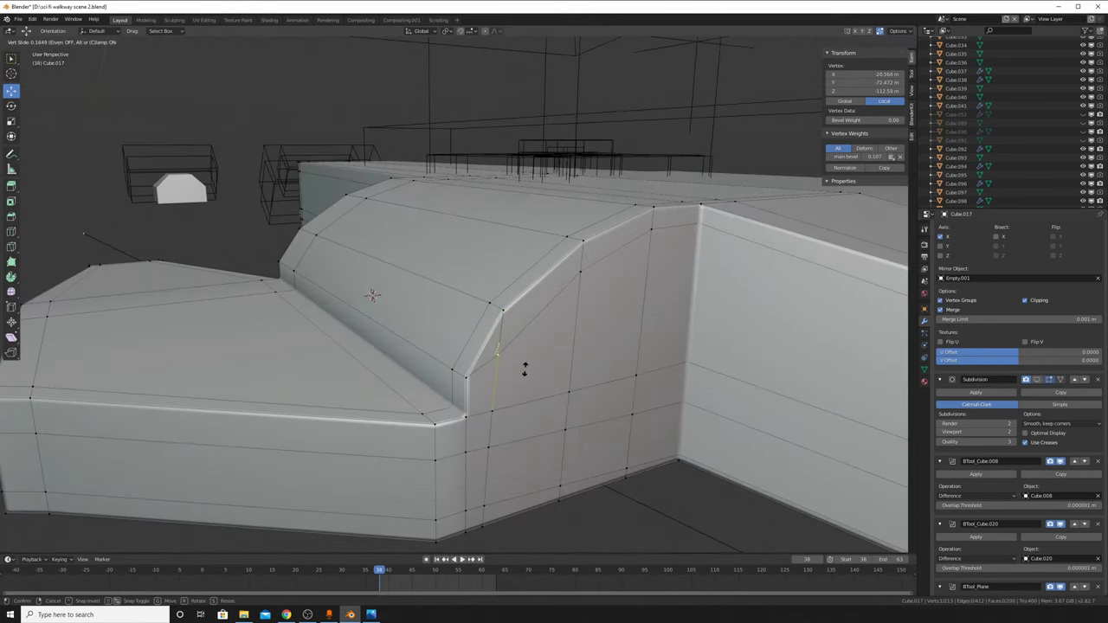
click(517, 366)
mouse_move(517, 366)
middle_down()
mouse_move(543, 309)
mouse_move(572, 326)
middle_up()
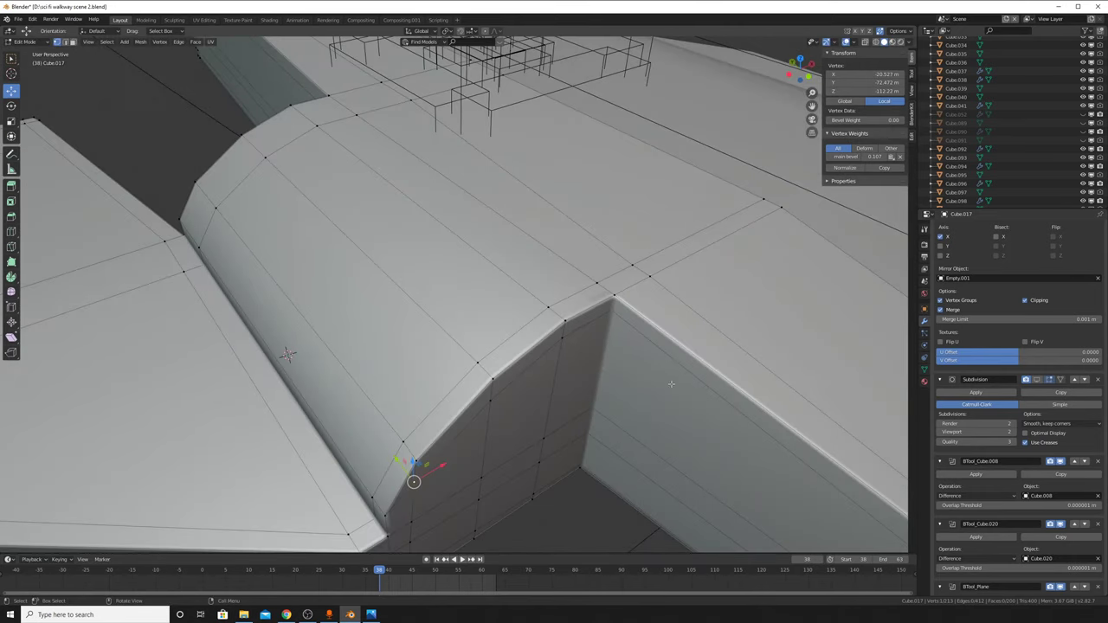
middle_drag(671, 384, 607, 346)
scroll(606, 347, down, 3)
click(575, 312)
Step: Slide the side-wall edge and then the support loop close to the arch
key(g)
key(g)
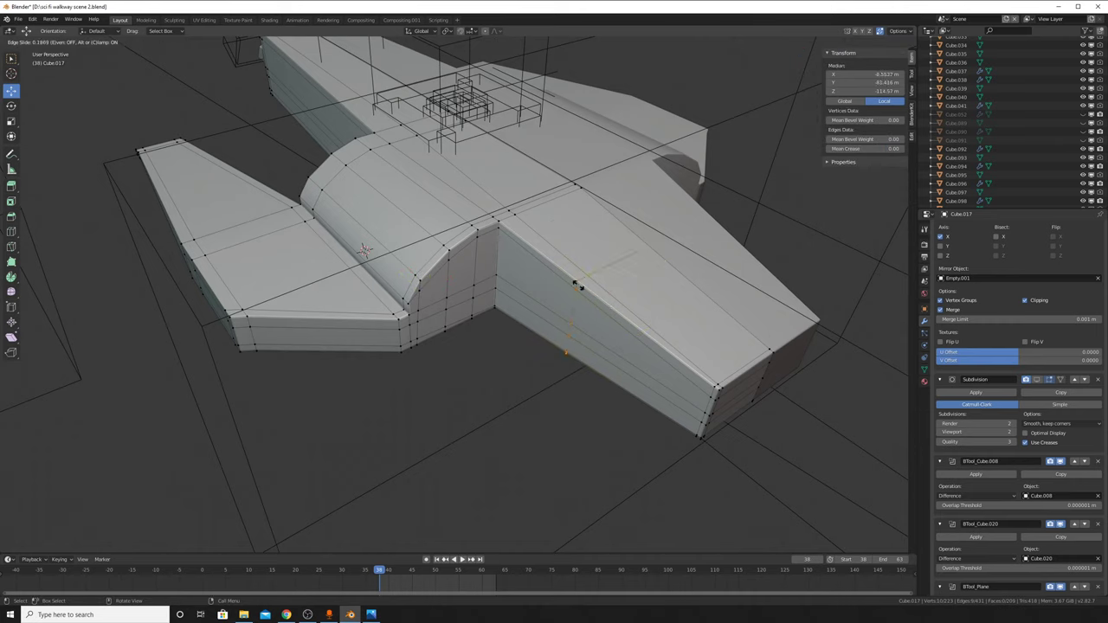
click(523, 245)
mouse_move(522, 246)
middle_down()
mouse_move(503, 51)
mouse_move(441, 300)
mouse_move(485, 286)
middle_up()
scroll(503, 51, down, 3)
scroll(451, 259, up, 4)
key(g)
key(g)
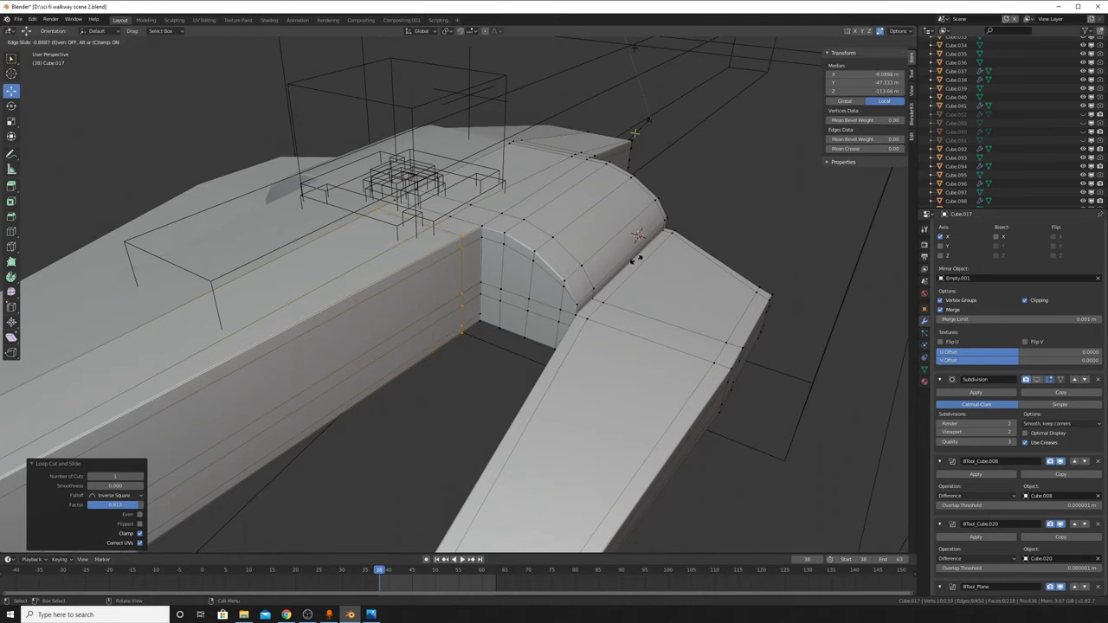
click(636, 260)
Step: Check the smoothed result in object mode, return to Edit Mode, and select a vertex on the arch's top edge
key(Tab)
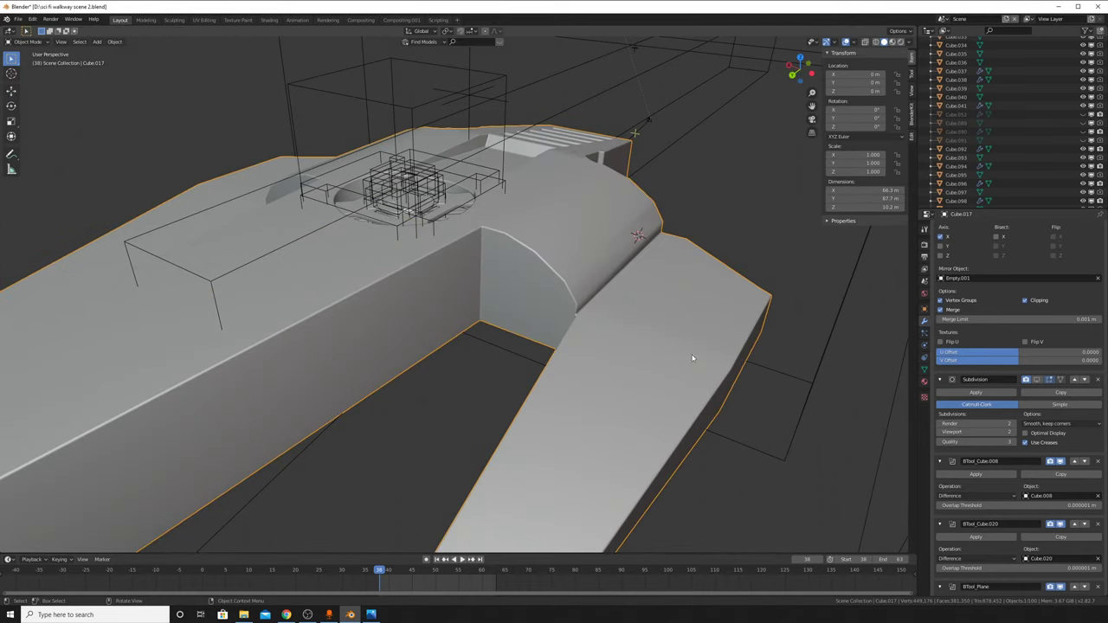
key(Tab)
mouse_move(694, 357)
middle_down()
mouse_move(513, 320)
mouse_move(538, 408)
mouse_move(549, 277)
mouse_move(576, 346)
mouse_move(537, 294)
middle_up()
scroll(514, 320, up, 3)
click(513, 324)
scroll(1039, 391, down, 5)
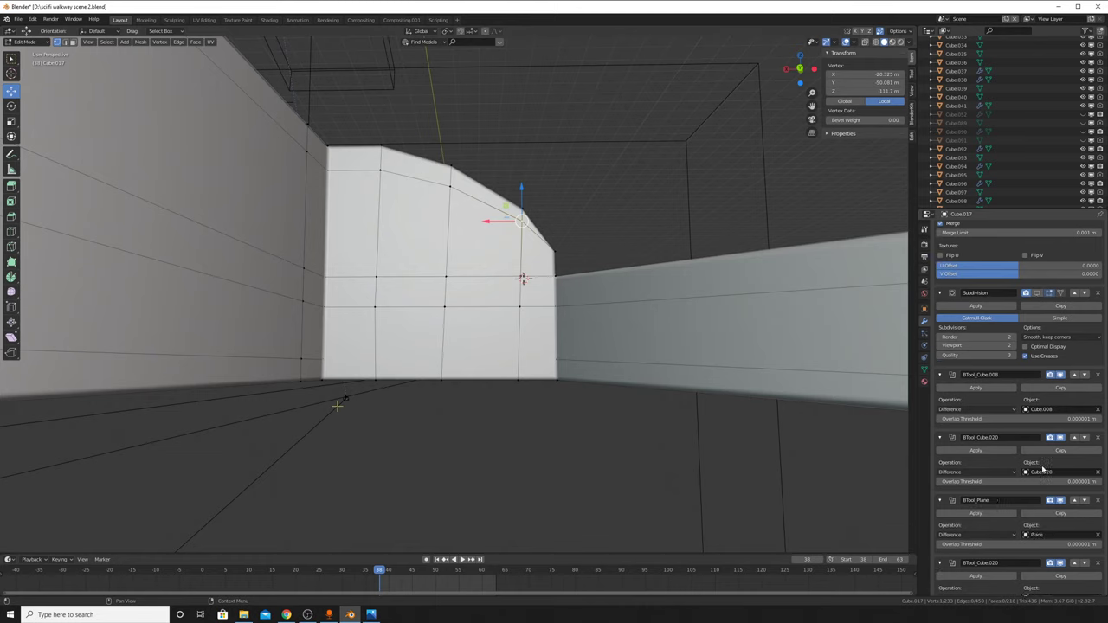
Step: Toggle the Bevel modifier preview and join the two lower corner vertices with a new edge
scroll(1043, 363, down, 5)
click(1050, 317)
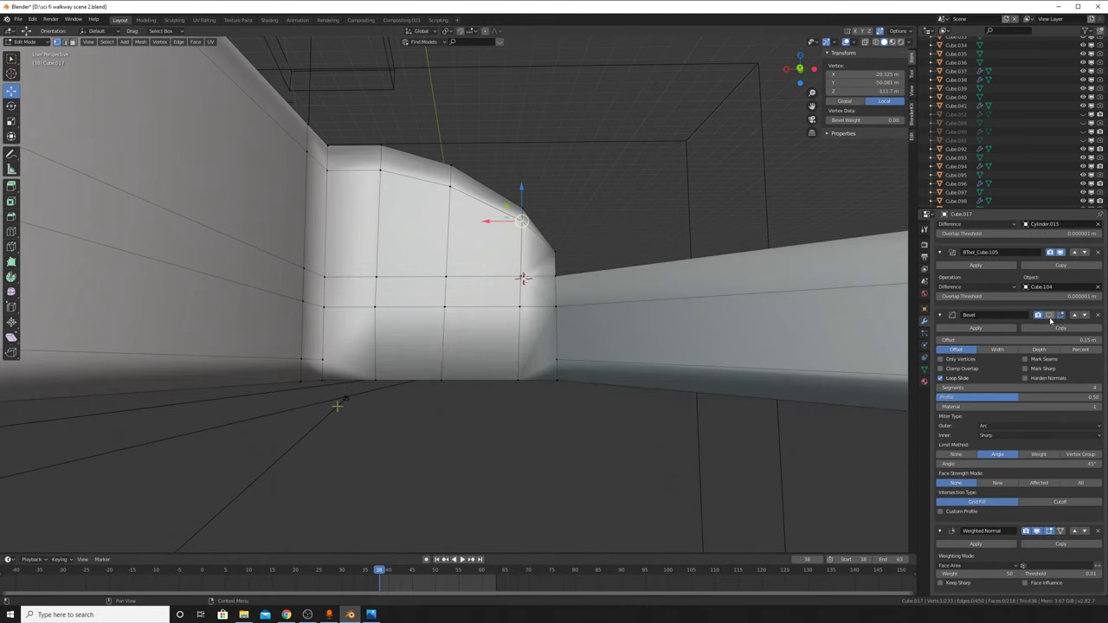
click(322, 359)
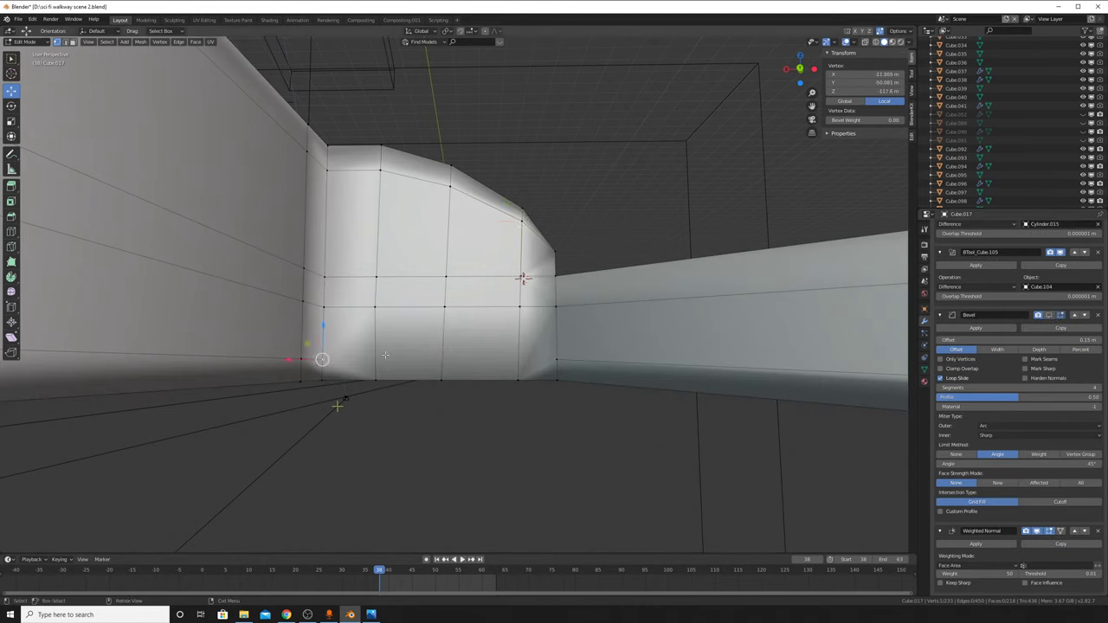
shift+click(558, 362)
key(f)
Step: Vertex-slide two vertices on the arch's inner corner along their edges
middle_drag(558, 360, 522, 301)
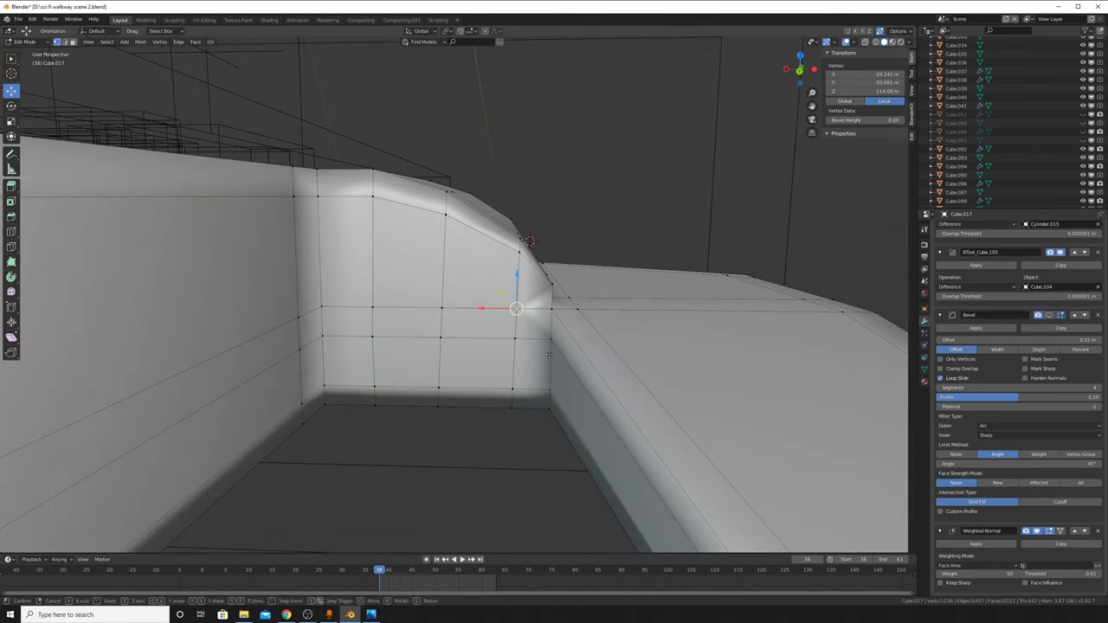
key(g)
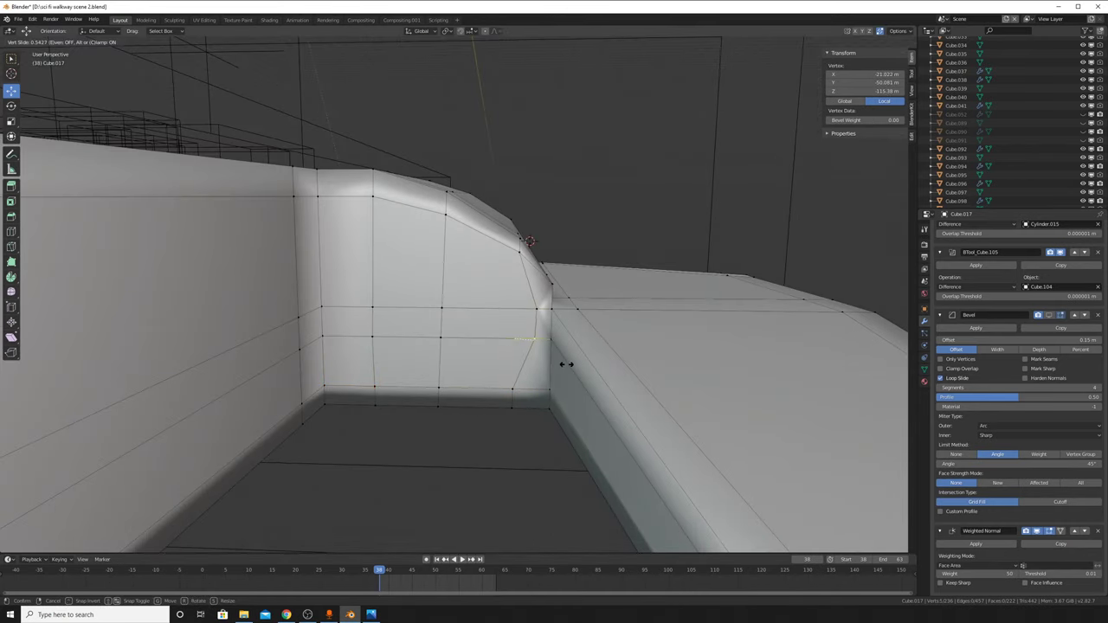
click(570, 364)
middle_drag(570, 364, 519, 273)
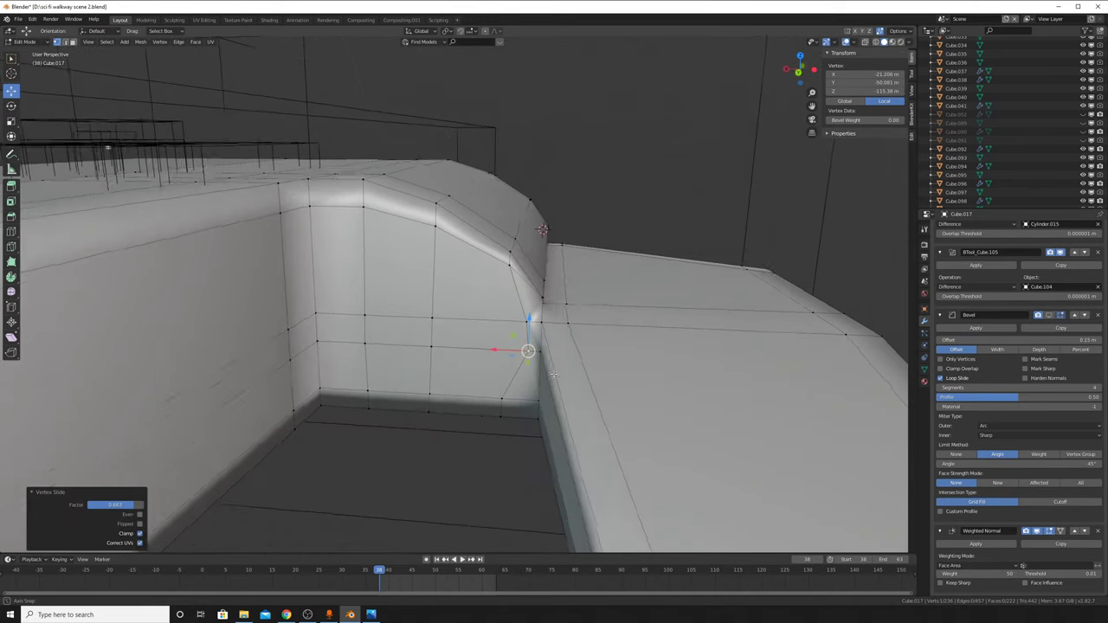
click(512, 266)
key(g)
key(g)
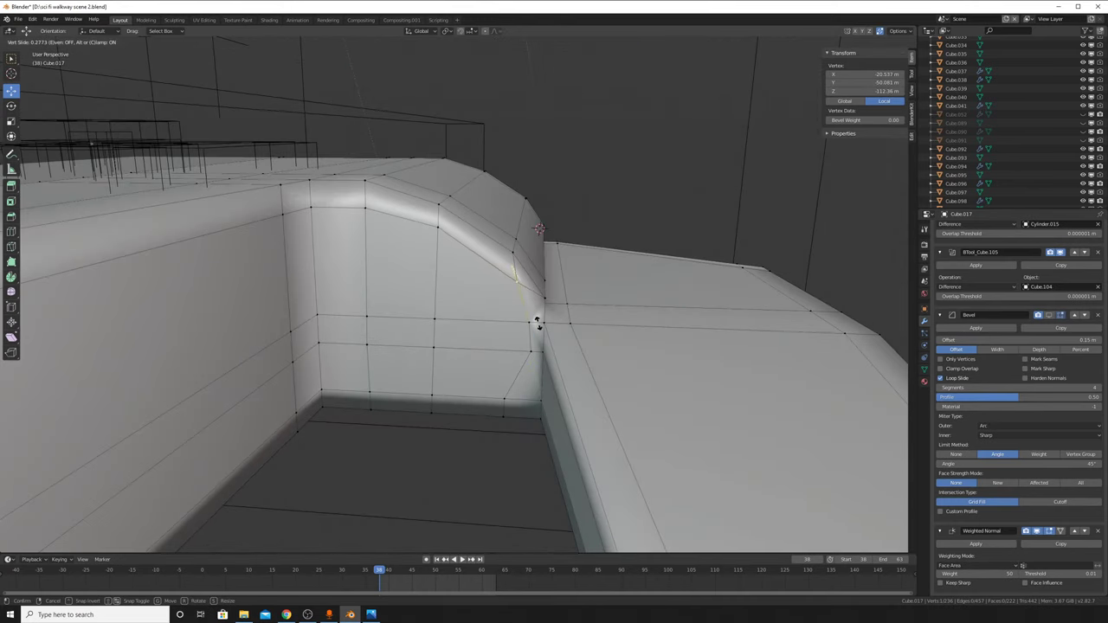
click(536, 322)
Step: Slide the lower corner vertex down its edge to tighten the corner's curve
middle_drag(525, 331, 511, 374)
click(511, 374)
key(g)
key(g)
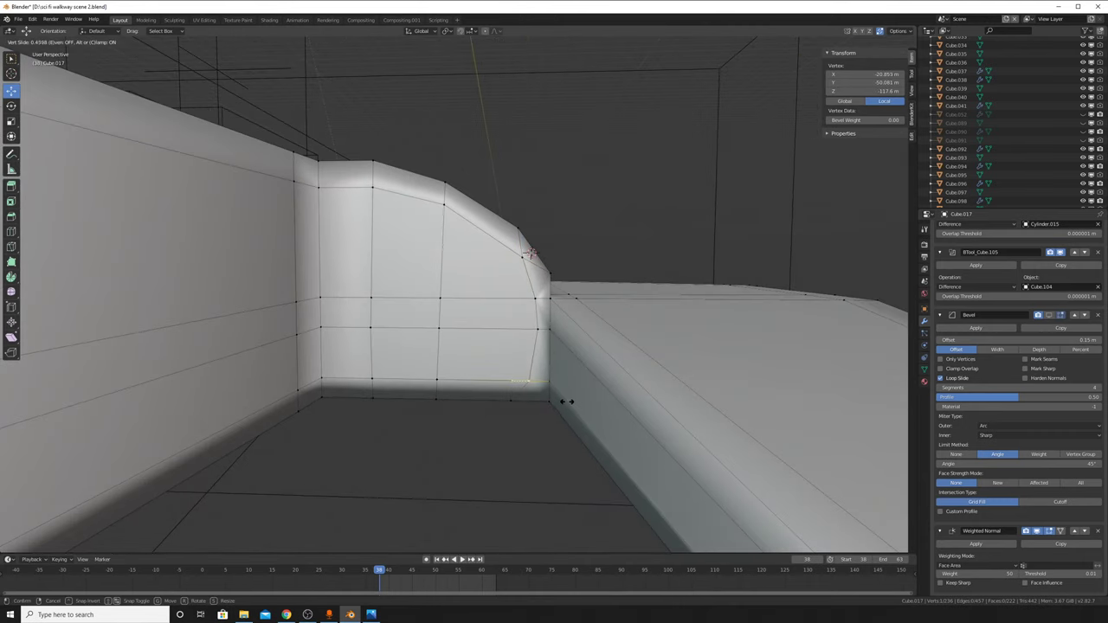
click(573, 402)
shift+right_click(507, 400)
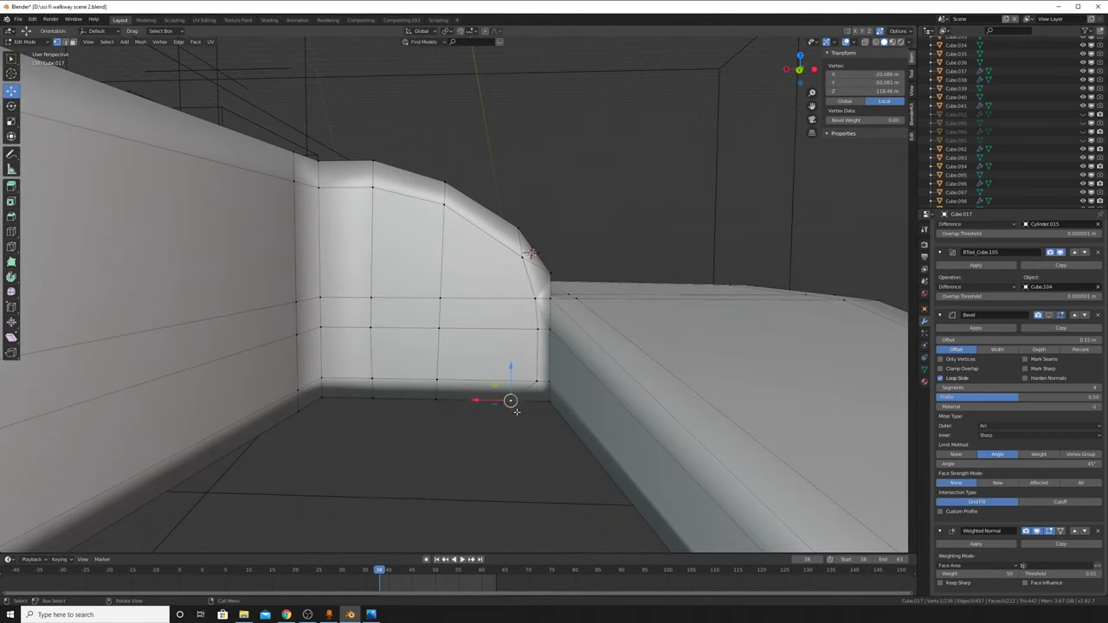
middle_drag(508, 401, 520, 371)
Step: Vertex-slide the selected underside vertices along their edges
key(g)
key(g)
click(549, 372)
click(554, 350)
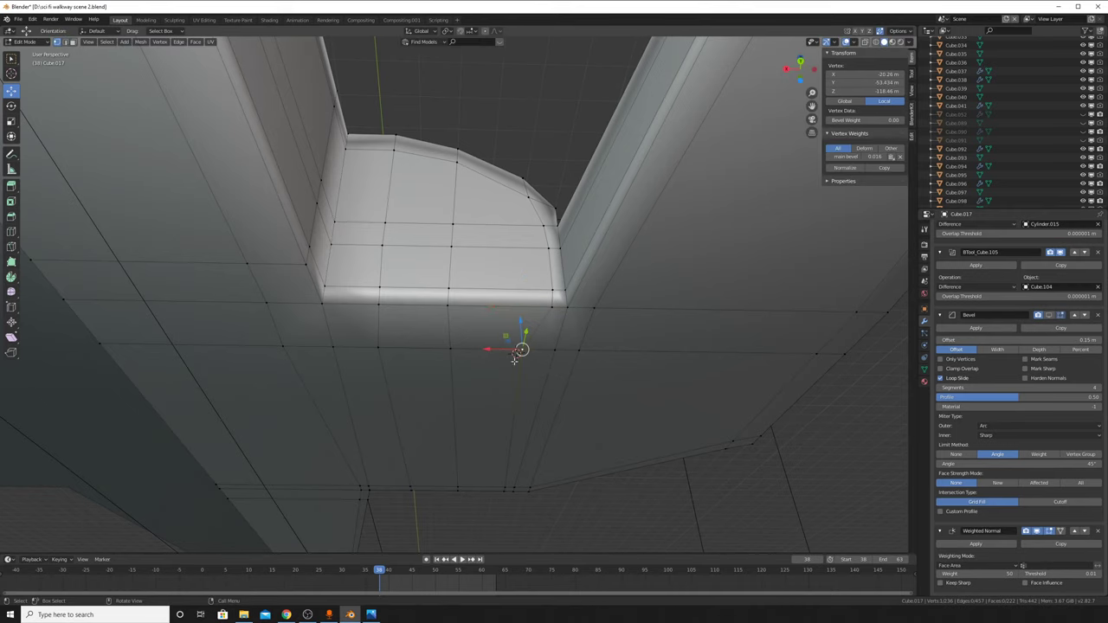
key(g)
key(g)
click(590, 419)
Step: Even out the vertices at the top and base of the curved panel with vertex slides
mouse_move(583, 433)
middle_down()
mouse_move(555, 425)
mouse_move(549, 445)
mouse_move(545, 416)
mouse_move(510, 435)
mouse_move(485, 407)
middle_up()
click(400, 285)
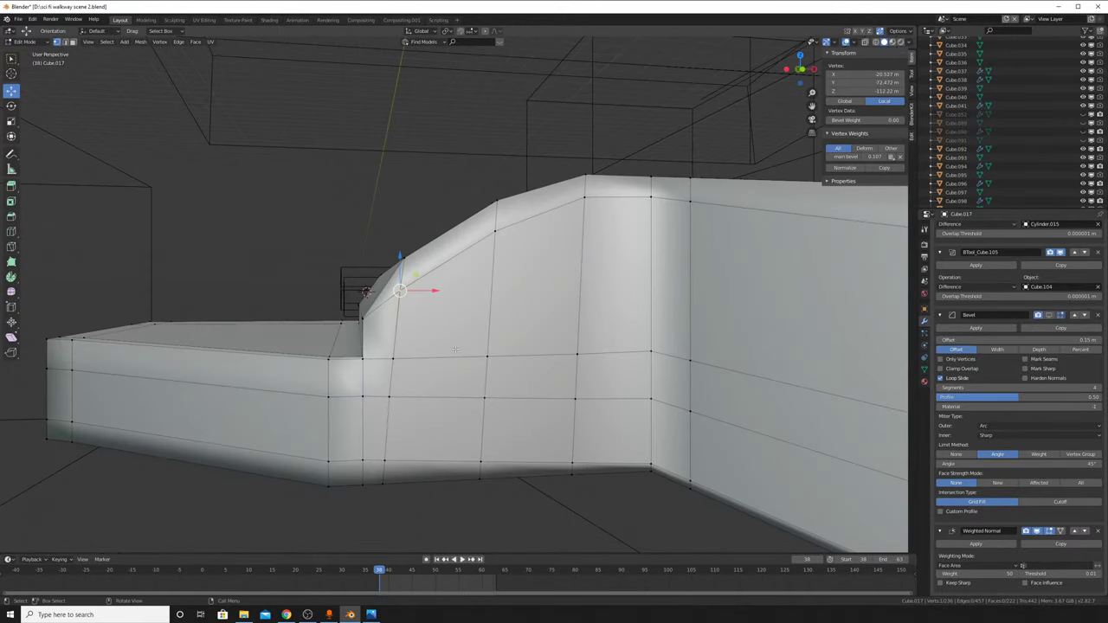
key(g)
key(g)
click(447, 355)
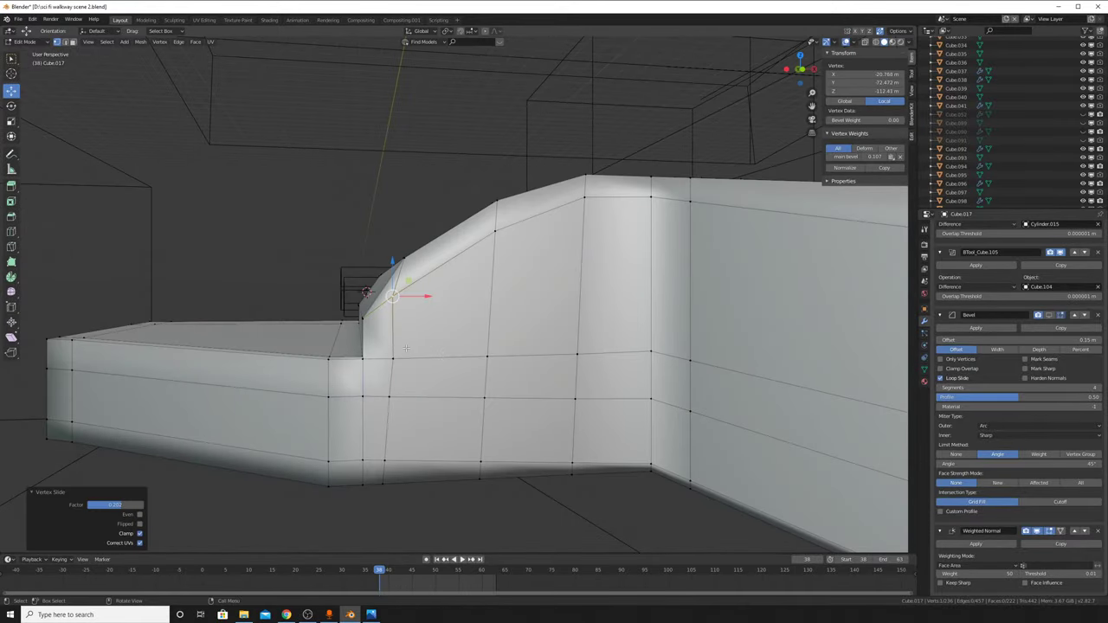
key(g)
click(469, 394)
click(393, 295)
key(g)
key(g)
click(424, 336)
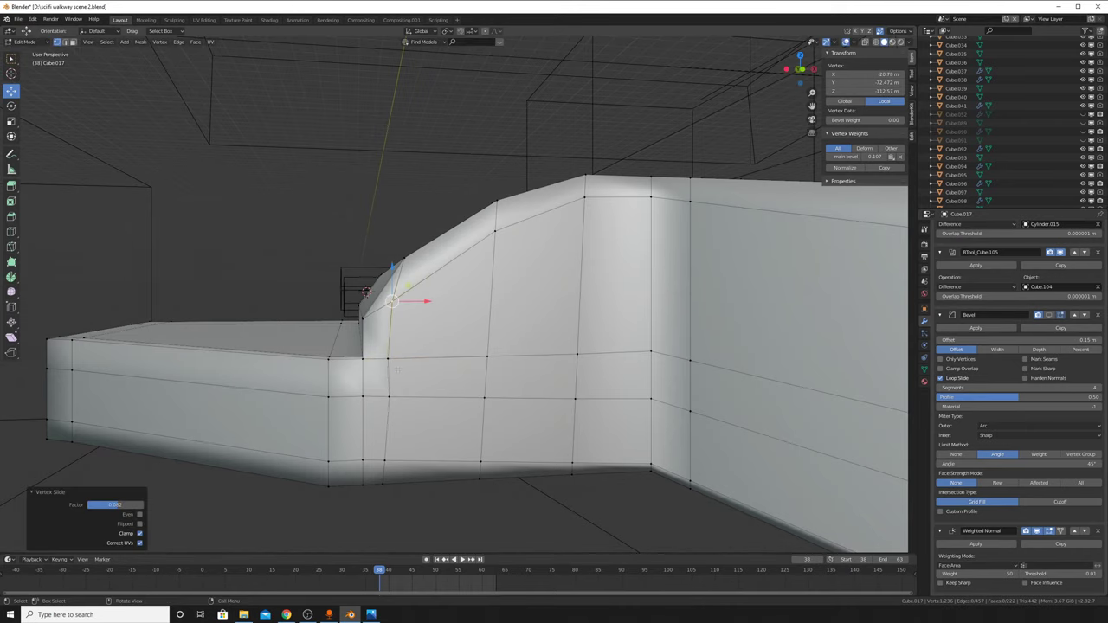
Step: Edge-slide the vertical edge loop along the curved panel
middle_drag(424, 337, 430, 292)
alt+click(427, 320)
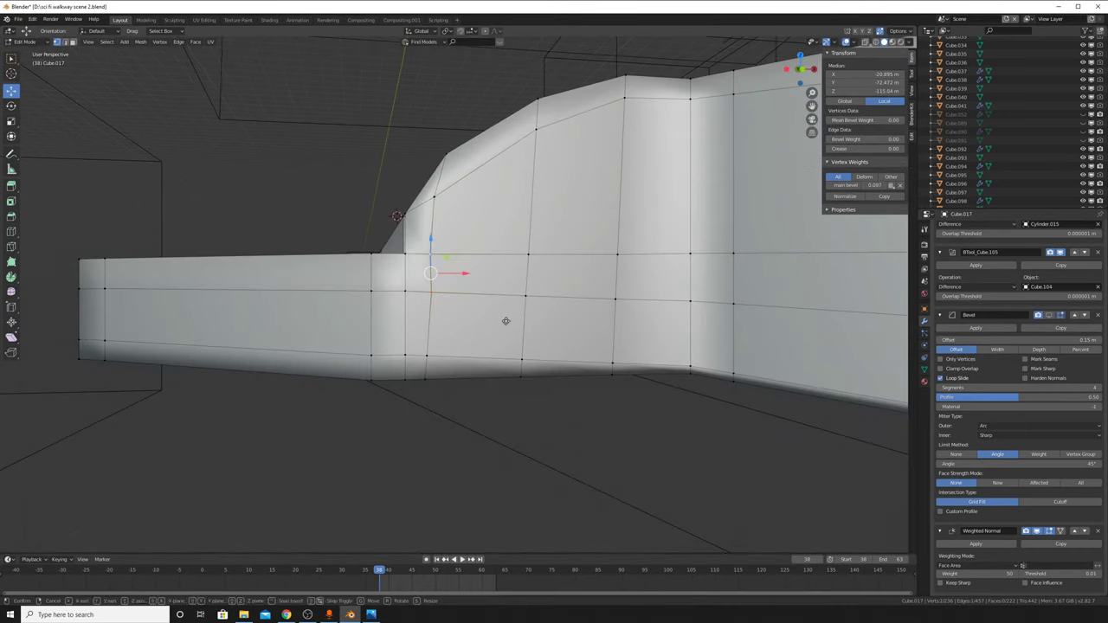
key(g)
key(g)
click(477, 314)
Step: Select the bottom edge path of the panel and flatten it with S Z 0
middle_drag(477, 314, 539, 387)
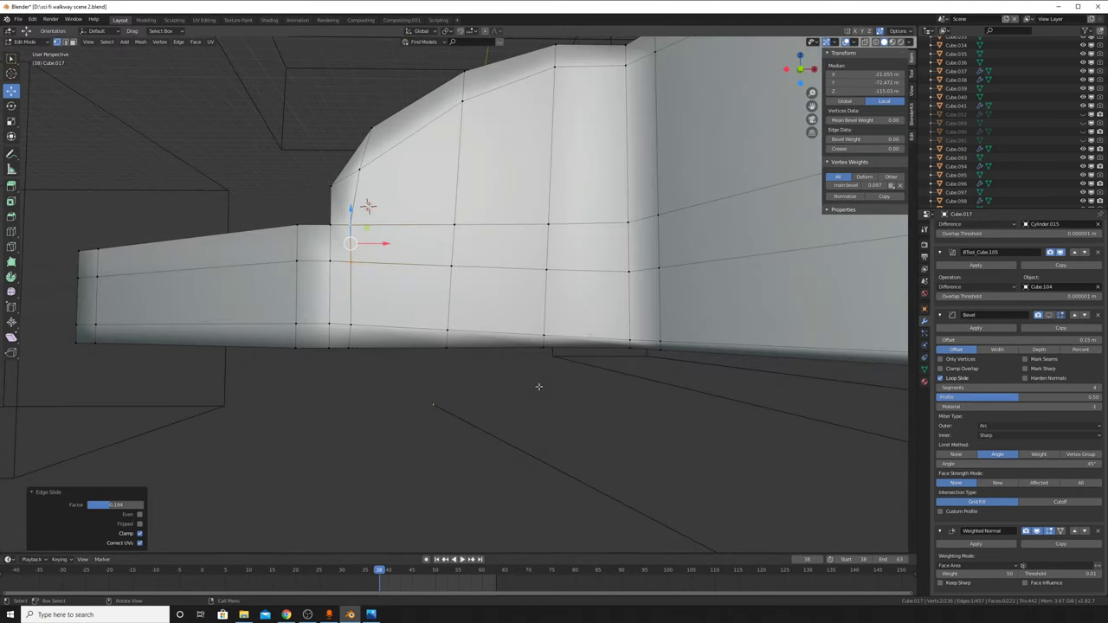
click(630, 340)
ctrl+click(364, 330)
key(s)
key(z)
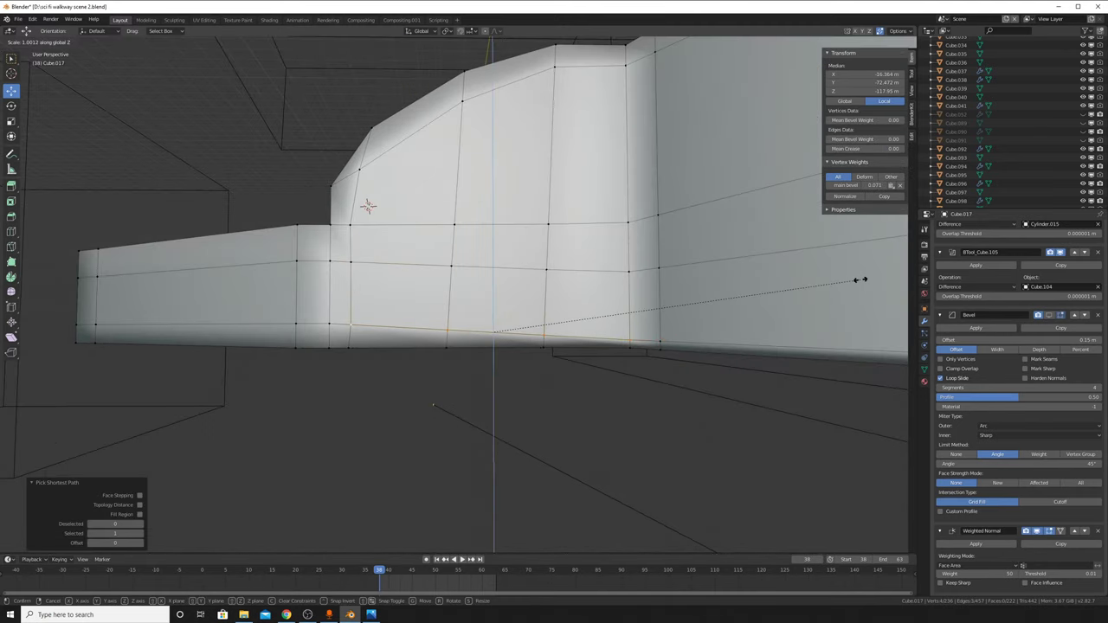
key(0)
key(Return)
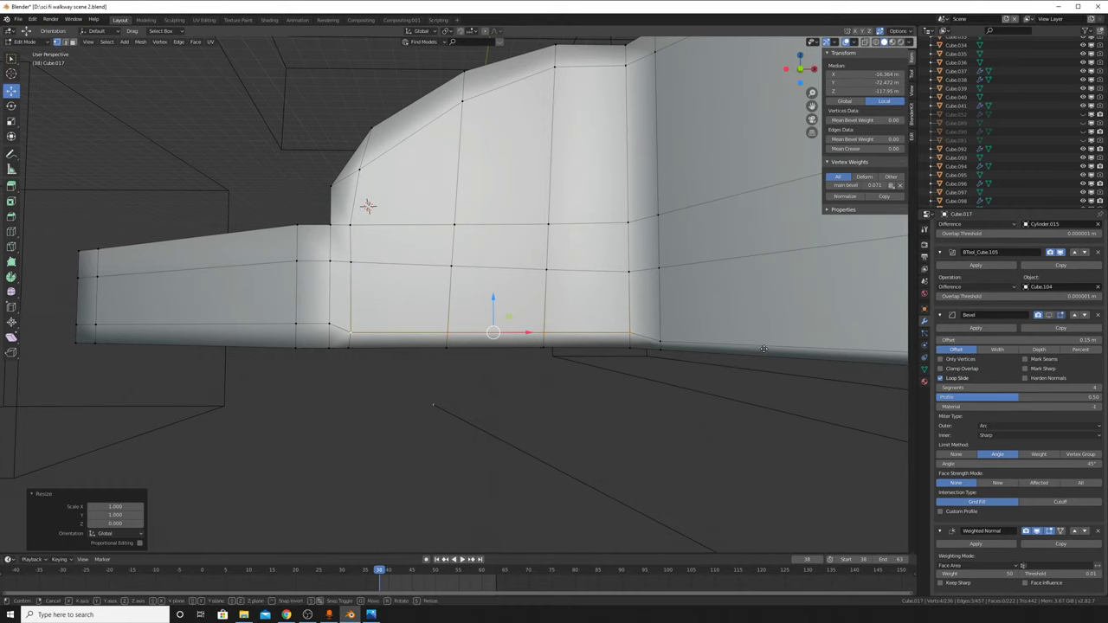
Step: Adjust the height of the flattened bottom edges along Z
key(g)
key(z)
click(770, 293)
middle_drag(770, 293, 687, 350)
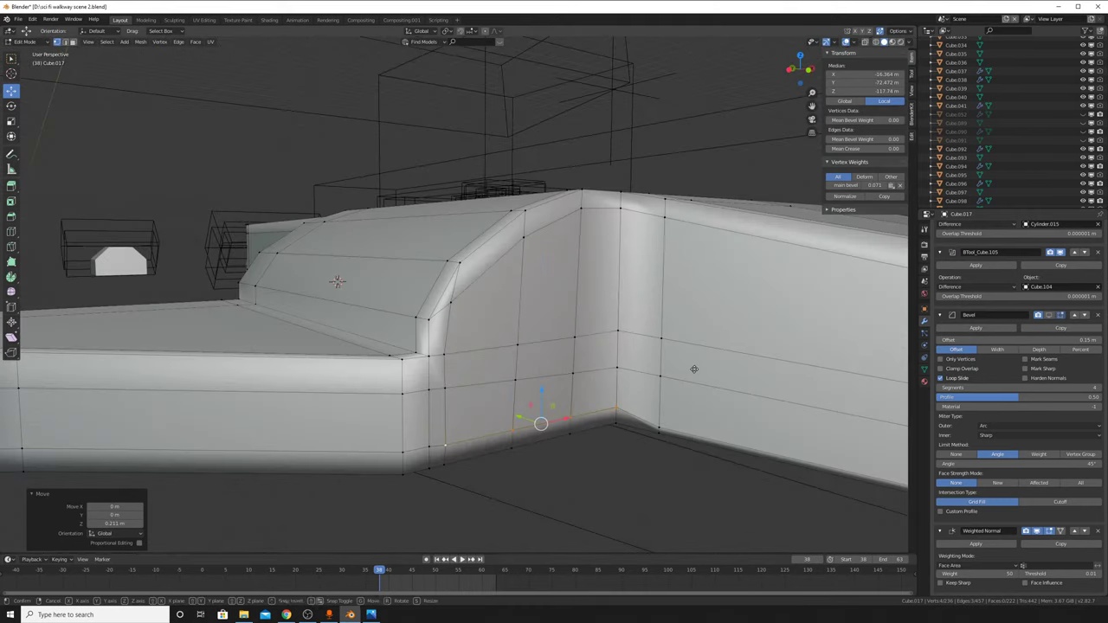
key(g)
key(z)
click(709, 338)
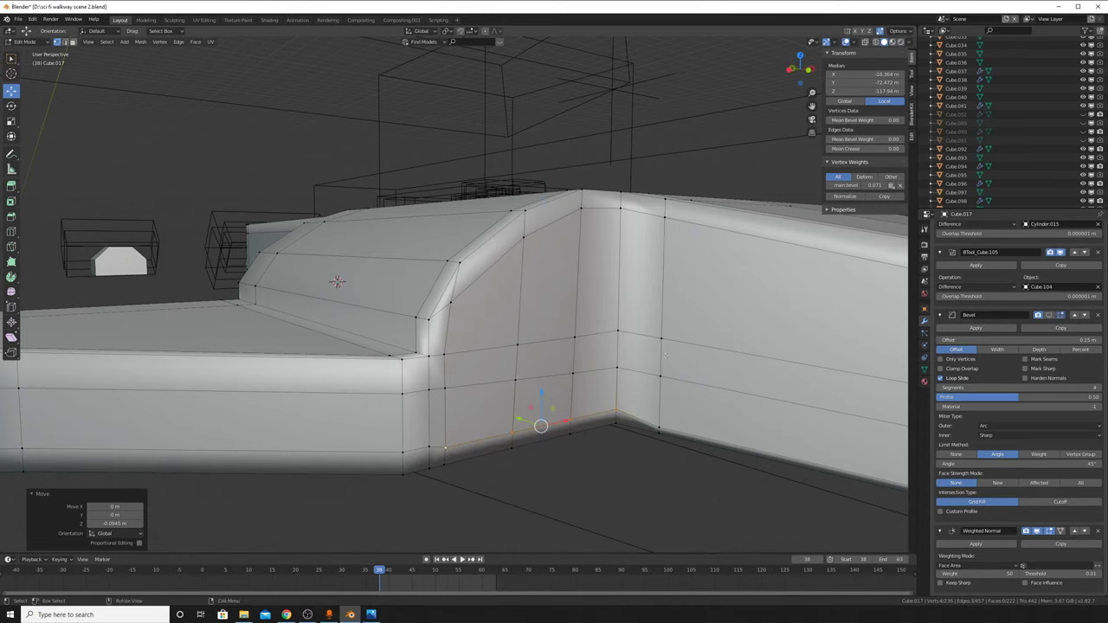
Step: Slide the inner wall's vertical edge path by -0.658 toward the arch corner
mouse_move(709, 338)
middle_down()
mouse_move(445, 228)
mouse_move(529, 322)
mouse_move(679, 314)
mouse_move(669, 318)
middle_up()
click(445, 228)
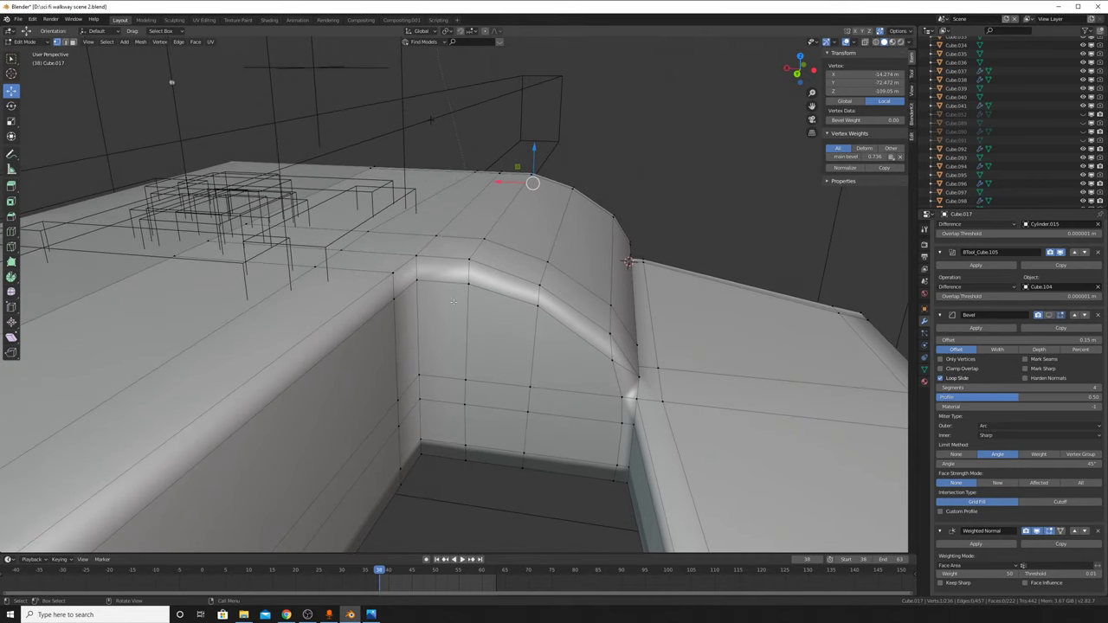
middle_drag(489, 308, 502, 300)
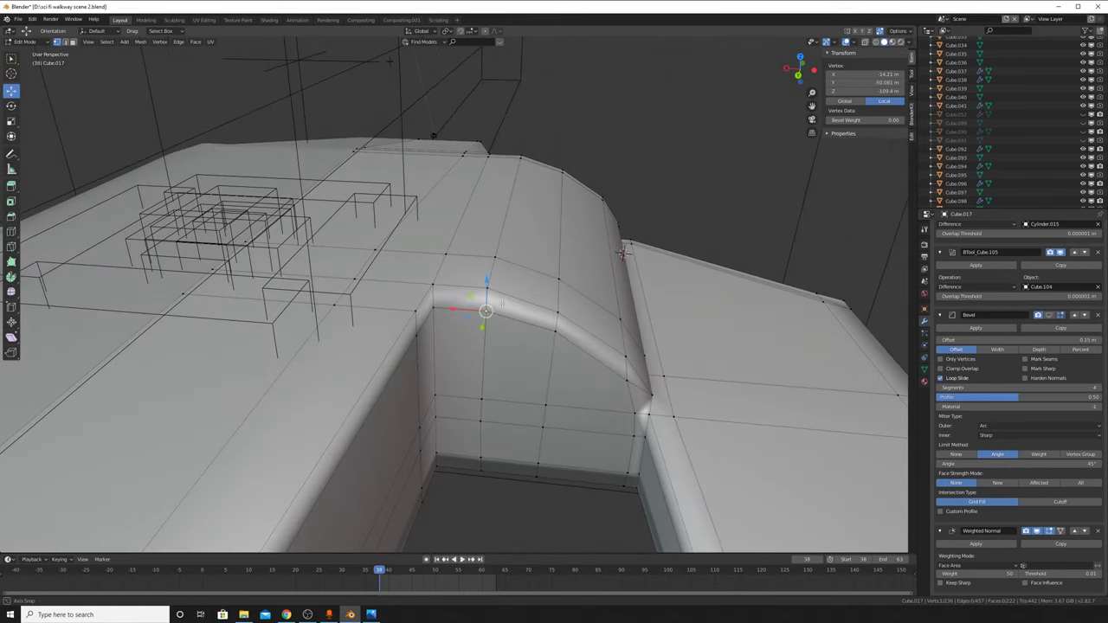
ctrl+click(481, 454)
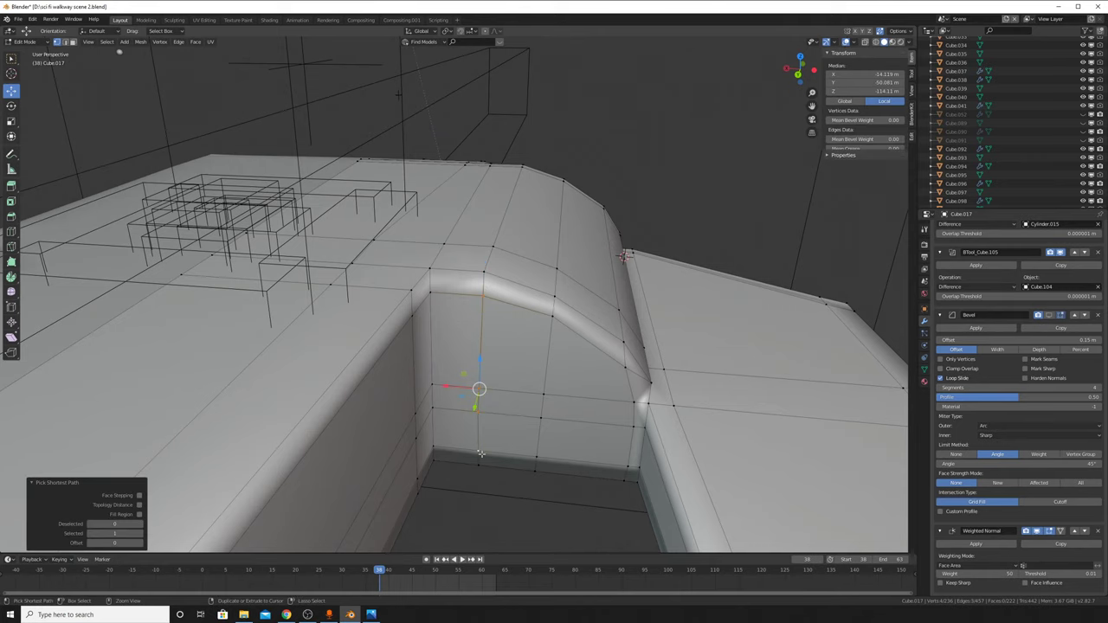
alt+click(484, 280)
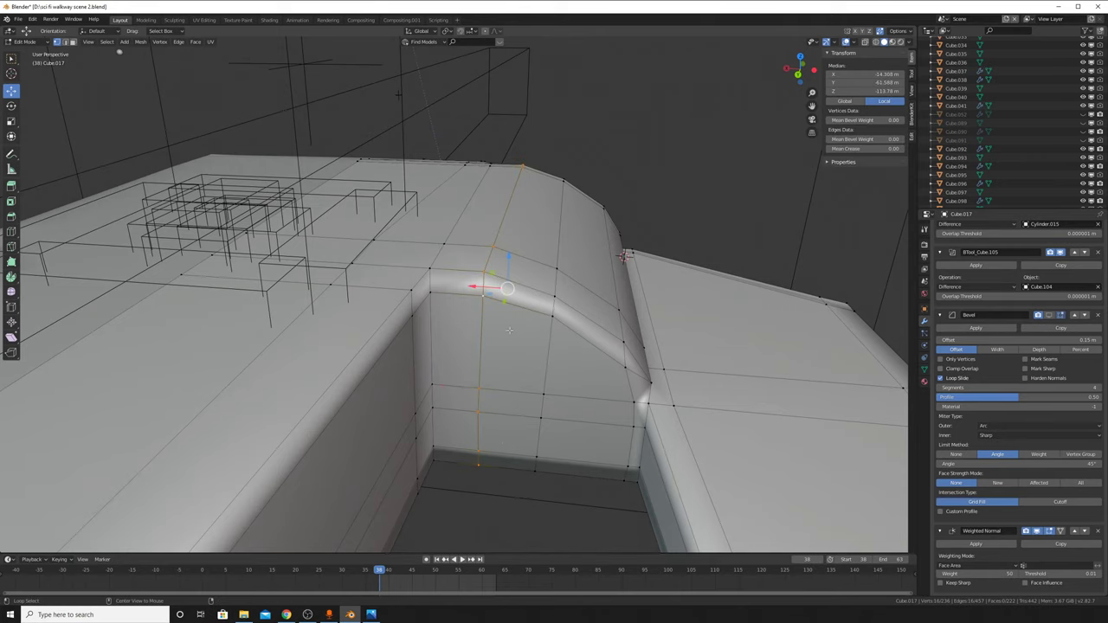
key(g)
key(g)
click(523, 363)
middle_drag(523, 363, 664, 349)
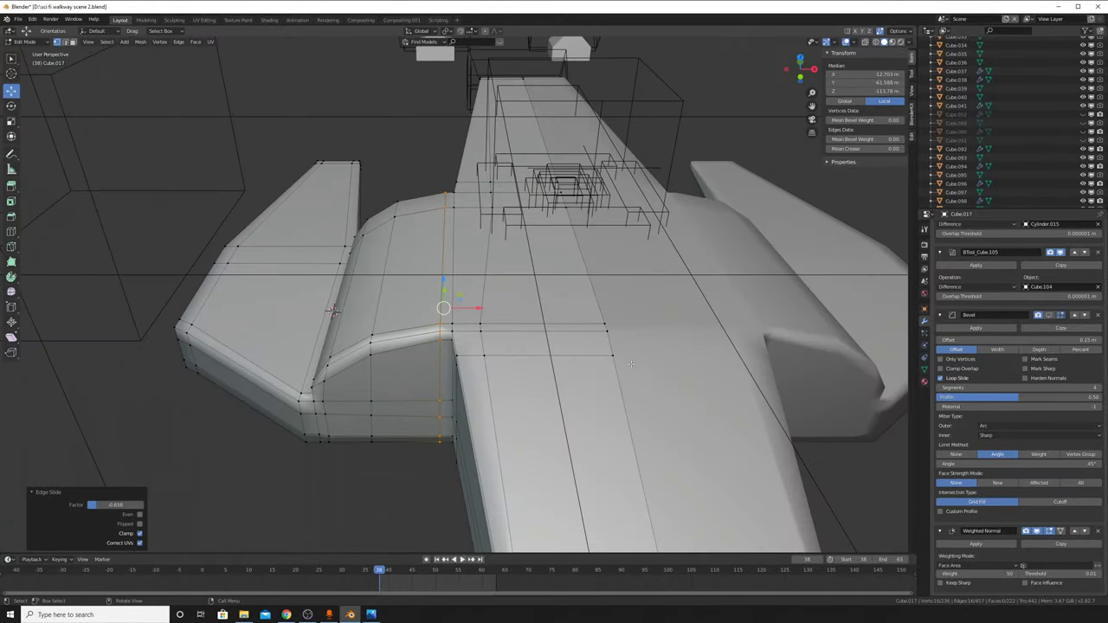
key(Tab)
key(Tab)
key(Tab)
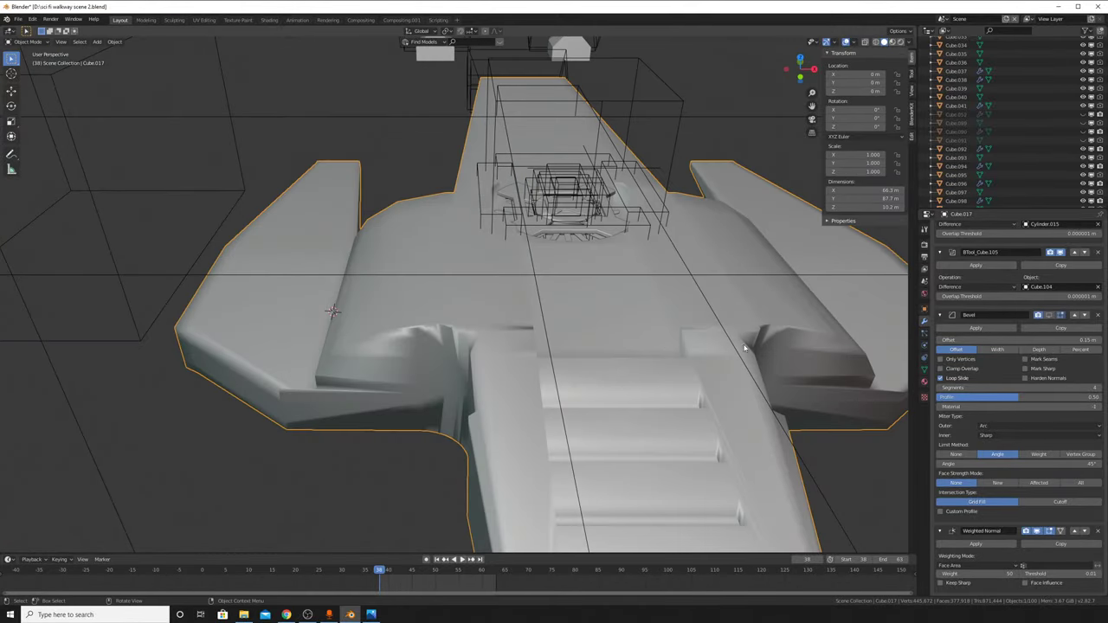
Step: Re-enable the modifier viewport preview and inspect the smoothed arch on Cube.017
scroll(1039, 346, up, 1)
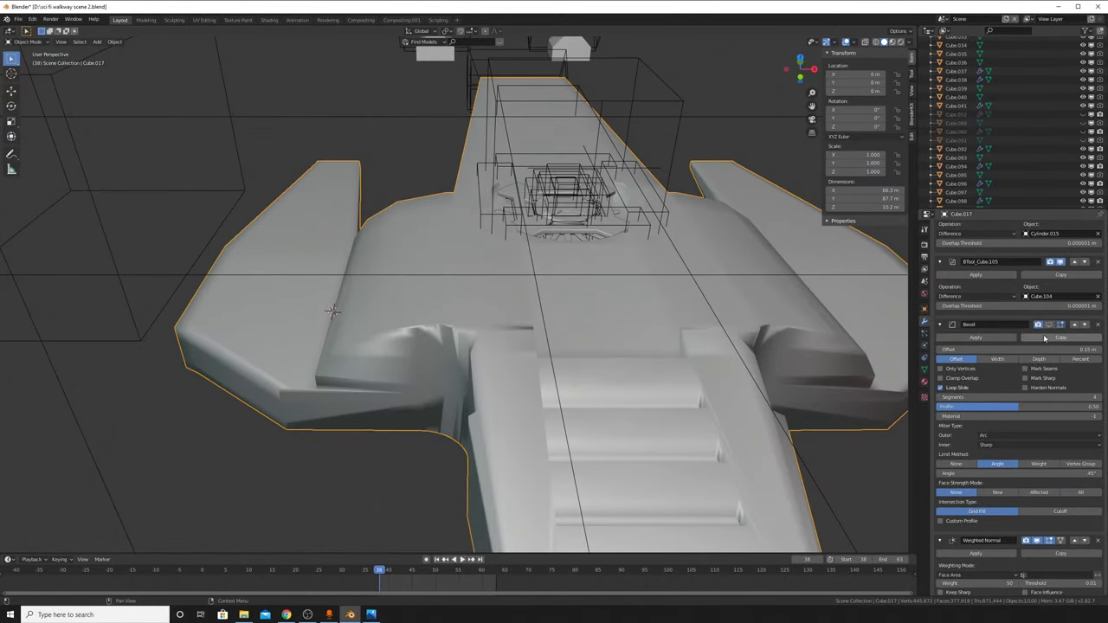
click(1049, 325)
scroll(975, 286, up, 1)
scroll(1040, 277, up, 10)
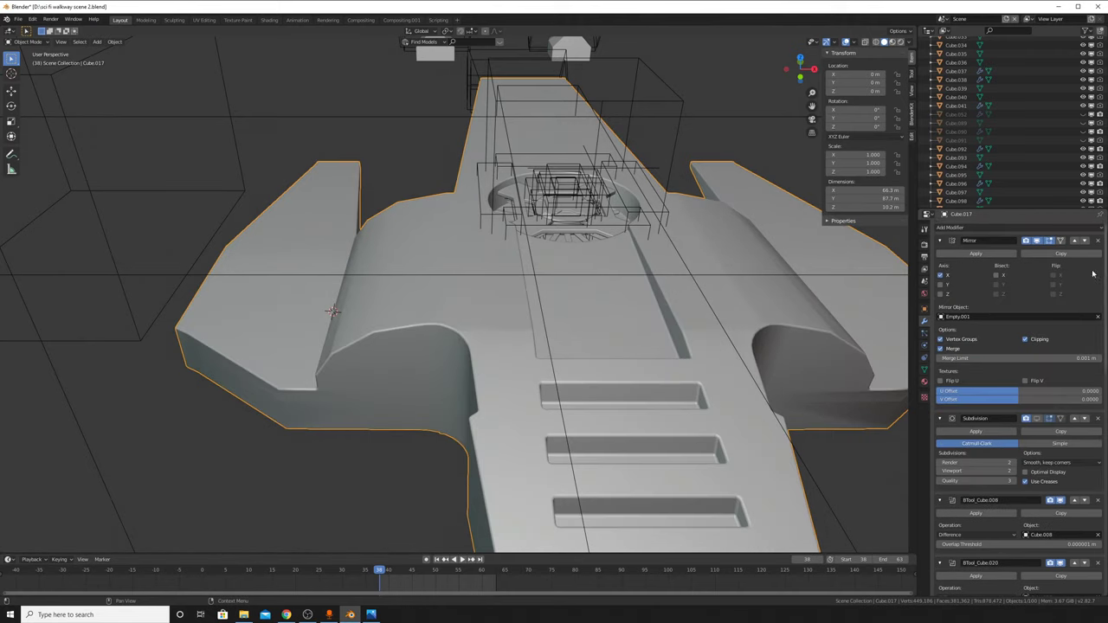
middle_drag(519, 347, 663, 347)
mouse_move(577, 346)
middle_down()
mouse_move(624, 369)
mouse_move(511, 371)
middle_up()
key(Tab)
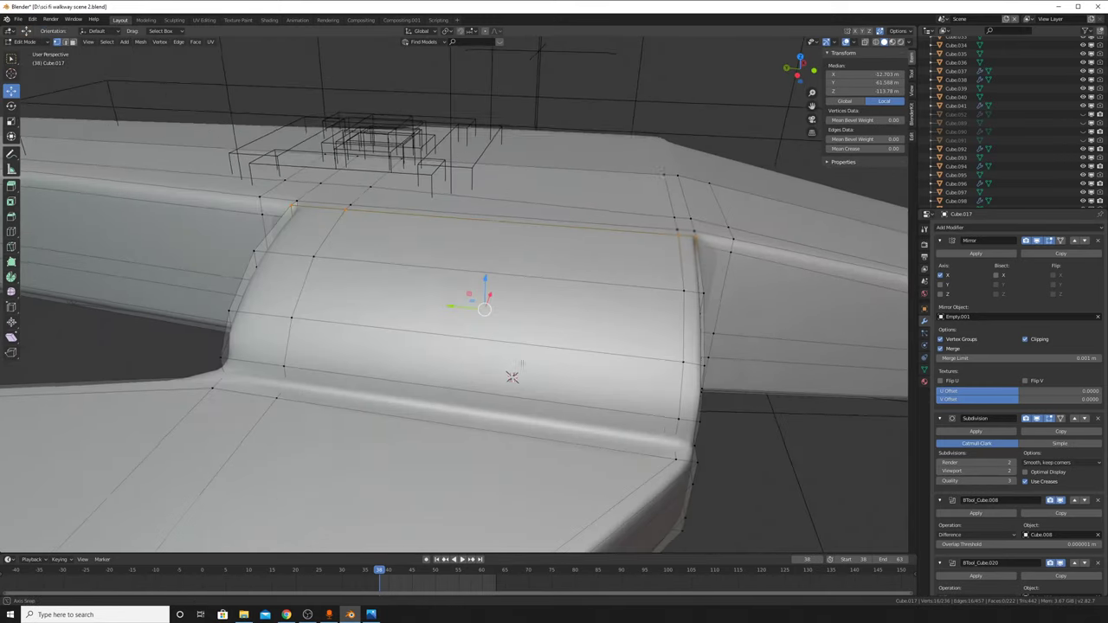
key(Tab)
mouse_move(717, 421)
middle_down()
mouse_move(664, 404)
mouse_move(395, 382)
mouse_move(532, 330)
mouse_move(575, 344)
middle_up()
key(Tab)
key(Tab)
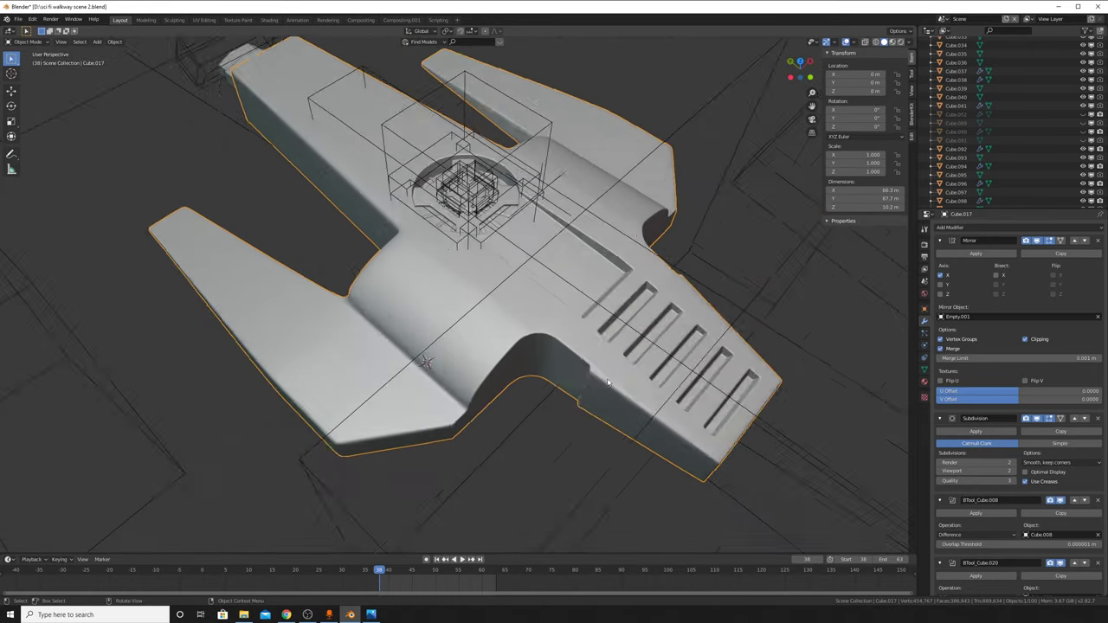
Step: Select the cutter Cube.008 and make initial moves along Y and X
click(795, 346)
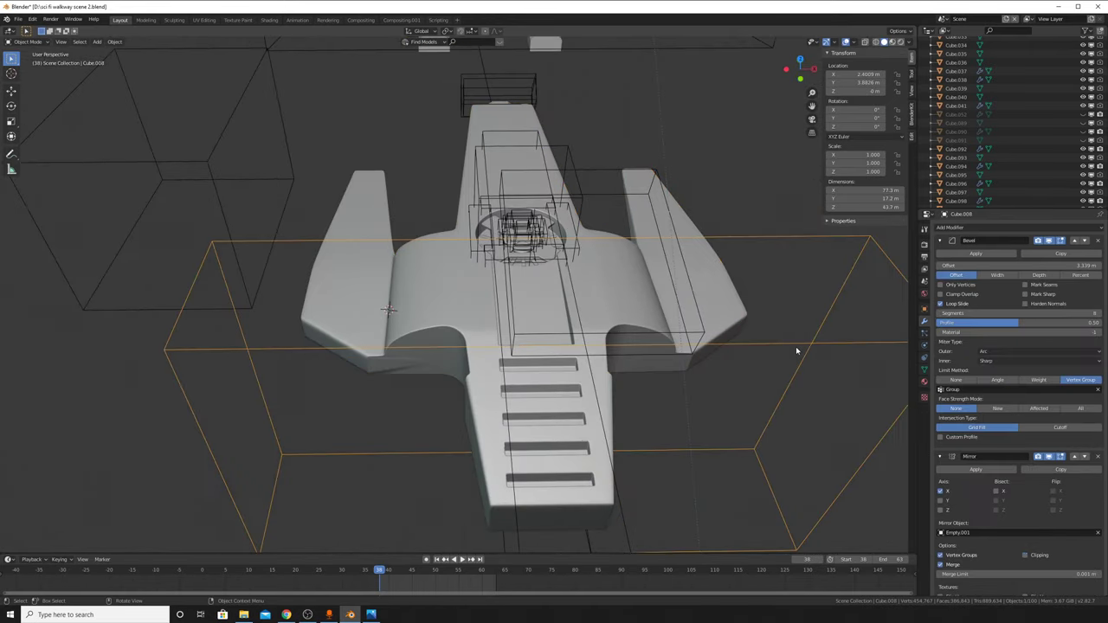
middle_drag(796, 347, 577, 408)
key(g)
key(y)
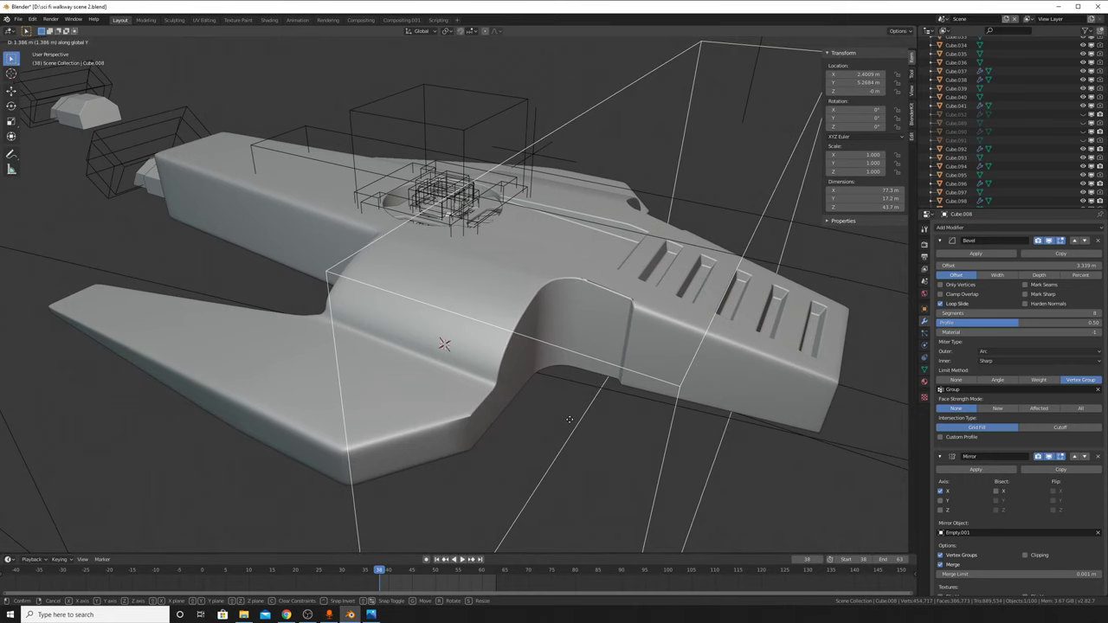
click(597, 407)
key(g)
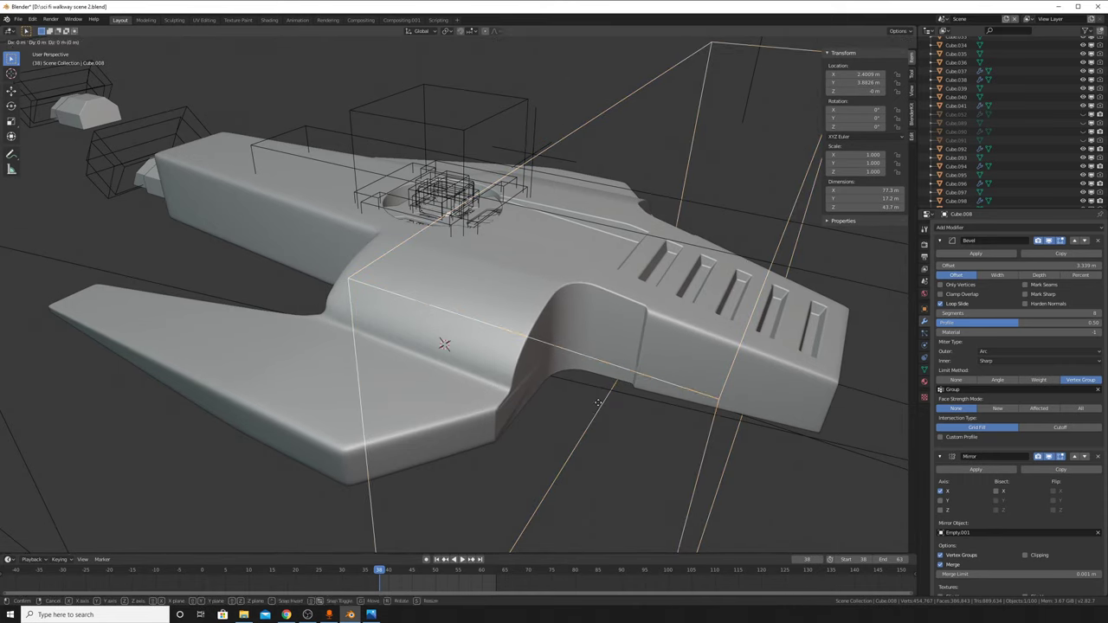
key(x)
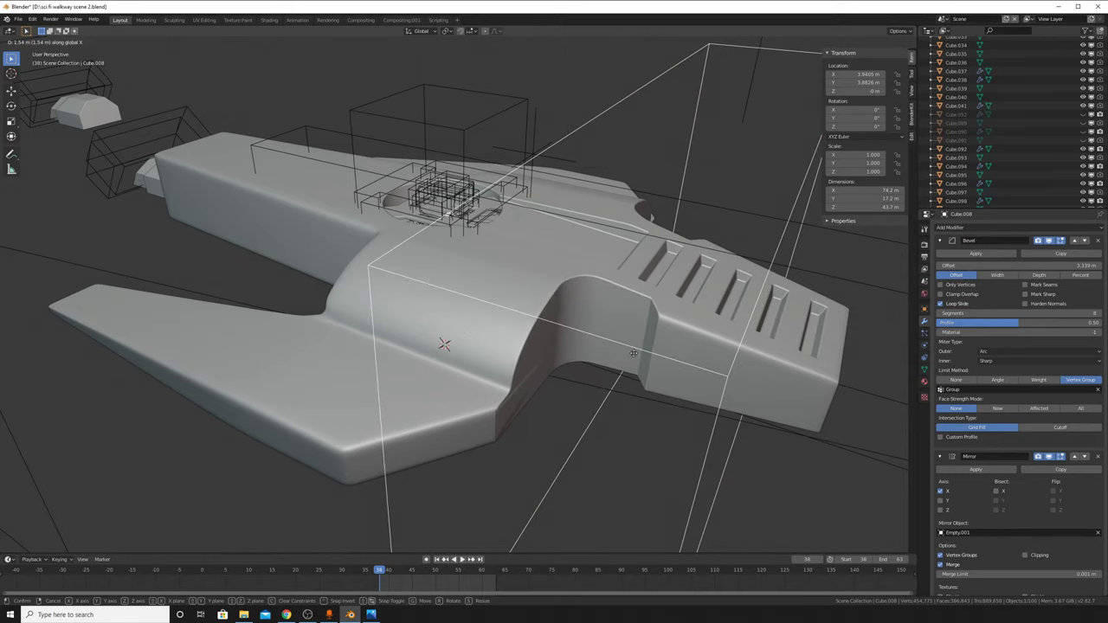
click(643, 366)
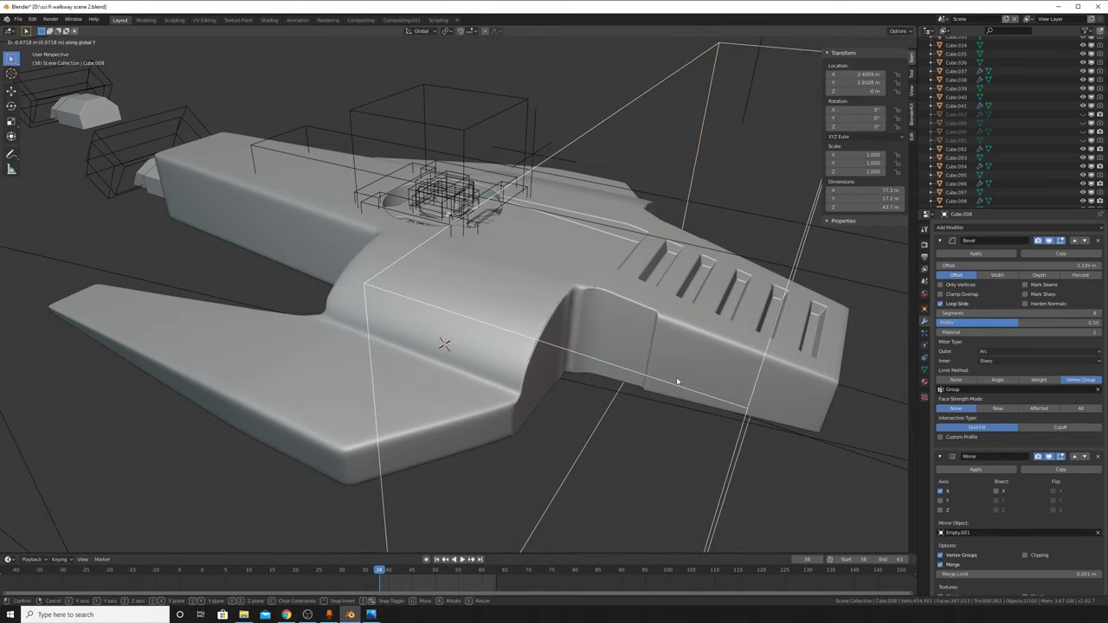
Step: Shift the cutter along X again and 1.2 m along Y, then inspect the passage
key(g)
key(x)
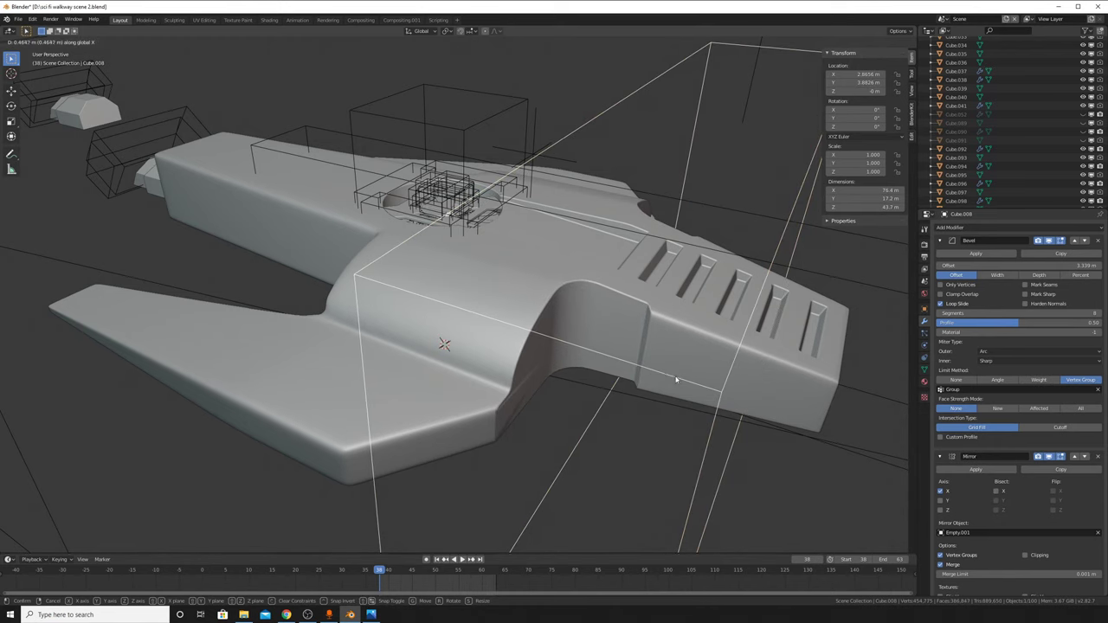
click(676, 379)
key(g)
key(y)
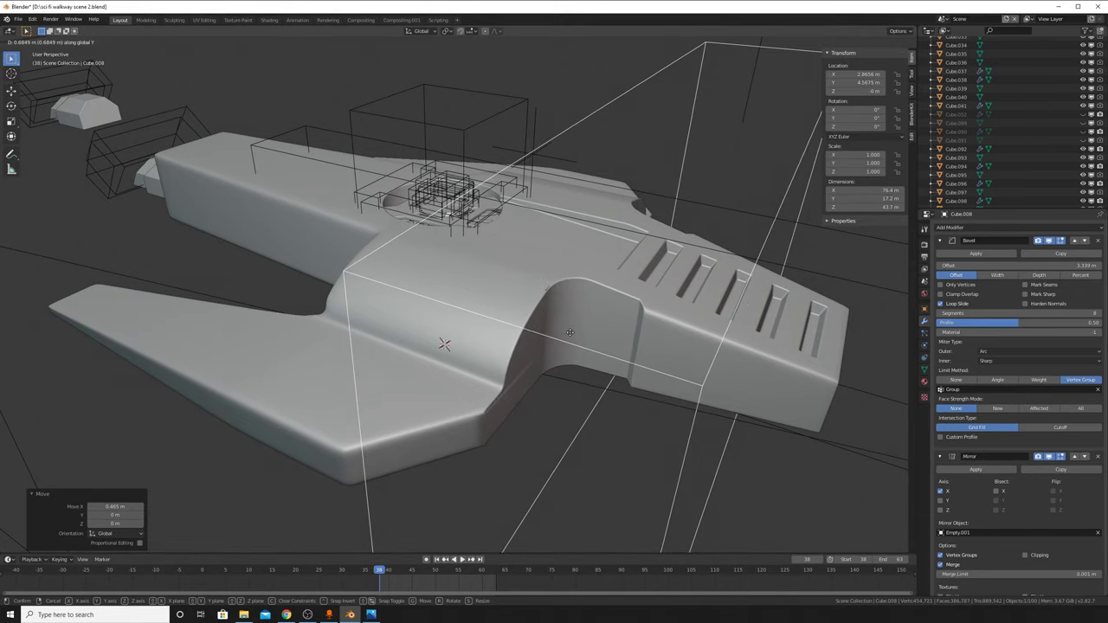
click(507, 327)
middle_drag(620, 382, 508, 353)
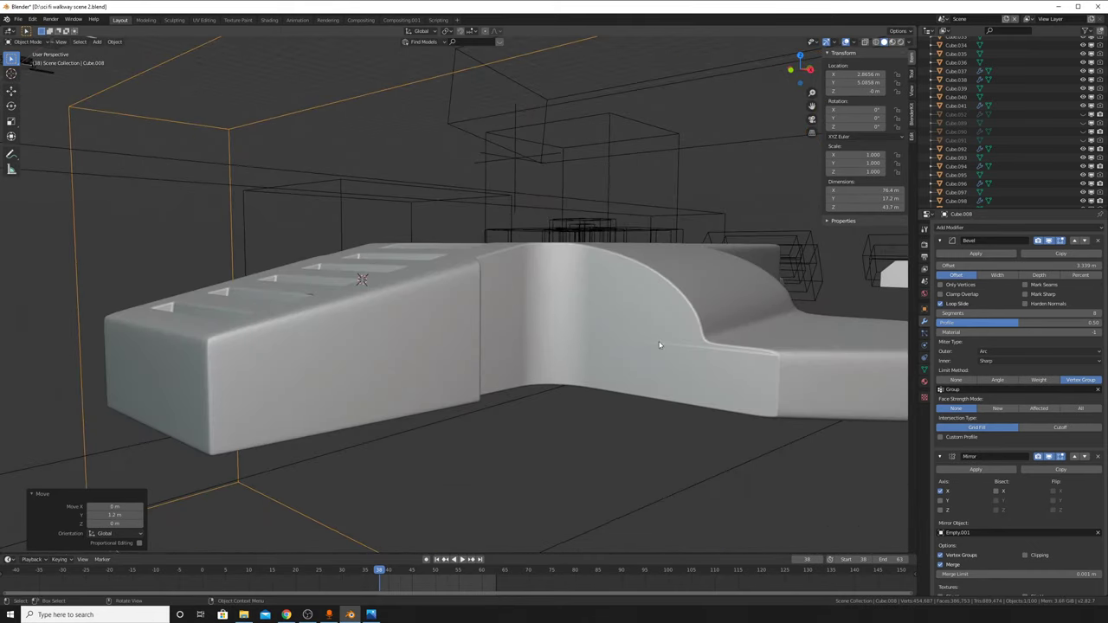
scroll(658, 347, up, 3)
scroll(607, 376, up, 2)
mouse_move(662, 399)
middle_down()
mouse_move(596, 344)
mouse_move(606, 366)
mouse_move(533, 408)
mouse_move(594, 314)
mouse_move(391, 295)
mouse_move(495, 334)
mouse_move(520, 364)
mouse_move(494, 371)
mouse_move(538, 315)
middle_up()
Step: Add a Ctrl+R loop cut along the wall by the passage's inner corner on Cube.017
scroll(572, 306, up, 3)
click(796, 349)
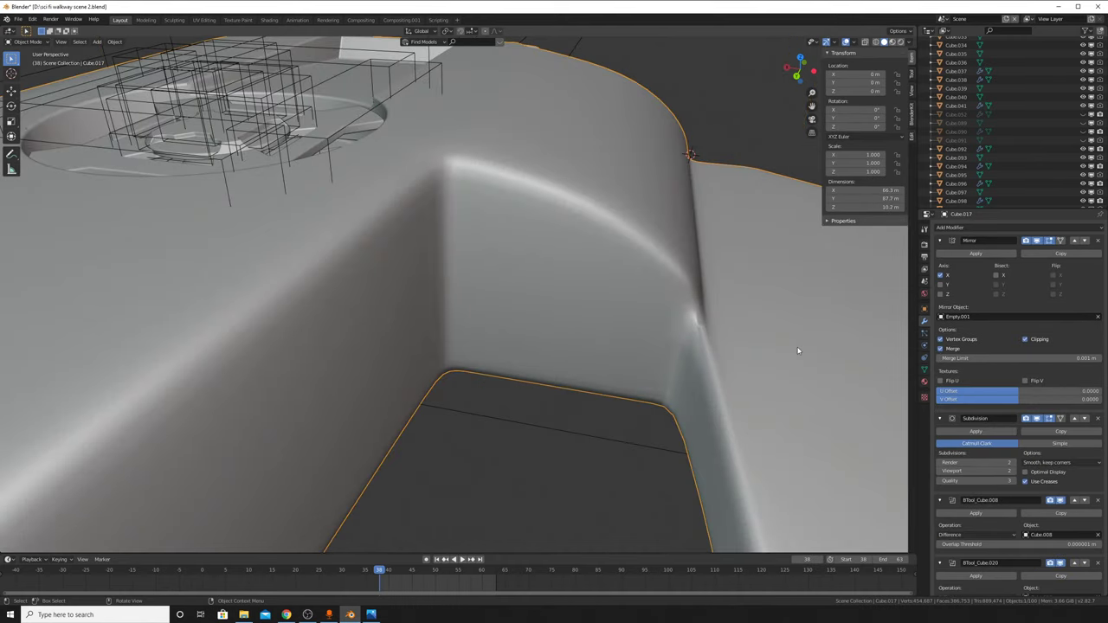
key(Tab)
mouse_move(719, 347)
middle_down()
mouse_move(684, 286)
mouse_move(719, 338)
mouse_move(640, 333)
mouse_move(629, 321)
middle_up()
key(ctrl+r)
click(554, 314)
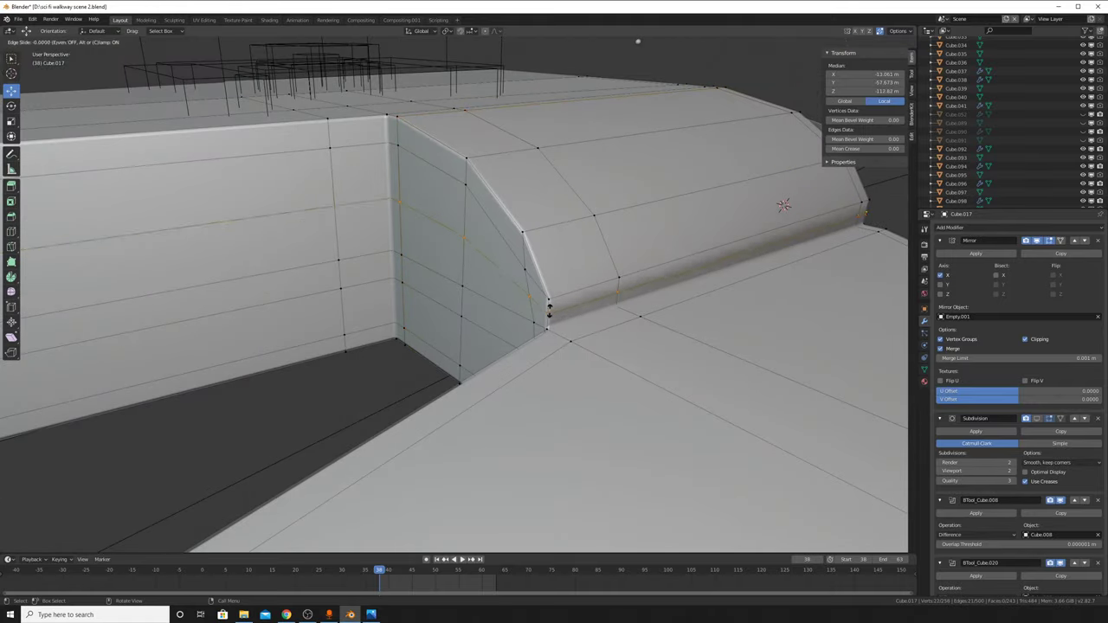
click(554, 318)
Step: Turn on the Subdivision modifier's viewport display to preview the smoothed corner
key(Tab)
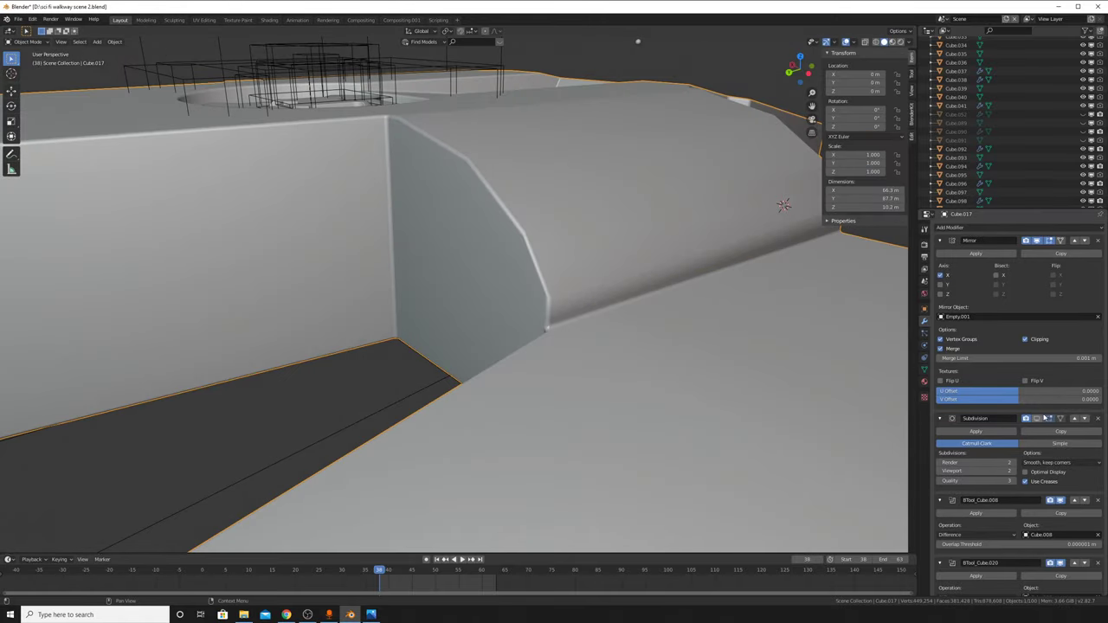
click(1039, 419)
mouse_move(607, 259)
middle_down()
mouse_move(589, 173)
mouse_move(598, 104)
middle_up()
key(Tab)
middle_drag(631, 320, 607, 356)
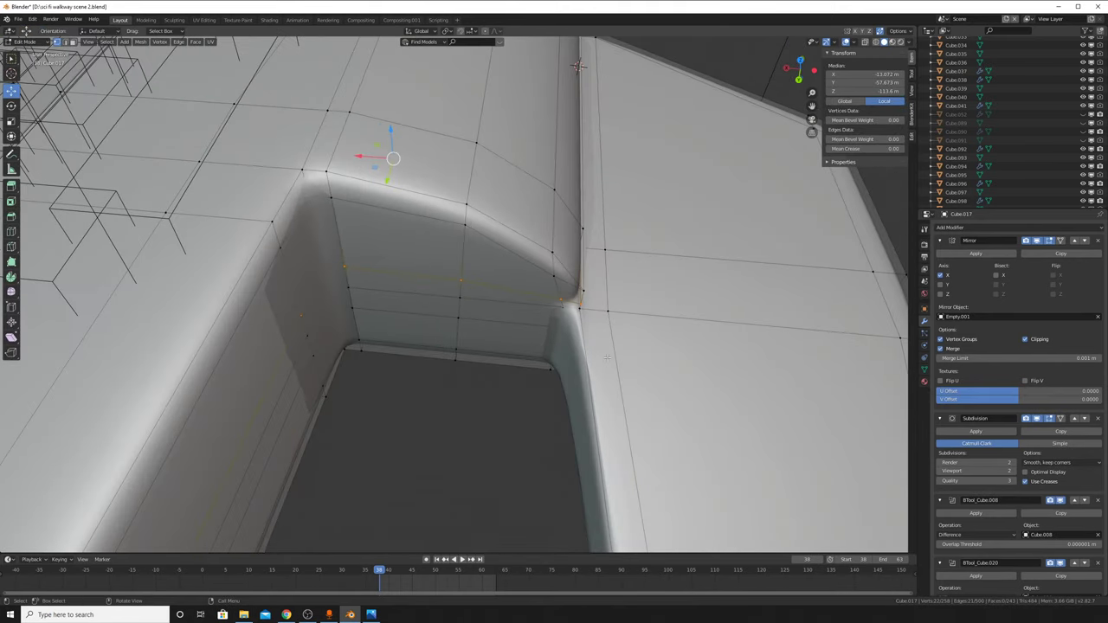
middle_drag(613, 472, 627, 428)
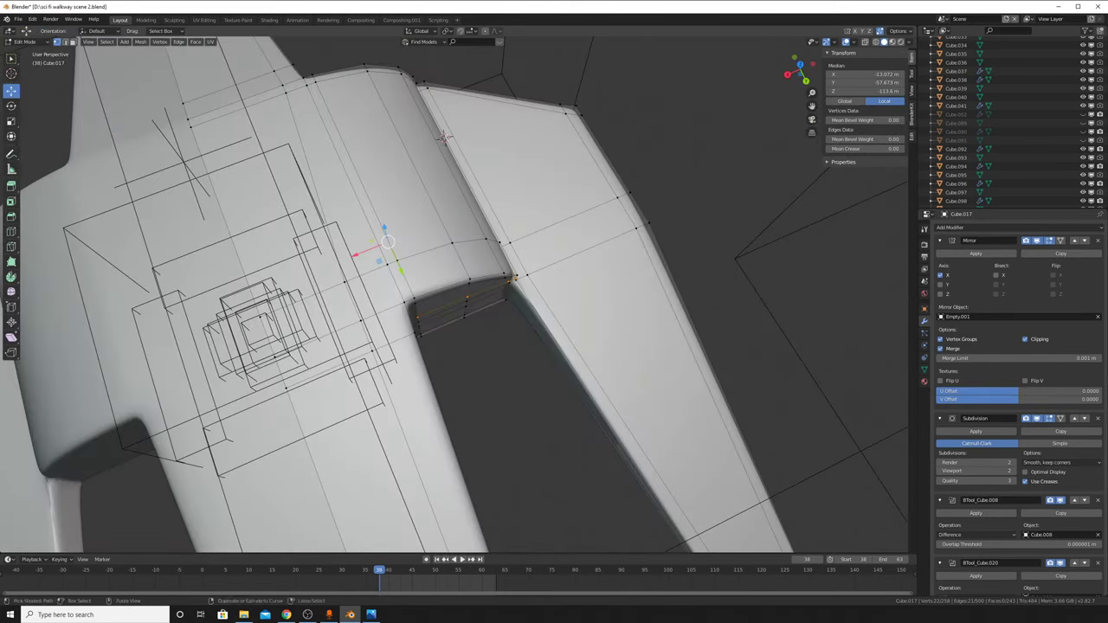
Step: Slide supporting loops closer to the inner corner and preview the smoothing
key(g)
key(g)
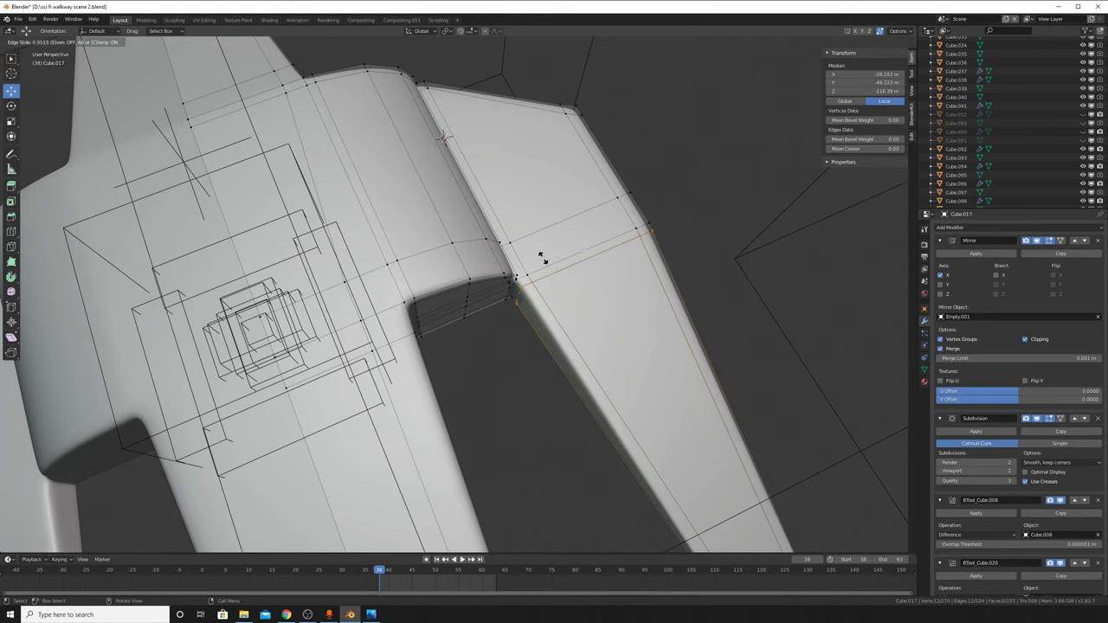
click(541, 257)
middle_drag(541, 260, 557, 314)
key(g)
key(g)
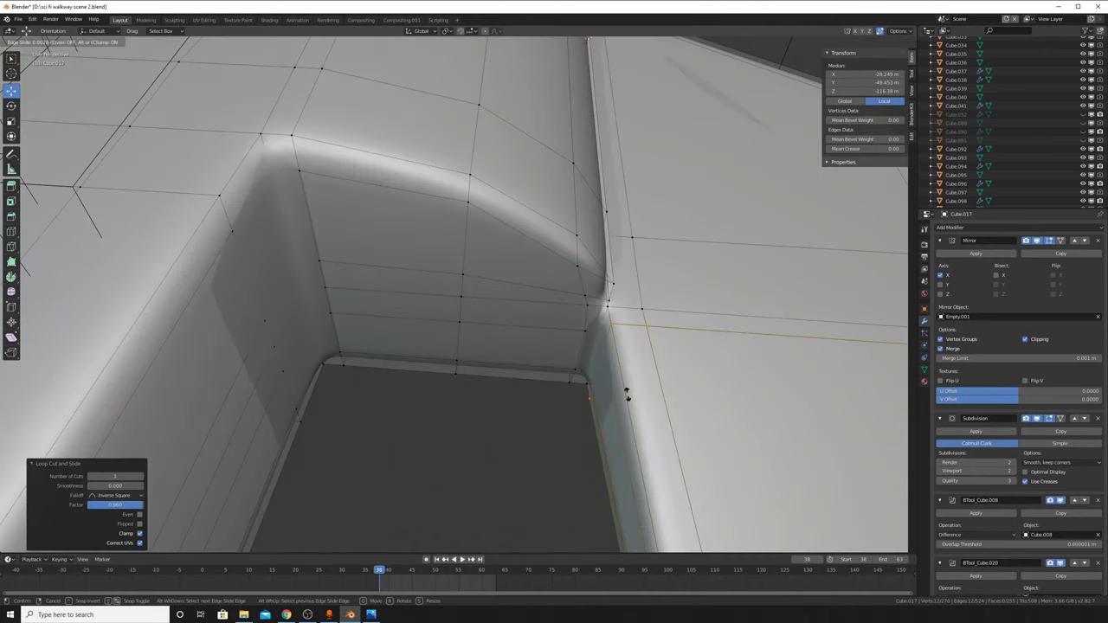
click(627, 394)
key(Tab)
mouse_move(630, 402)
middle_down()
mouse_move(594, 369)
mouse_move(599, 280)
mouse_move(638, 272)
mouse_move(655, 322)
mouse_move(672, 320)
mouse_move(615, 300)
mouse_move(597, 334)
middle_up()
key(Tab)
Step: Slide a corner vertex and add a supporting edge loop along the wall corner
key(g)
key(g)
click(636, 305)
click(631, 301)
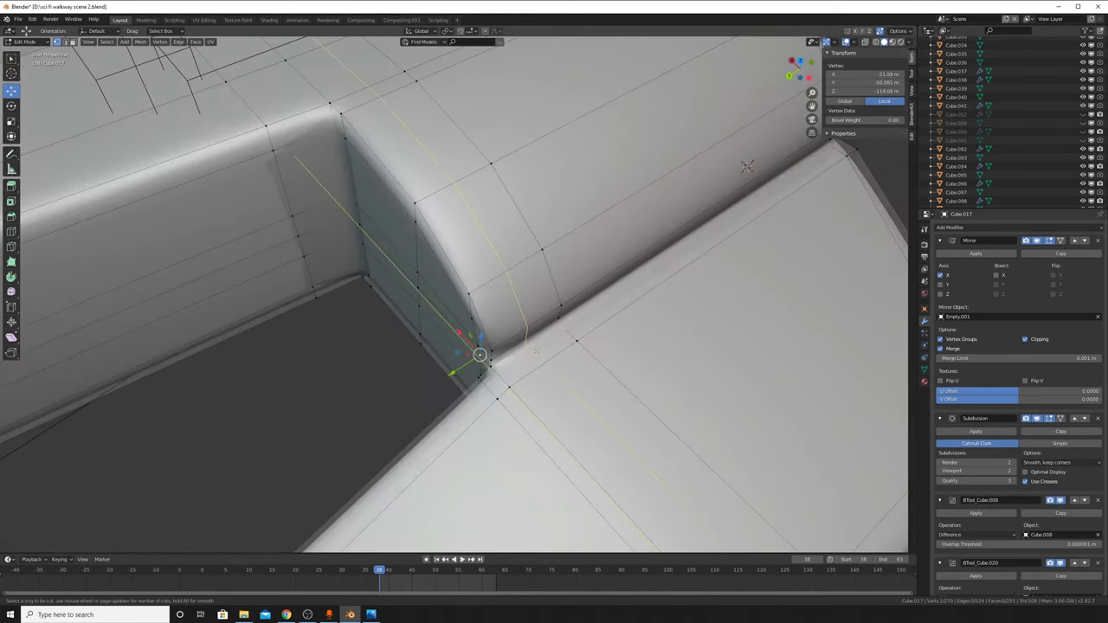
click(480, 355)
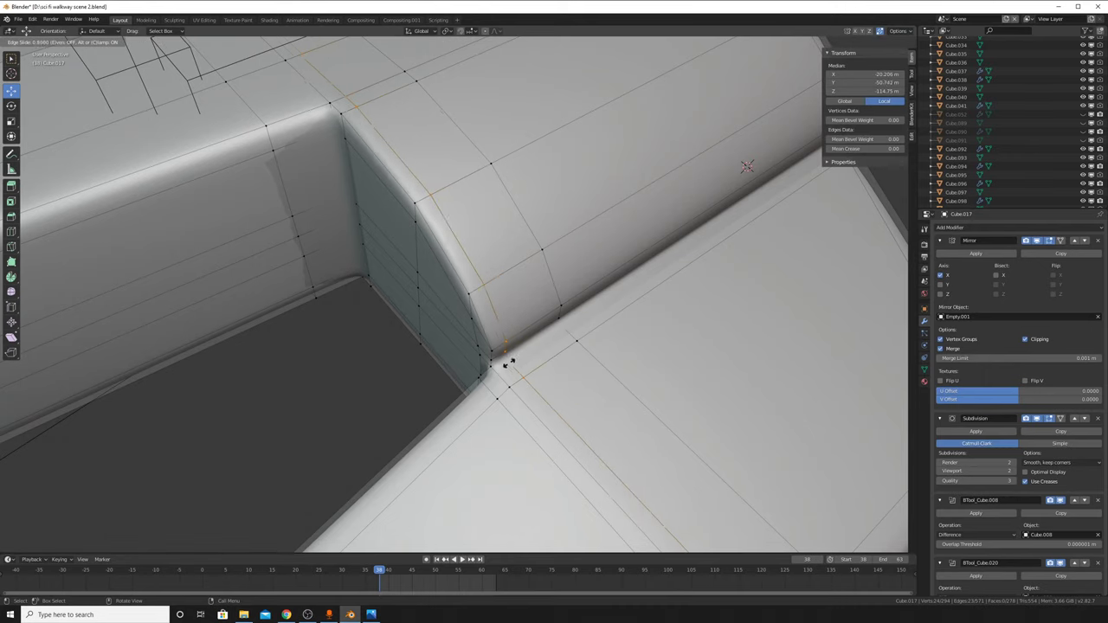
click(506, 363)
middle_drag(503, 371, 563, 316)
mouse_move(559, 85)
middle_down()
mouse_move(482, 329)
mouse_move(452, 174)
mouse_move(534, 338)
middle_up()
Step: Slide a wall edge closer to the arch and preview the smoothed hull
click(482, 334)
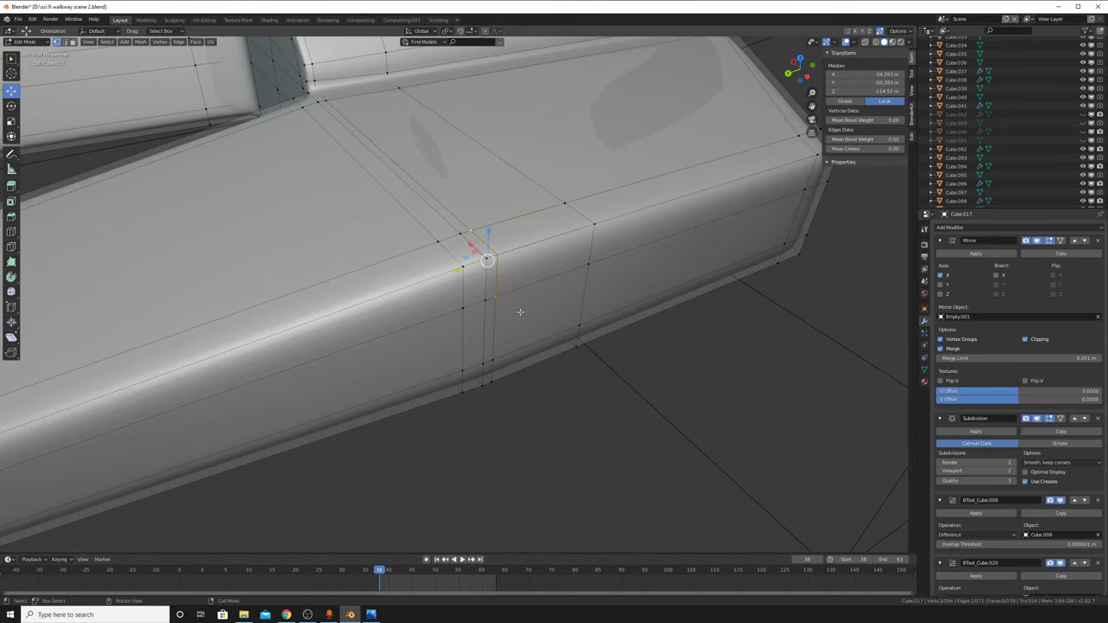
mouse_move(501, 387)
middle_down()
mouse_move(511, 349)
mouse_move(484, 173)
middle_up()
key(g)
key(g)
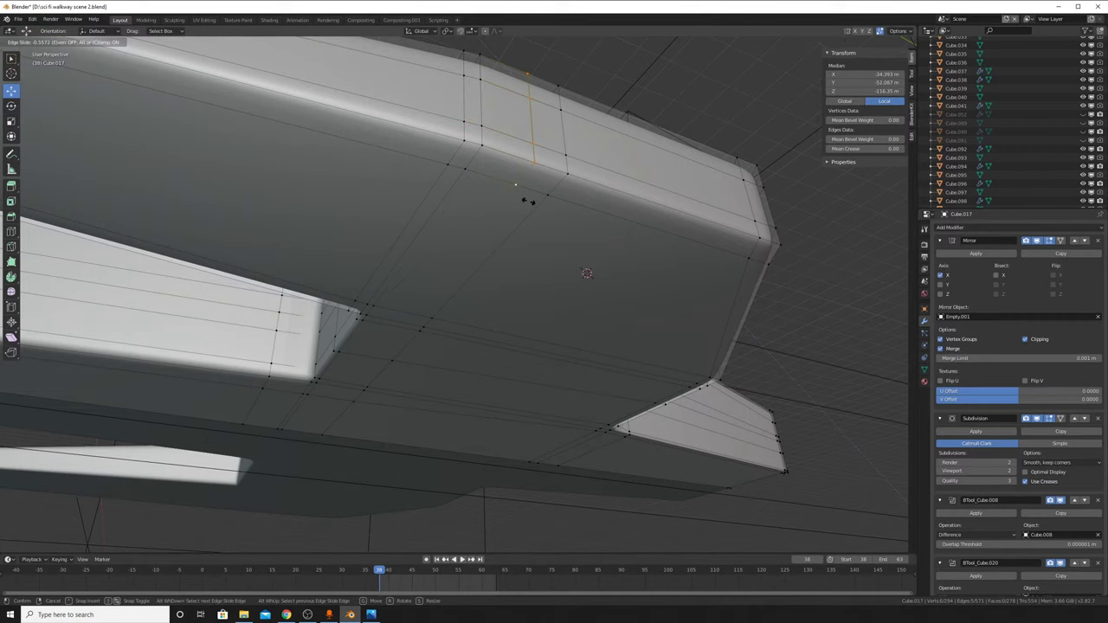
click(530, 201)
key(Tab)
middle_drag(537, 205, 527, 228)
scroll(527, 227, up, 5)
middle_drag(557, 285, 557, 304)
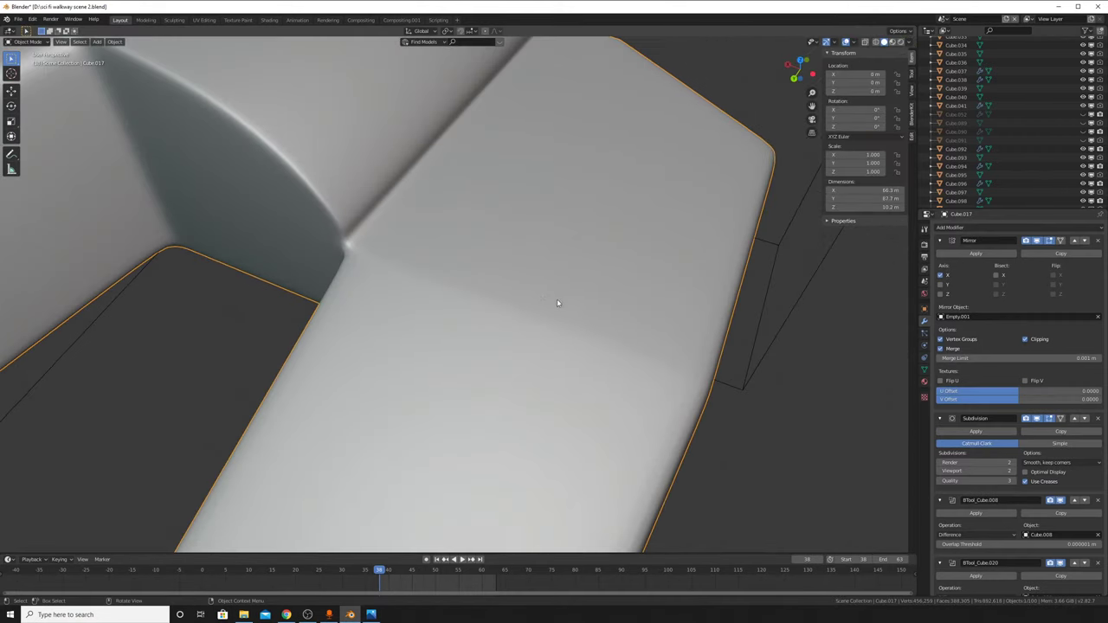
Step: Edge-slide the underside loop along its face and preview the smoothing
key(Tab)
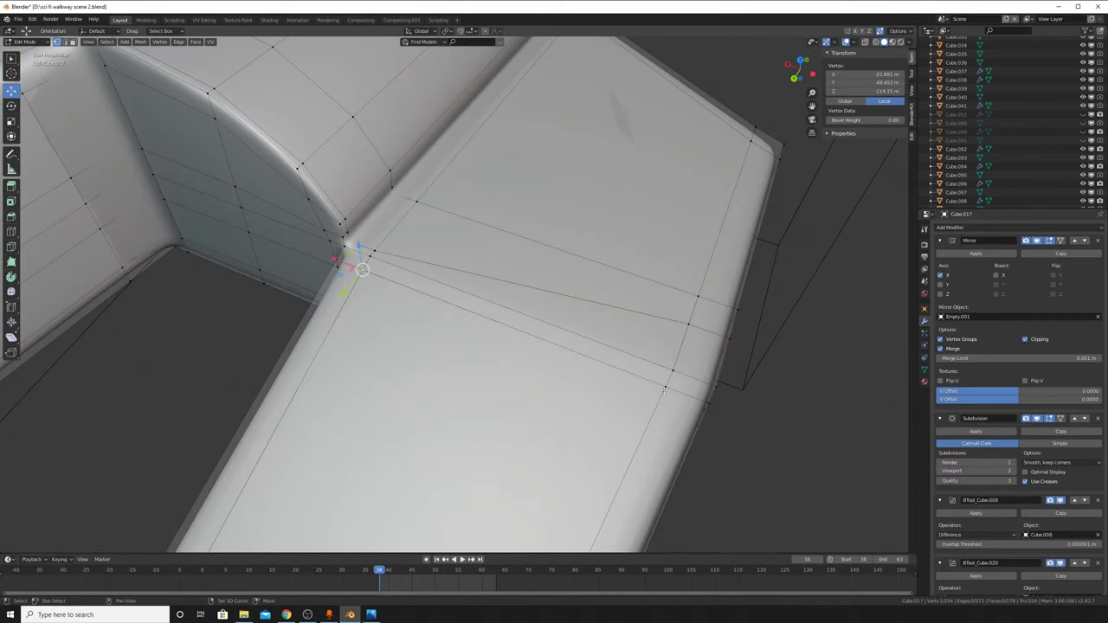
mouse_move(706, 403)
middle_down()
mouse_move(651, 127)
mouse_move(650, 180)
middle_up()
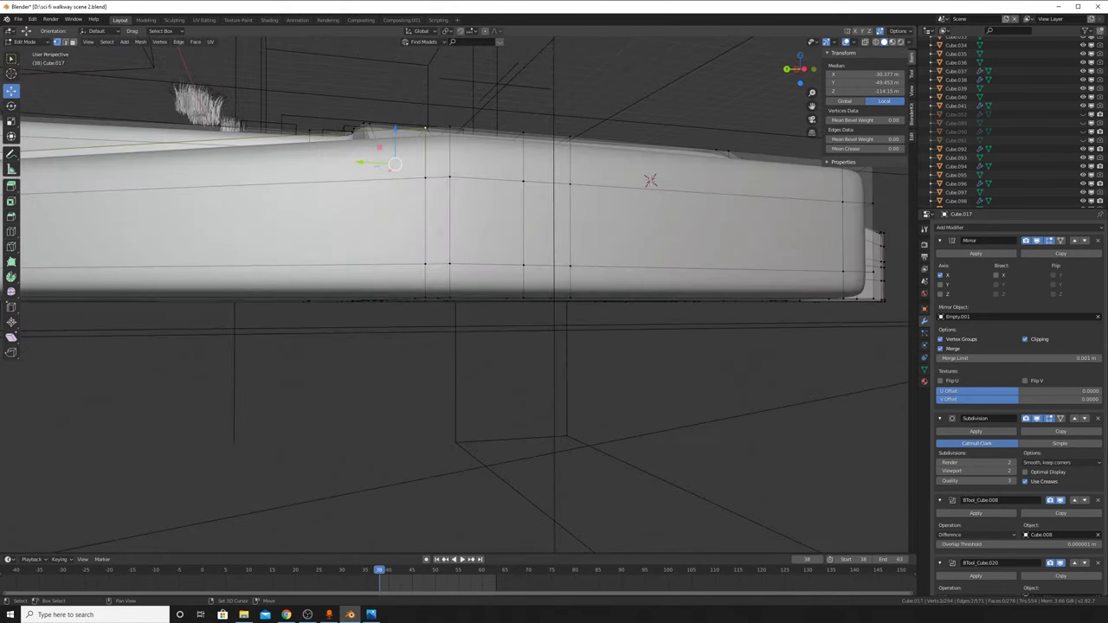
middle_drag(433, 282, 432, 228)
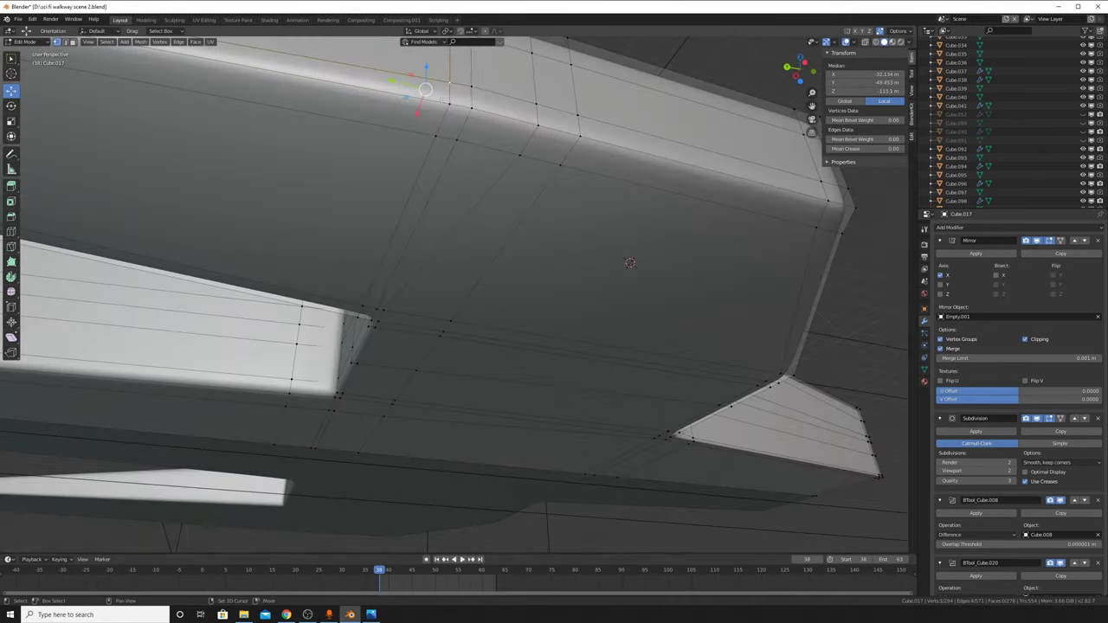
key(g)
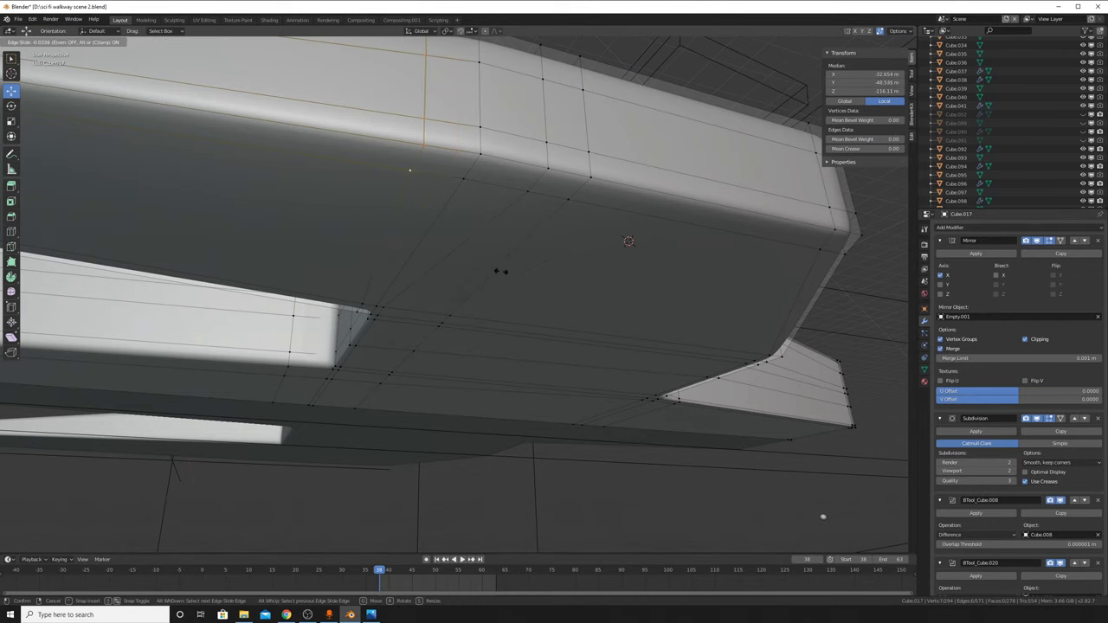
click(483, 270)
key(Tab)
mouse_move(477, 231)
middle_down()
mouse_move(523, 336)
mouse_move(579, 309)
mouse_move(577, 289)
mouse_move(500, 297)
mouse_move(563, 312)
middle_up()
Step: Shift+V slide one inner corner vertex along its edge and check the corner
key(Tab)
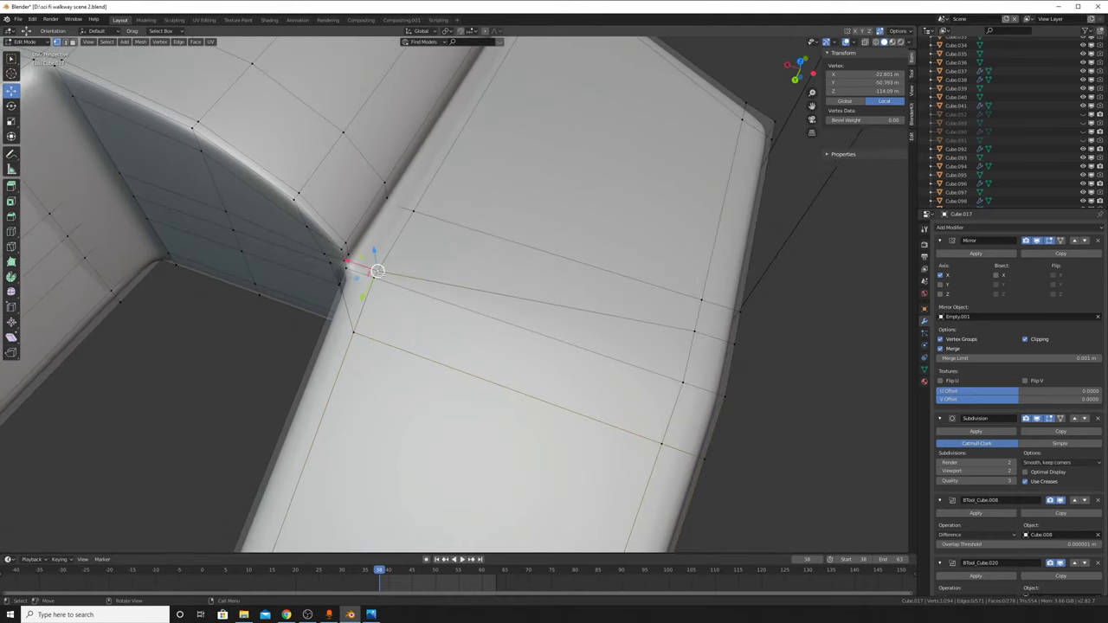
key(shift+v)
click(407, 282)
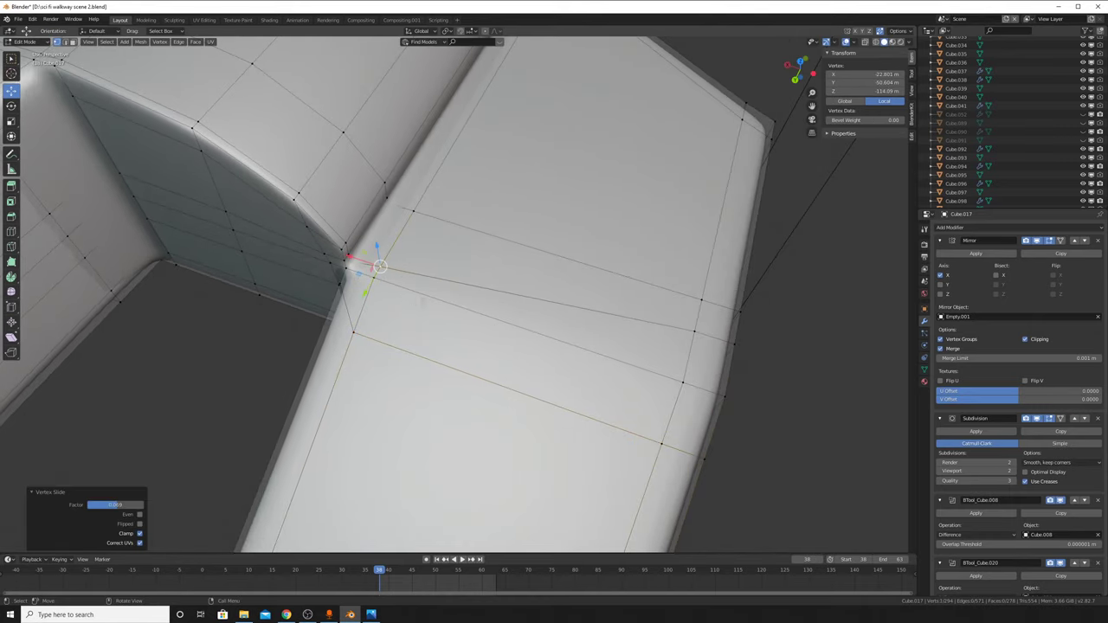
key(Tab)
mouse_move(429, 309)
middle_down()
mouse_move(440, 337)
mouse_move(425, 358)
mouse_move(361, 295)
mouse_move(560, 346)
mouse_move(606, 330)
mouse_move(586, 314)
mouse_move(605, 341)
mouse_move(435, 249)
mouse_move(467, 278)
mouse_move(516, 293)
middle_up()
Step: Shift+V slide a second corner vertex and view the whole smoothed hull
key(Tab)
key(shift+v)
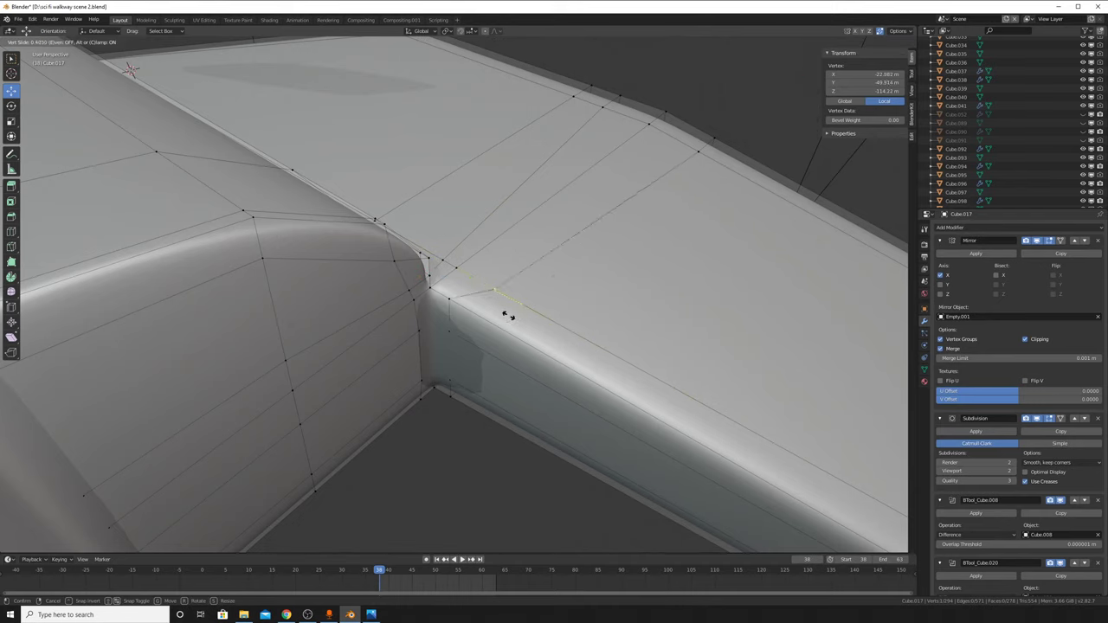
click(502, 314)
key(Tab)
mouse_move(508, 321)
middle_down()
mouse_move(451, 324)
mouse_move(505, 416)
mouse_move(579, 425)
mouse_move(579, 448)
mouse_move(547, 420)
mouse_move(630, 416)
mouse_move(594, 381)
mouse_move(624, 410)
mouse_move(577, 397)
mouse_move(606, 445)
mouse_move(619, 435)
mouse_move(526, 398)
mouse_move(432, 387)
mouse_move(613, 386)
mouse_move(548, 368)
mouse_move(491, 369)
middle_up()
scroll(433, 316, down, 3)
scroll(433, 315, down, 3)
scroll(630, 417, up, 3)
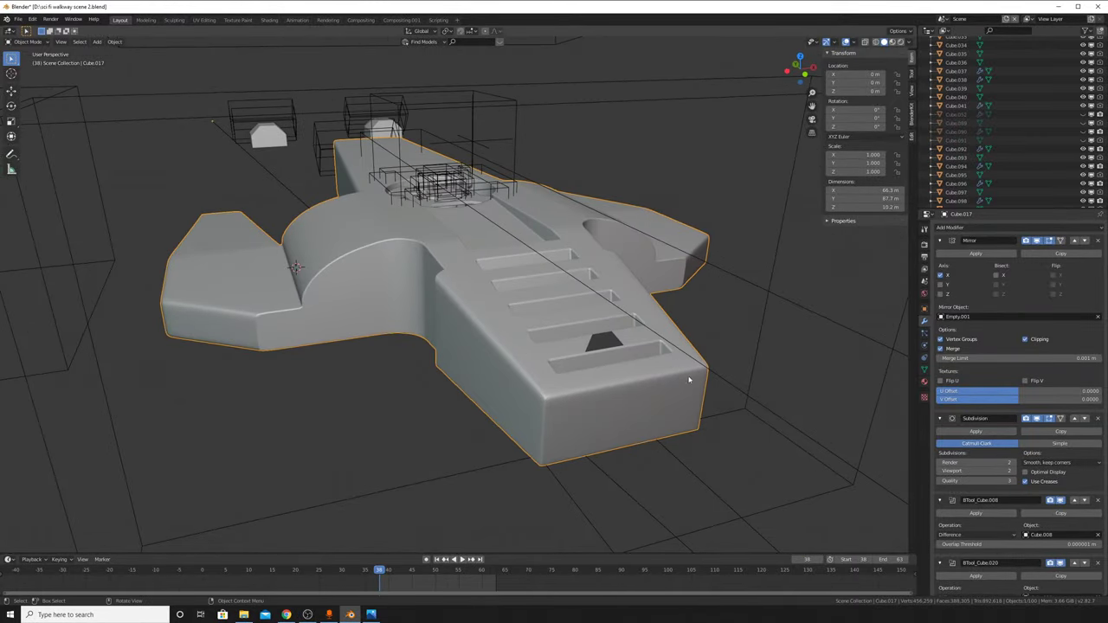
middle_drag(689, 379, 609, 381)
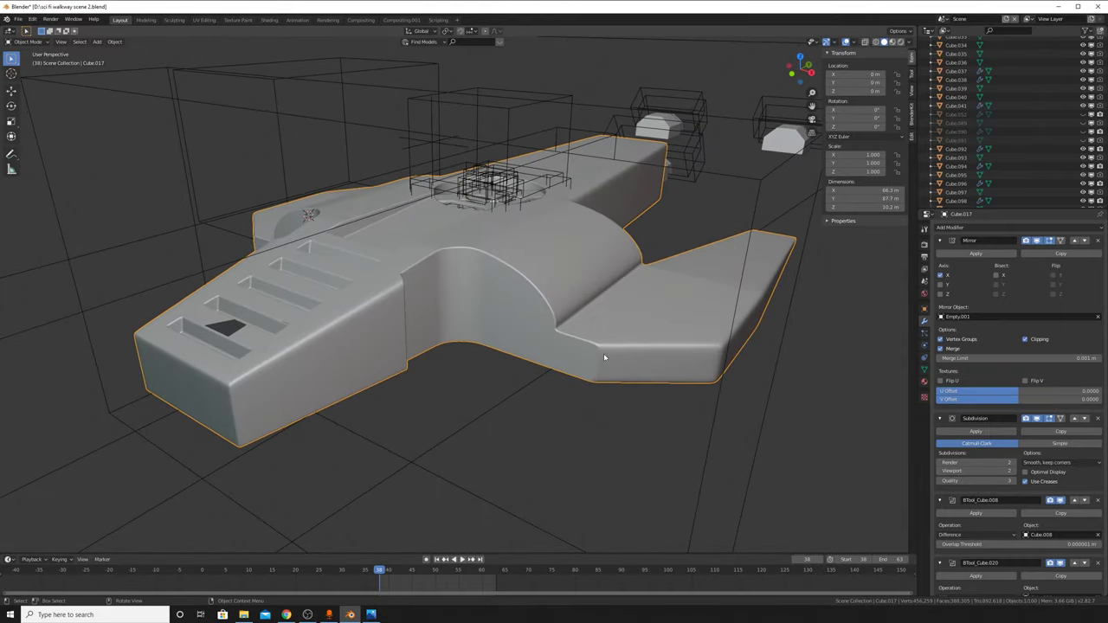
middle_drag(507, 250, 467, 373)
scroll(467, 372, up, 3)
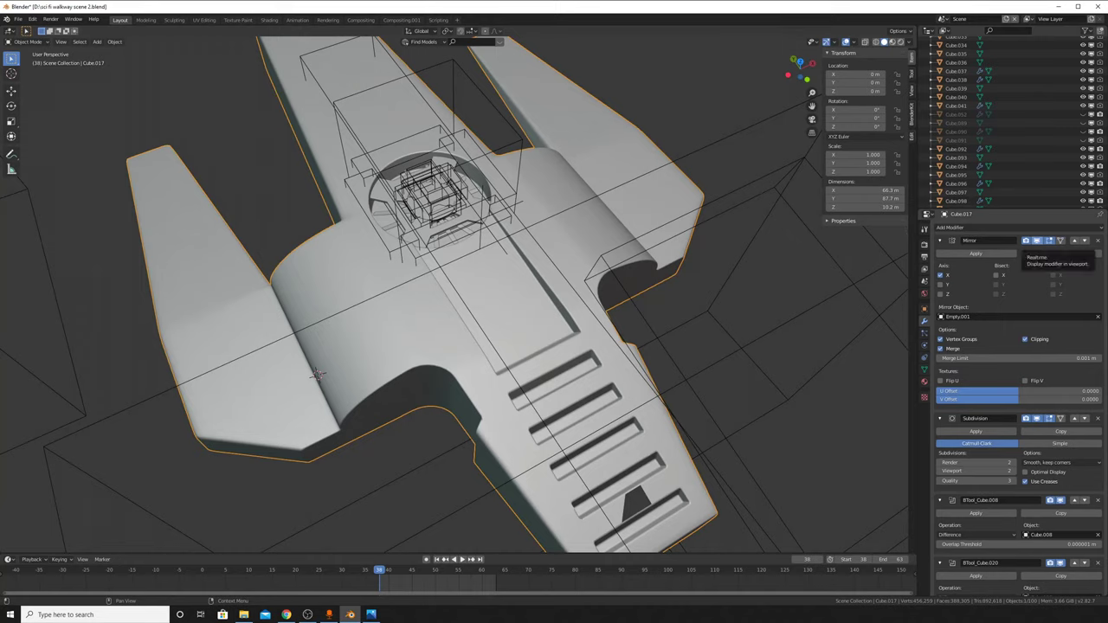